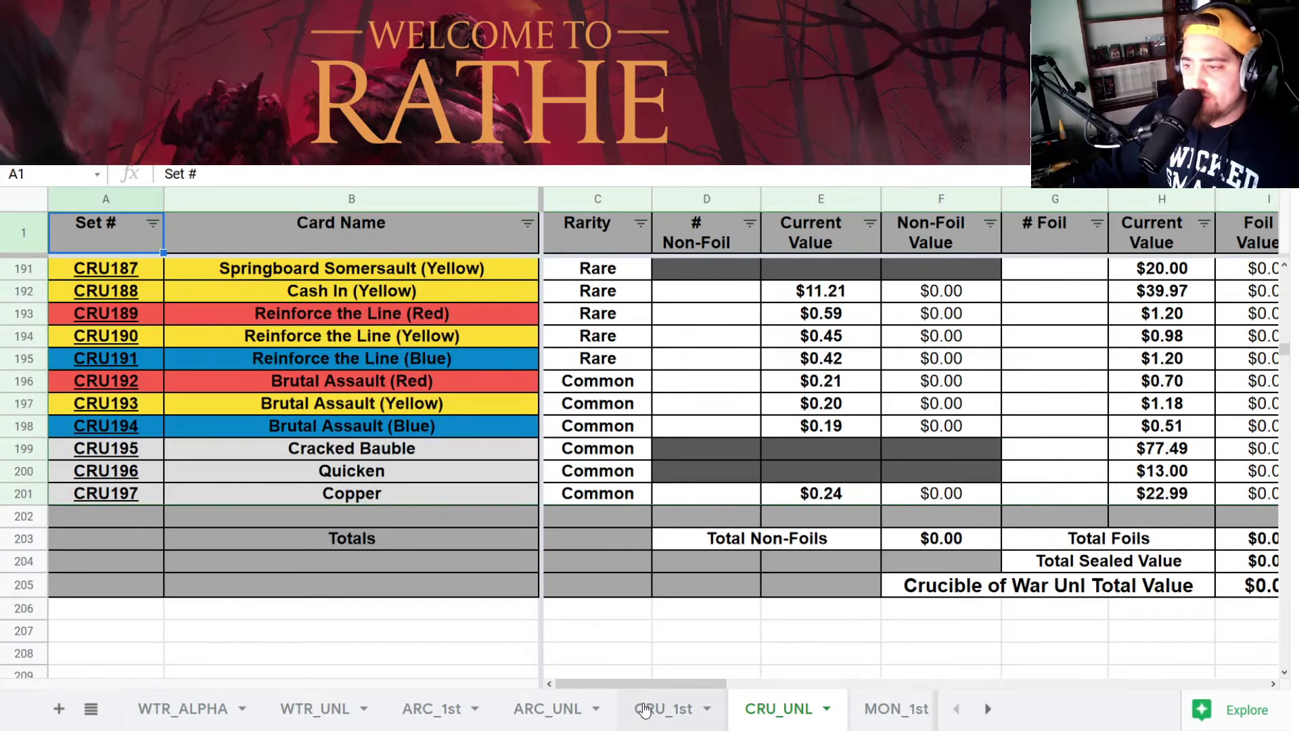
- Open the CRU_1st sheet and look through its card list and current values
click(654, 700)
scroll(658, 599, down, 20)
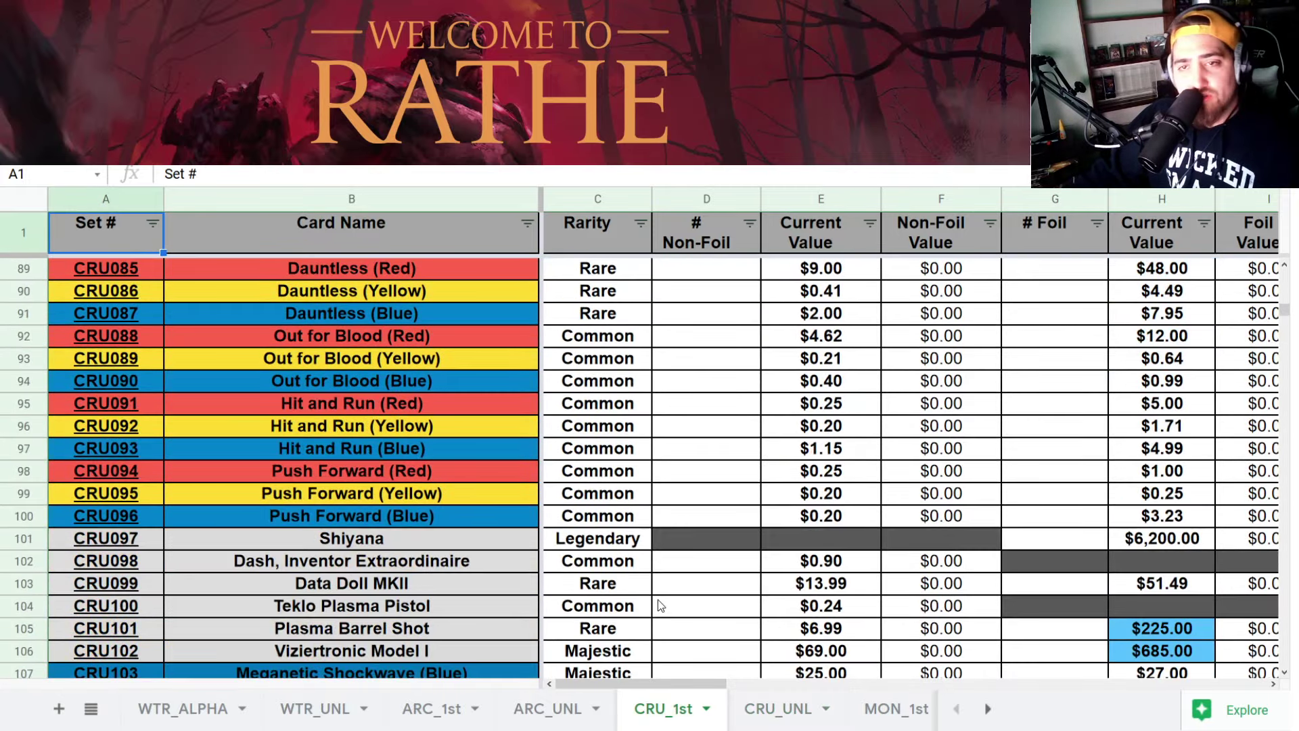
scroll(655, 593, up, 20)
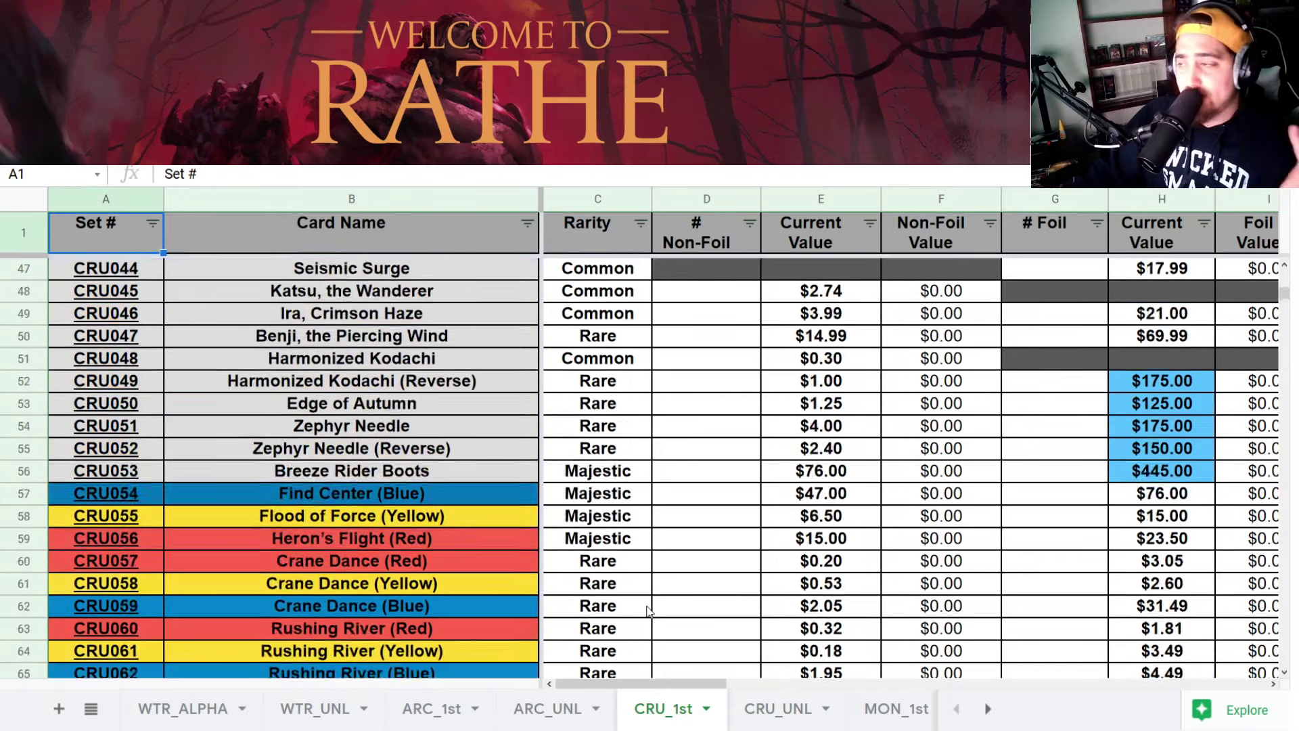
scroll(644, 619, up, 7)
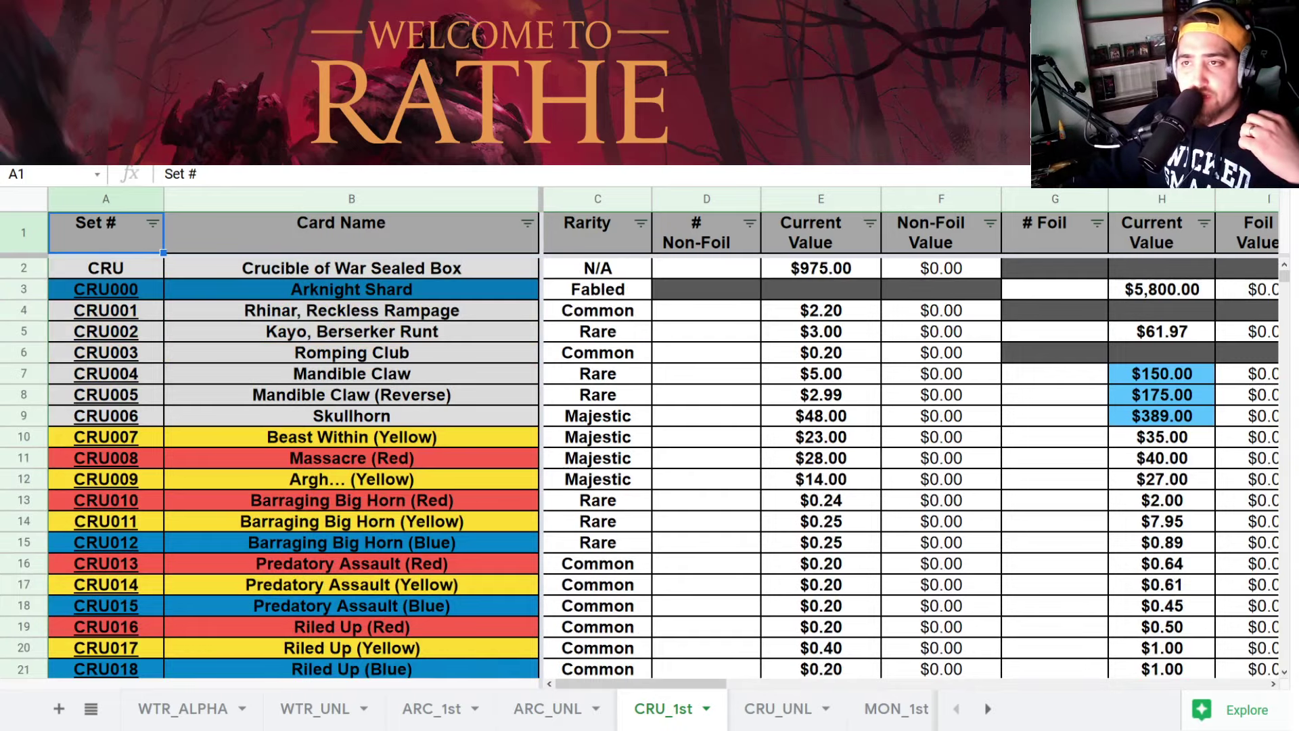
- Switch to the Kitchen Table TCG membership page, show all membership levels and review the "If I were investing" Podcast Access tier
key(ctrl+Tab)
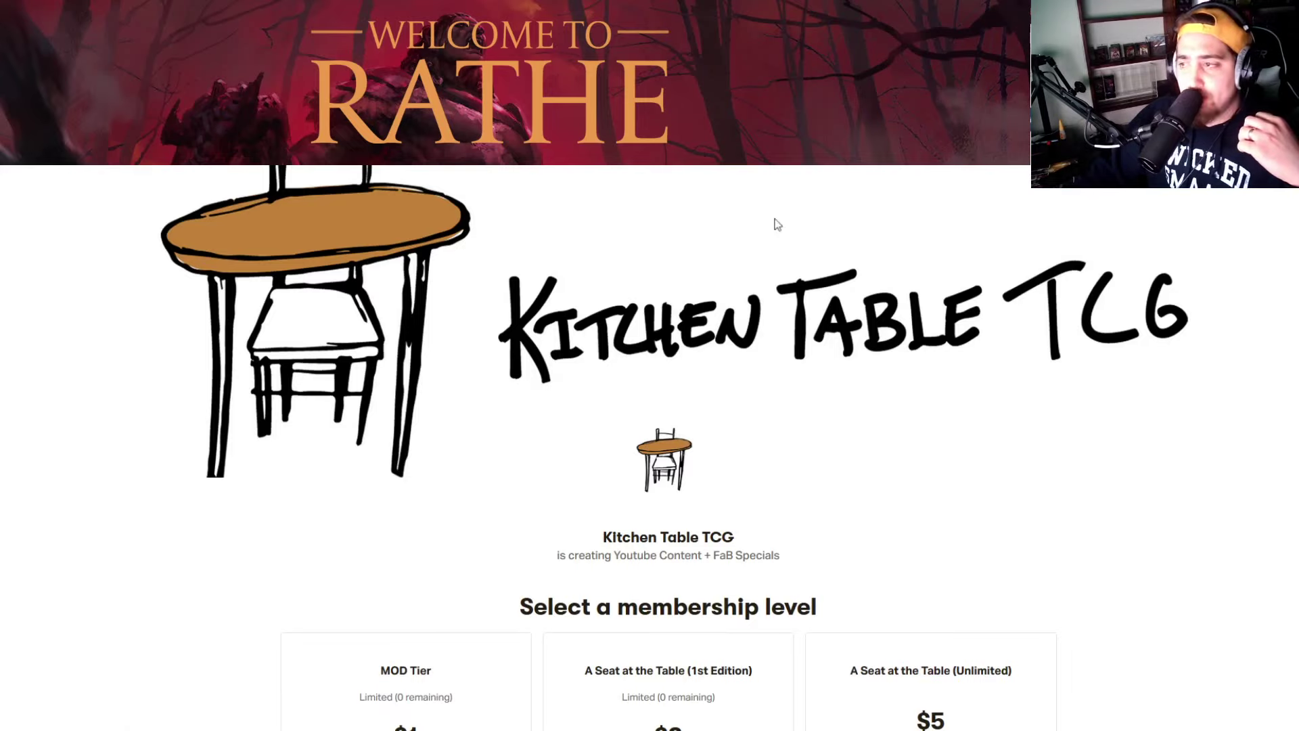
scroll(705, 343, down, 7)
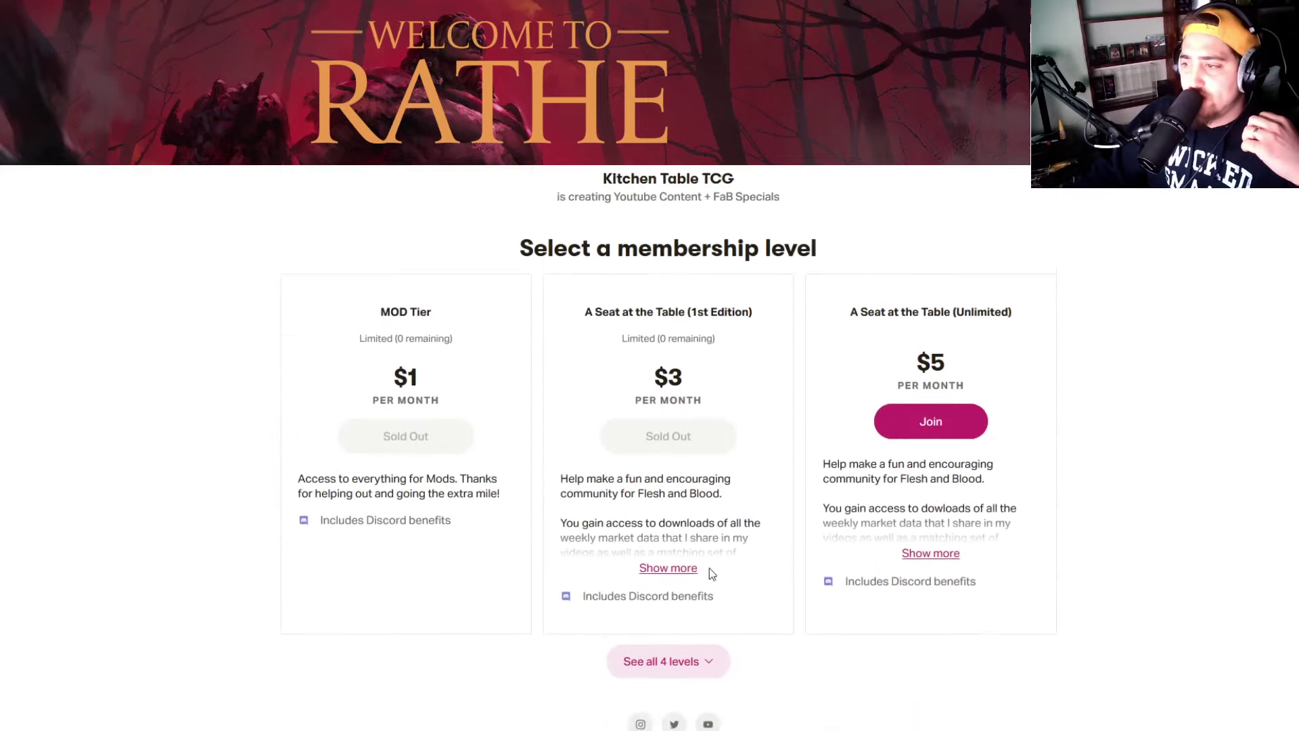
click(668, 519)
scroll(618, 471, down, 3)
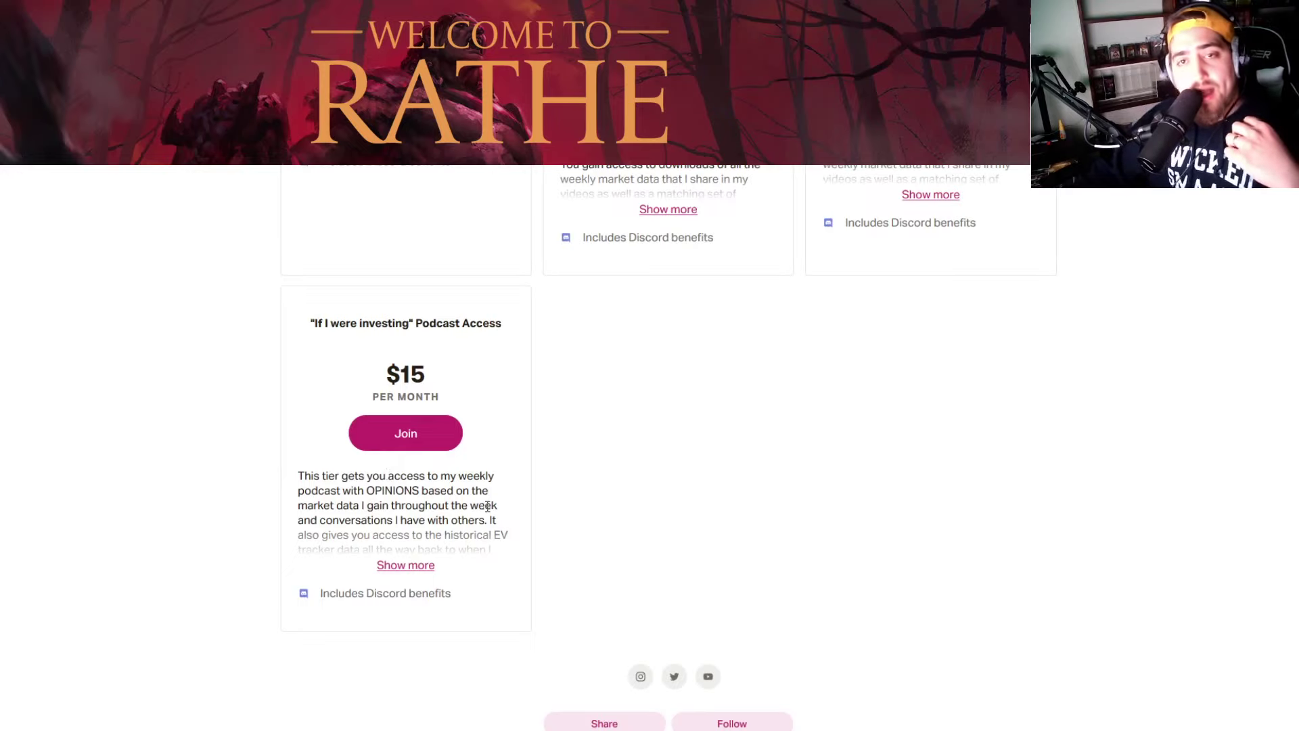
scroll(768, 443, up, 5)
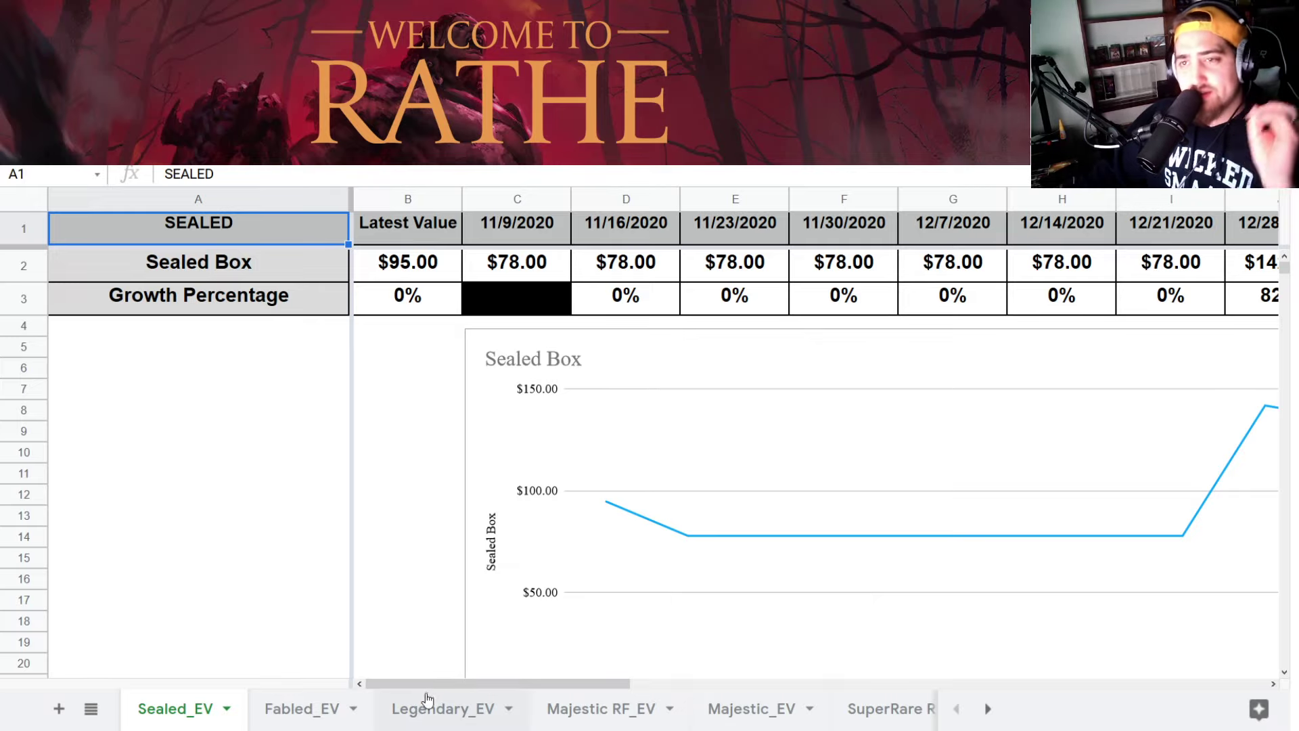
- Review the sealed box price history and growth percentages on the Sealed_EV sheet through 4/4/2021
drag(428, 684, 735, 697)
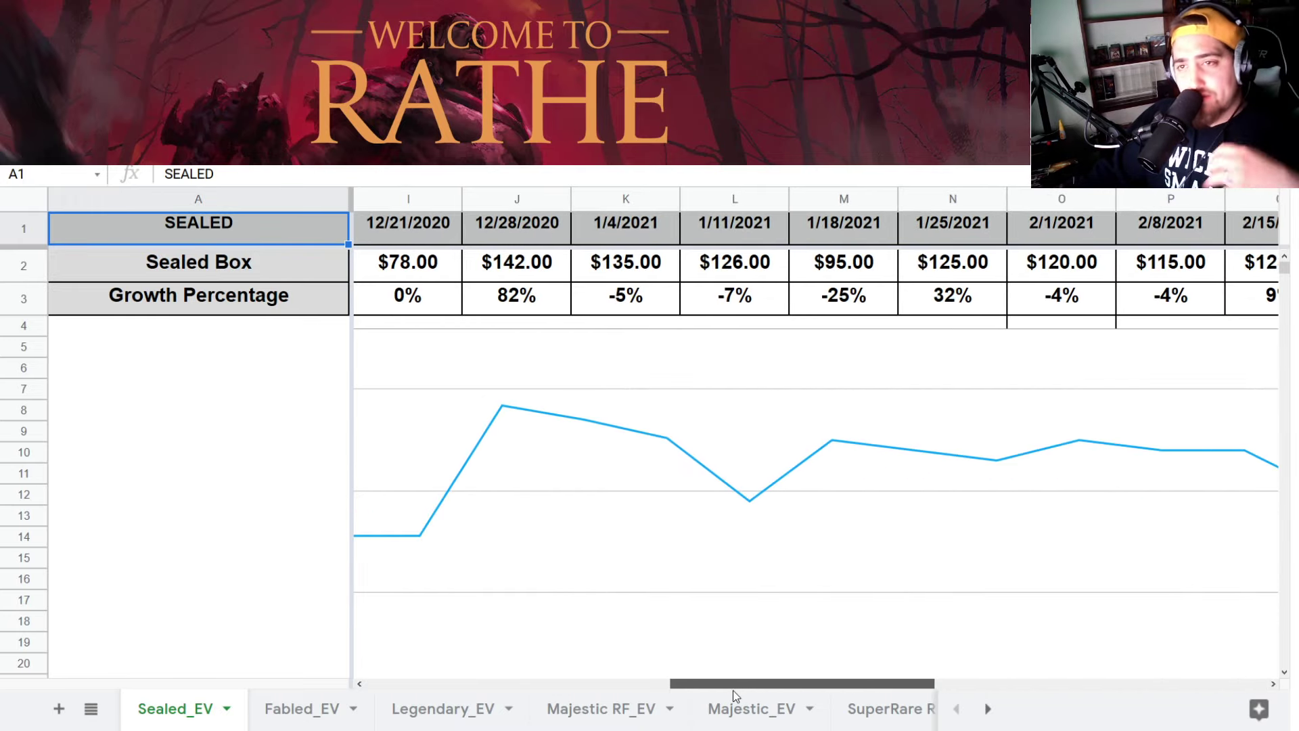
drag(734, 693, 730, 703)
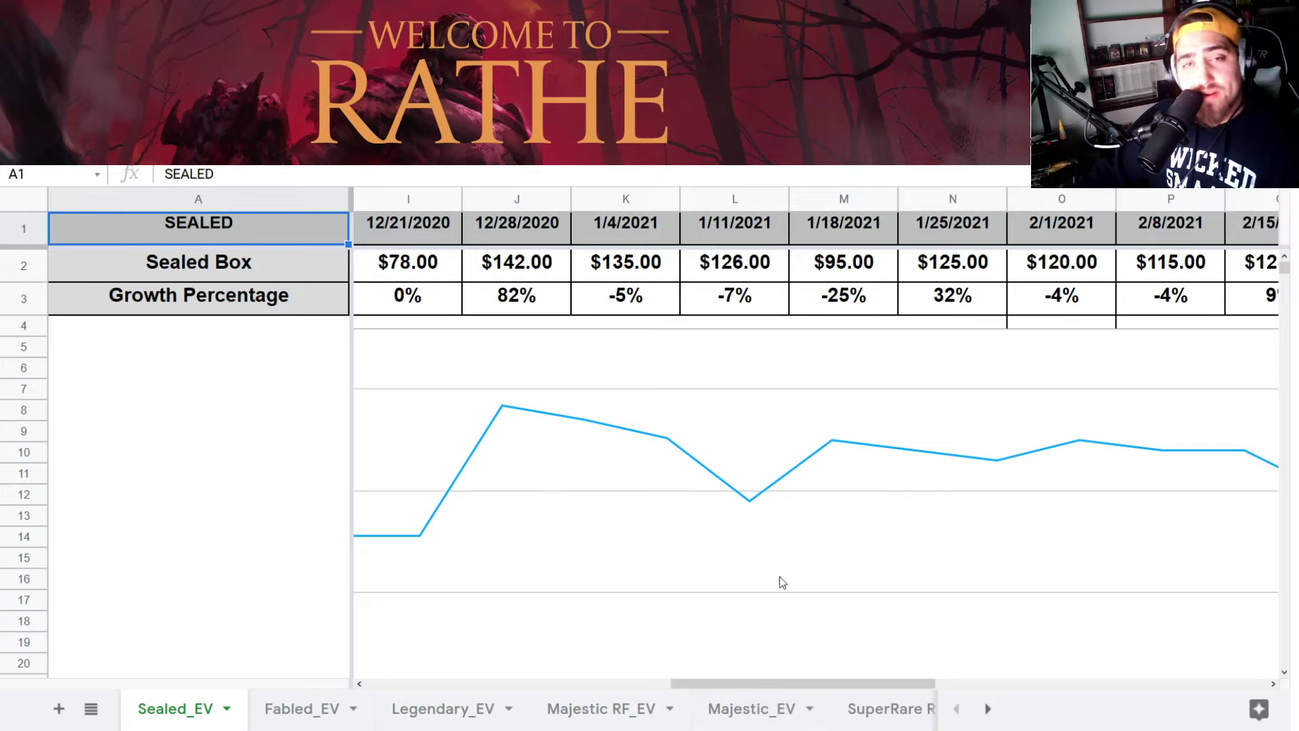
drag(757, 687, 1087, 653)
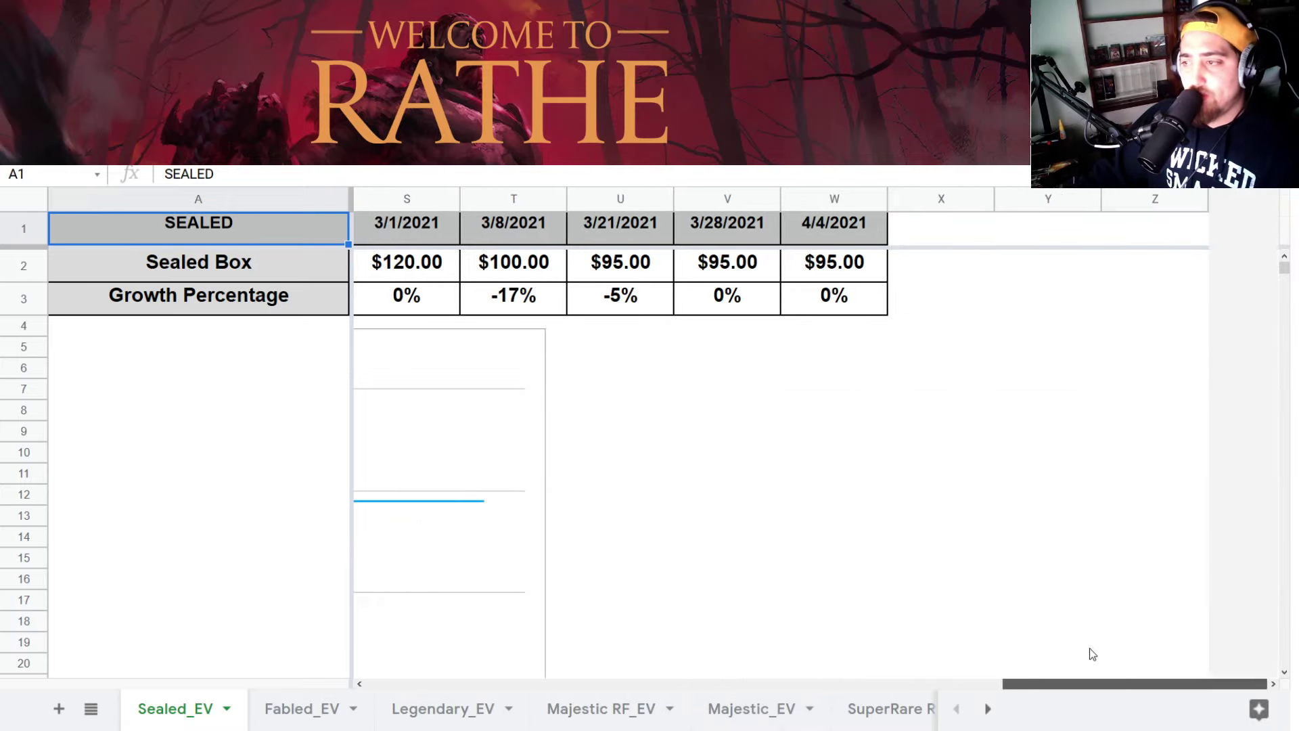
- Widen the Sealed Box chart so that it extends to the end of the 4/4/2021 column
click(440, 509)
drag(546, 522, 907, 518)
drag(1102, 688, 600, 667)
scroll(810, 611, right, 10)
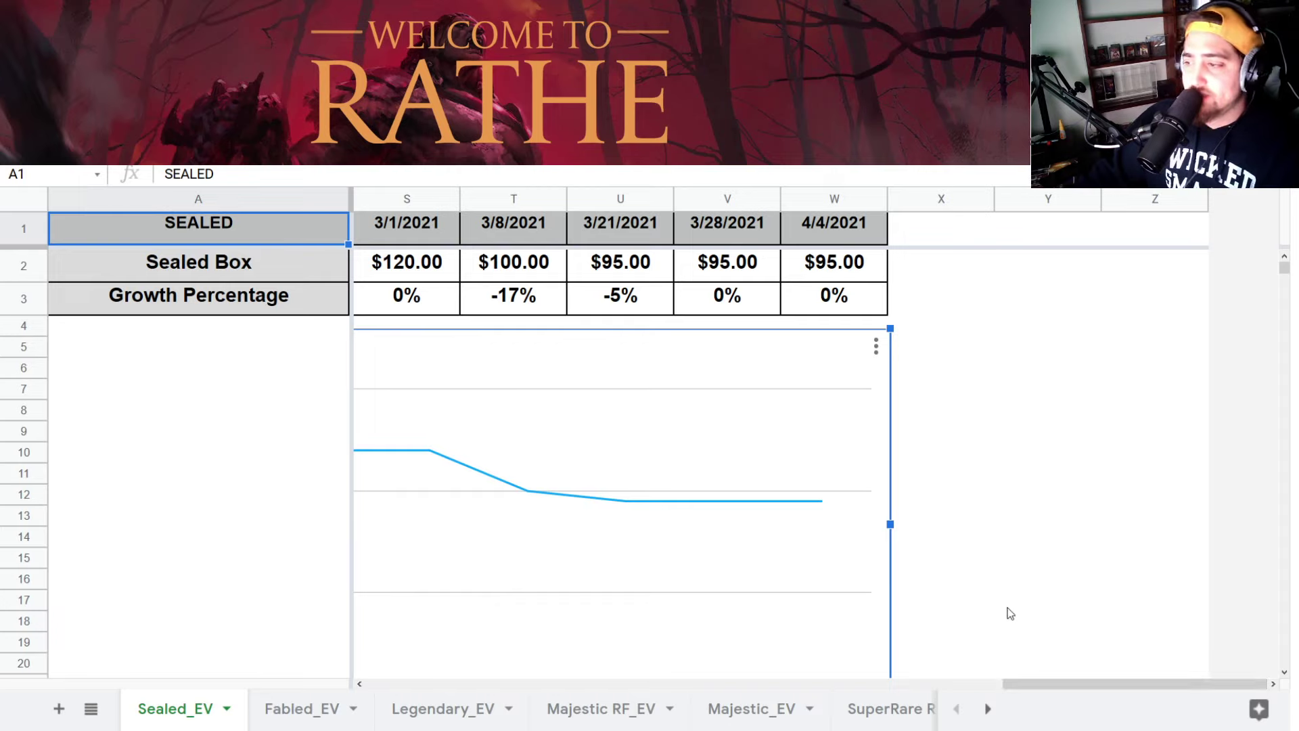
drag(1029, 683, 614, 685)
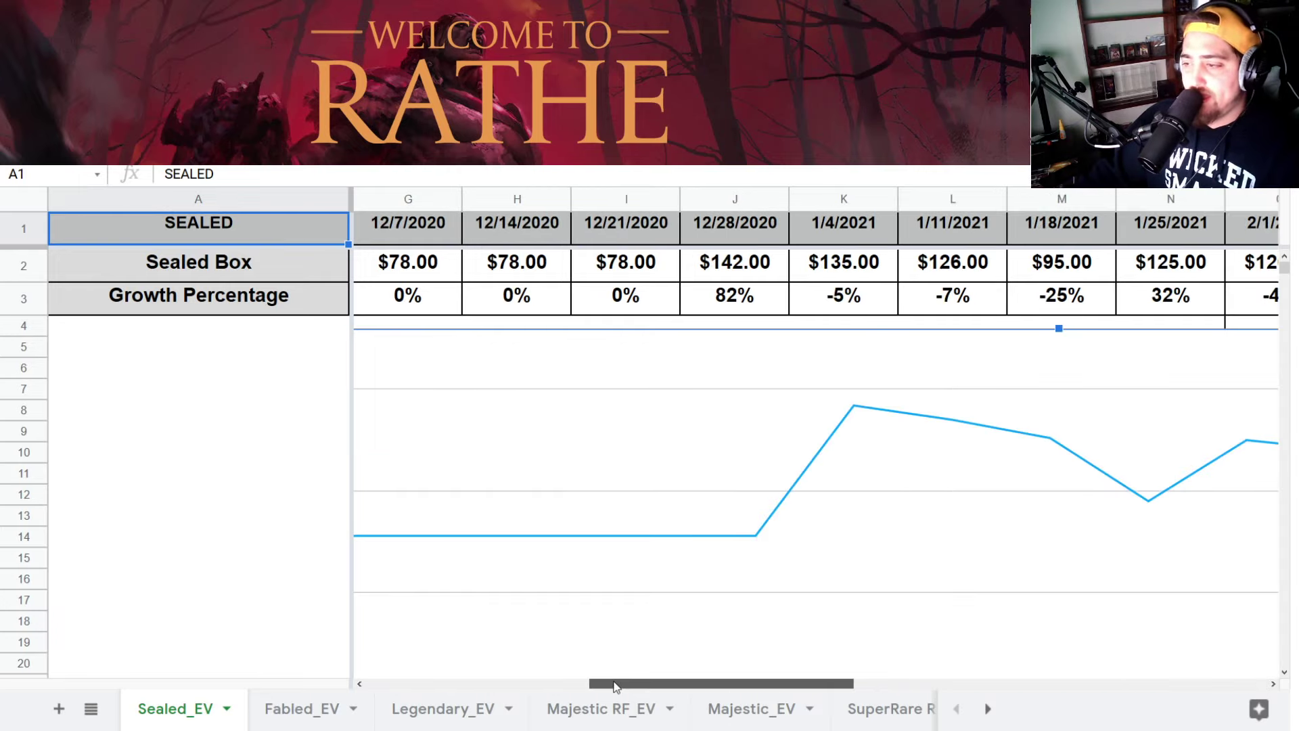
- On the Fabled_EV sheet, compare Heart of Fyendal's weekly prices from 3/8/2021 to 4/4/2021
click(281, 725)
drag(572, 683, 1046, 680)
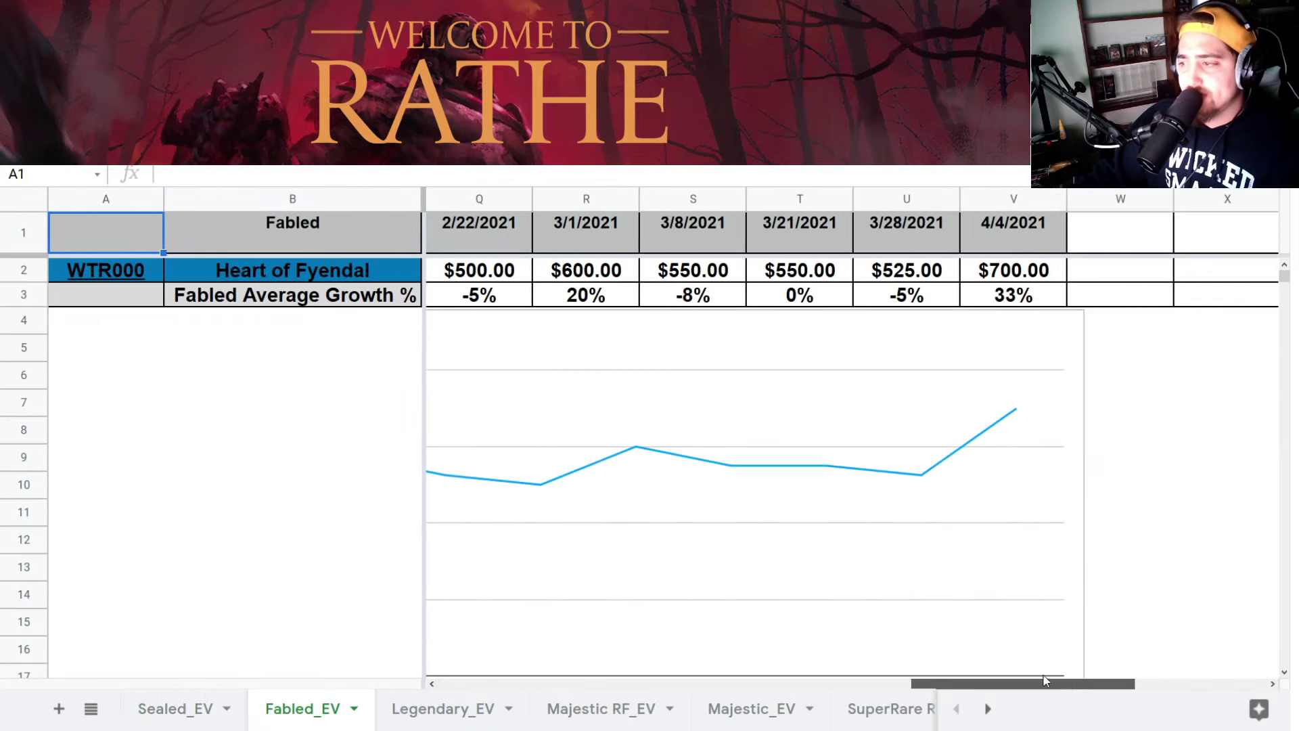
click(1049, 278)
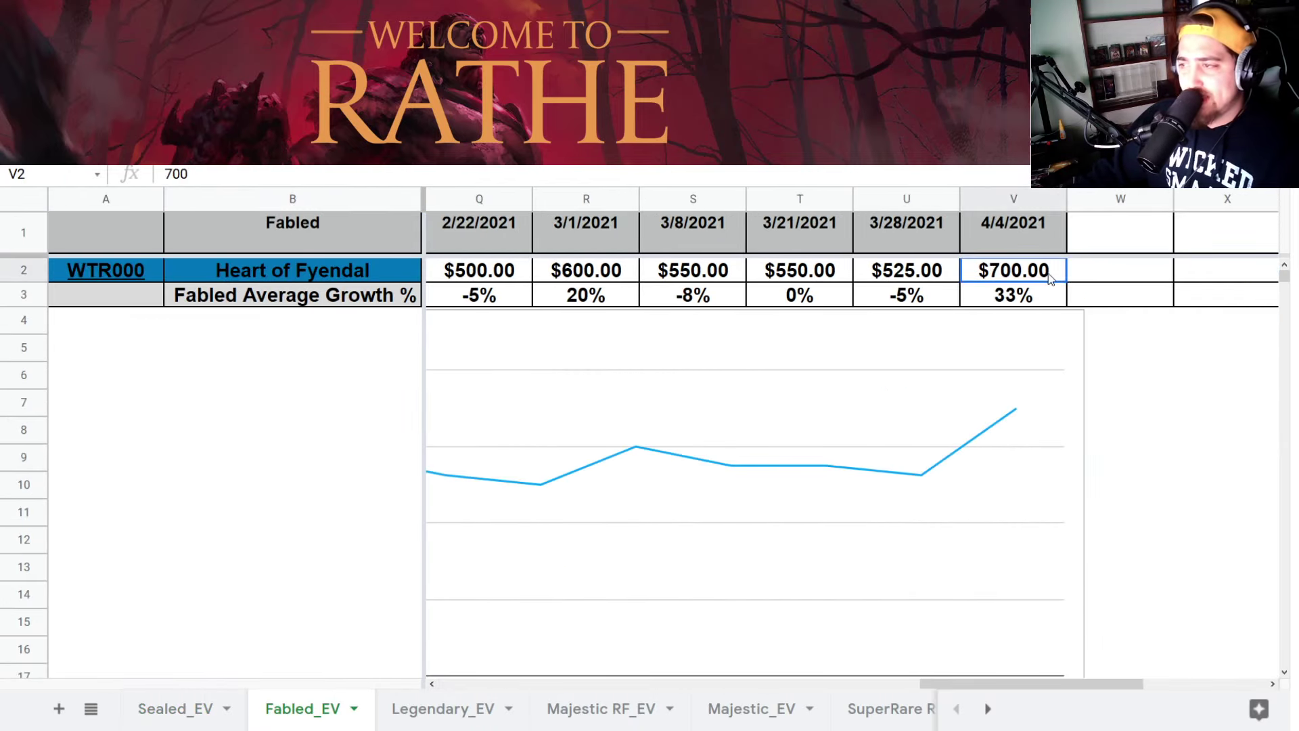
click(910, 272)
click(800, 277)
click(716, 271)
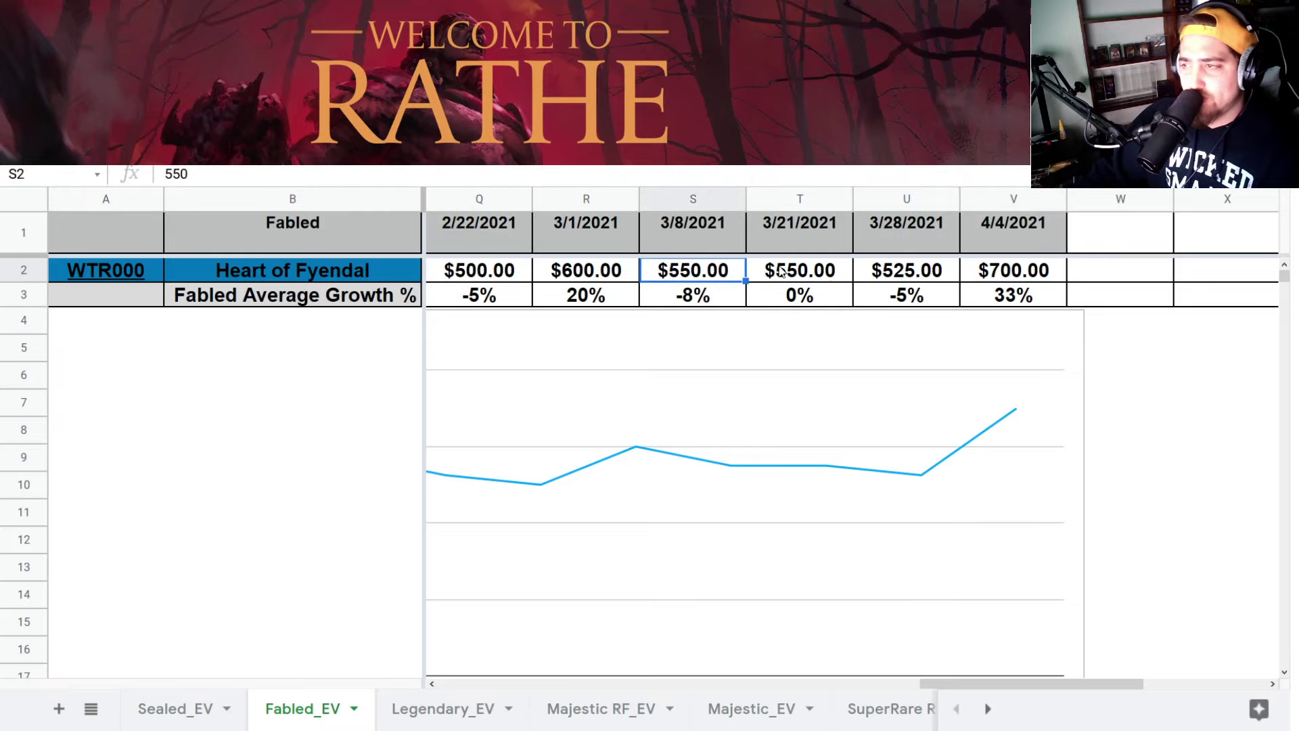
click(783, 270)
click(913, 272)
click(1032, 272)
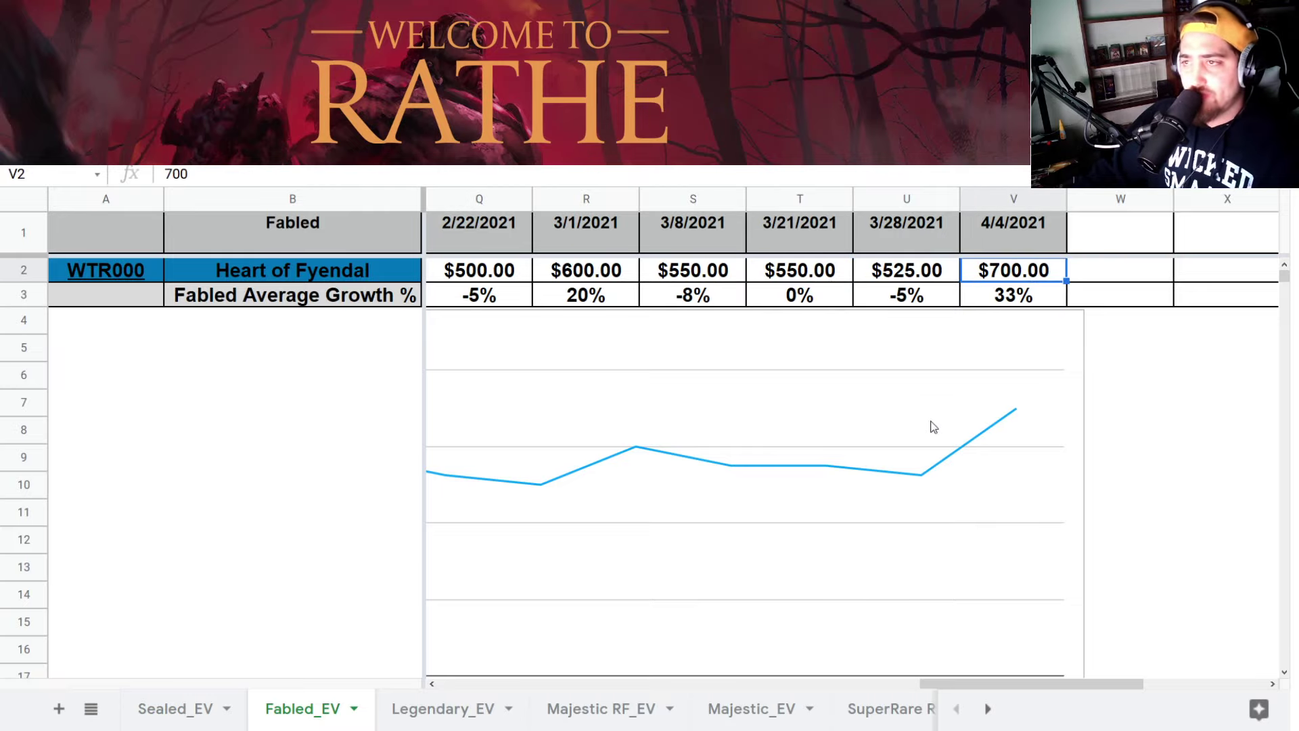
- Switch to the eBay sold listings page and examine recent sale prices and dates for the unlimited Heart of Fyendal
key(ctrl+Tab)
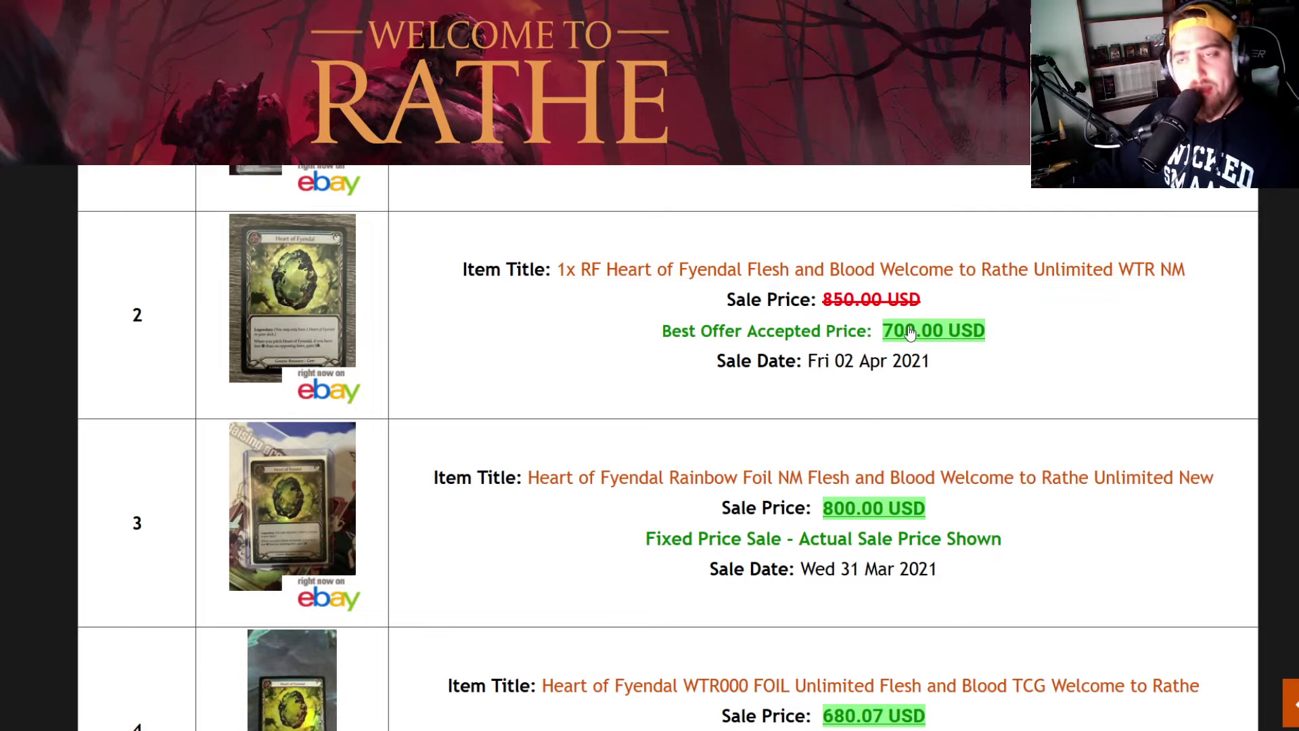
scroll(950, 314, down, 20)
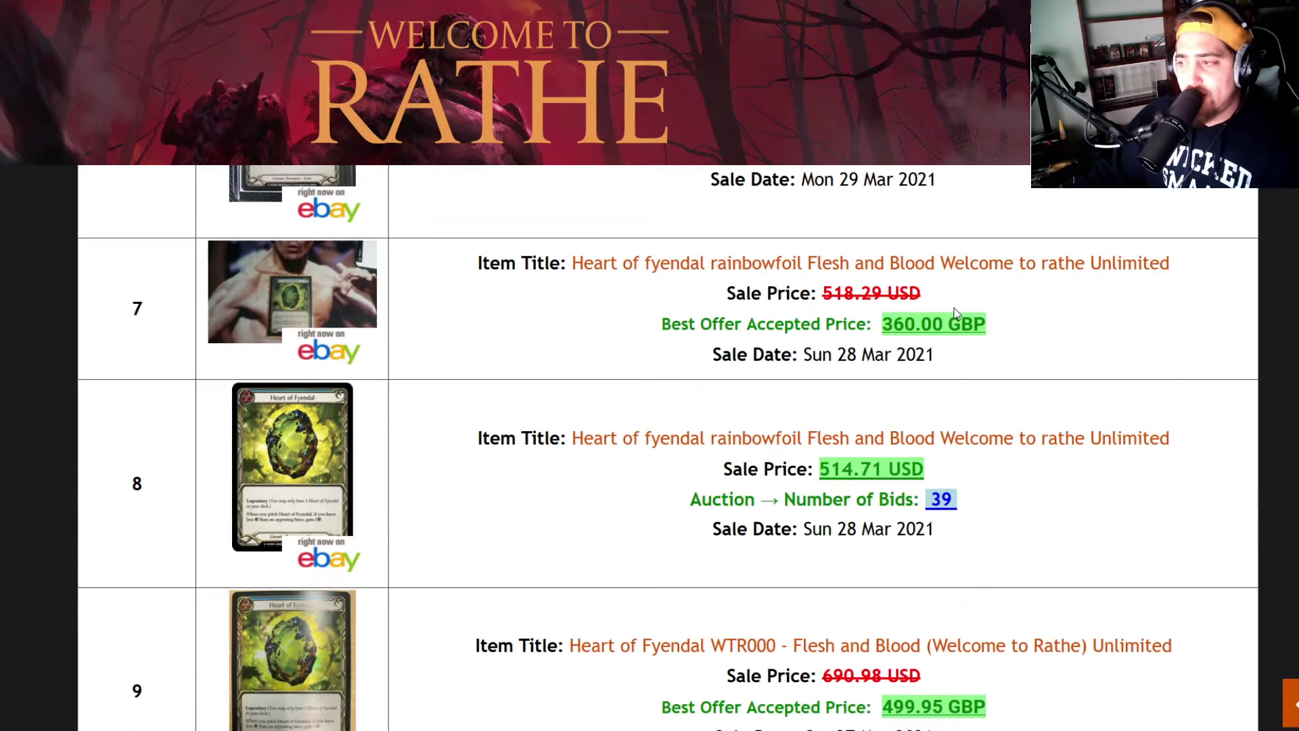
scroll(951, 318, down, 15)
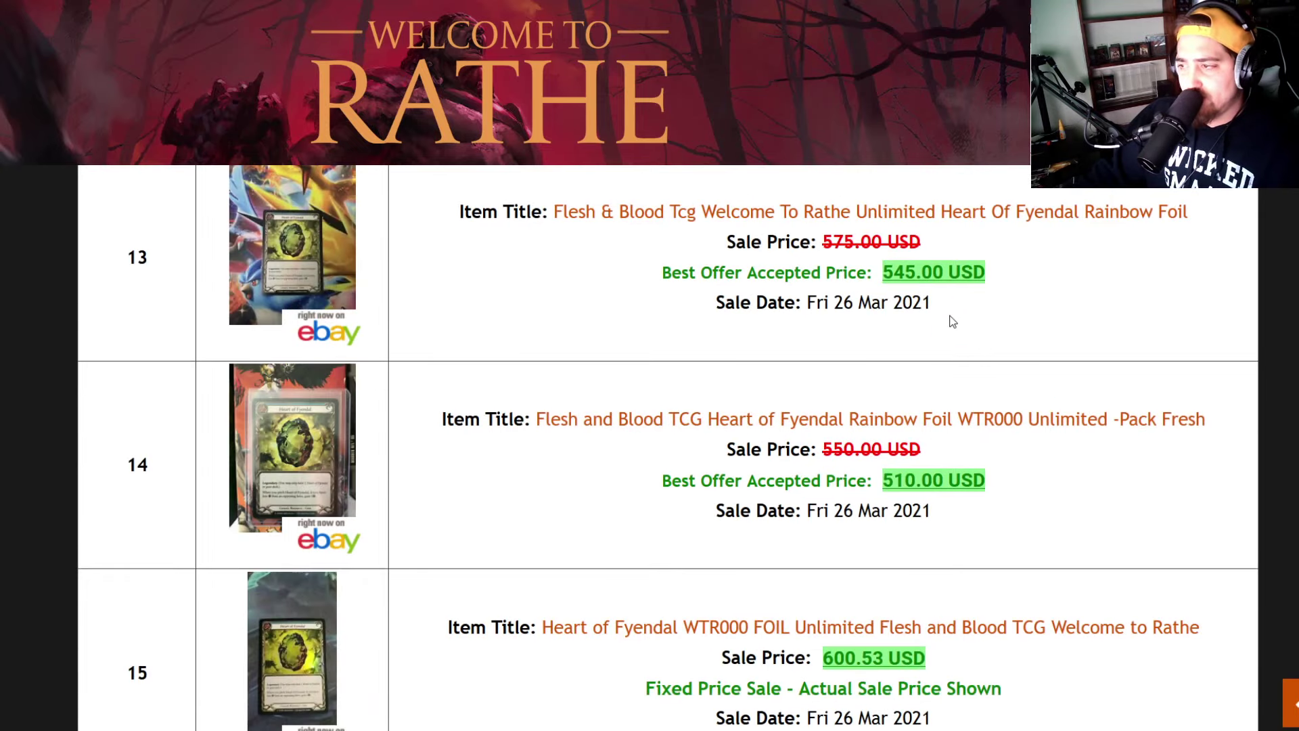
scroll(946, 331, down, 9)
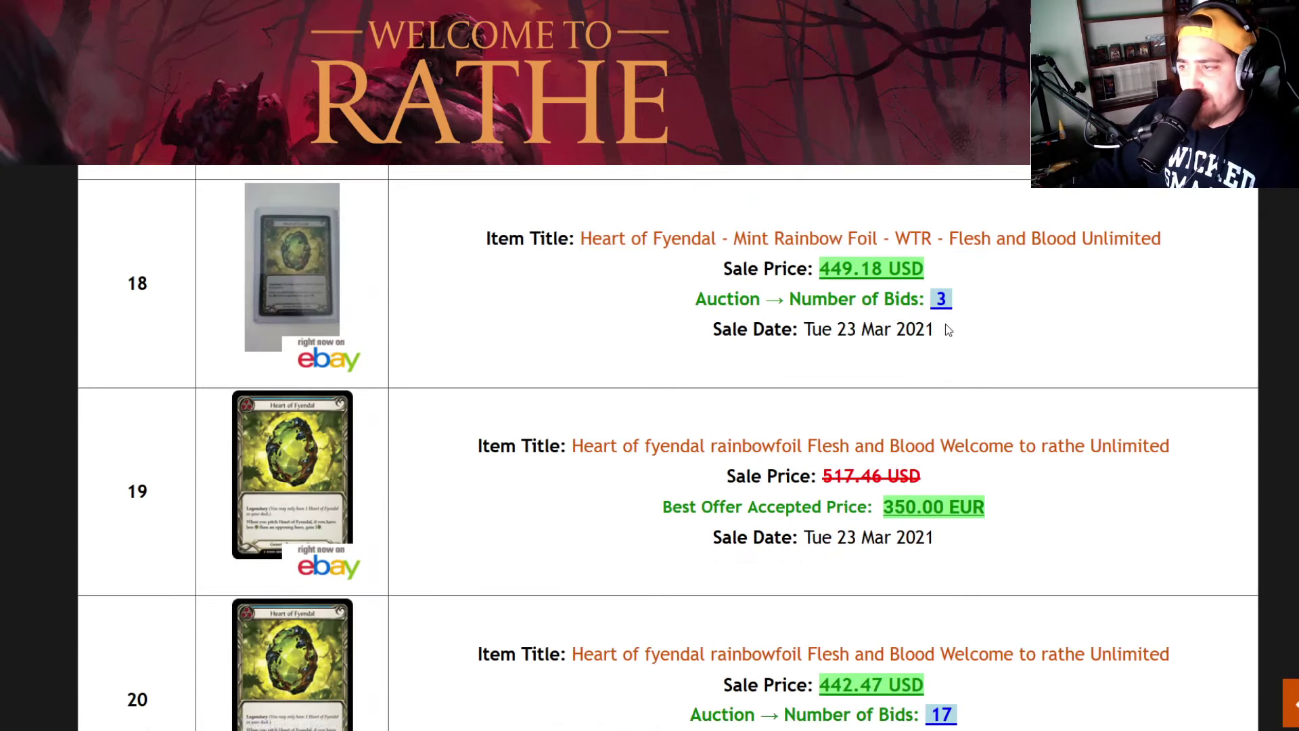
scroll(947, 331, down, 7)
scroll(949, 334, up, 20)
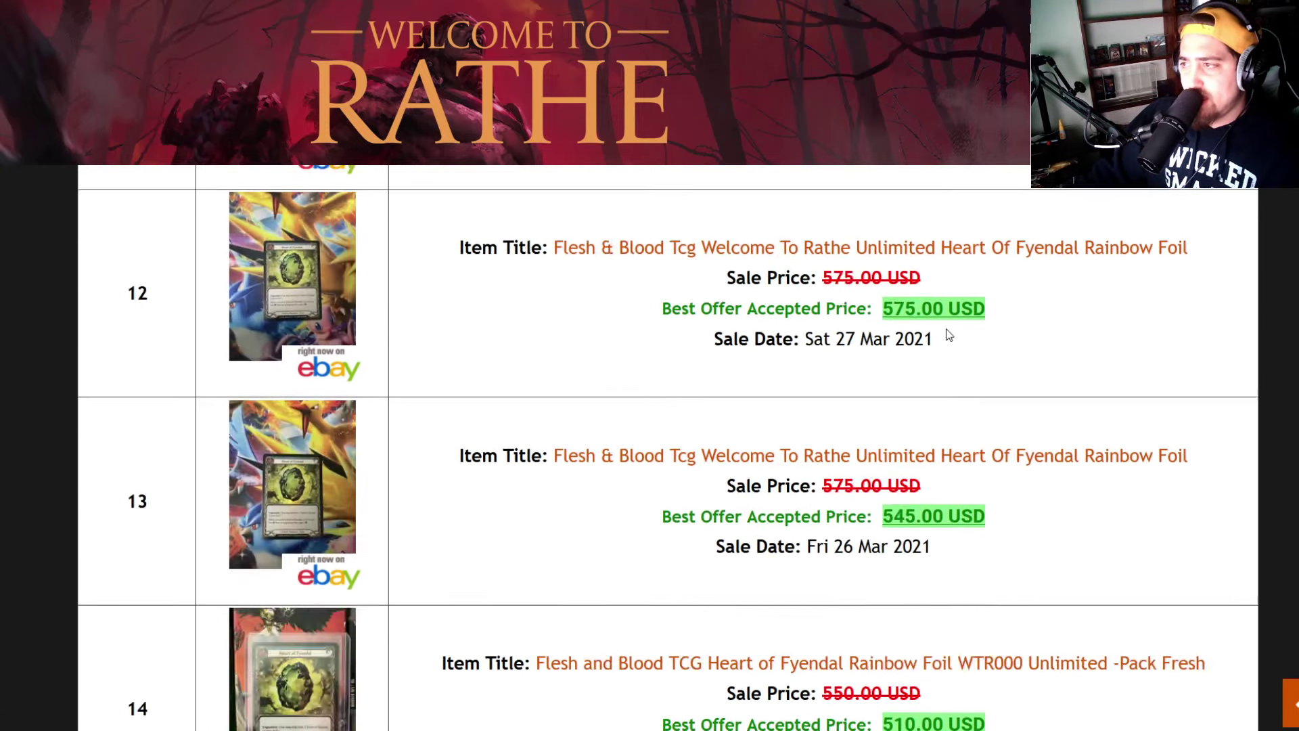
scroll(950, 335, up, 8)
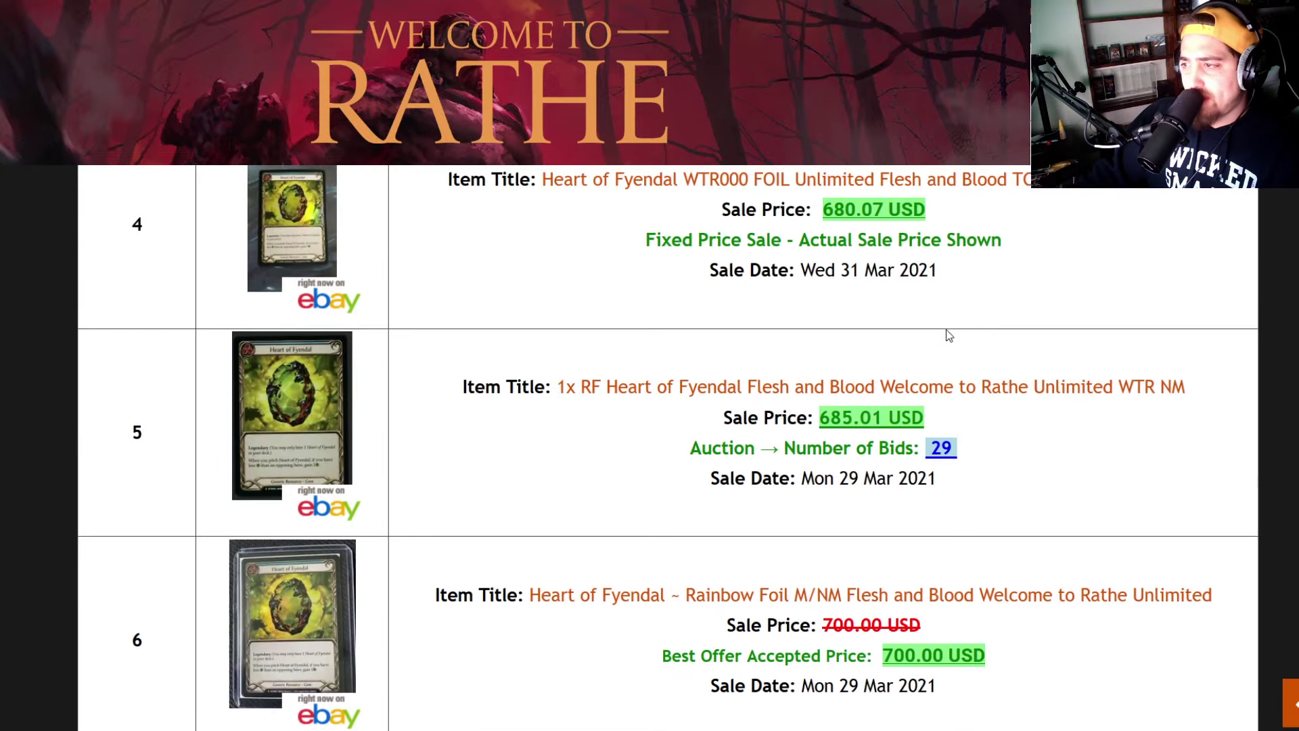
scroll(950, 337, up, 12)
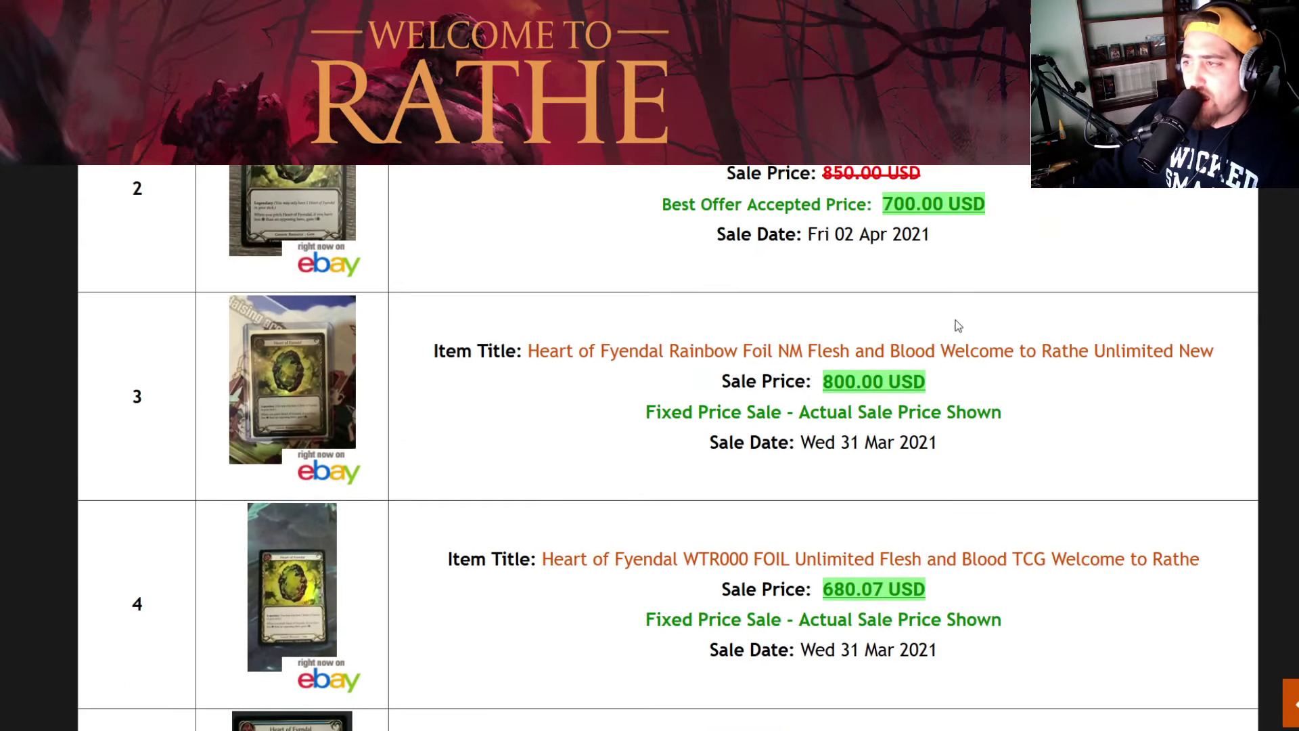
scroll(930, 301, down, 5)
scroll(1013, 331, down, 4)
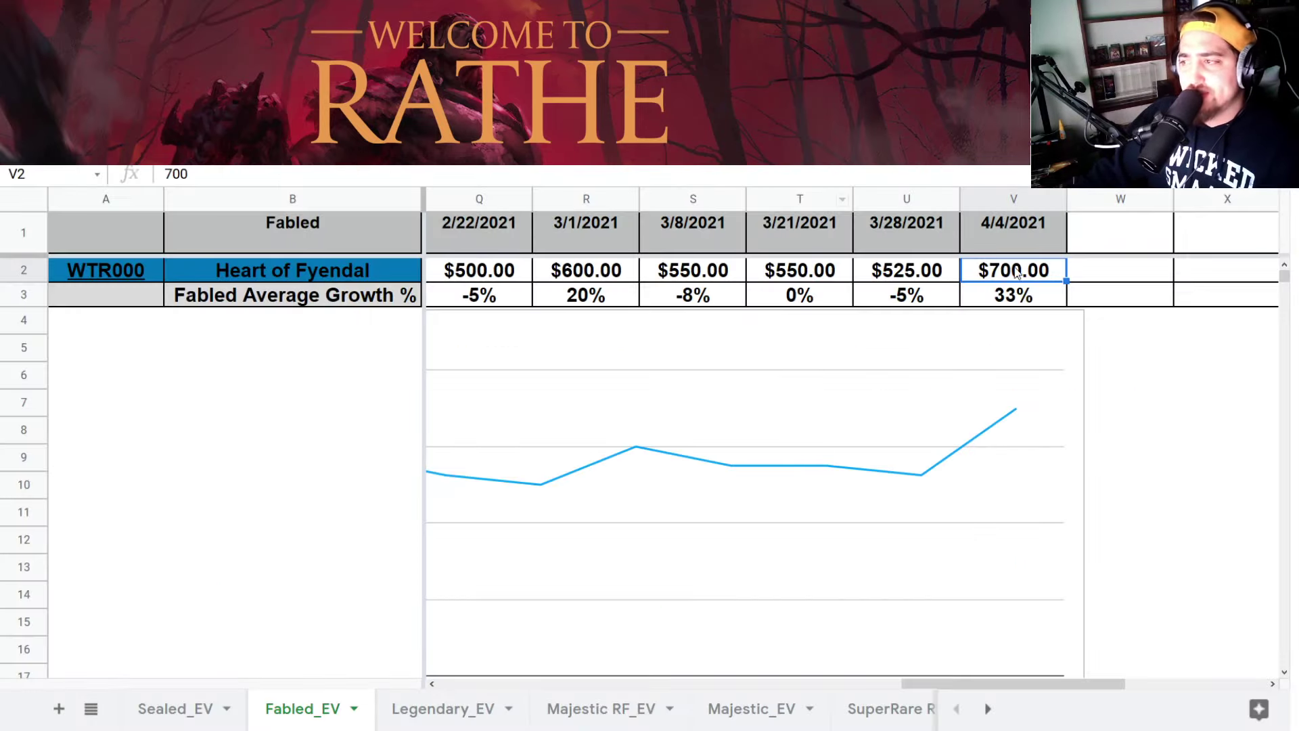
- Back on the Fabled_EV sheet, check Heart of Fyendal's 4/4/2021 growth against its price history back to 1/25/2021
click(1028, 297)
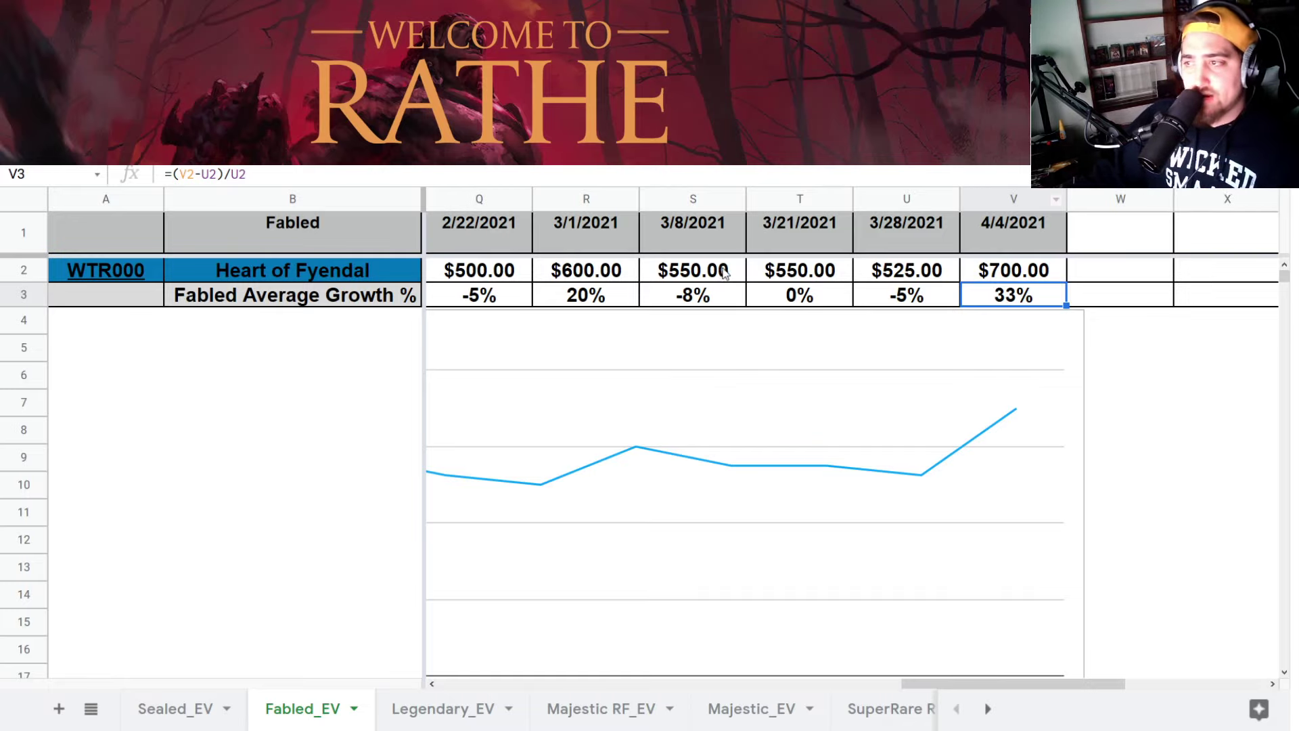
click(670, 220)
click(677, 261)
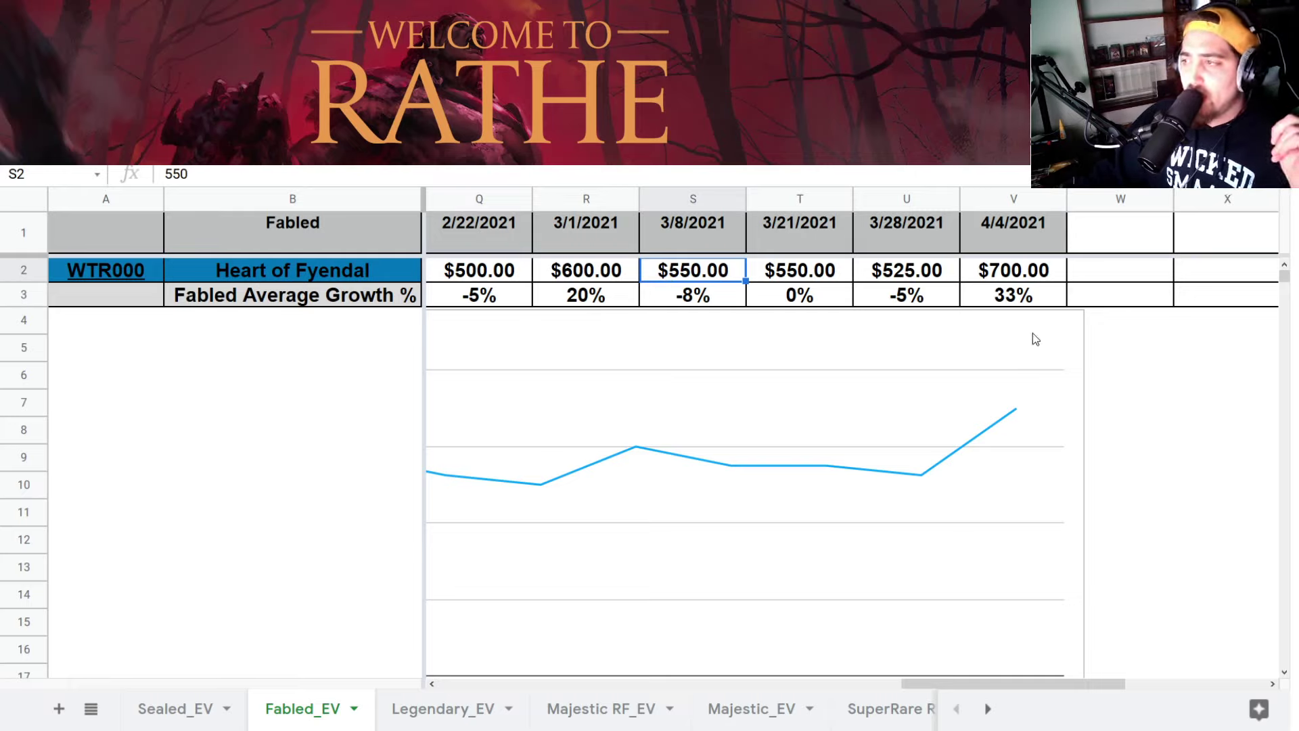
click(1013, 302)
click(1015, 274)
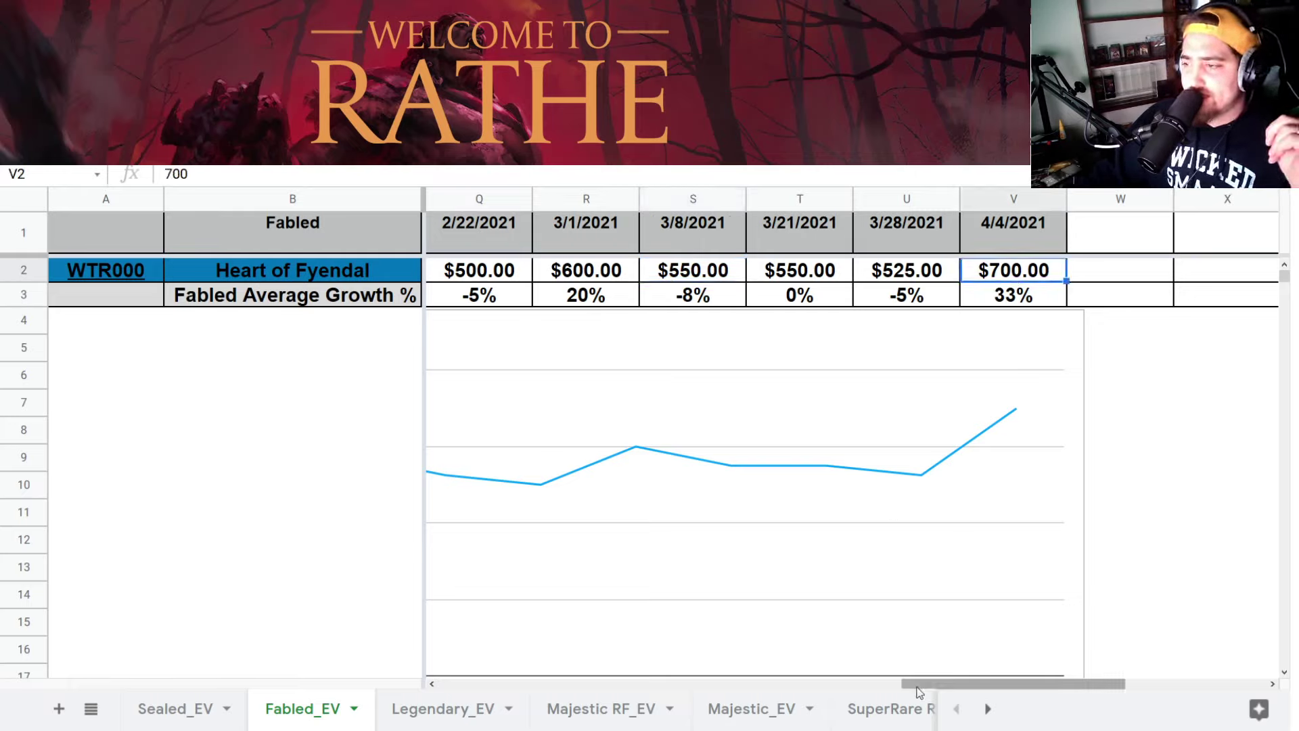
drag(923, 685, 787, 695)
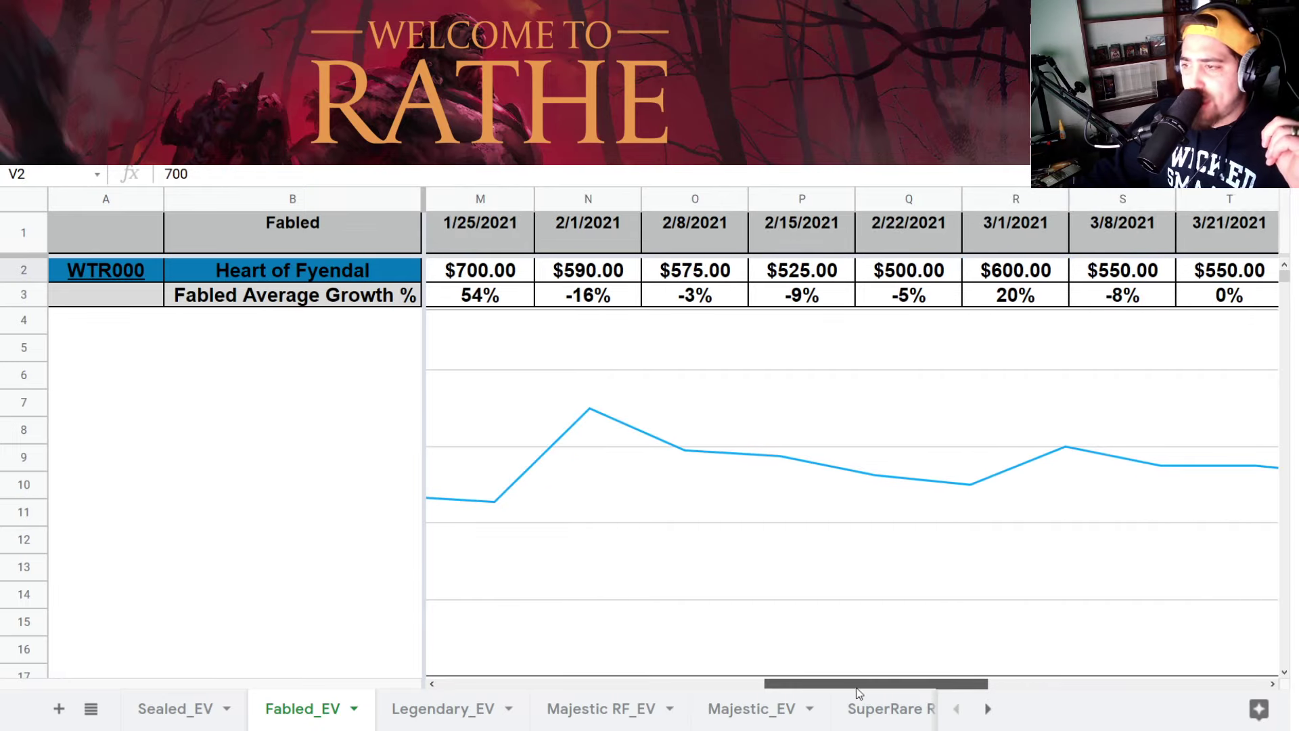
drag(858, 683, 918, 600)
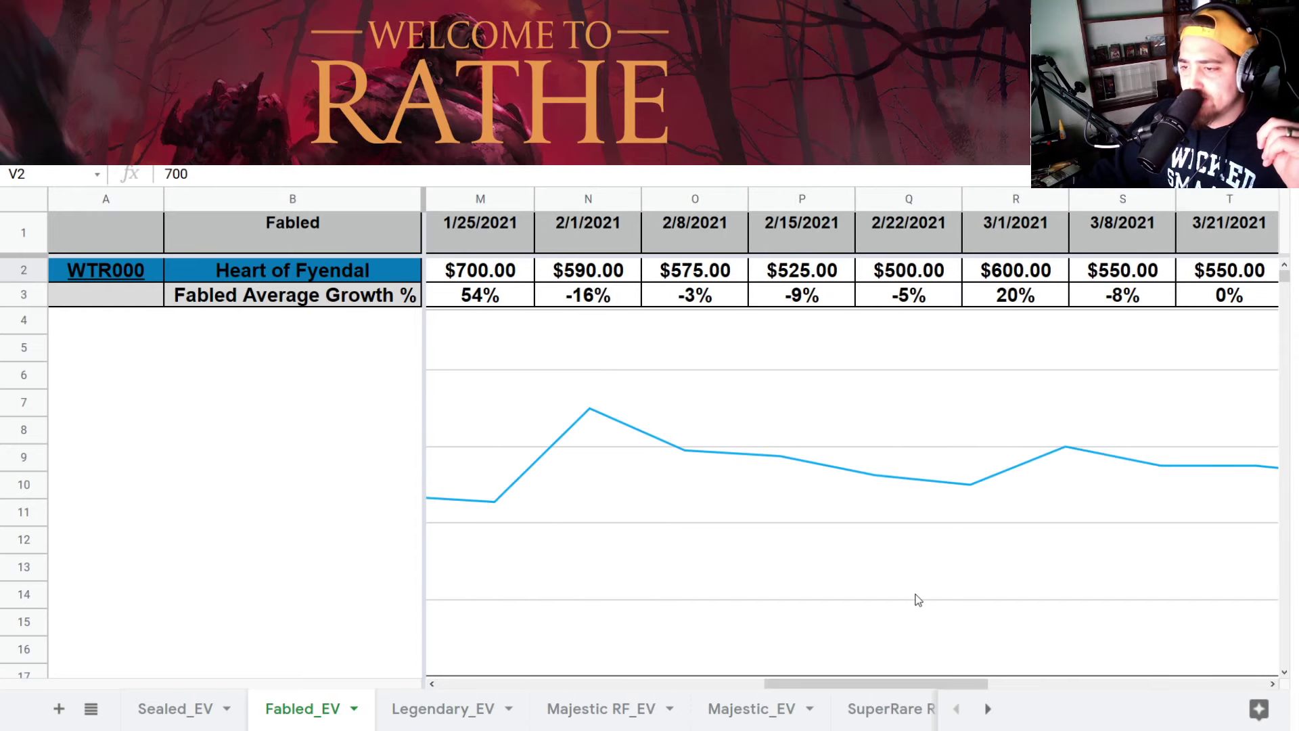
- Open the Legendary_EV sheet and go through the 4/4/2021 prices from Scabskin Leathers to Fyendal's Spring Tunic
click(444, 709)
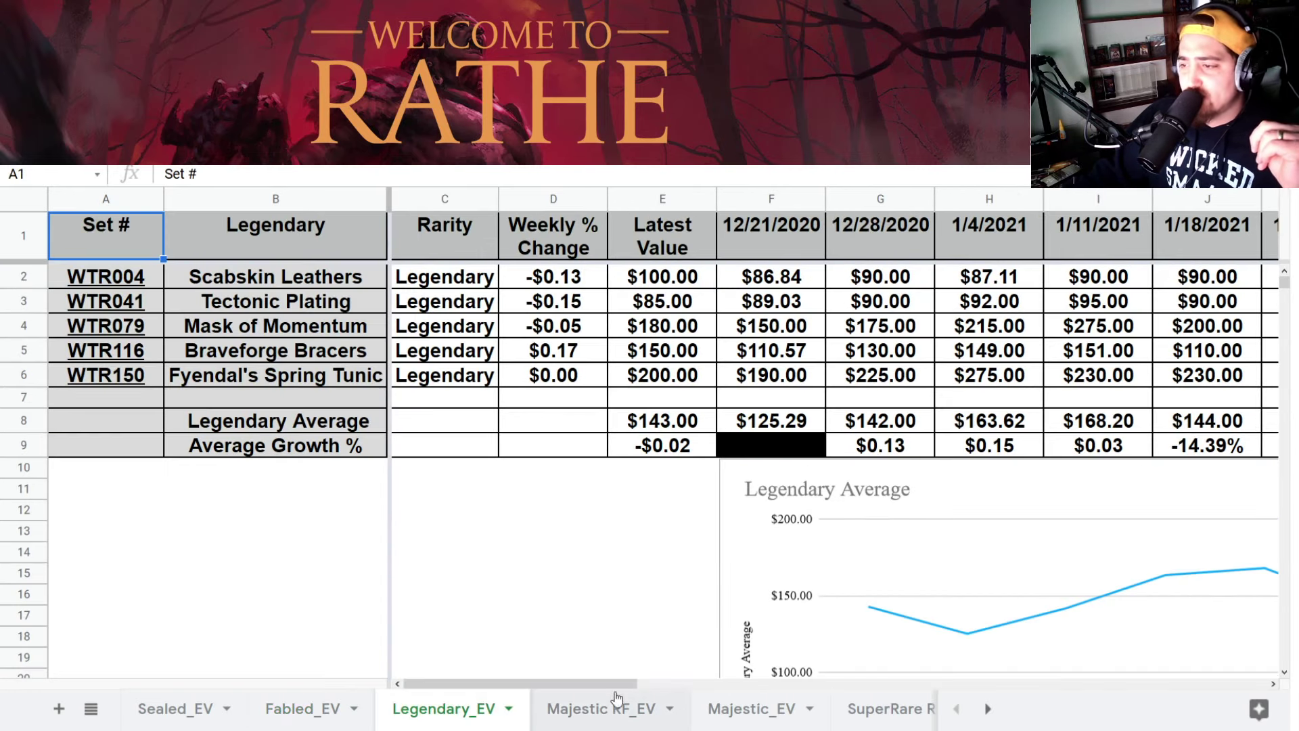
drag(617, 685, 1022, 644)
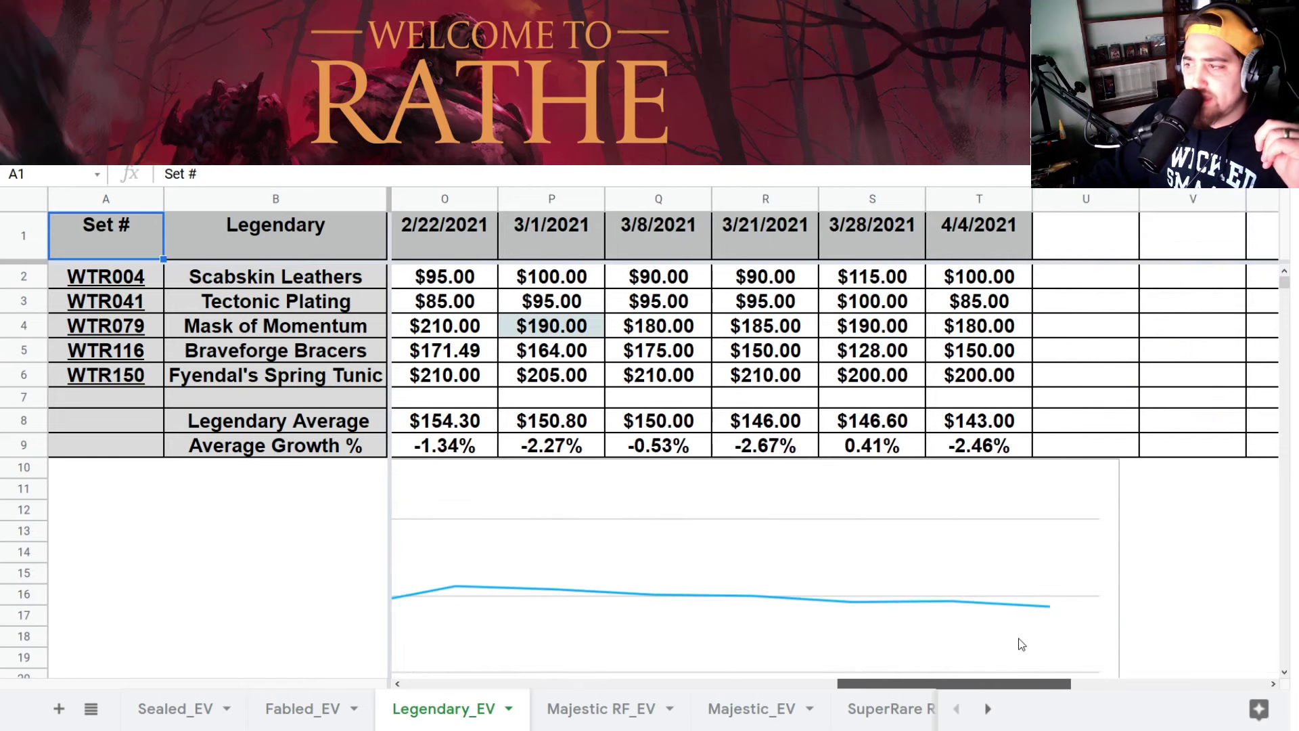
click(1003, 279)
click(993, 308)
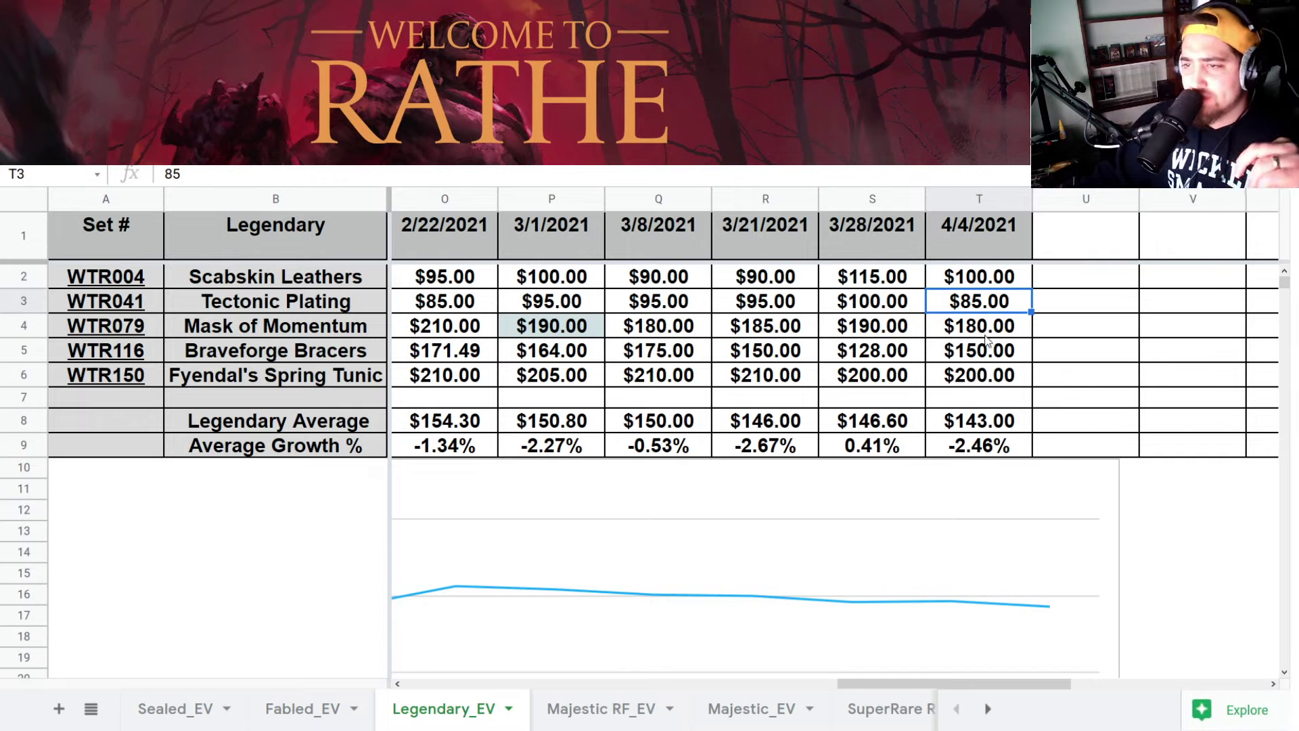
drag(986, 336, 985, 363)
click(978, 383)
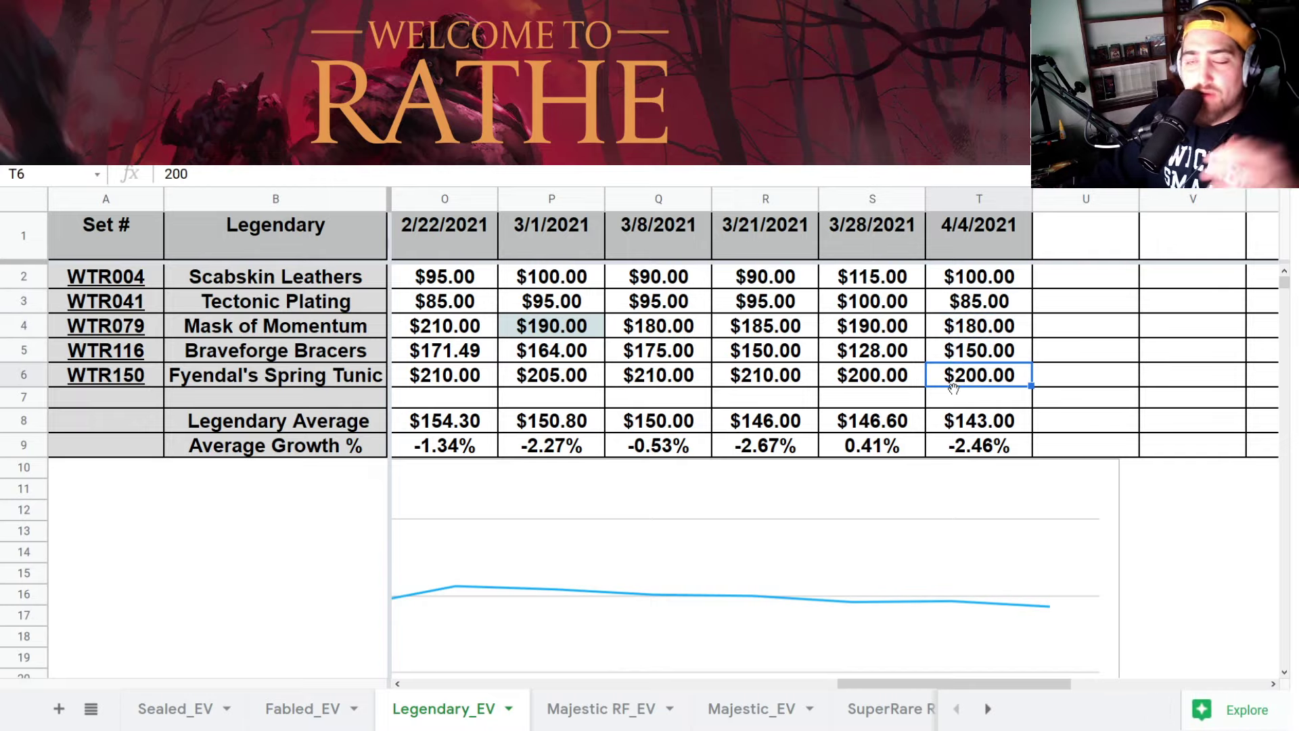
- Compare the Braveforge Bracers prices for 3/28/2021 and 4/4/2021
click(974, 353)
click(866, 347)
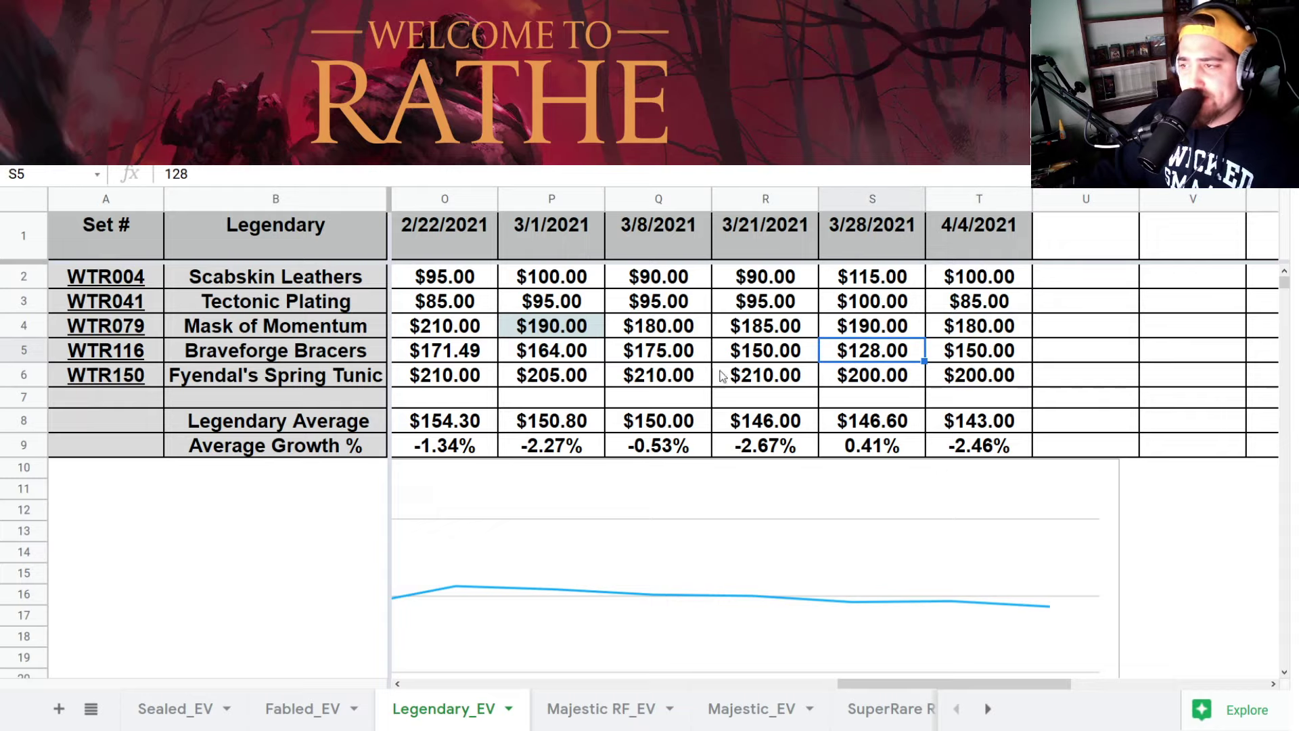
click(943, 354)
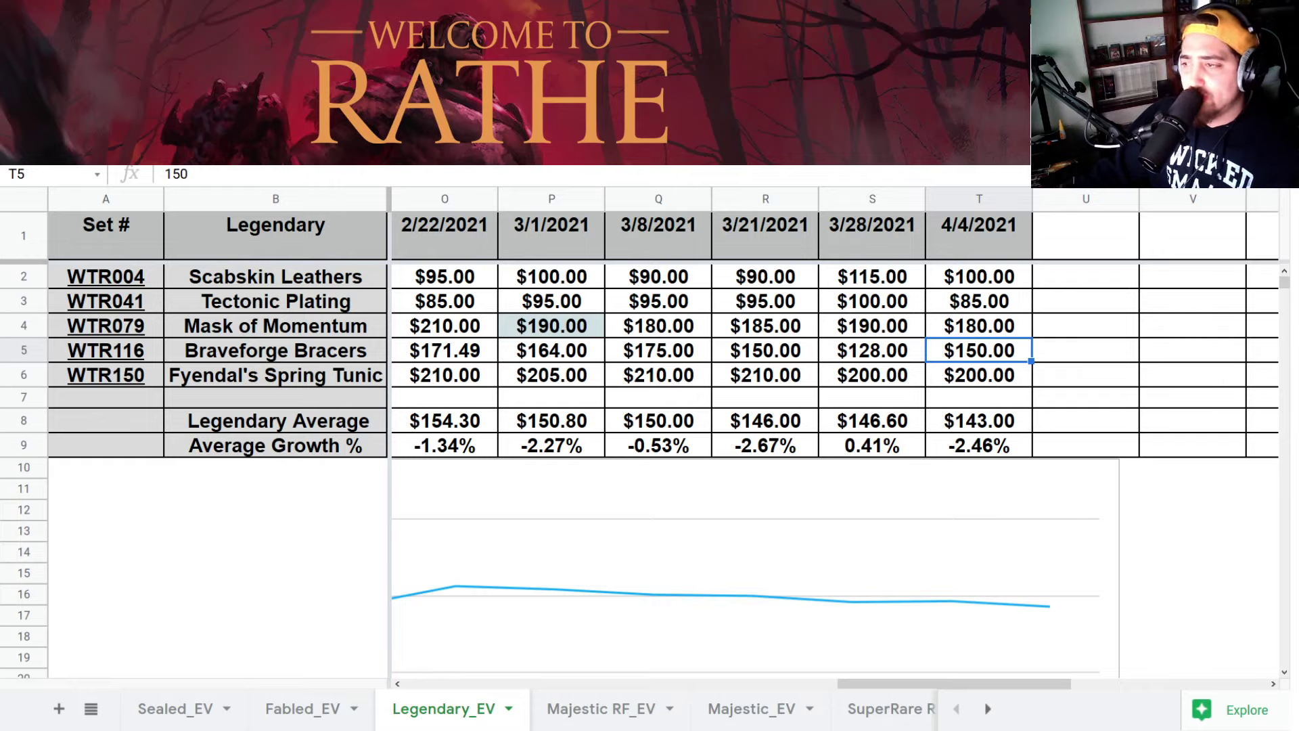
- Check Fyendal's Spring Tunic's 4/4/2021 price and the Legendary Average for that date, including the chart below
click(998, 382)
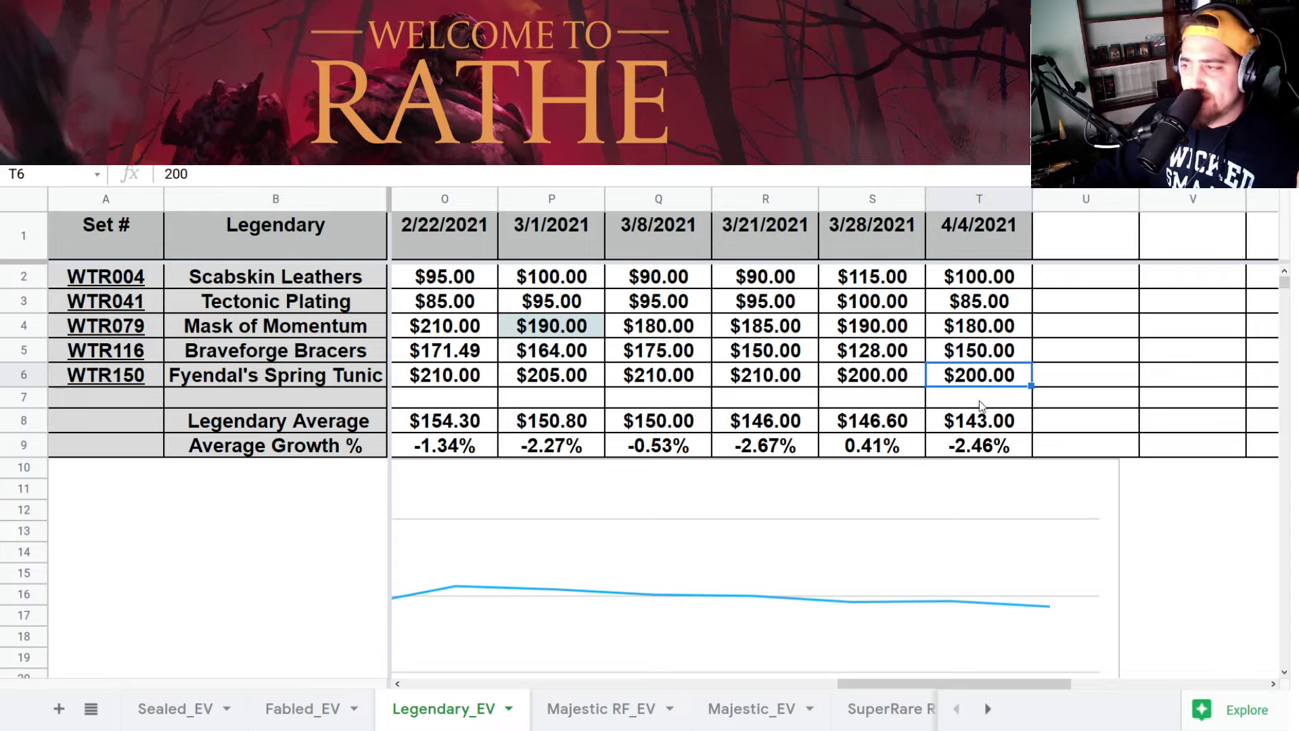
key(Down)
key(Down)
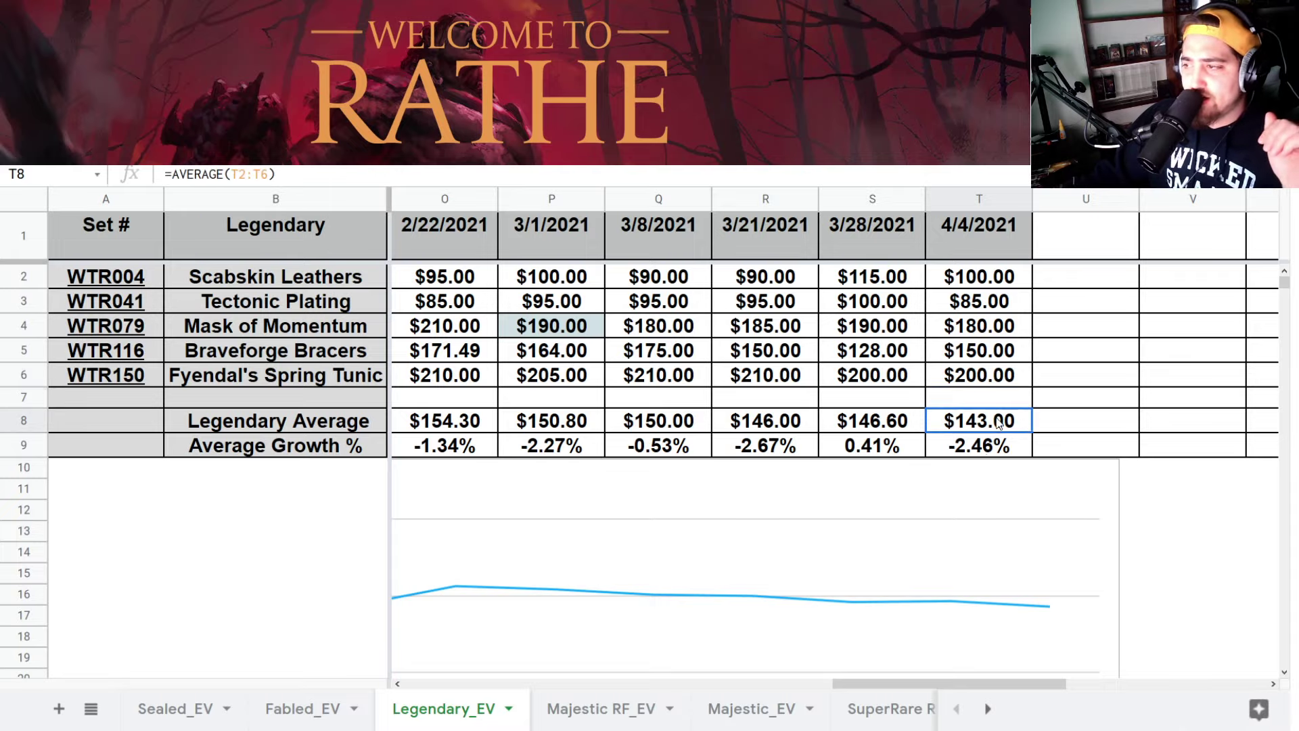
scroll(748, 581, down, 1)
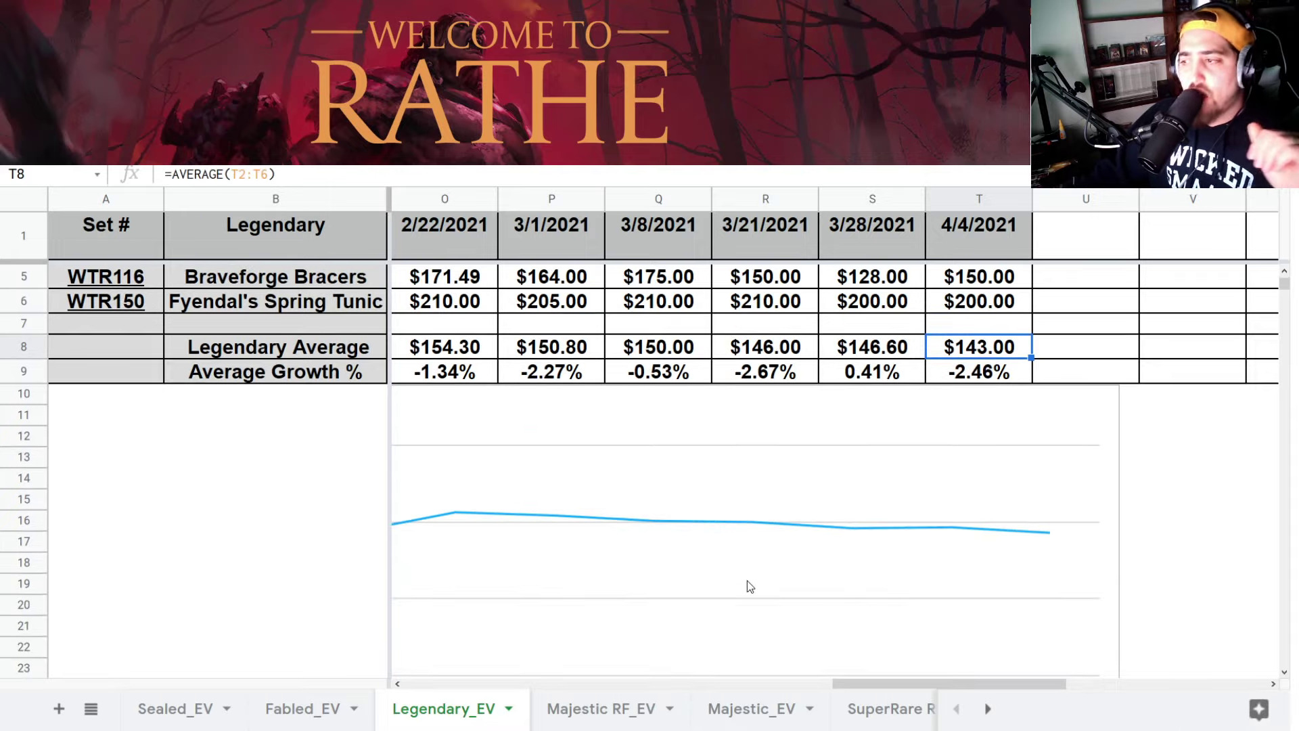
scroll(749, 585, up, 1)
- Open the Majestic RF_EV sheet and check the 4/4/2021 average, Enlightened Strike's price and Ancestral Empowerment's price history since 3/8/2021
click(609, 708)
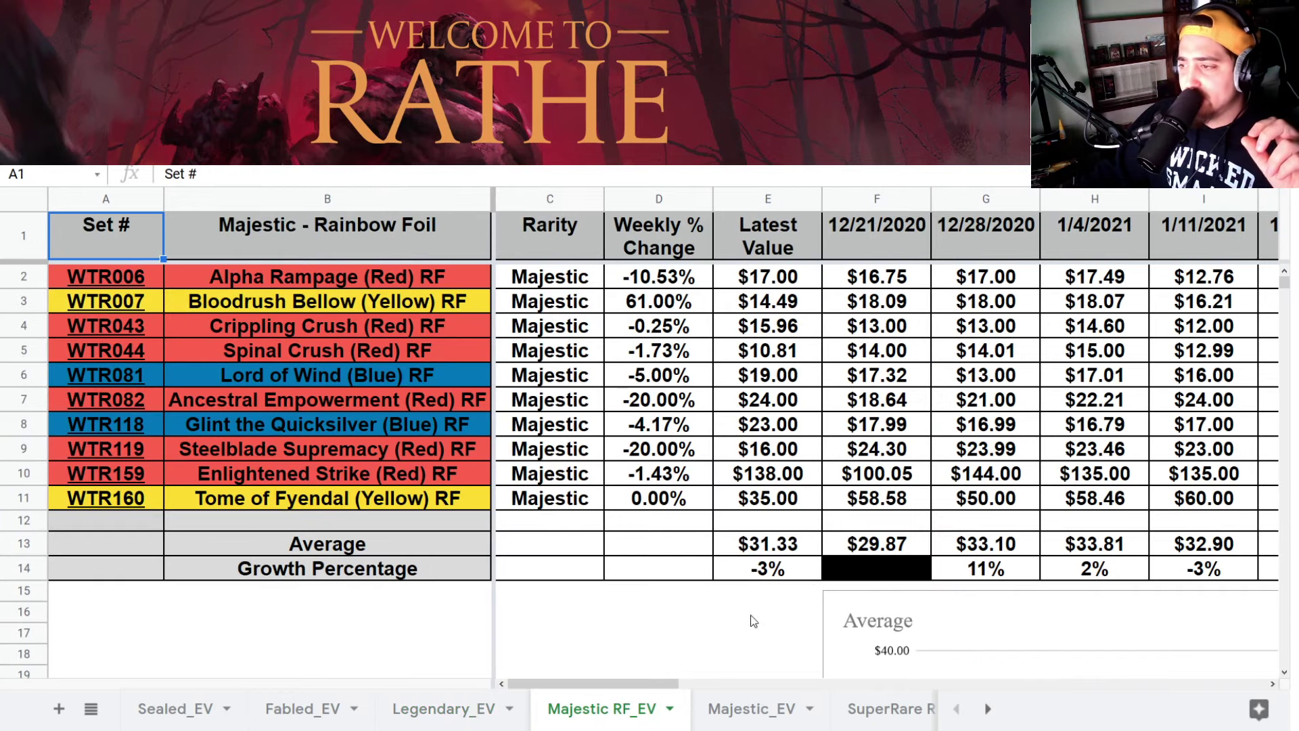
drag(542, 684, 1017, 555)
click(996, 539)
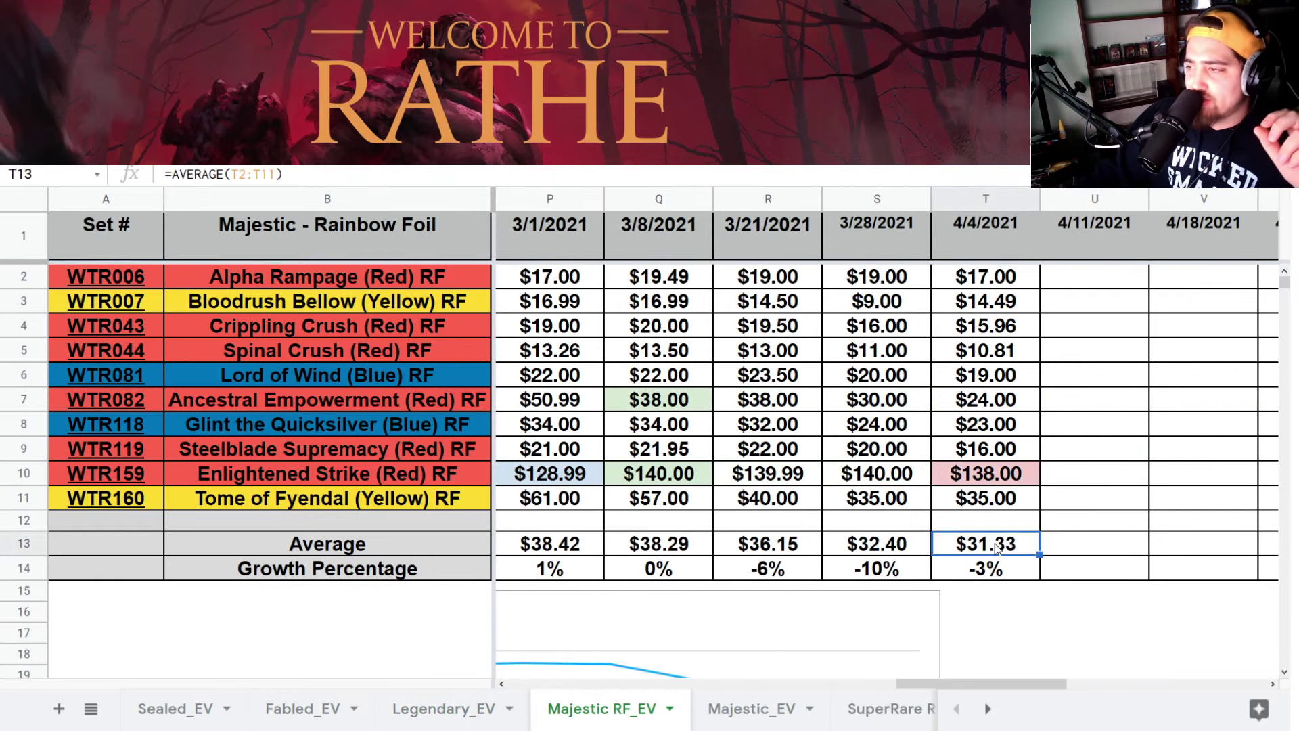
click(989, 473)
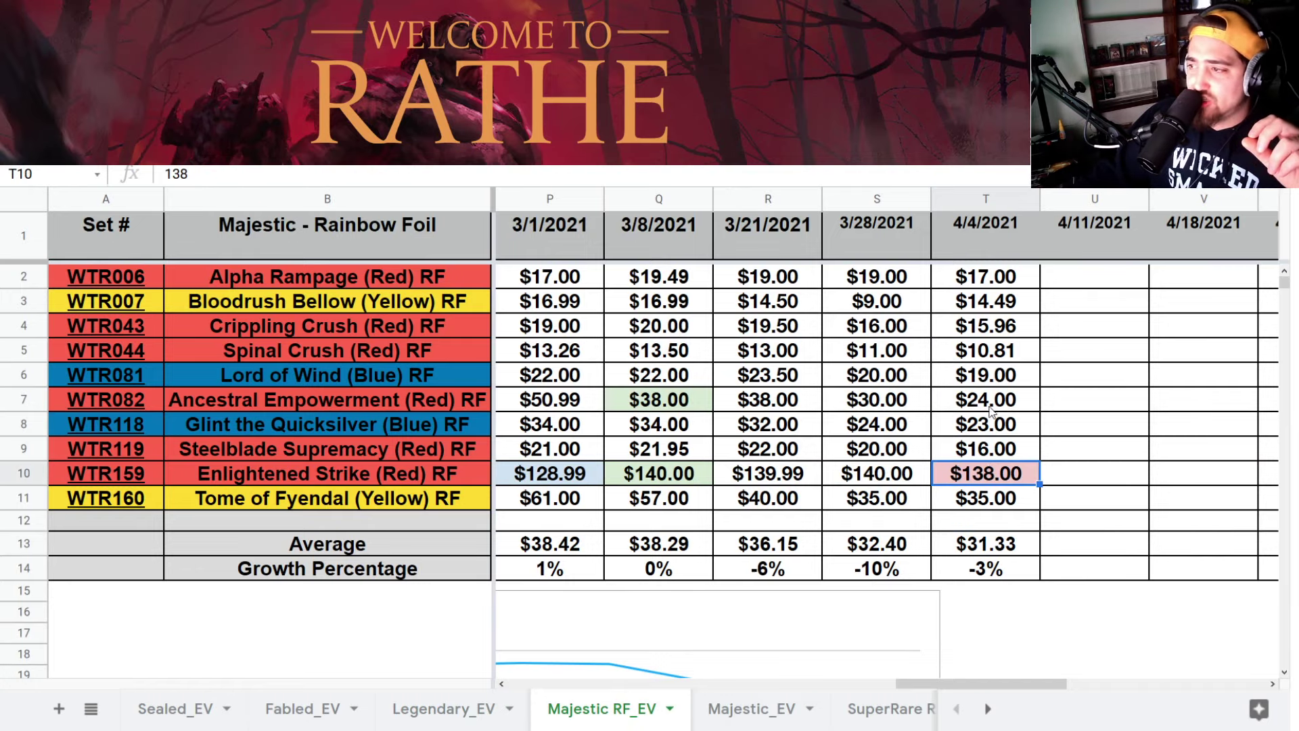
click(633, 410)
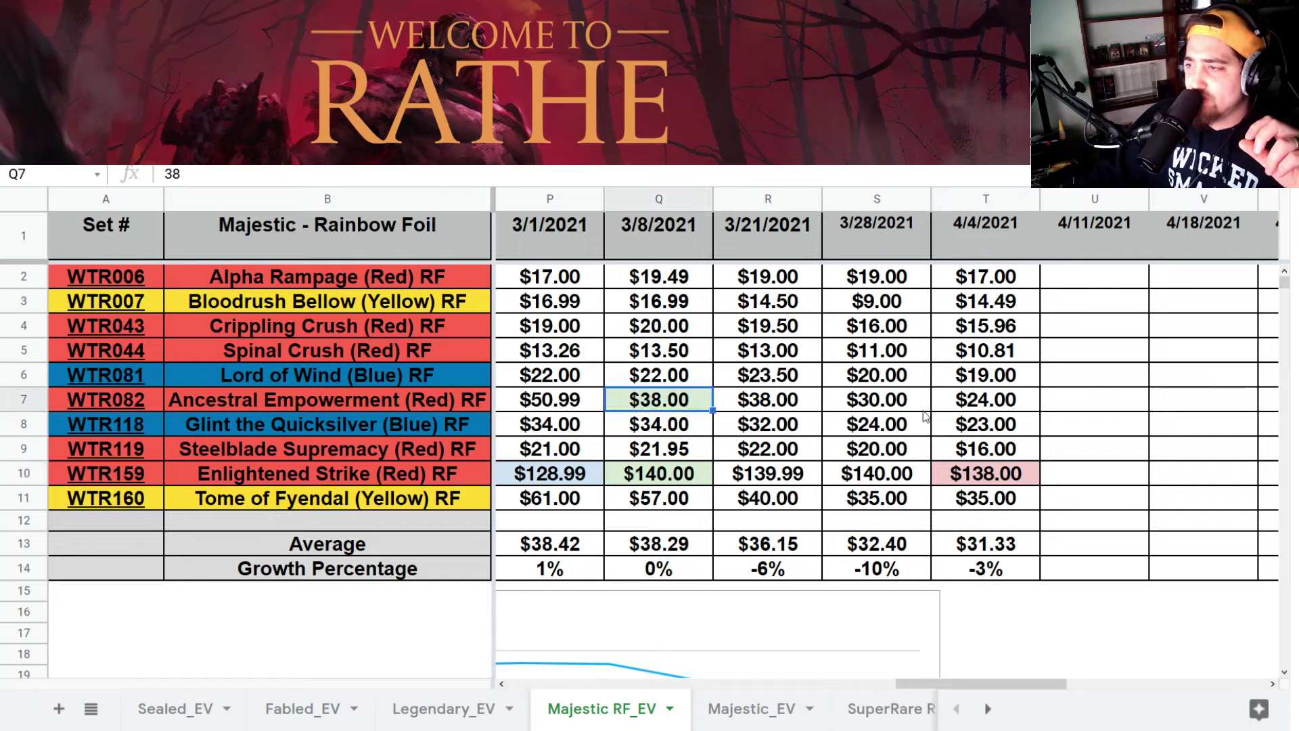
click(999, 411)
click(948, 428)
click(967, 476)
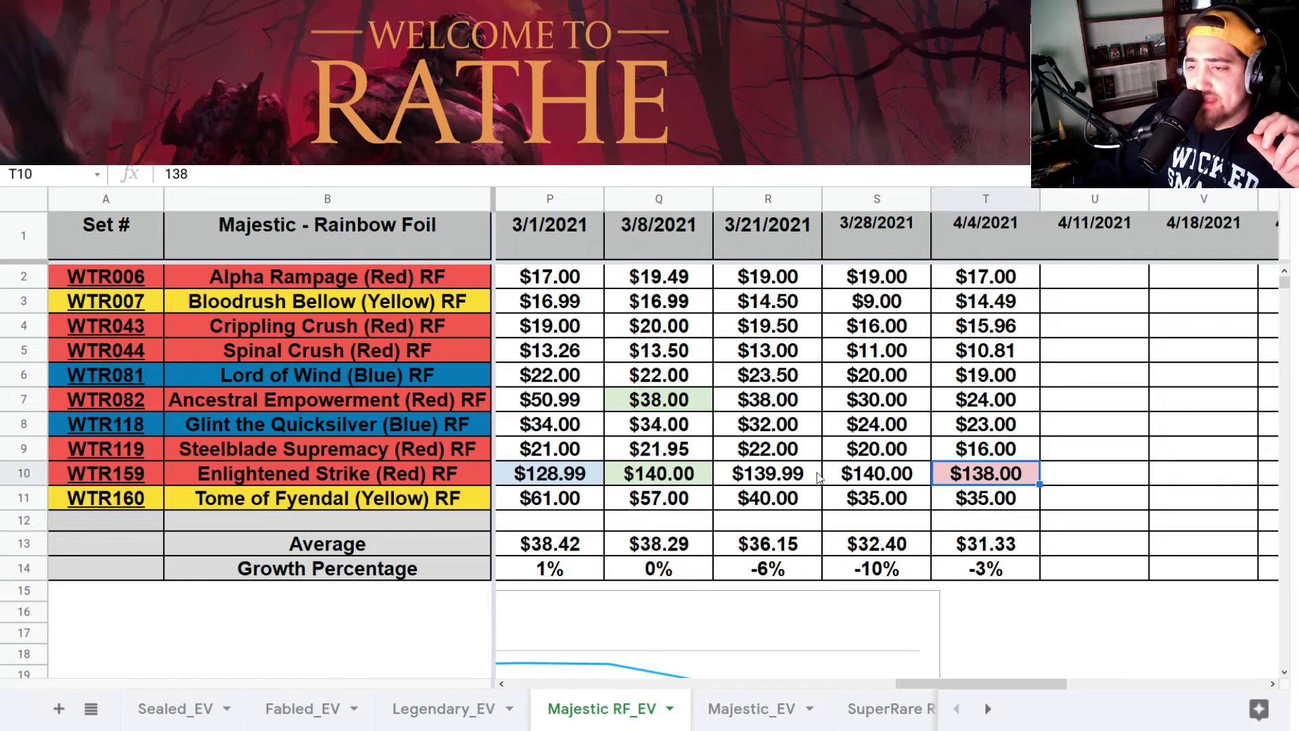
- Switch to the Enlightened Strike eBay sold listings and highlight the 04 Apr 2021 auction's sale price, bids and date
key(ctrl+Tab)
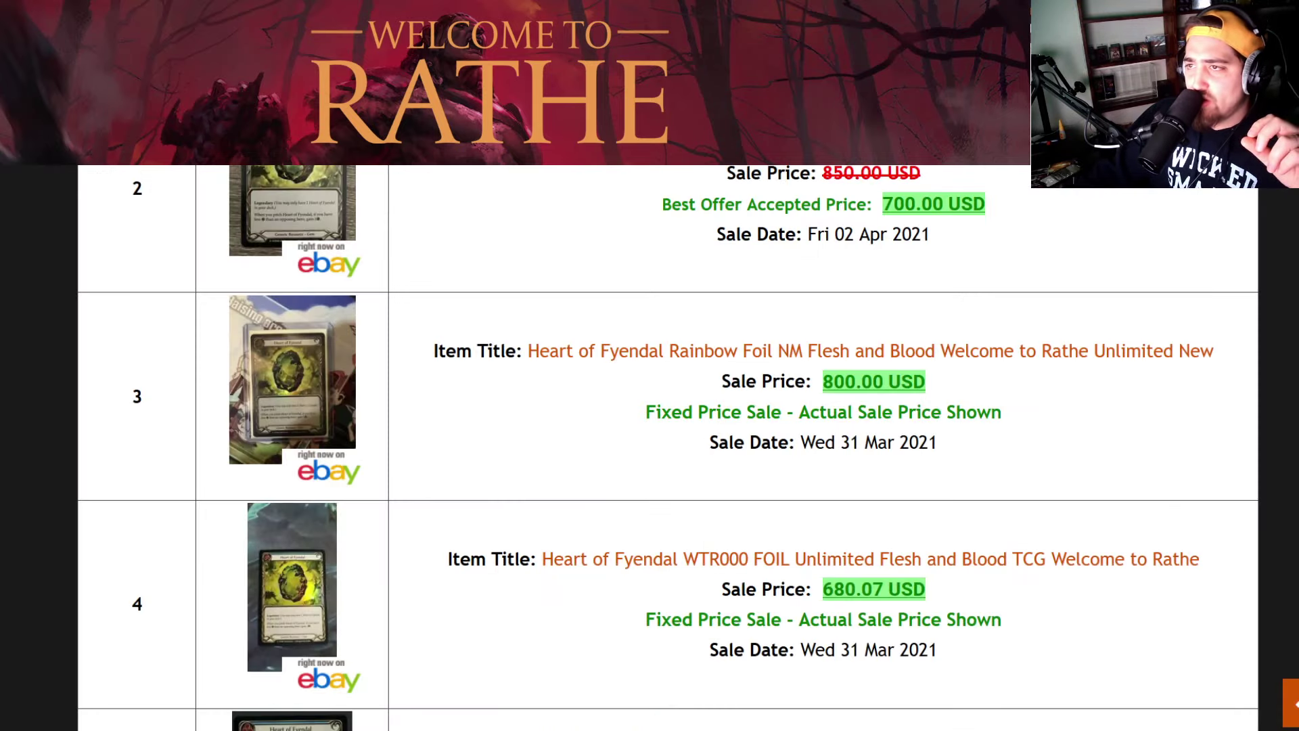
key(ctrl+Tab)
scroll(800, 414, down, 5)
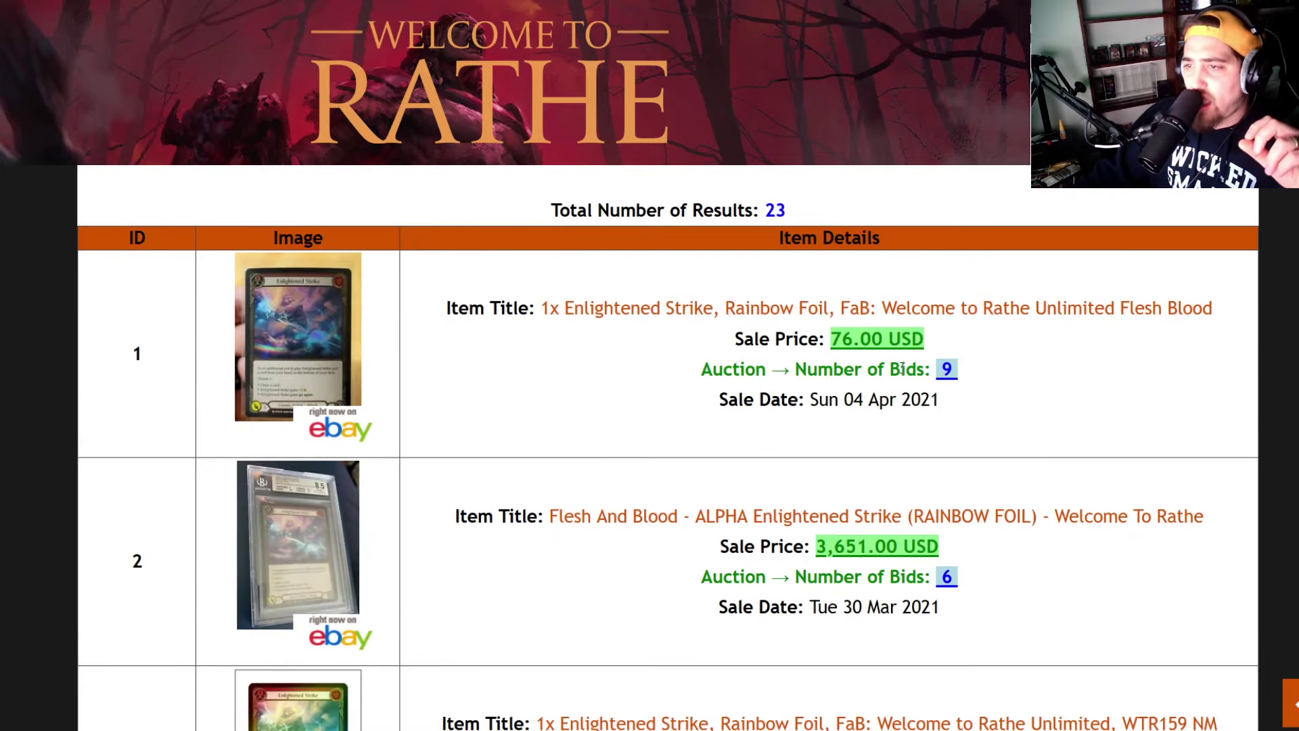
drag(1060, 454, 770, 338)
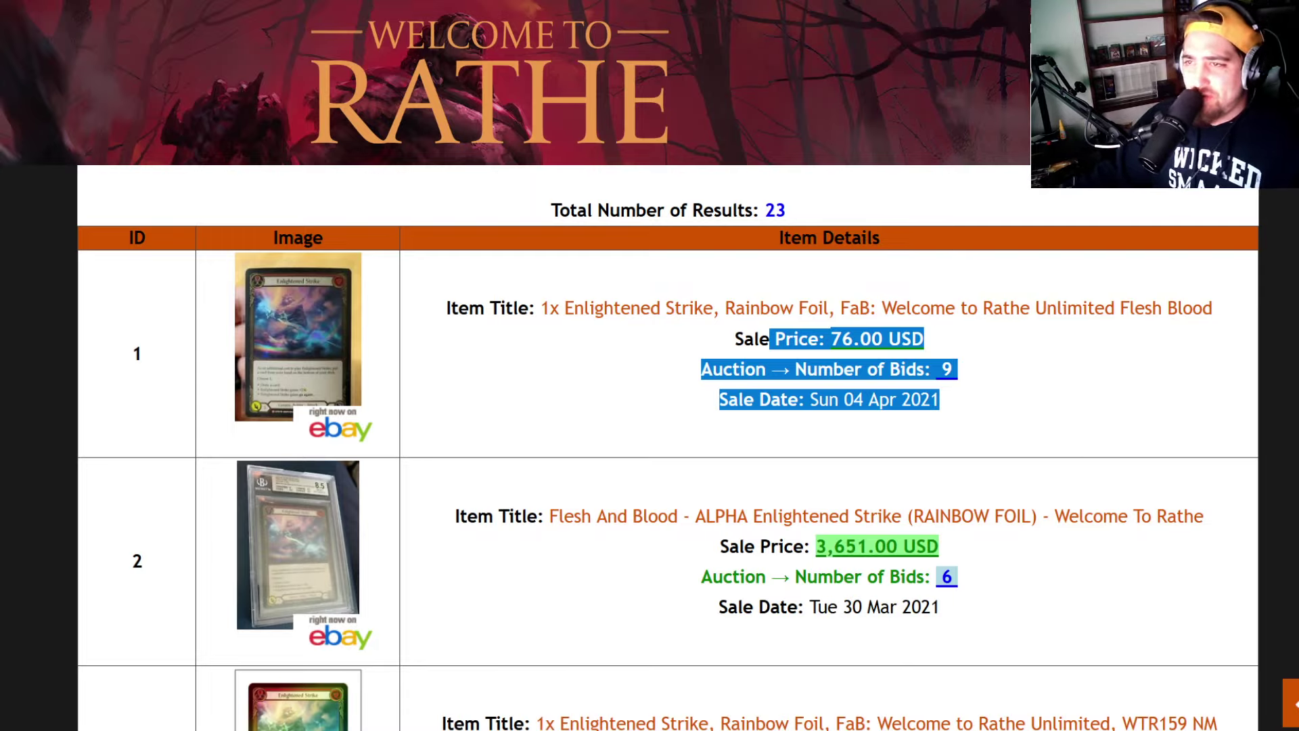
- Back on the Majestic RF_EV sheet, check the 4/4/2021 prices of Tome of Fyendal and Enlightened Strike against the average chart
key(ctrl+Tab)
click(1012, 502)
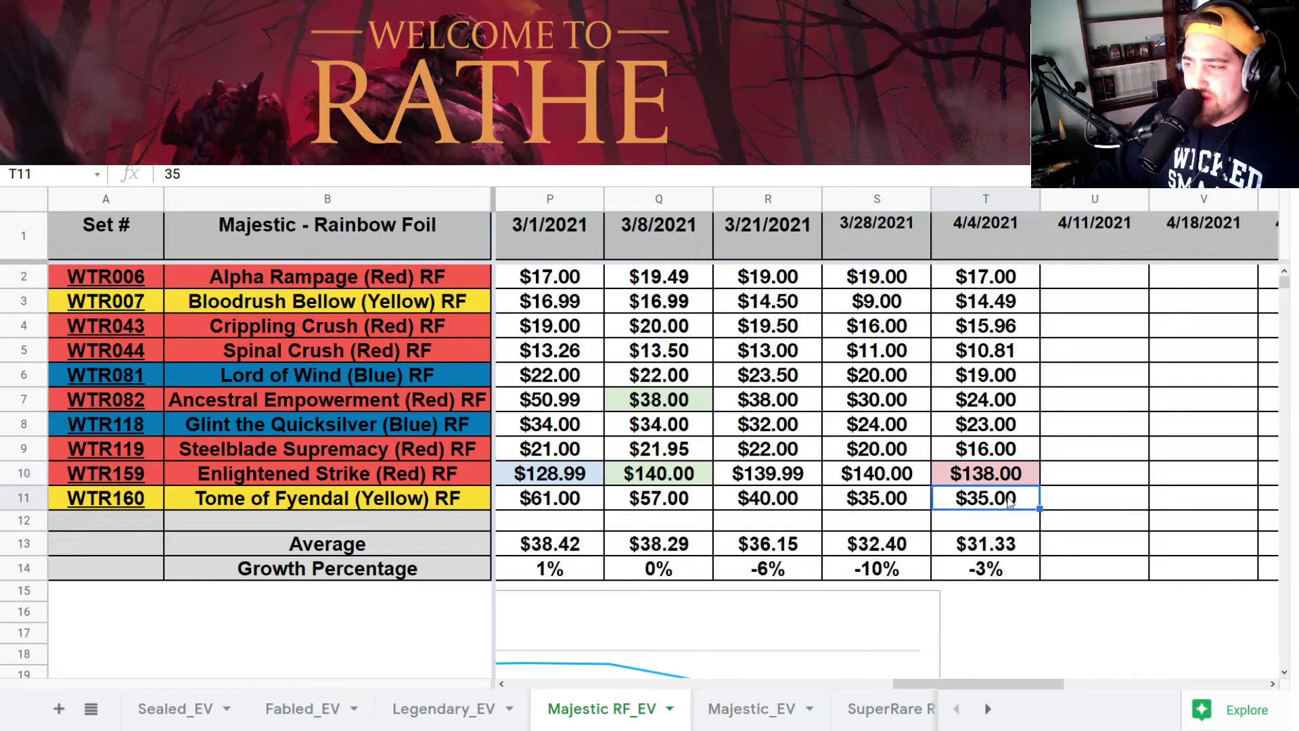
click(1009, 477)
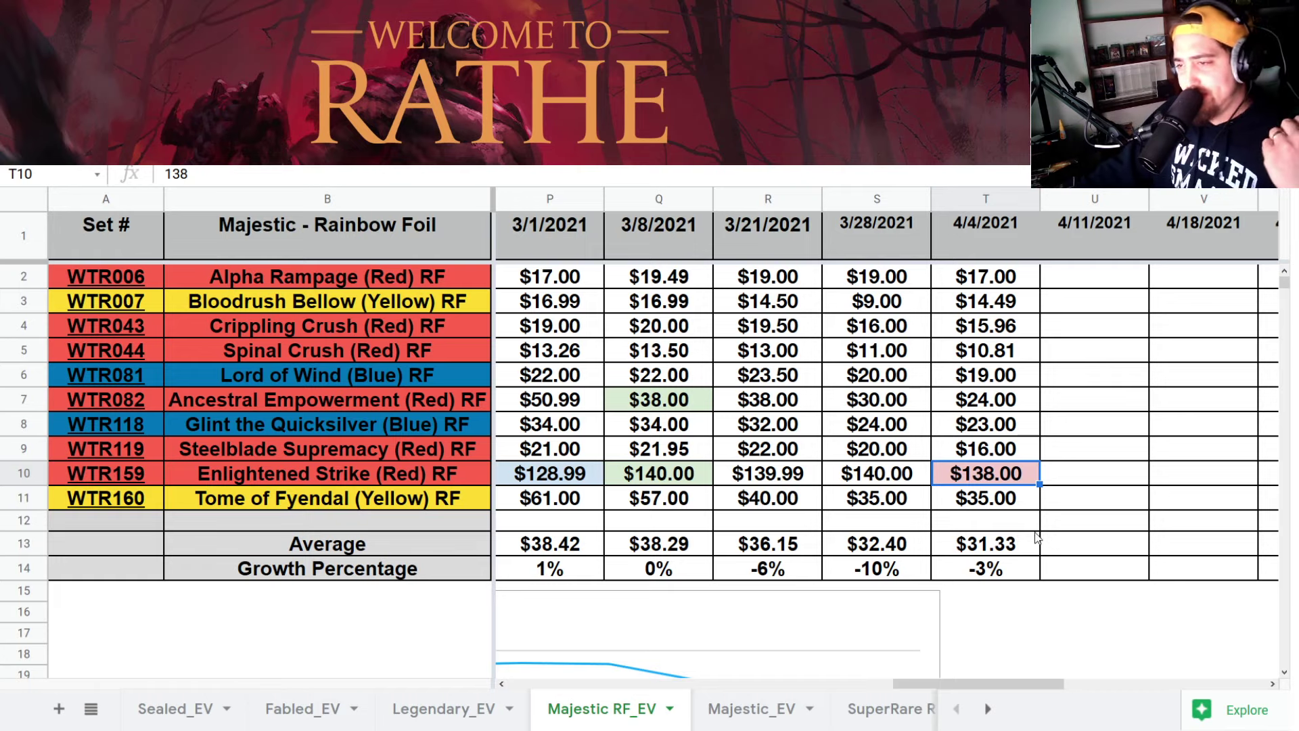
scroll(954, 456, down, 2)
scroll(956, 454, down, 1)
scroll(957, 438, up, 2)
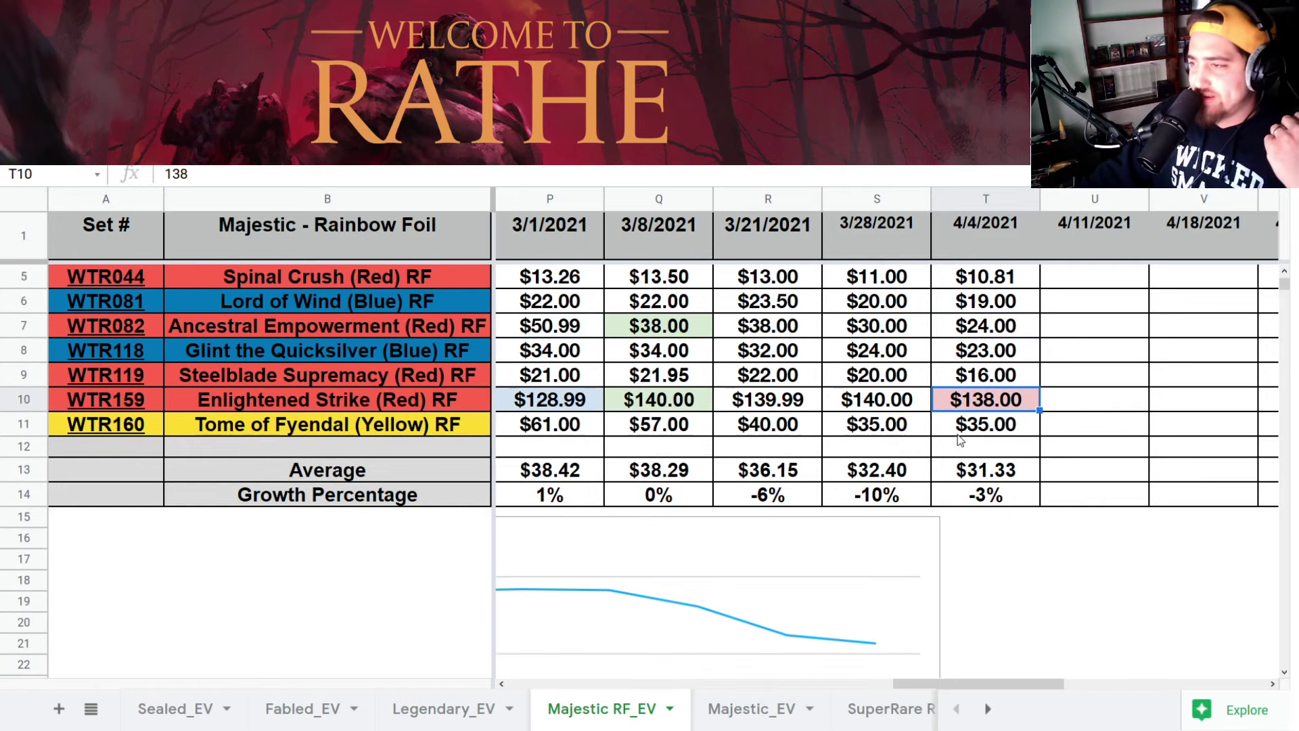
scroll(958, 442, down, 2)
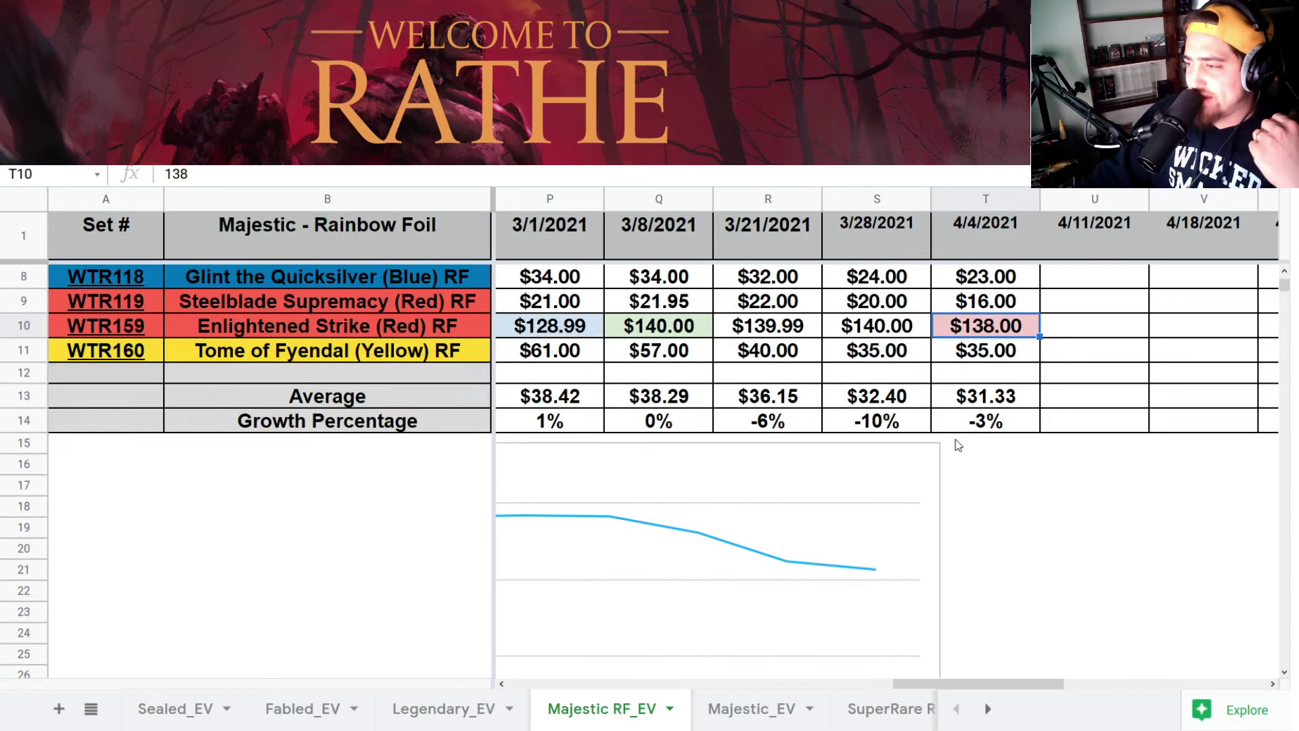
scroll(951, 455, up, 2)
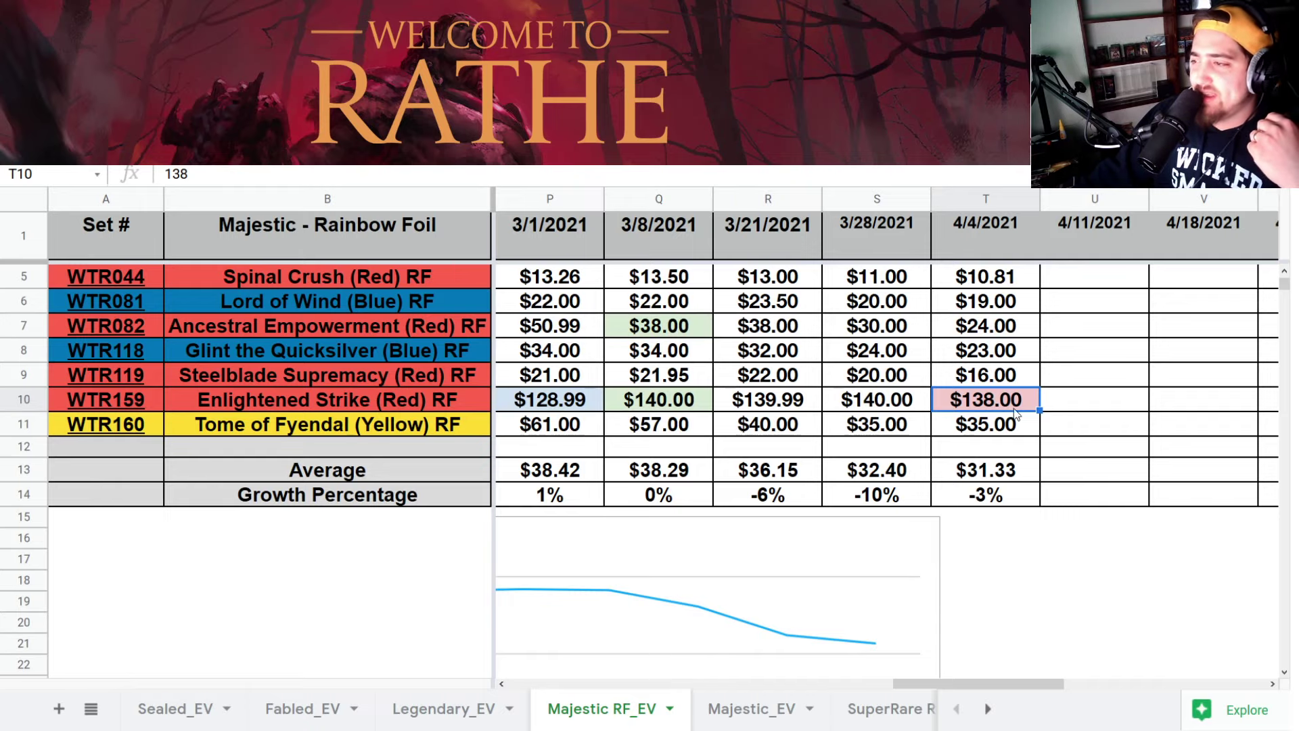
- Revisit the 04 Apr 2021 auction in the Enlightened Strike eBay sold listings
key(ctrl+Tab)
key(ctrl+Tab)
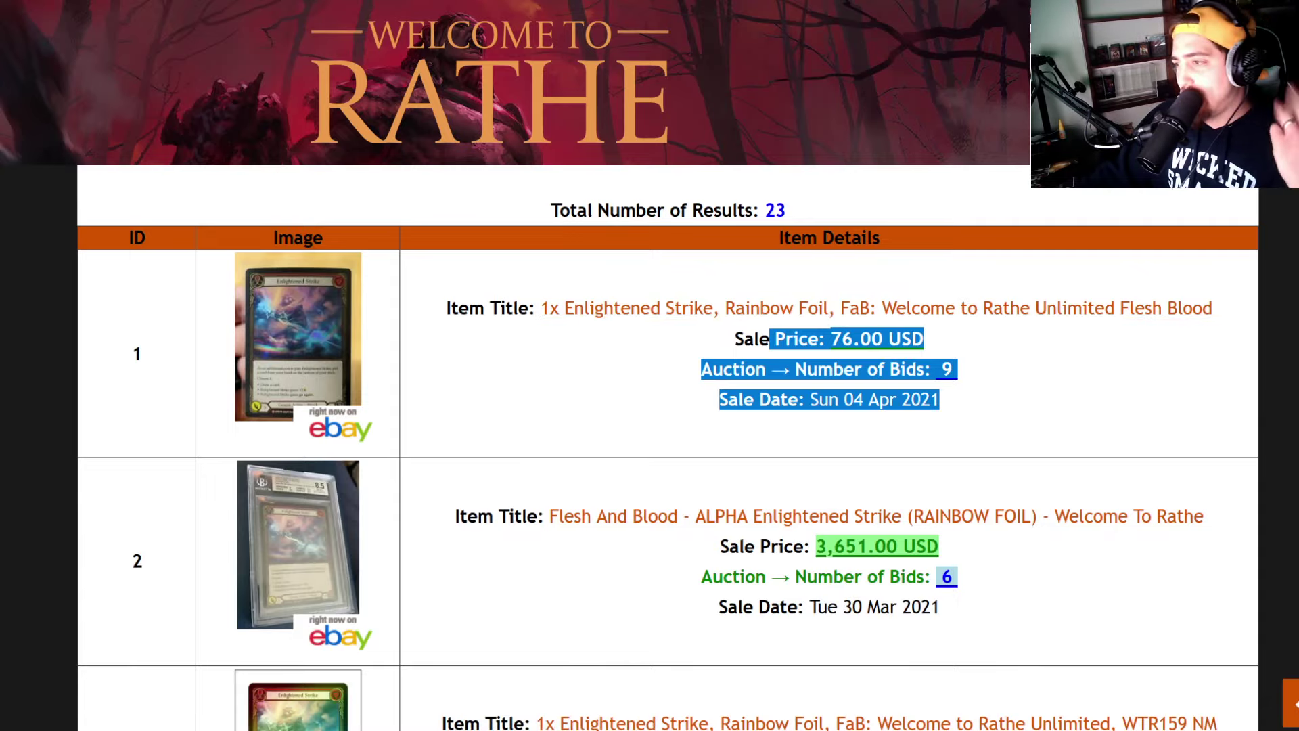
key(ctrl+shift+Tab)
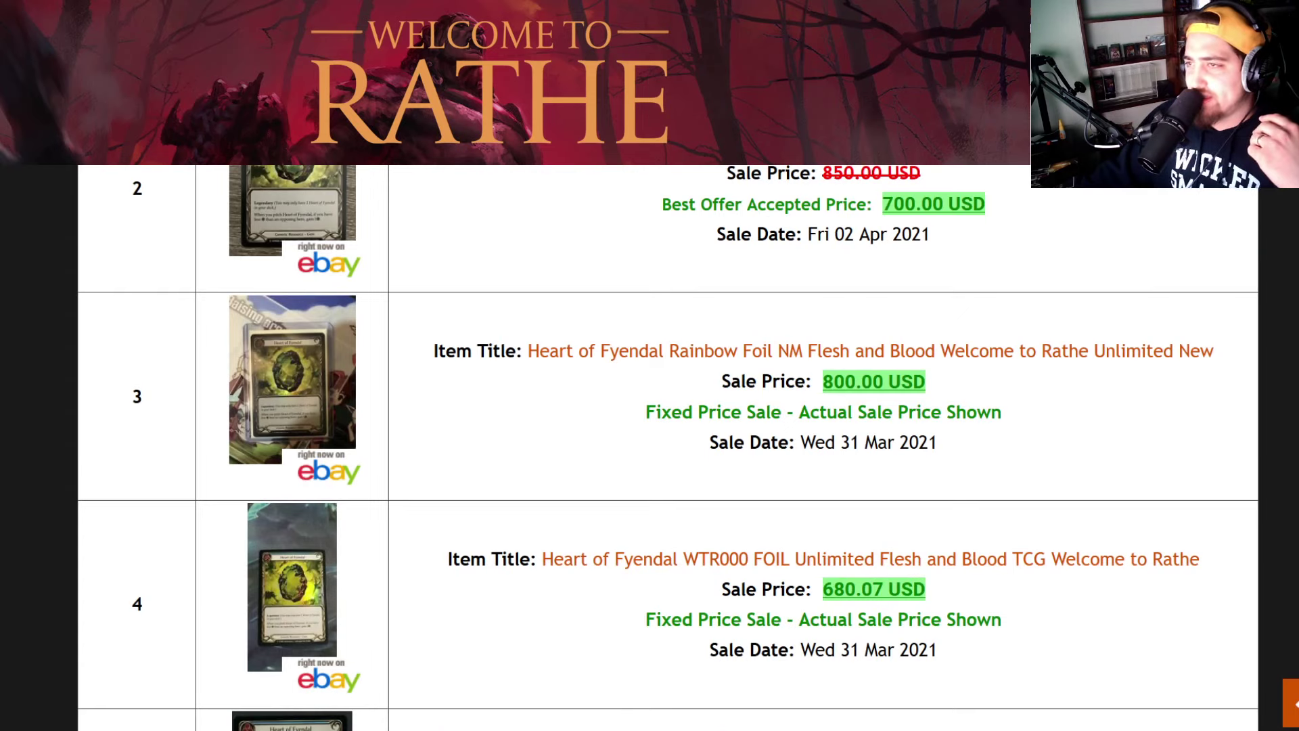
- Return to the Majestic RF_EV sheet and check the 4/4/2021 average, growth percentage and Tome of Fyendal price
key(ctrl+shift+Tab)
scroll(880, 406, down, 2)
click(989, 405)
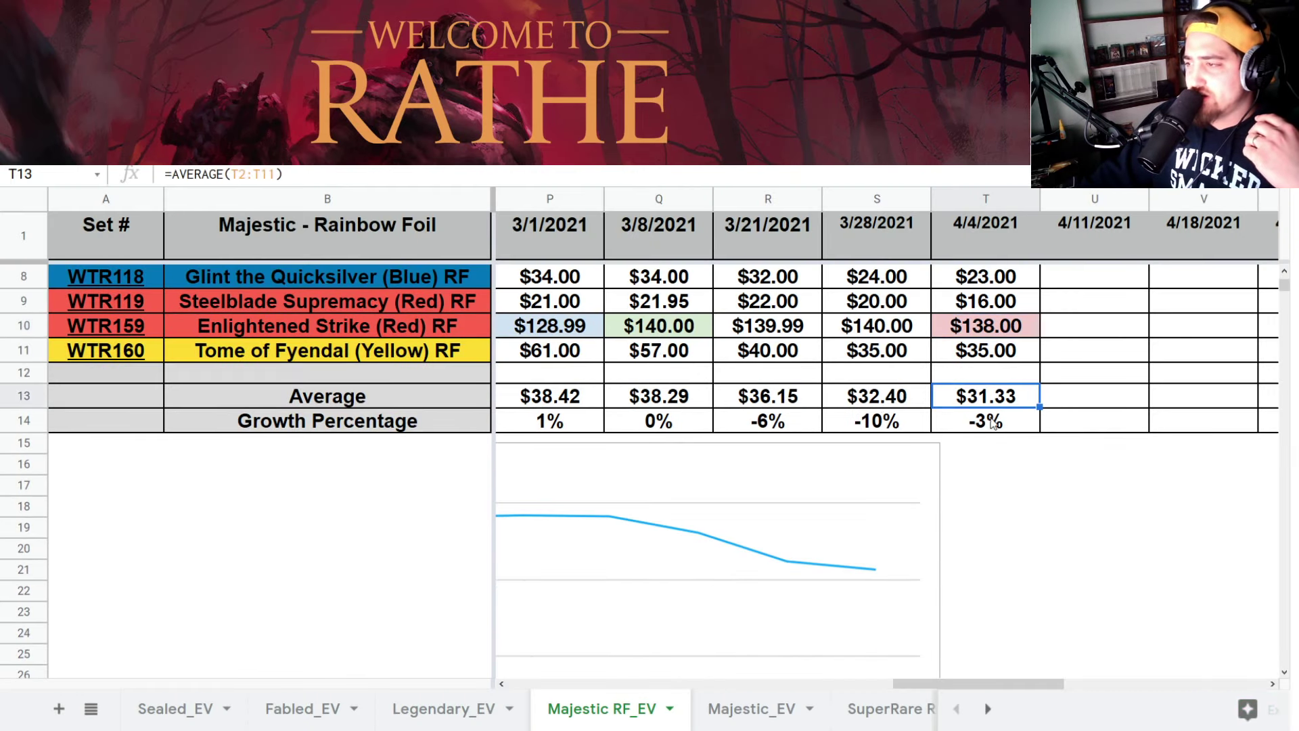
click(992, 421)
scroll(993, 422, up, 1)
click(995, 424)
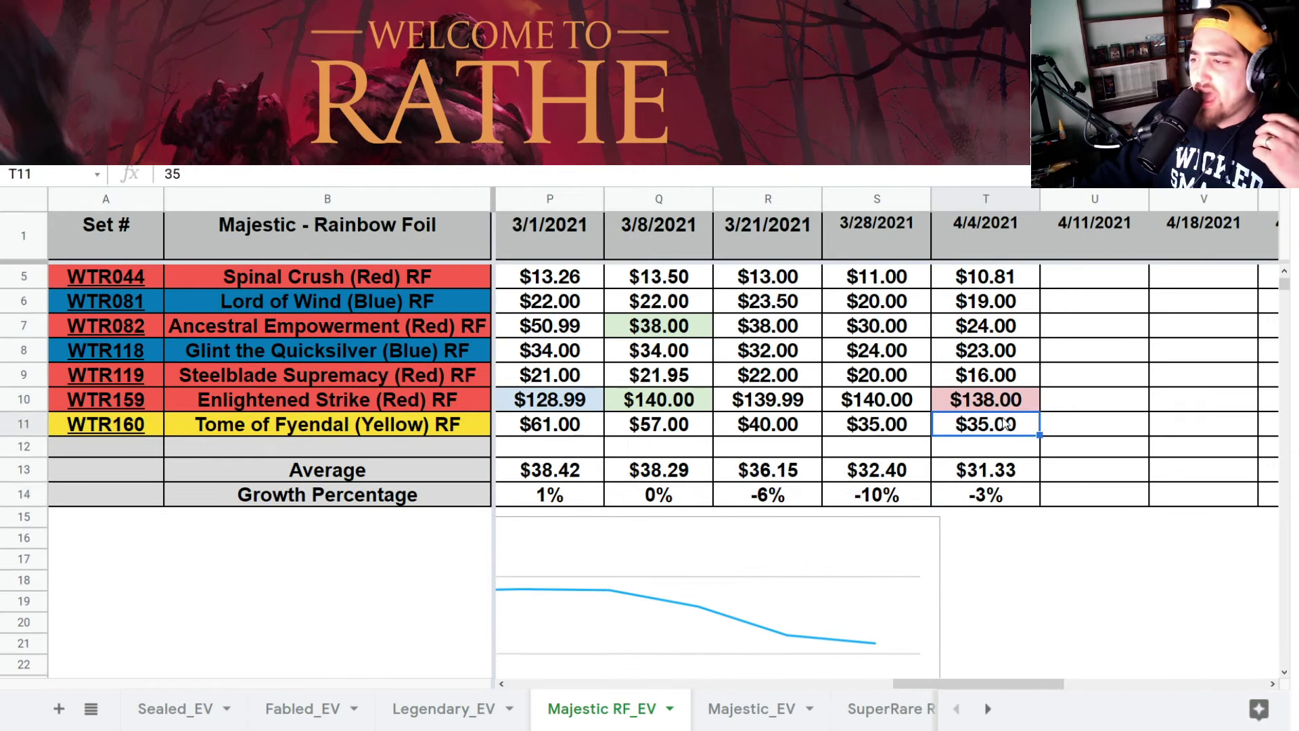
- Compare Ancestral Empowerment's rainbow foil prices for 3/28/2021 and 4/4/2021, and check Bloodrush Bellow's 4/4/2021 price
scroll(1005, 423, up, 1)
click(1012, 376)
click(866, 405)
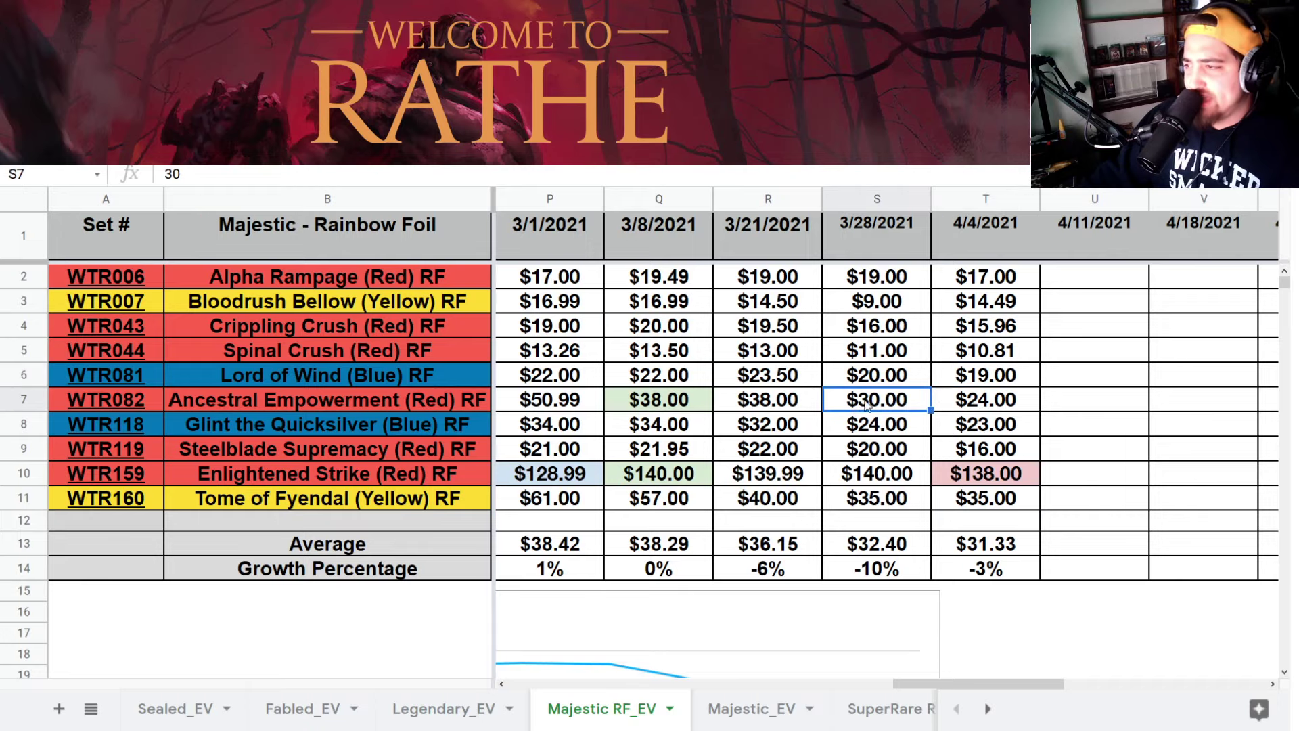
click(1003, 402)
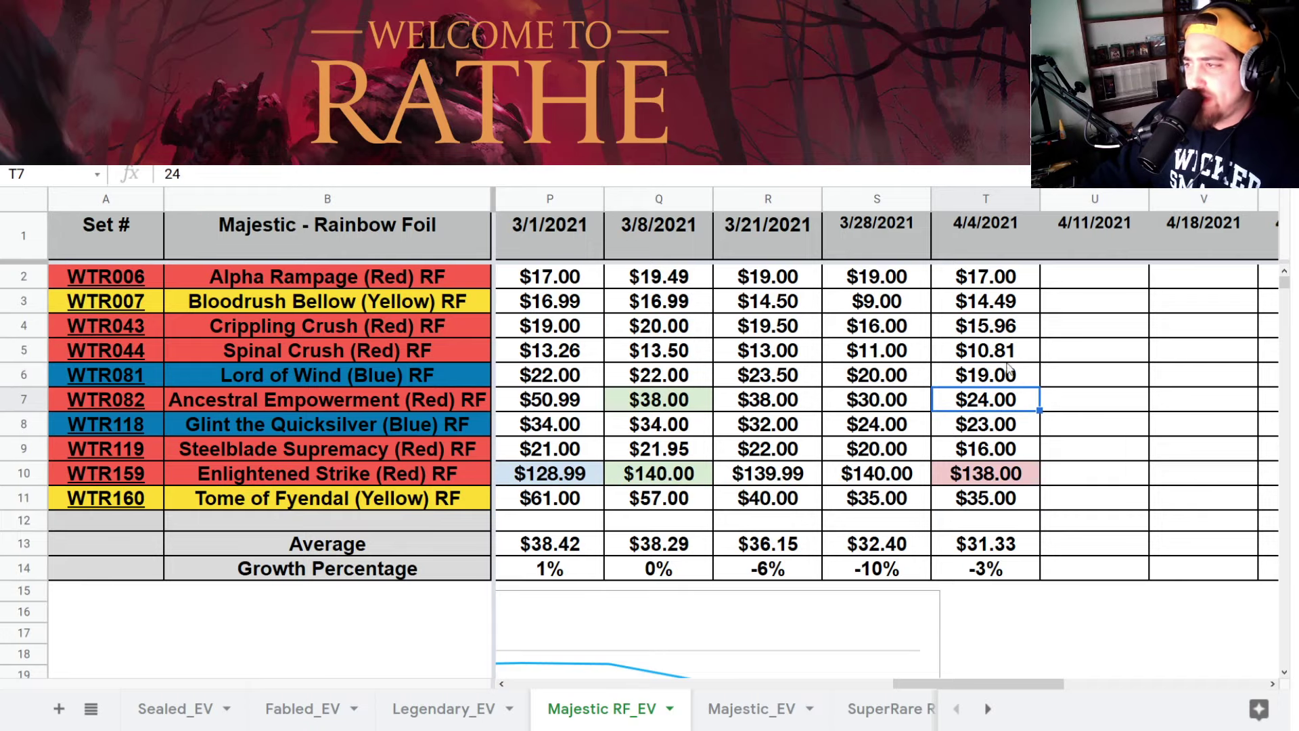
click(972, 310)
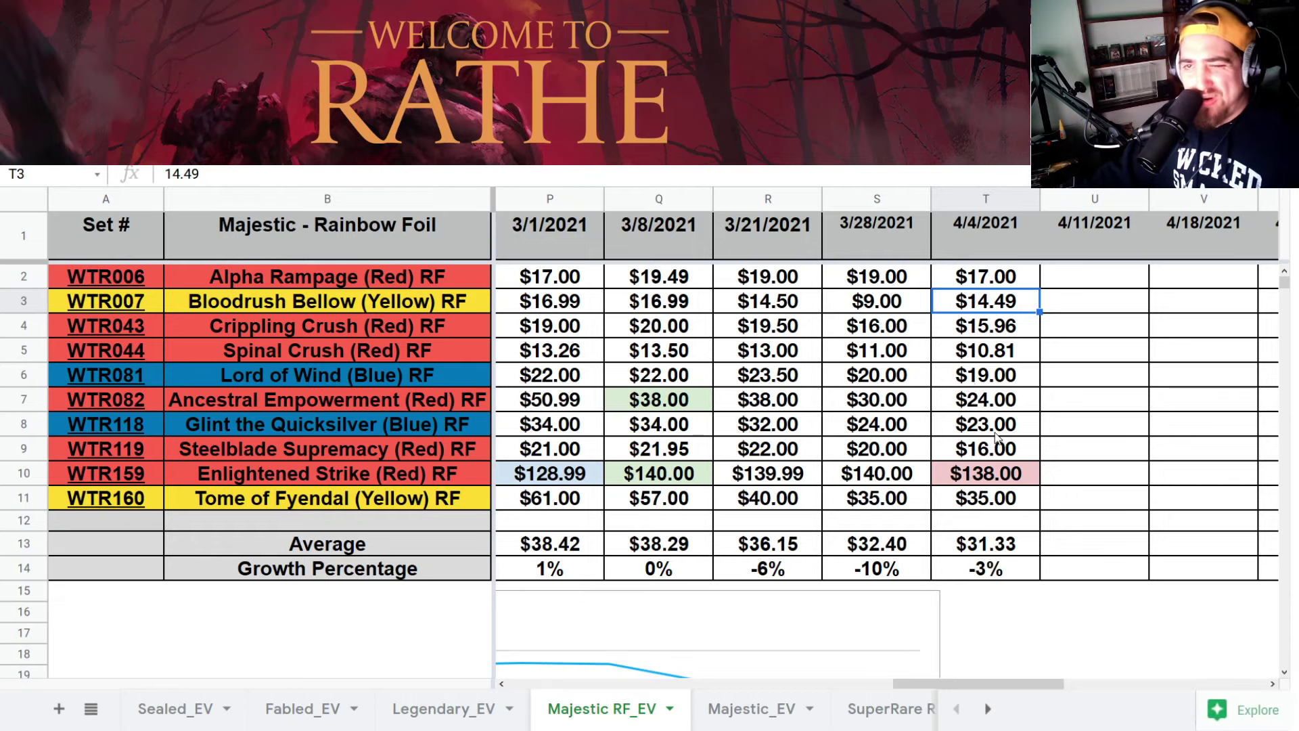
scroll(990, 444, down, 3)
scroll(977, 469, up, 3)
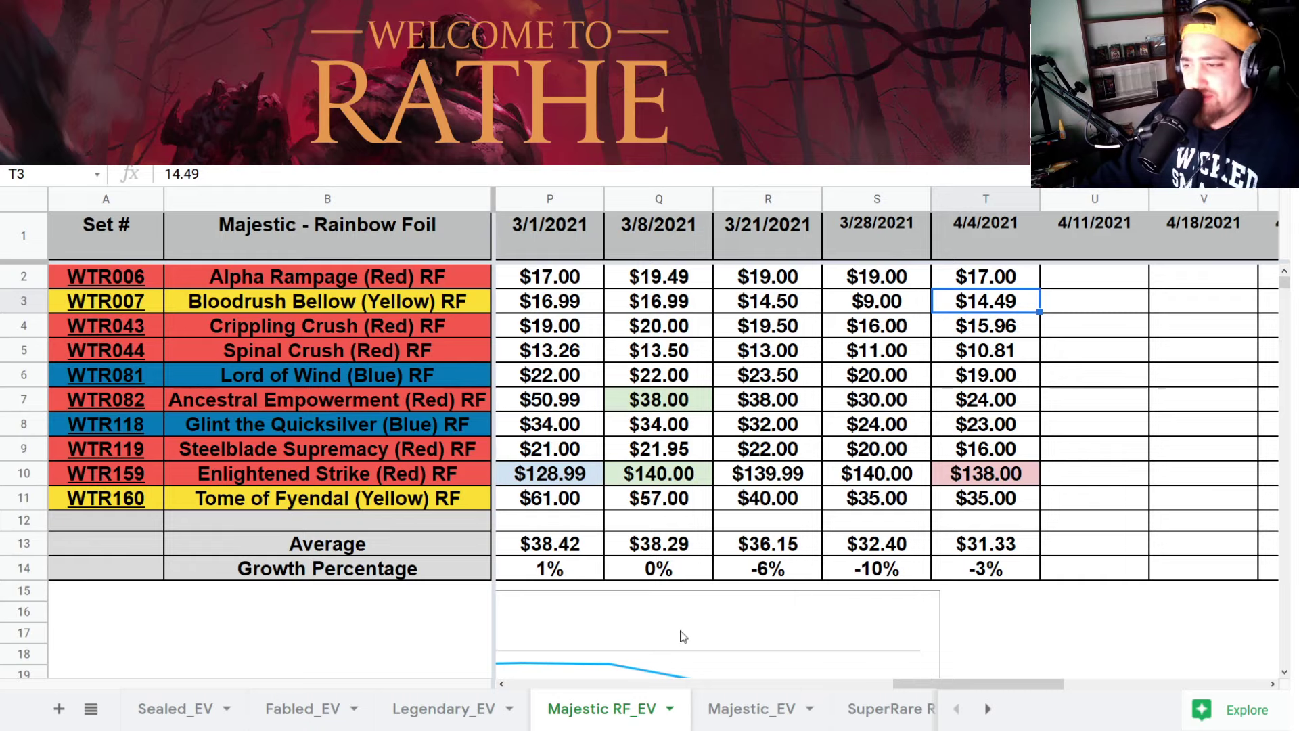
- Open the Majestic_EV sheet and go through the 4/4/2021 prices from Steelblade Supremacy up to Spinal Crush
click(731, 709)
drag(674, 681, 1086, 648)
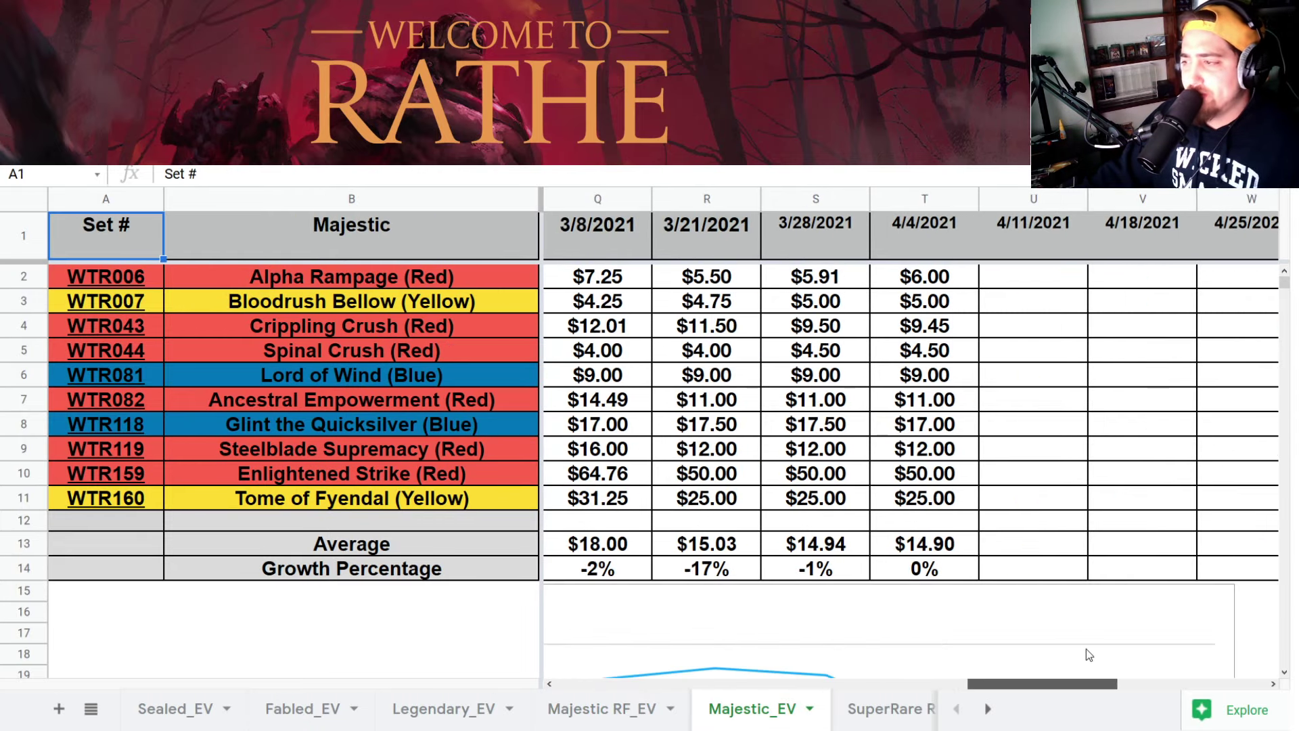
click(932, 433)
click(927, 446)
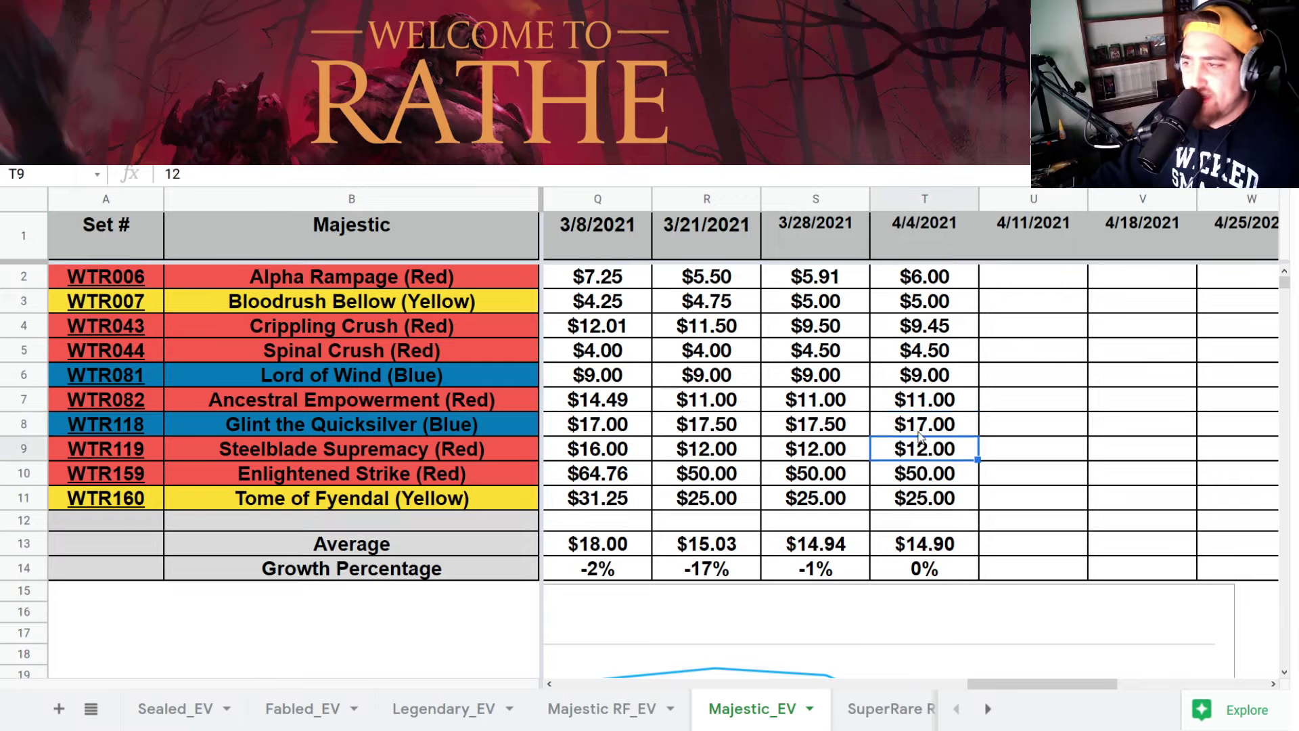
click(907, 425)
click(928, 396)
click(929, 355)
click(925, 378)
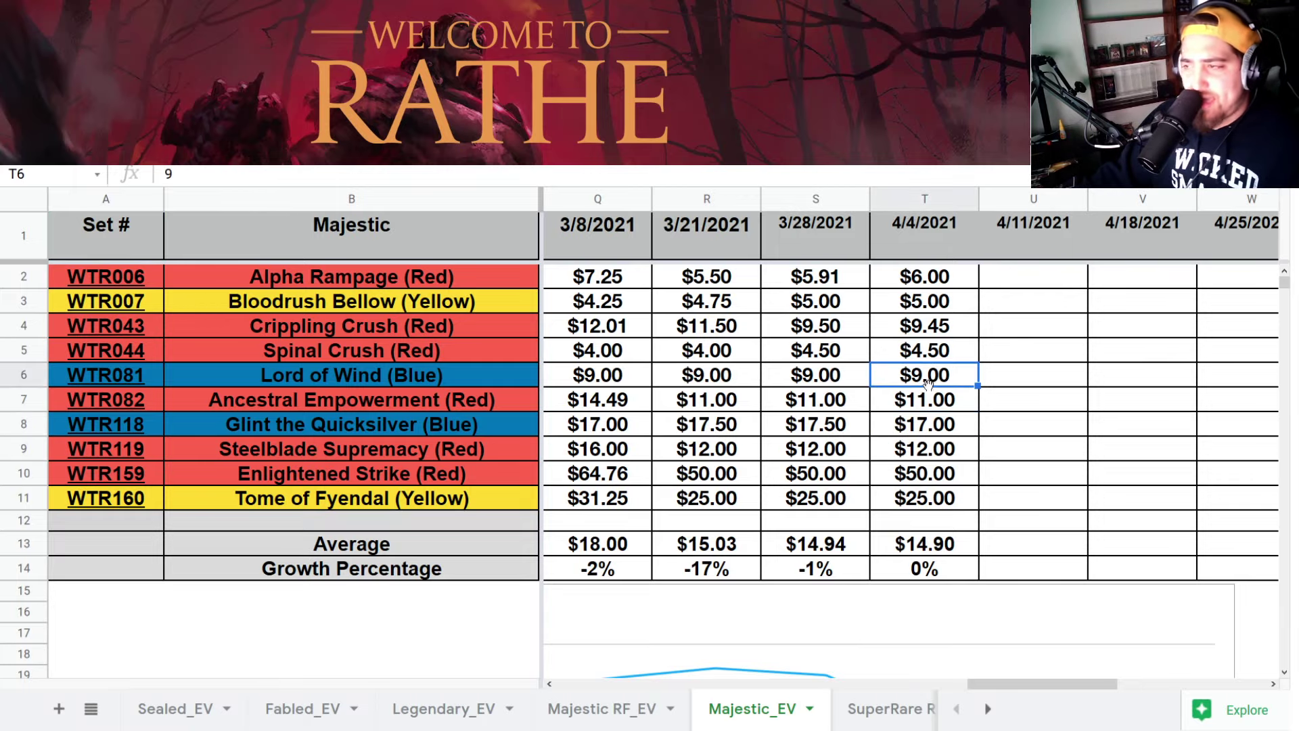
- Examine the price trend chart below the Majestic_EV table
scroll(934, 386, down, 5)
drag(1001, 678, 988, 643)
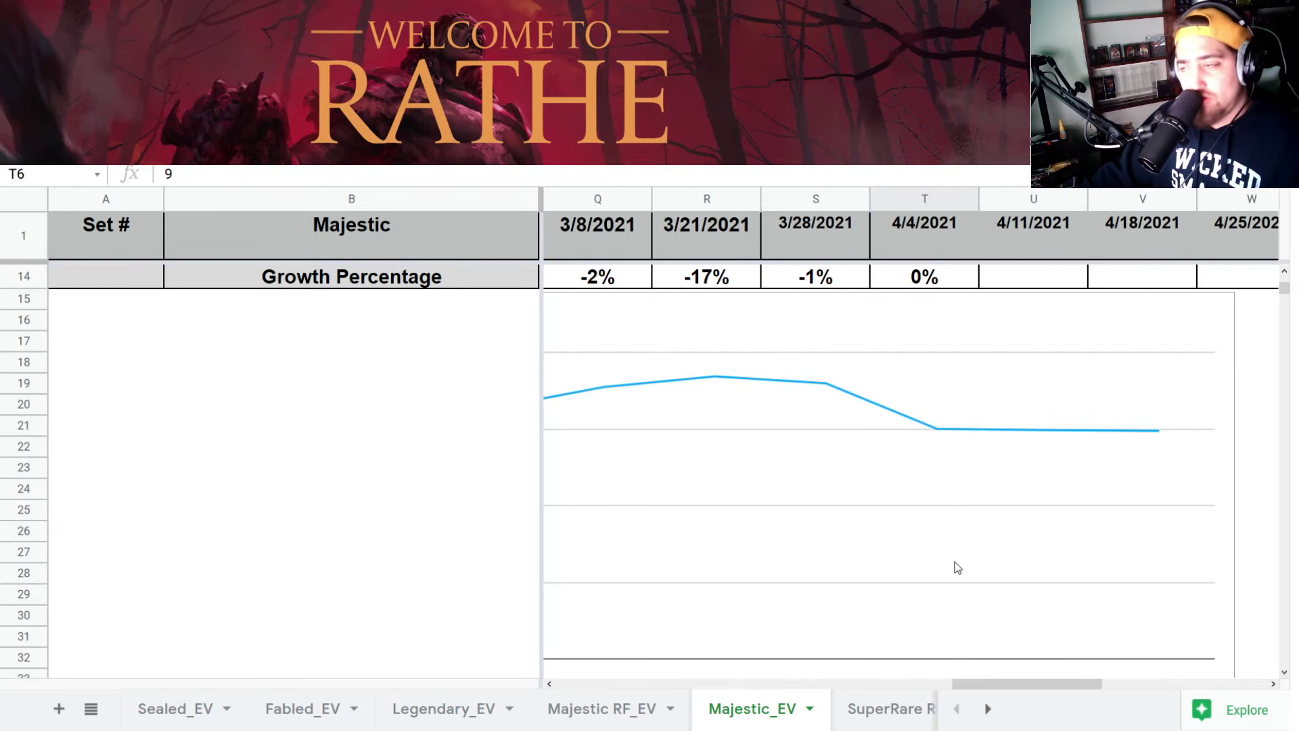
scroll(954, 565, up, 5)
- Open the SuperRare RF_EV sheet and review the 4/4/2021 card prices and growth percentage
click(889, 716)
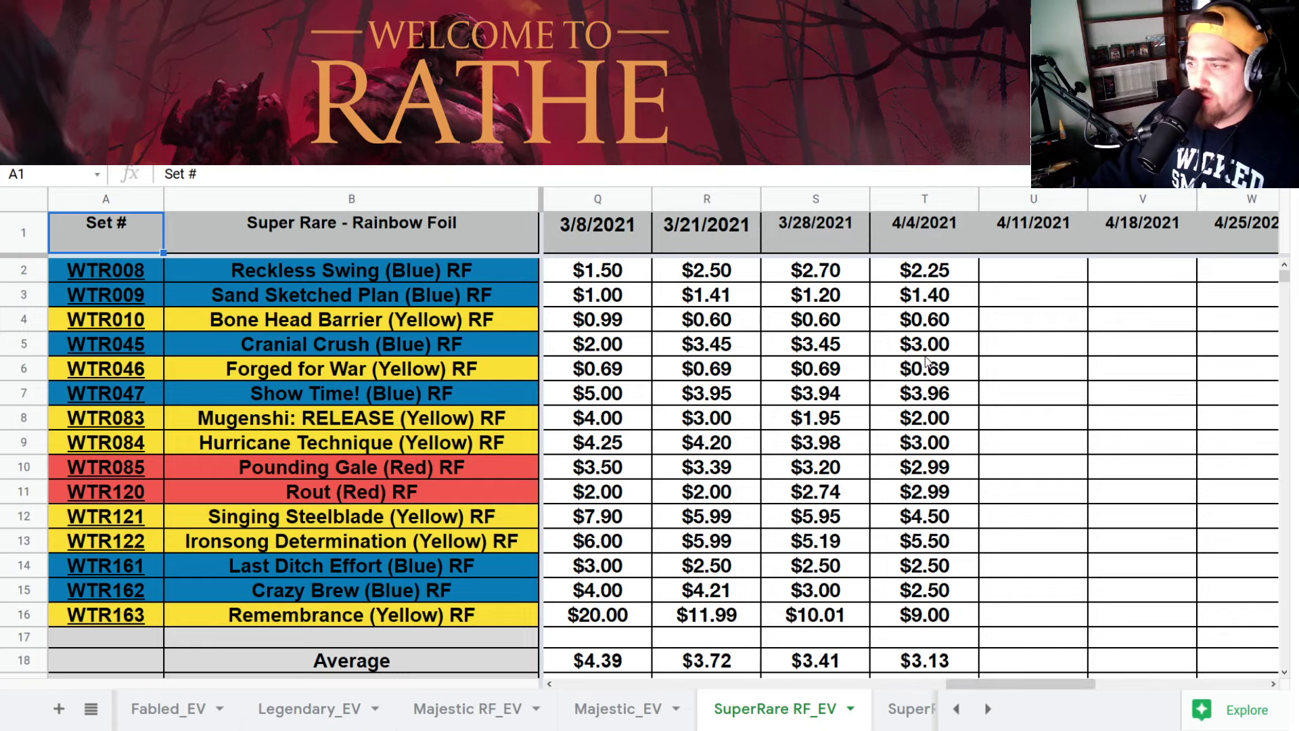
scroll(926, 376, down, 3)
scroll(922, 417, up, 3)
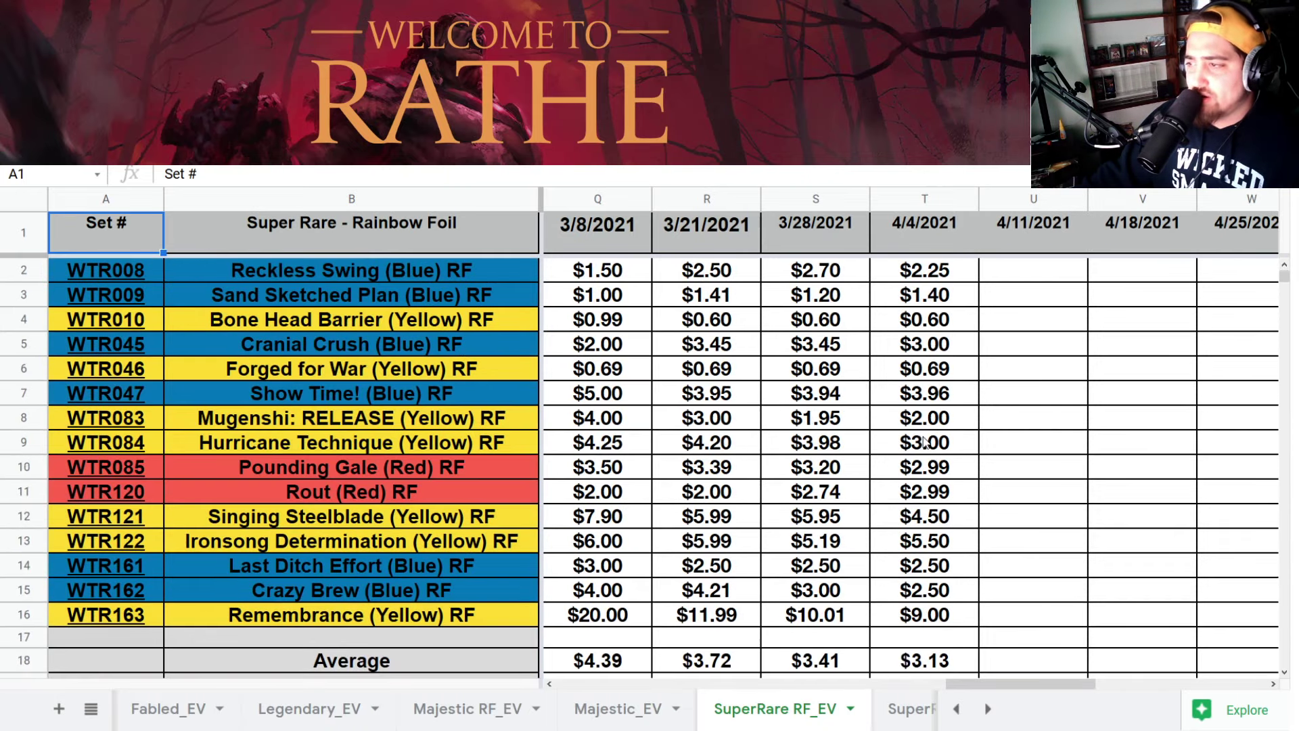
scroll(924, 460, down, 2)
scroll(937, 603, up, 1)
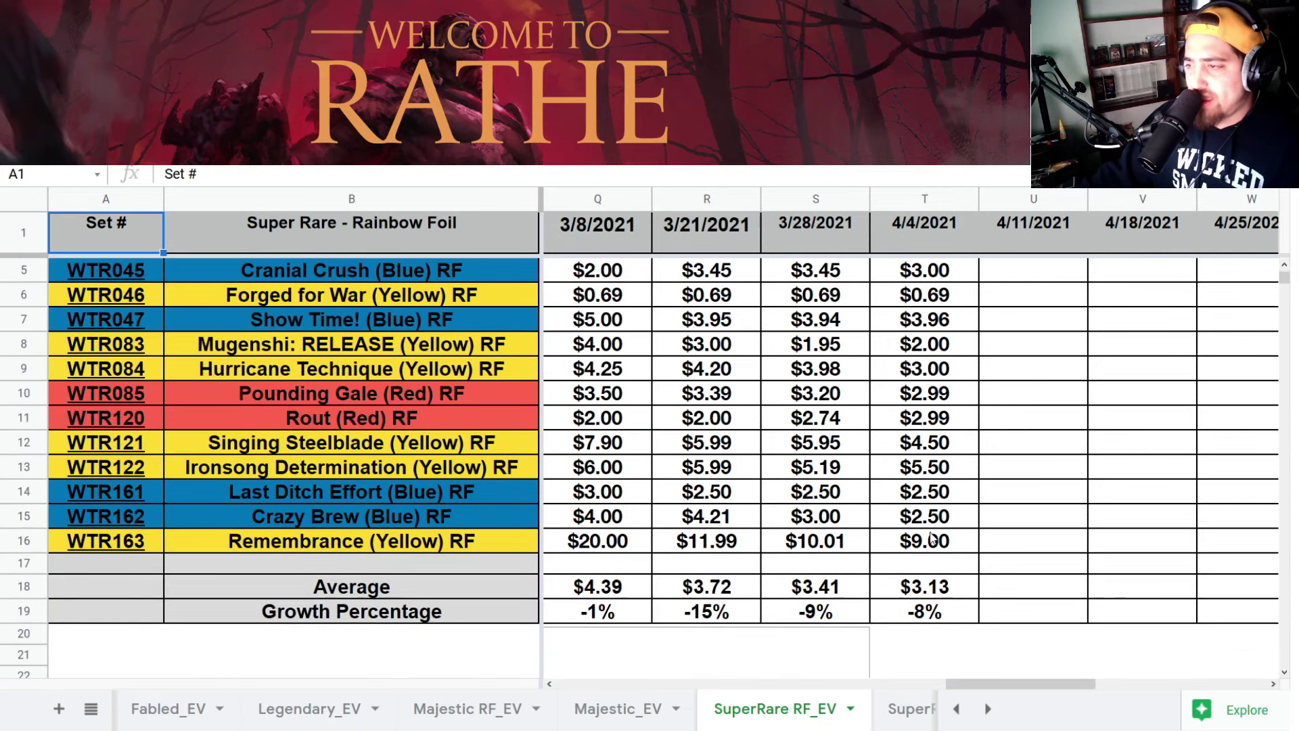
click(953, 621)
drag(982, 682, 1008, 663)
scroll(764, 644, down, 4)
scroll(920, 570, up, 5)
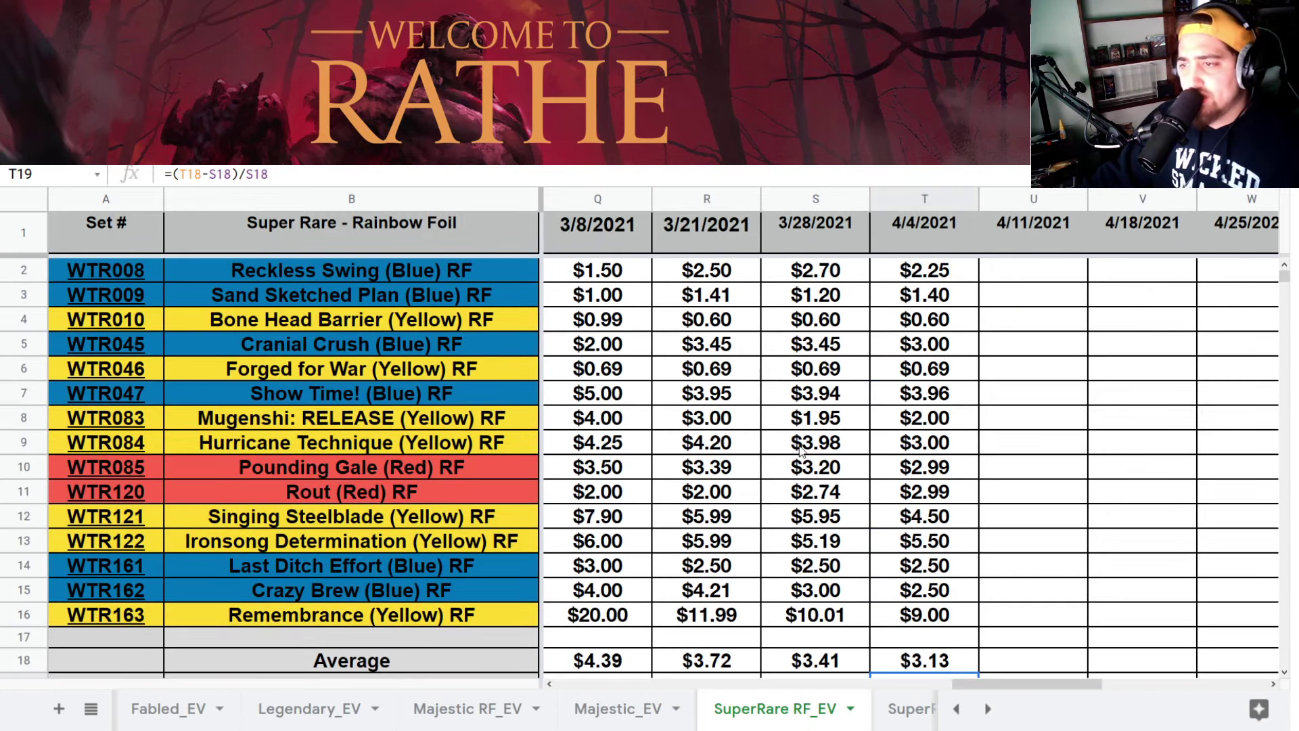
- Glance at the SuperRare_EV sheet, then recheck the 4/4/2021 average on the SuperRare RF_EV sheet
click(921, 711)
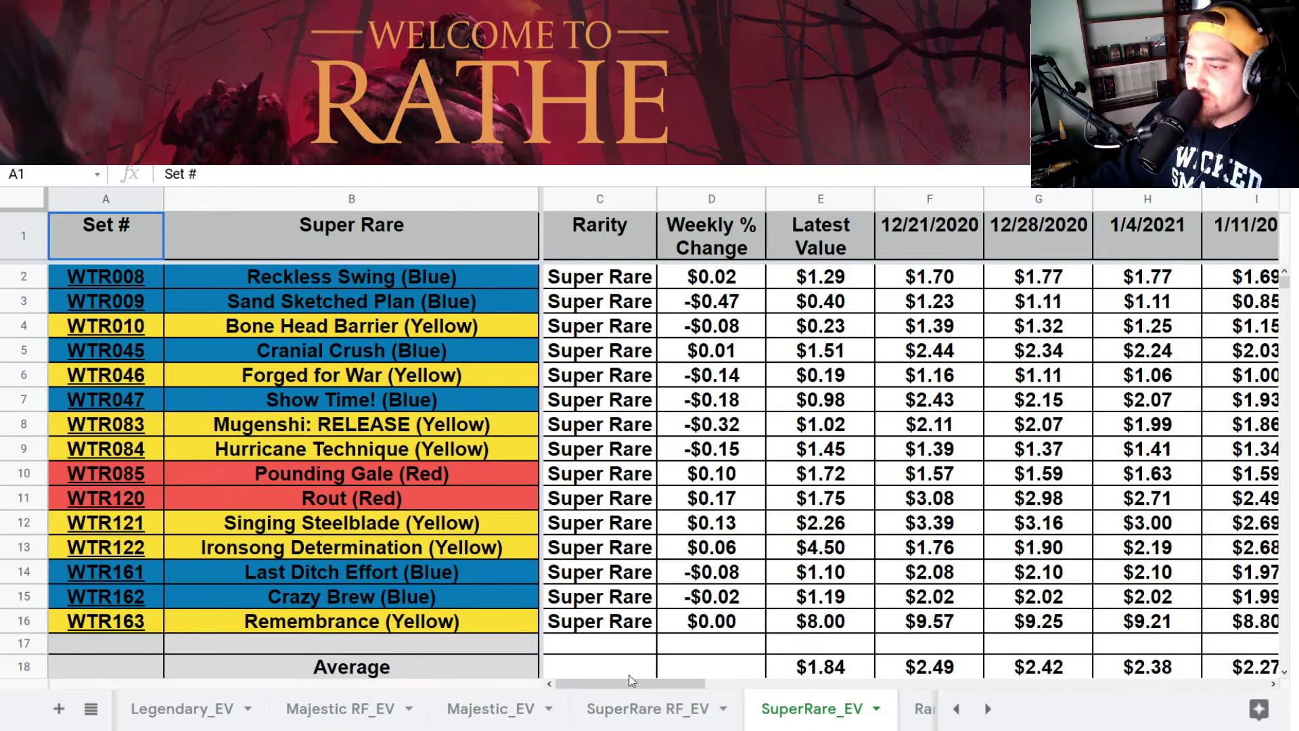
click(697, 711)
scroll(798, 618, down, 1)
click(909, 591)
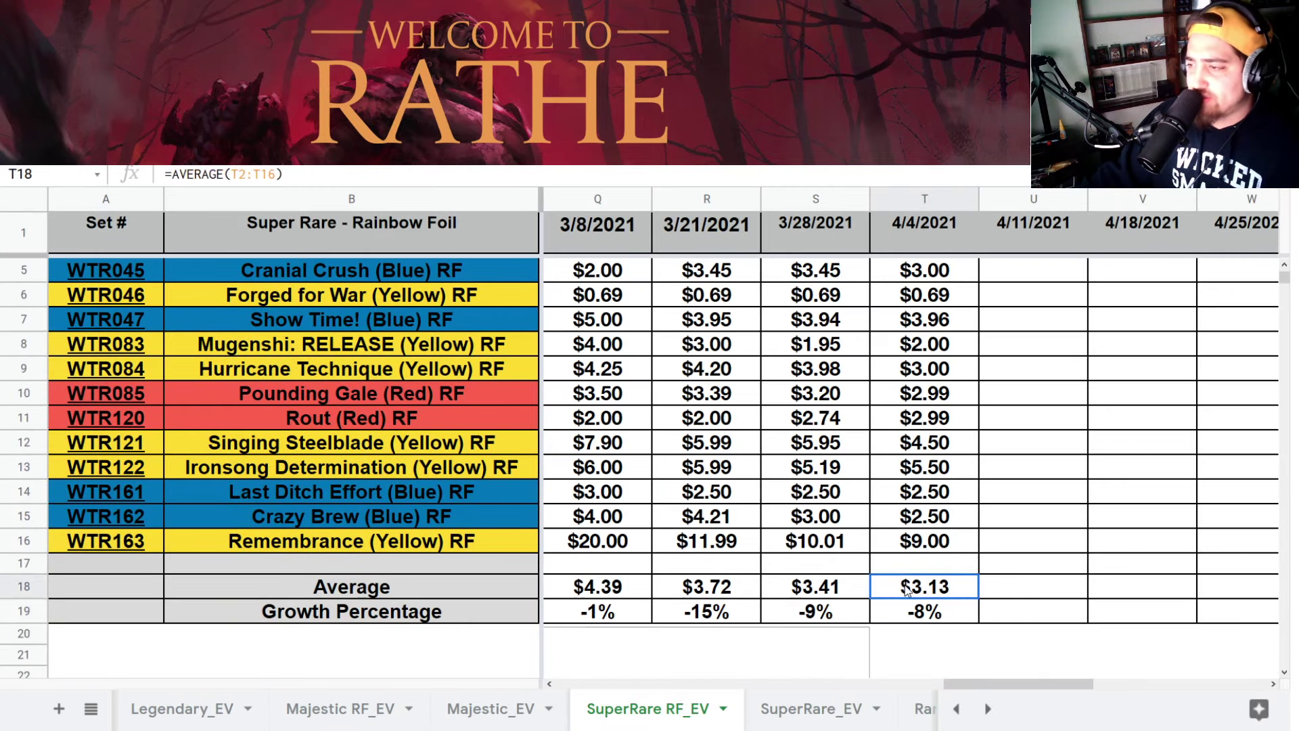
- Open the SuperRare_EV sheet and review the 4/4/2021 card prices, down to Remembrance (Yellow), the average and the growth percentage
click(802, 711)
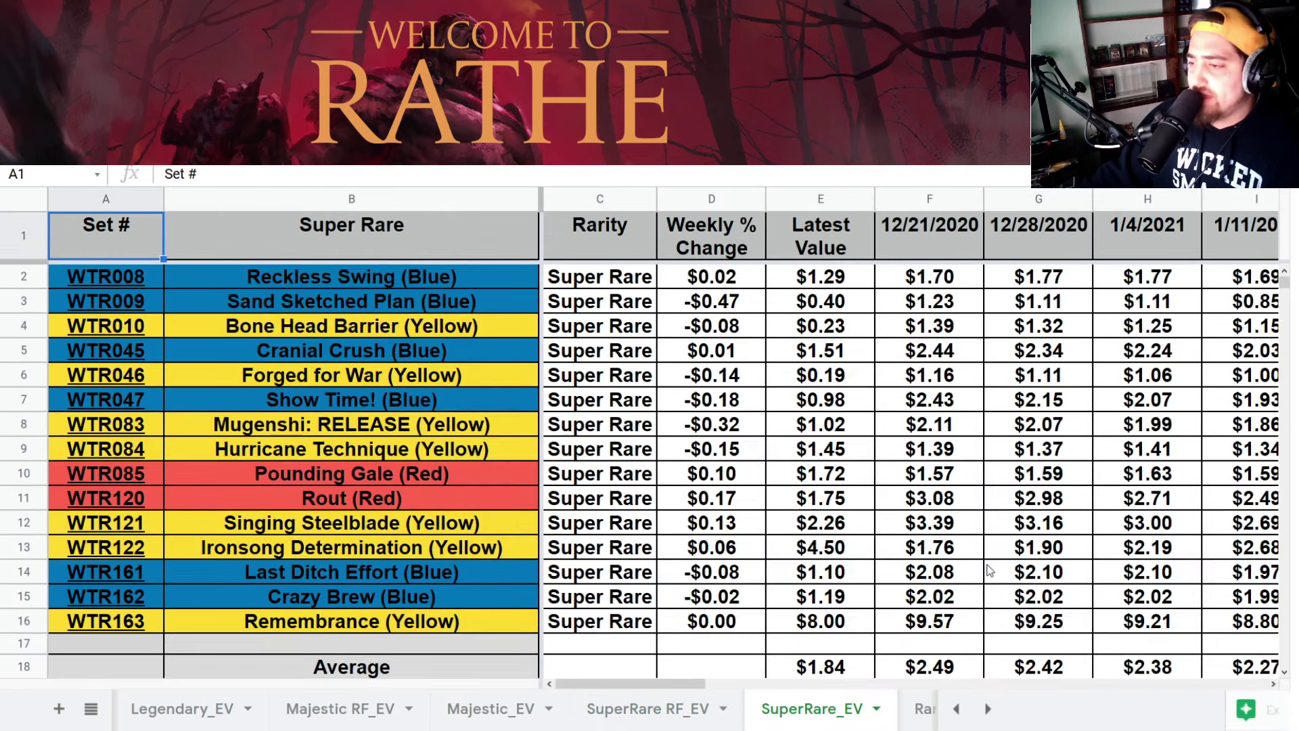
scroll(624, 609, down, 3)
drag(624, 680, 1021, 612)
click(1049, 447)
scroll(1055, 494, up, 3)
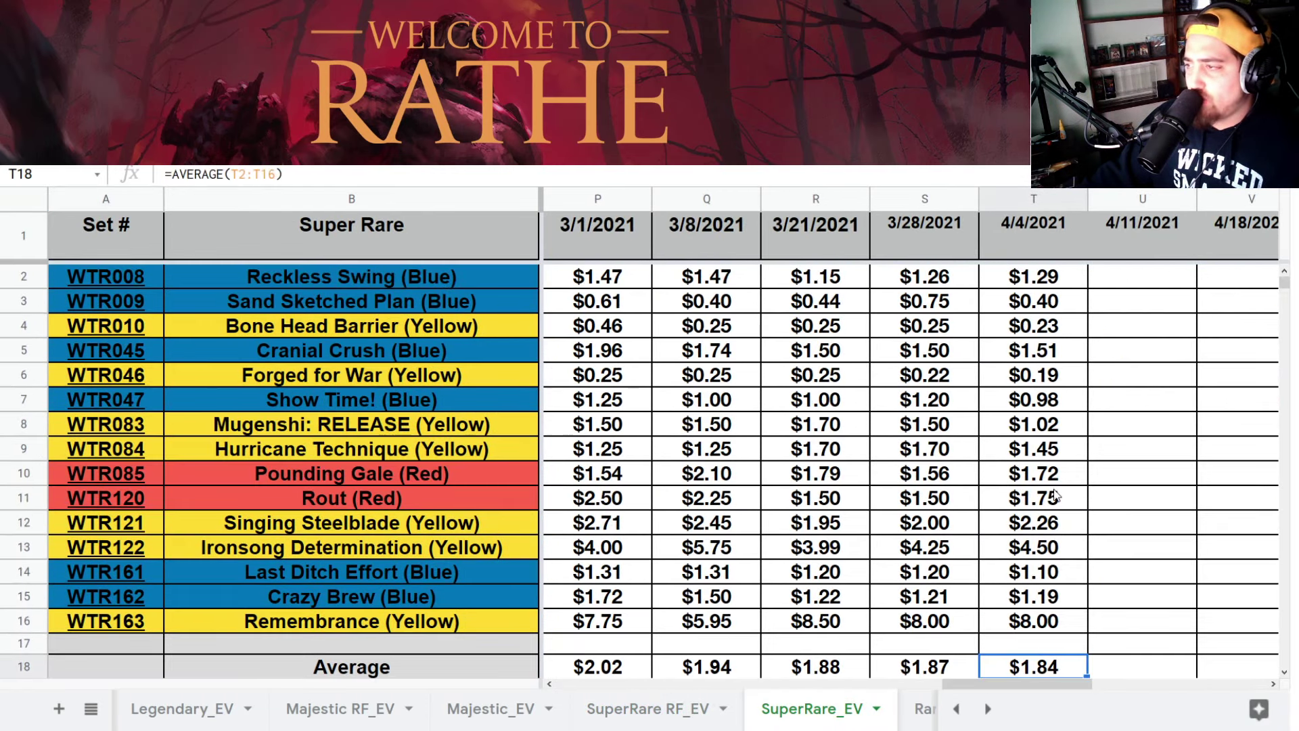
click(1040, 617)
scroll(1041, 617, down, 1)
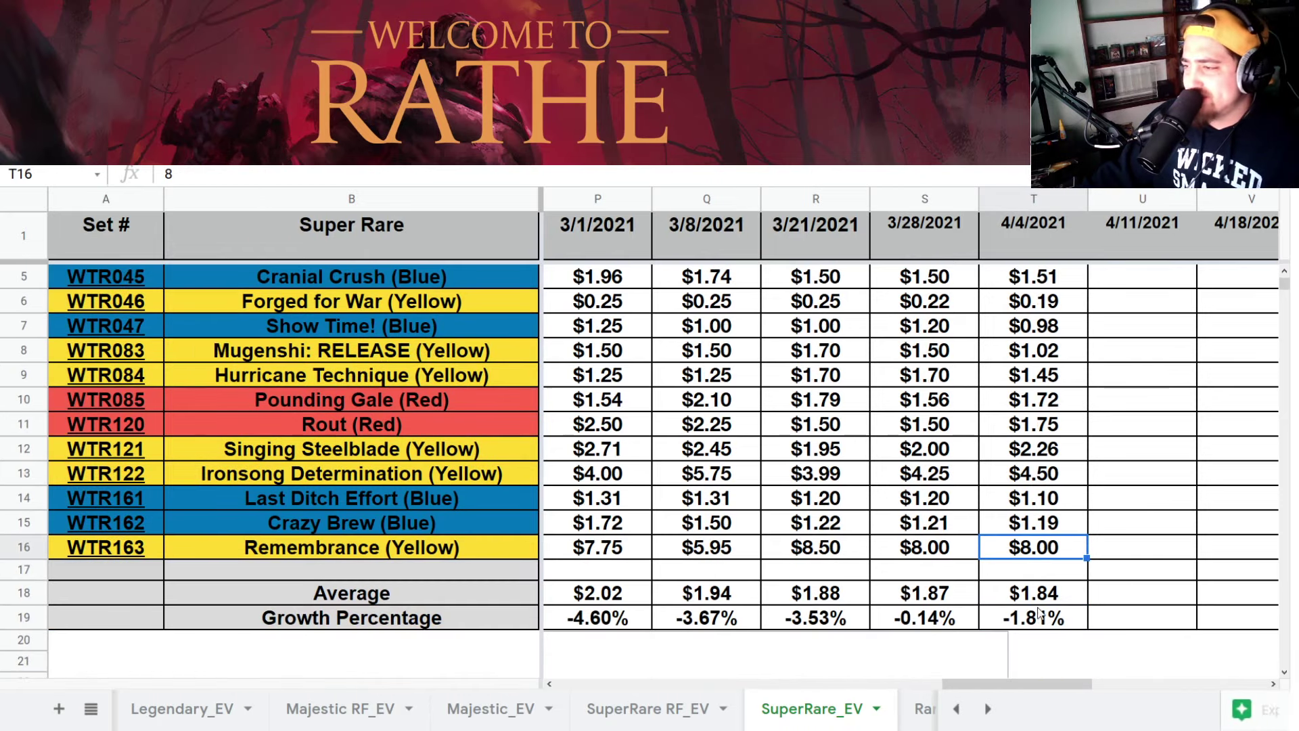
- Compare the 4/4/2021 Remembrance (Yellow) price on the SuperRare RF_EV sheet with the one on the SuperRare_EV sheet
click(655, 710)
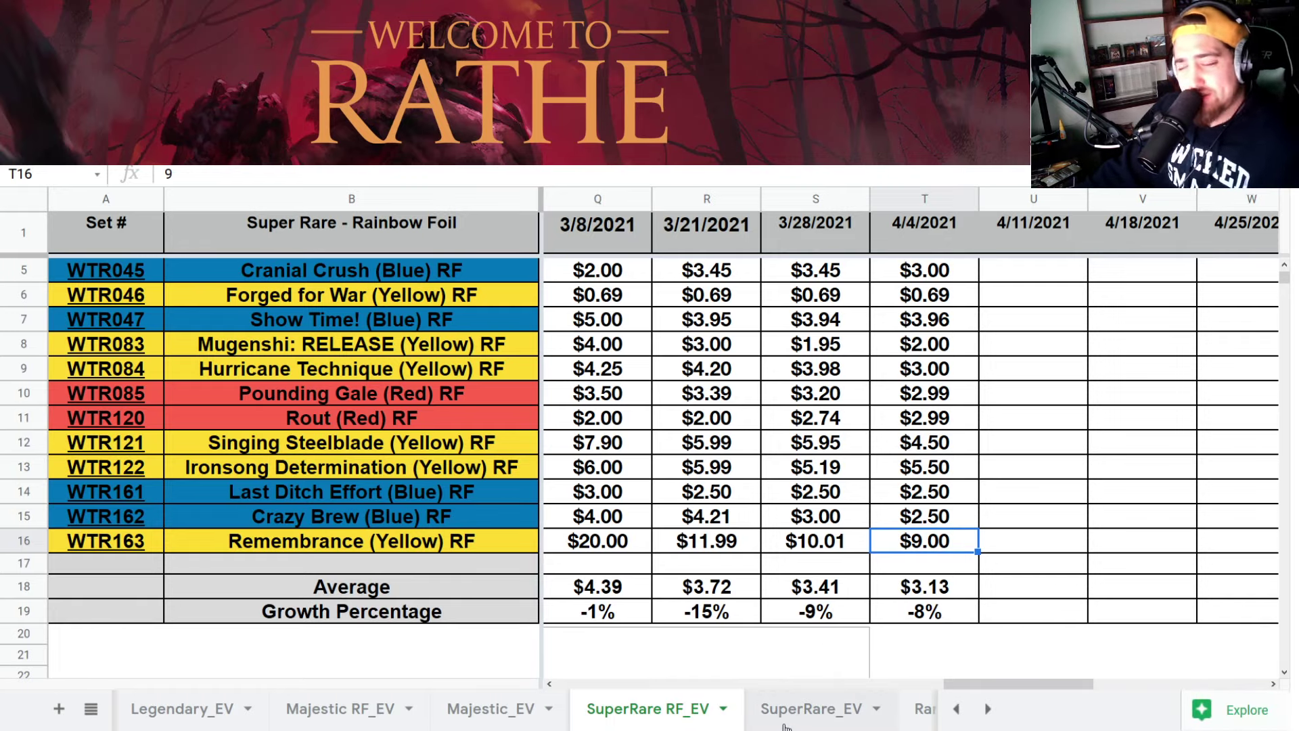
click(836, 709)
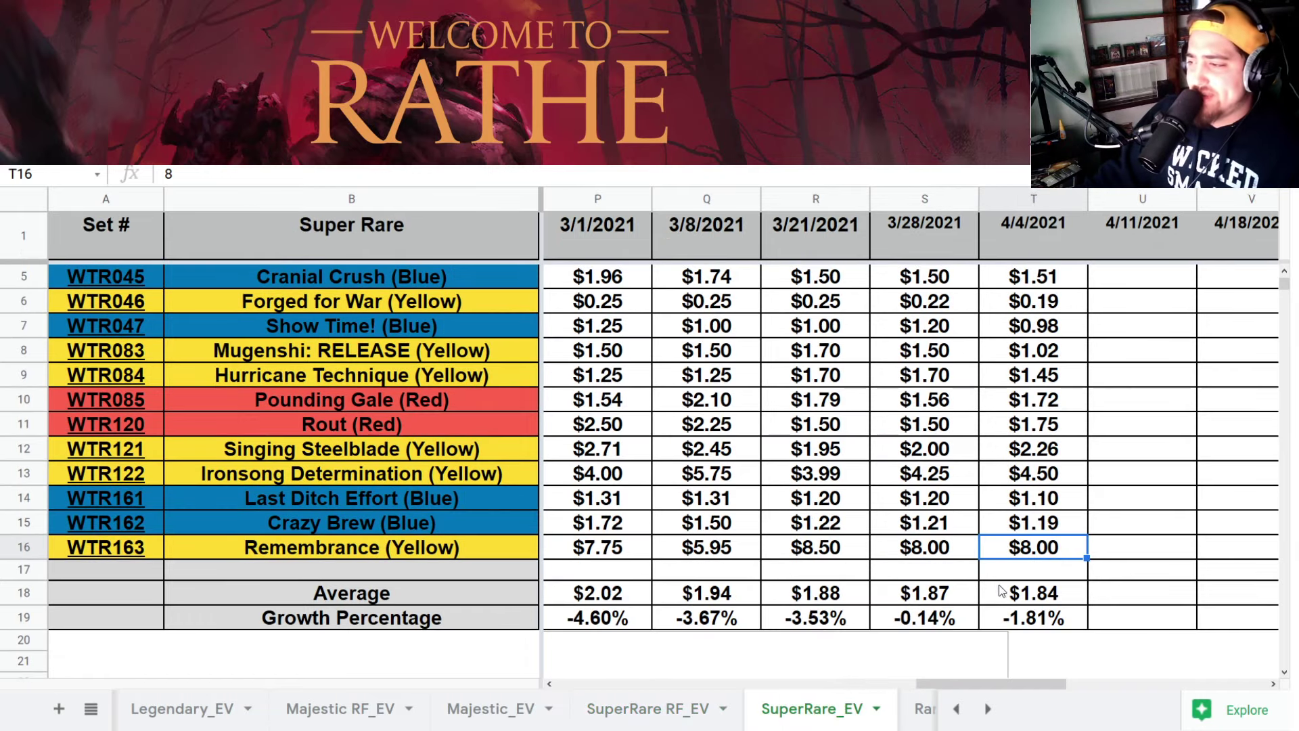
click(951, 556)
click(987, 555)
click(974, 556)
click(1021, 550)
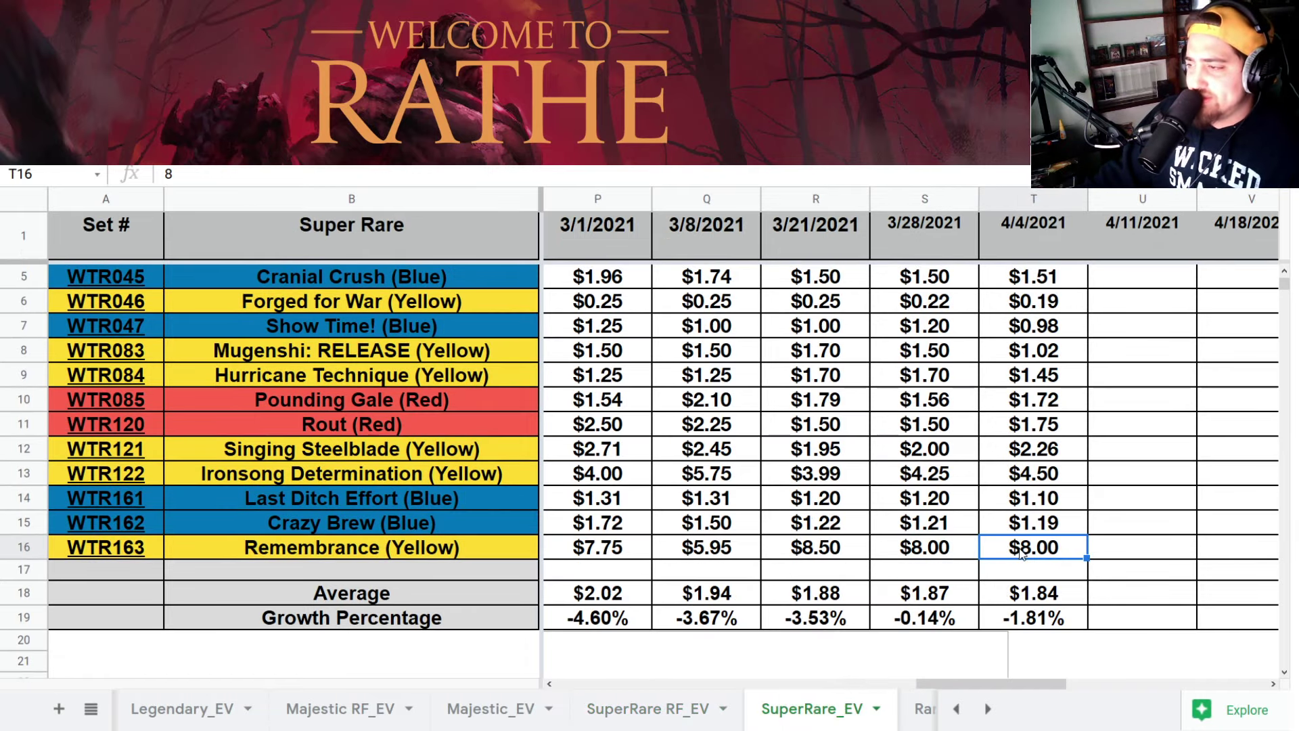
scroll(1028, 659, down, 1)
scroll(1025, 661, up, 2)
scroll(1025, 661, down, 3)
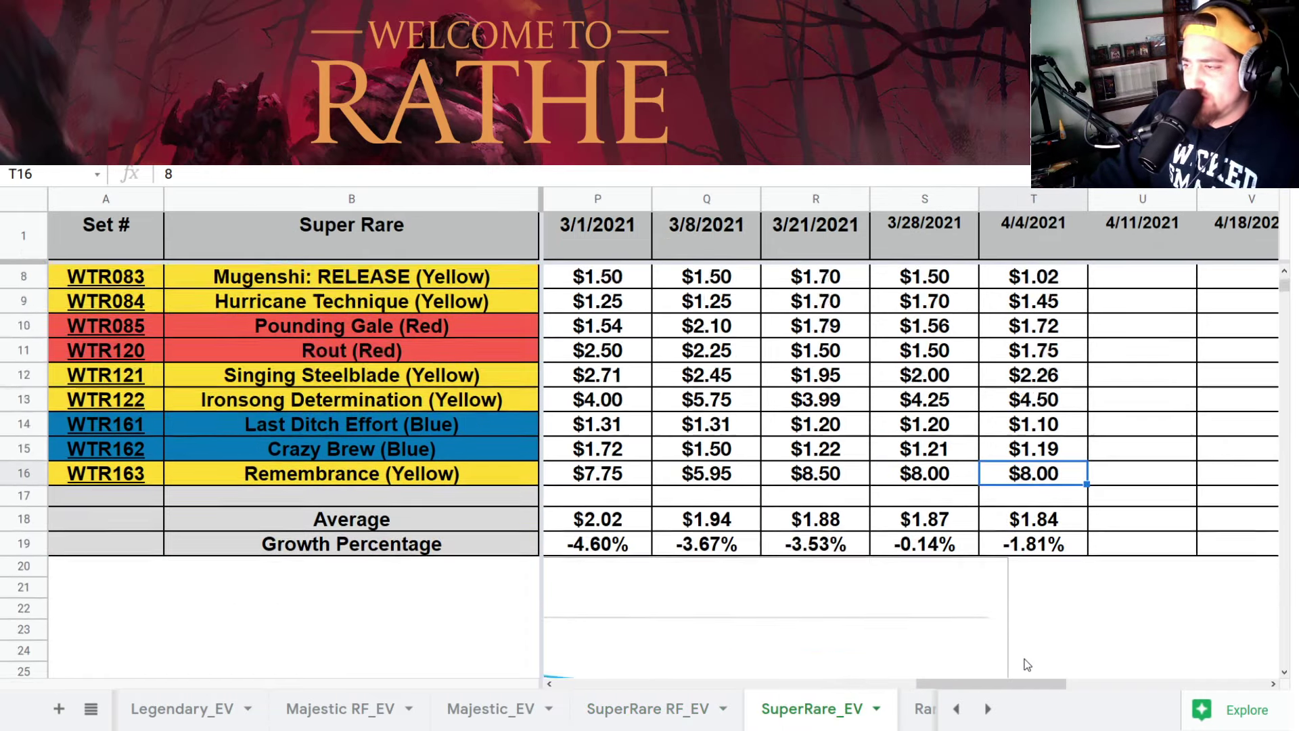
- Open the Rare RF_EV sheet and check the 4/4/21 average for the rainbow foil rares
click(988, 709)
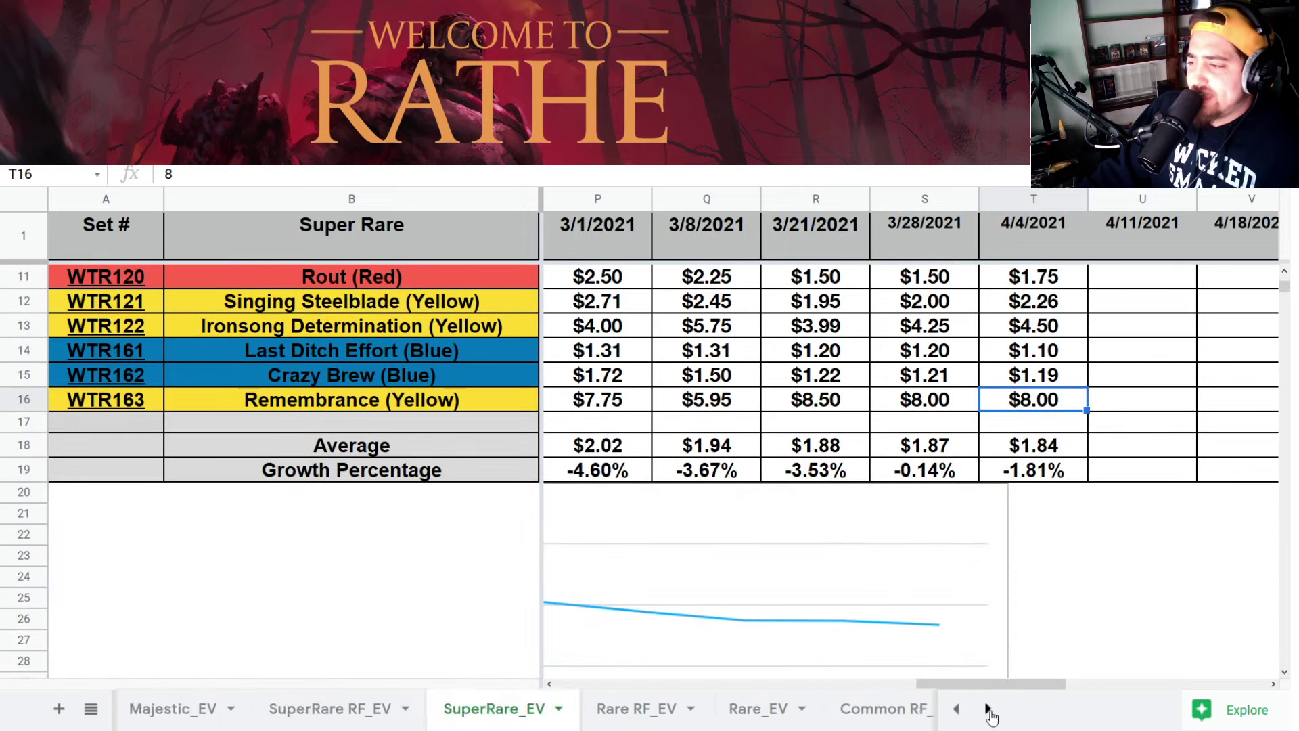
click(988, 709)
click(165, 708)
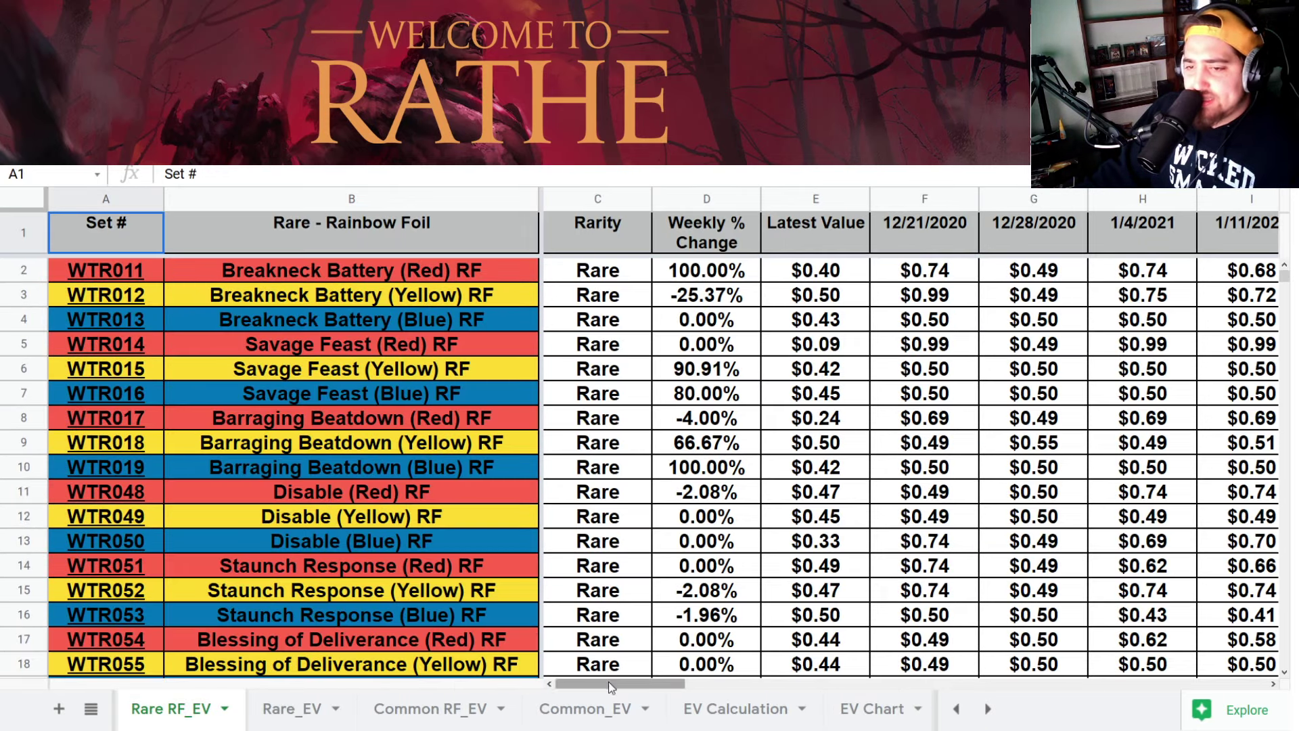
drag(638, 683, 987, 650)
scroll(987, 650, down, 10)
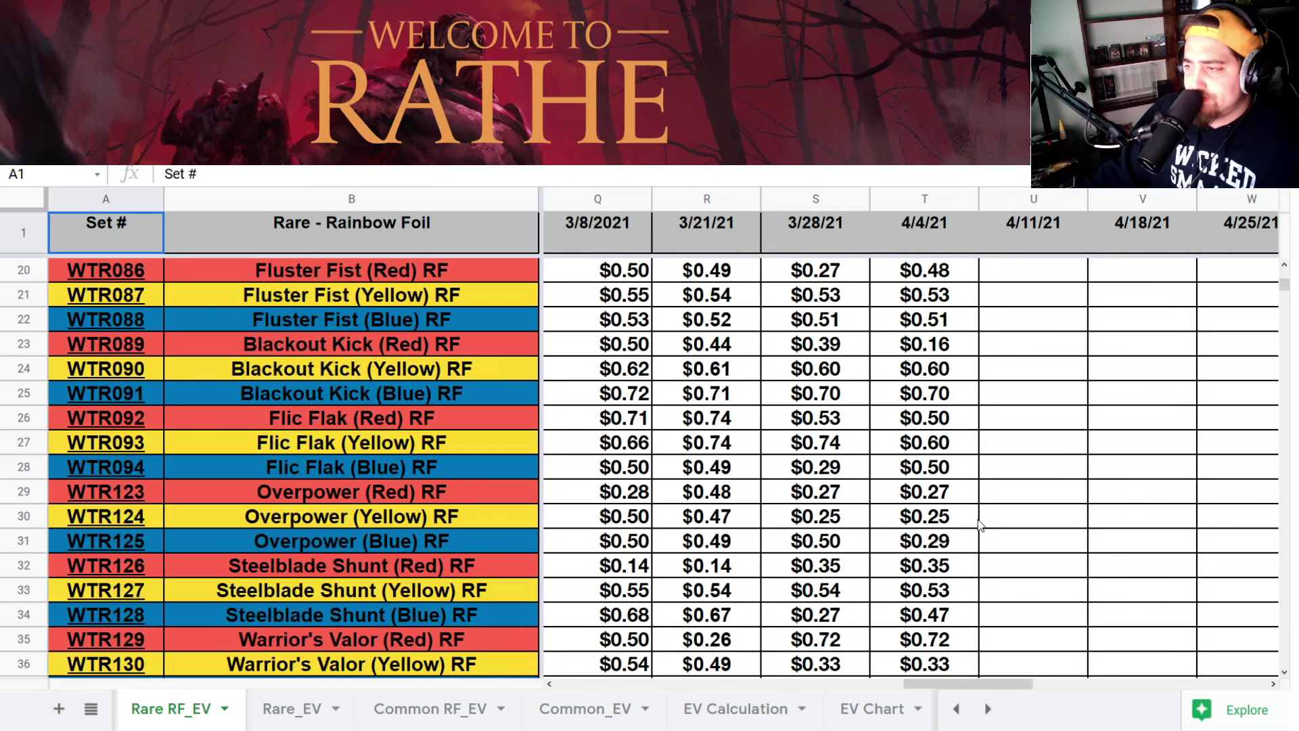
click(926, 450)
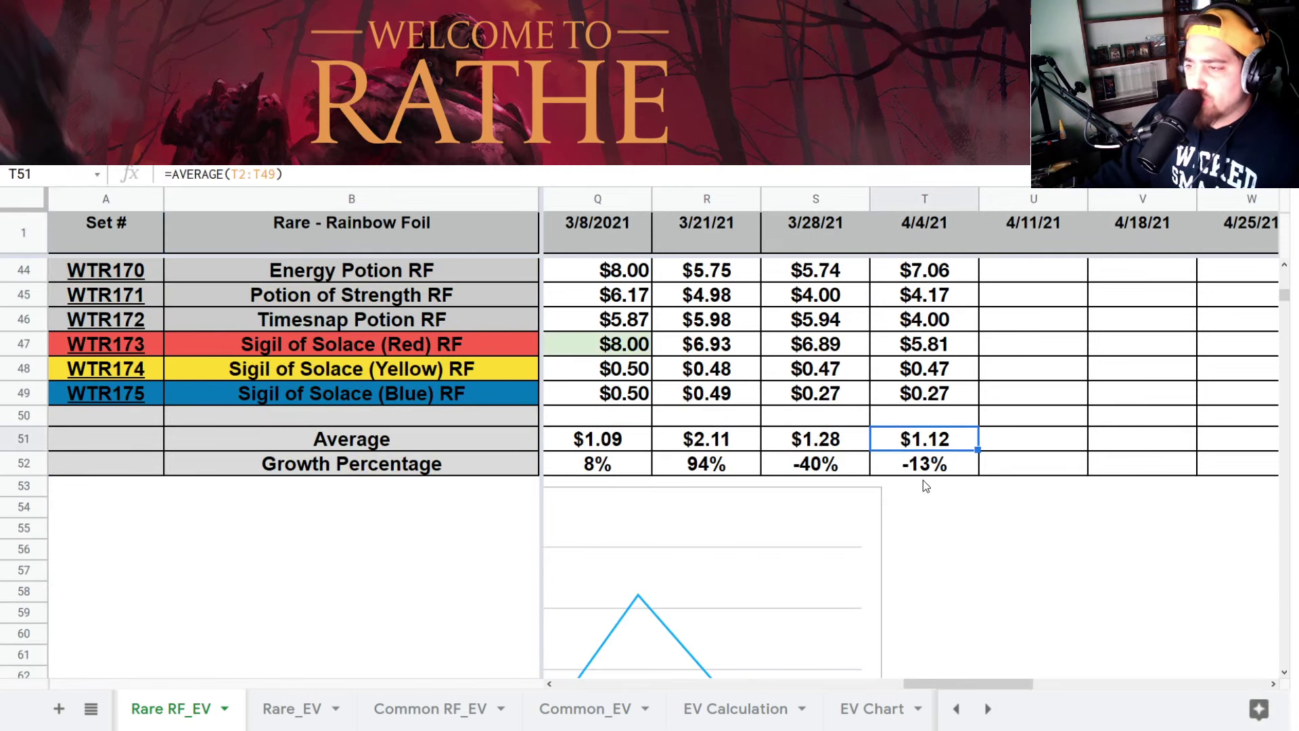
- Examine the Rare RF_EV trend chart and the 4/4/21 prices from Drone of Brutality to Sigil of Solace
scroll(923, 481, down, 2)
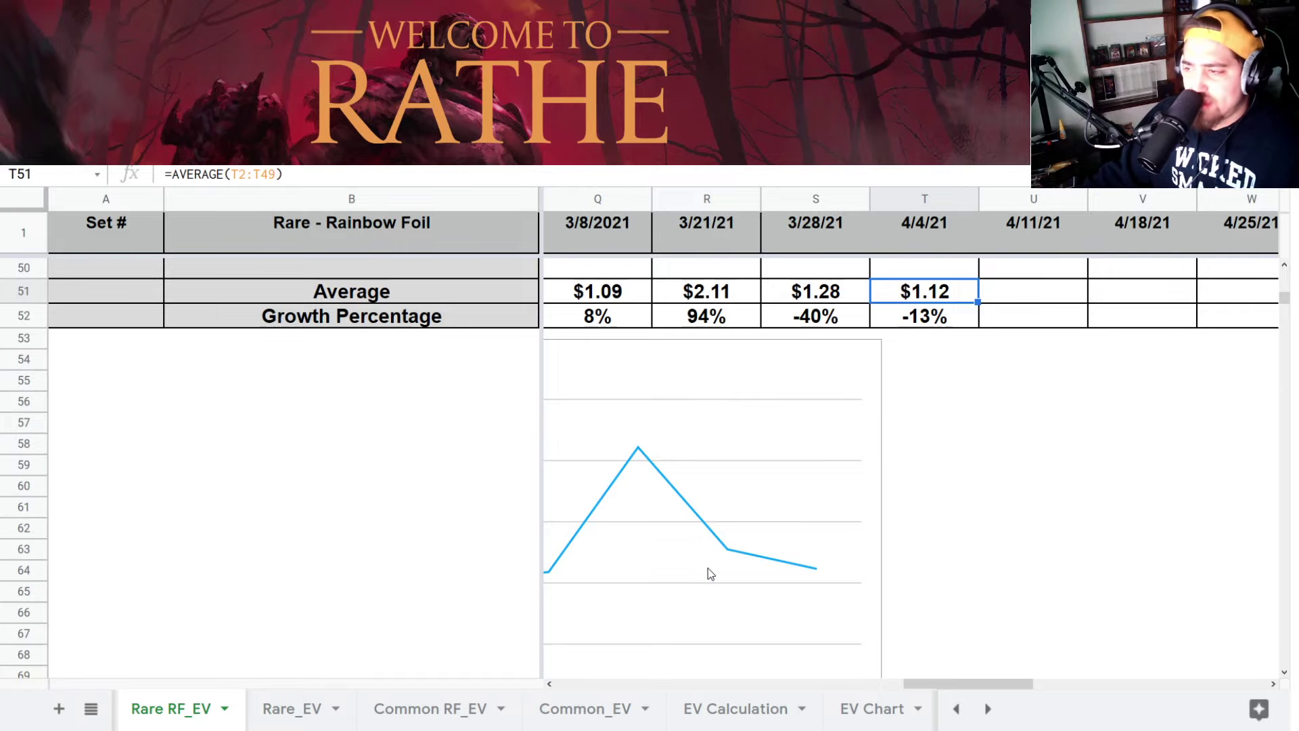
scroll(850, 528, up, 3)
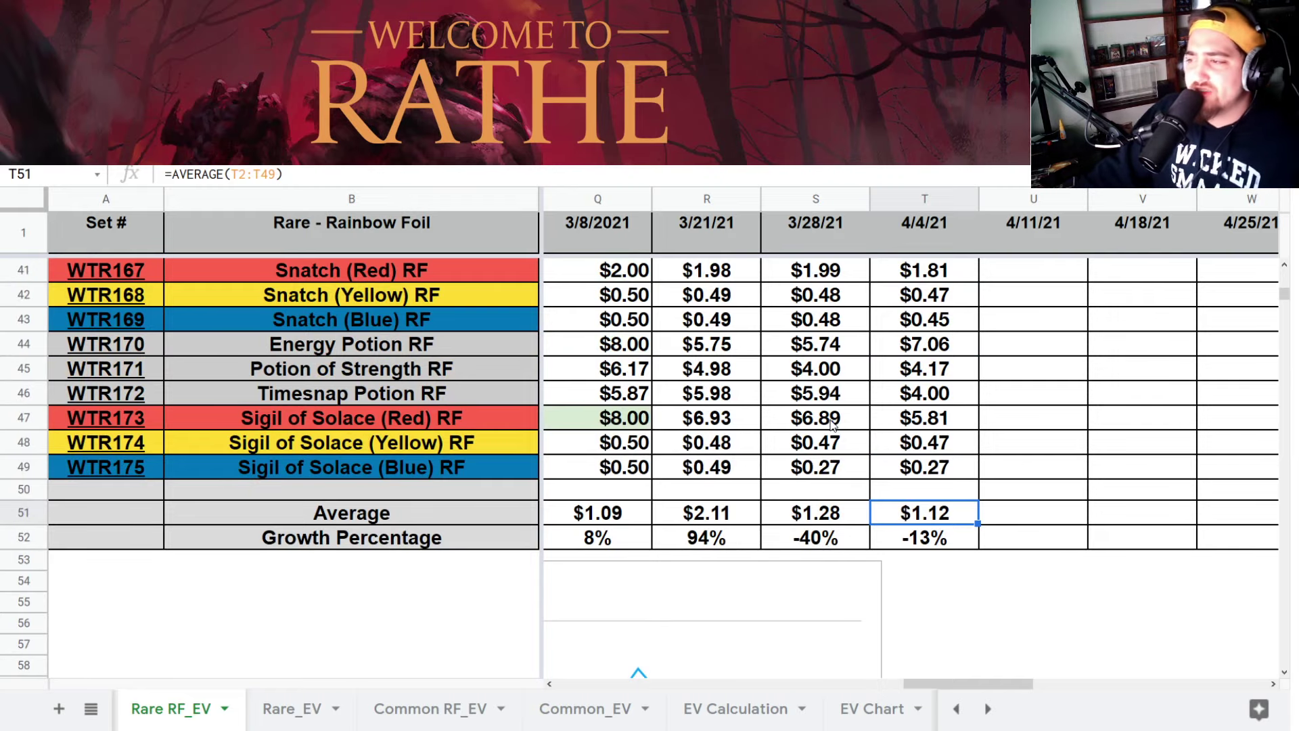
scroll(837, 425, up, 3)
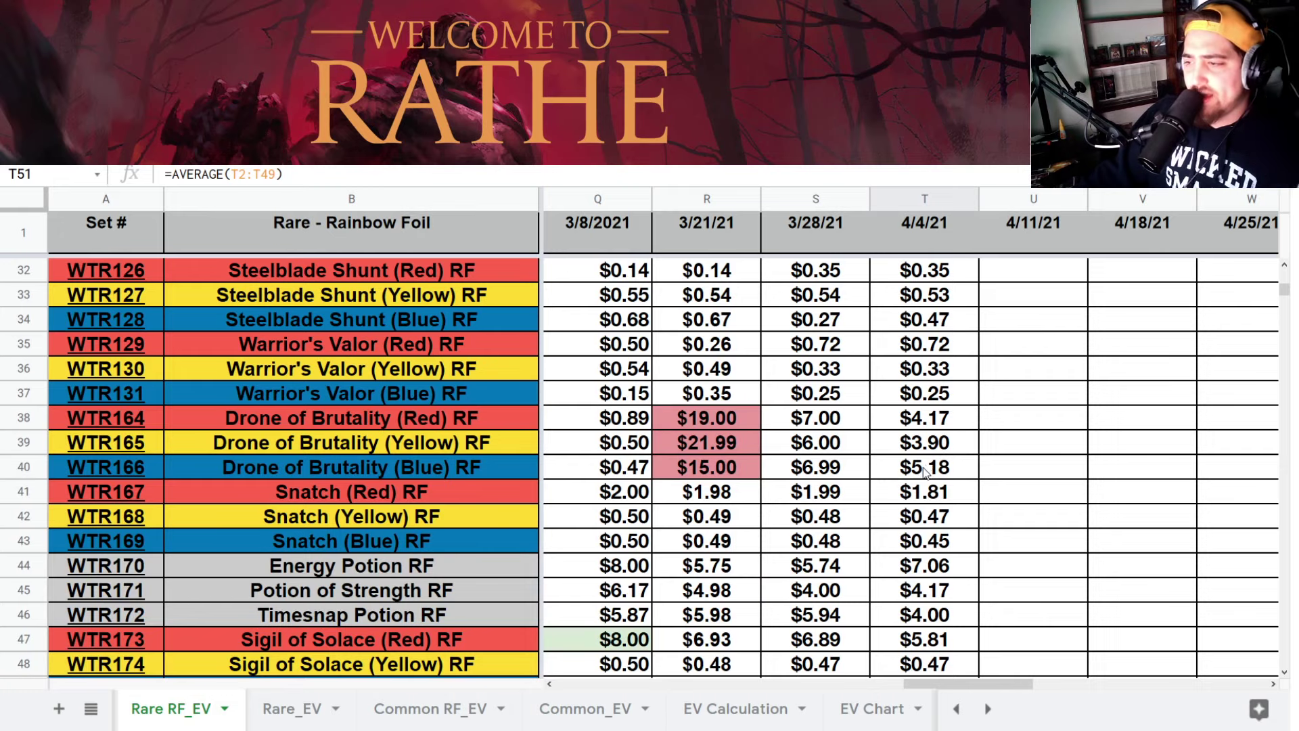
scroll(925, 472, down, 2)
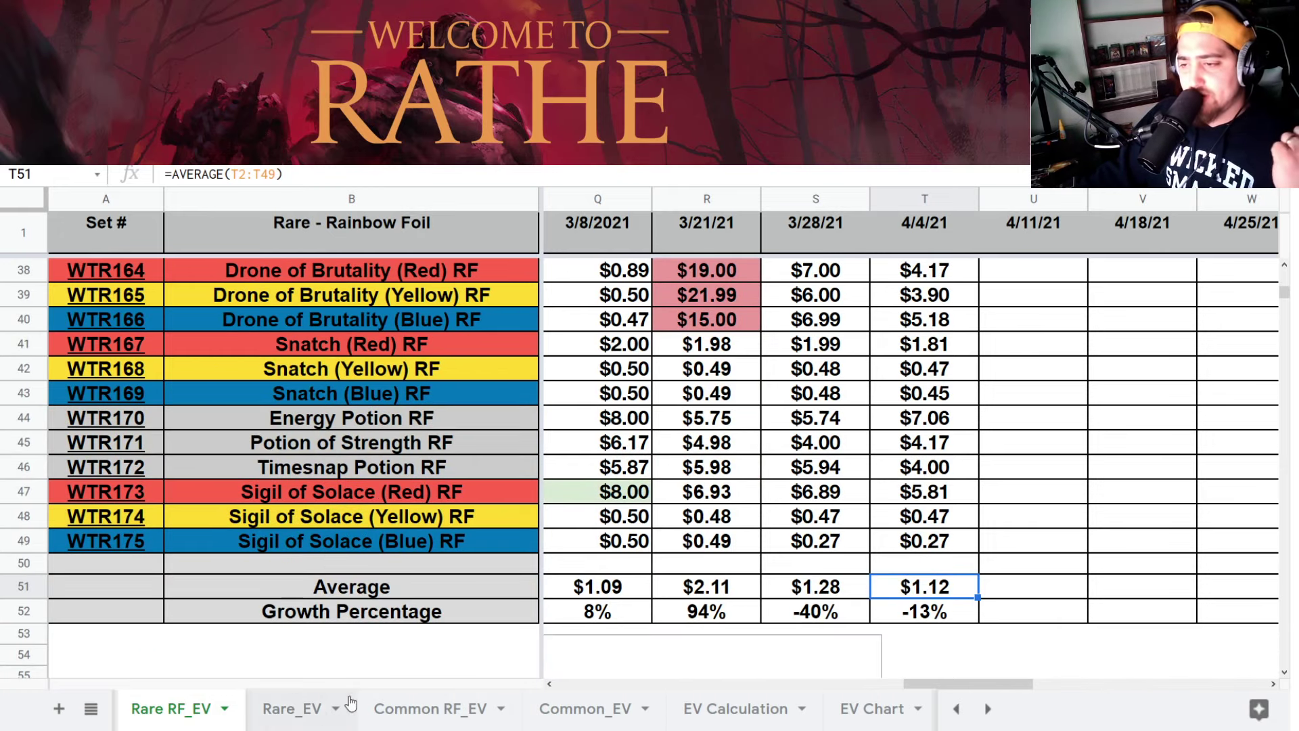
- On the Rare_EV sheet, check the 4/4/2021 growth percentage and widen the Average chart to just past the 4/4/2021 column
click(284, 709)
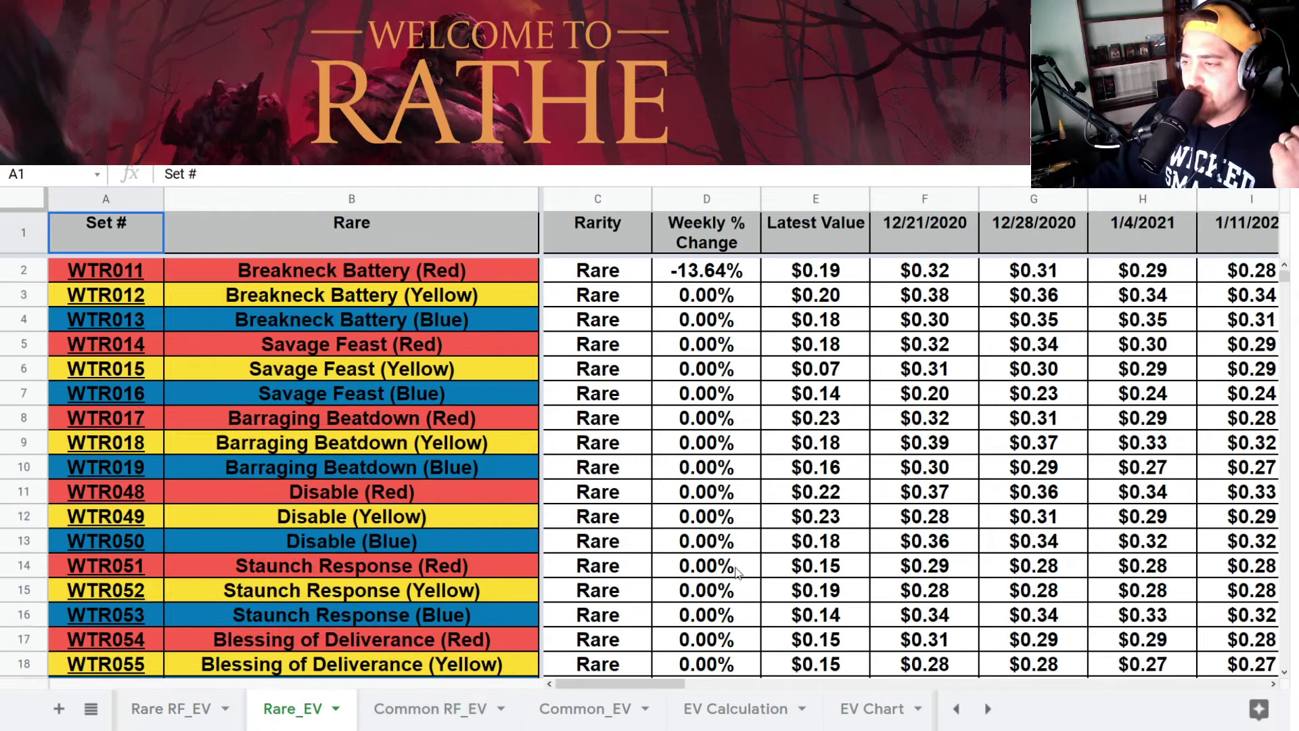
scroll(1076, 414, down, 15)
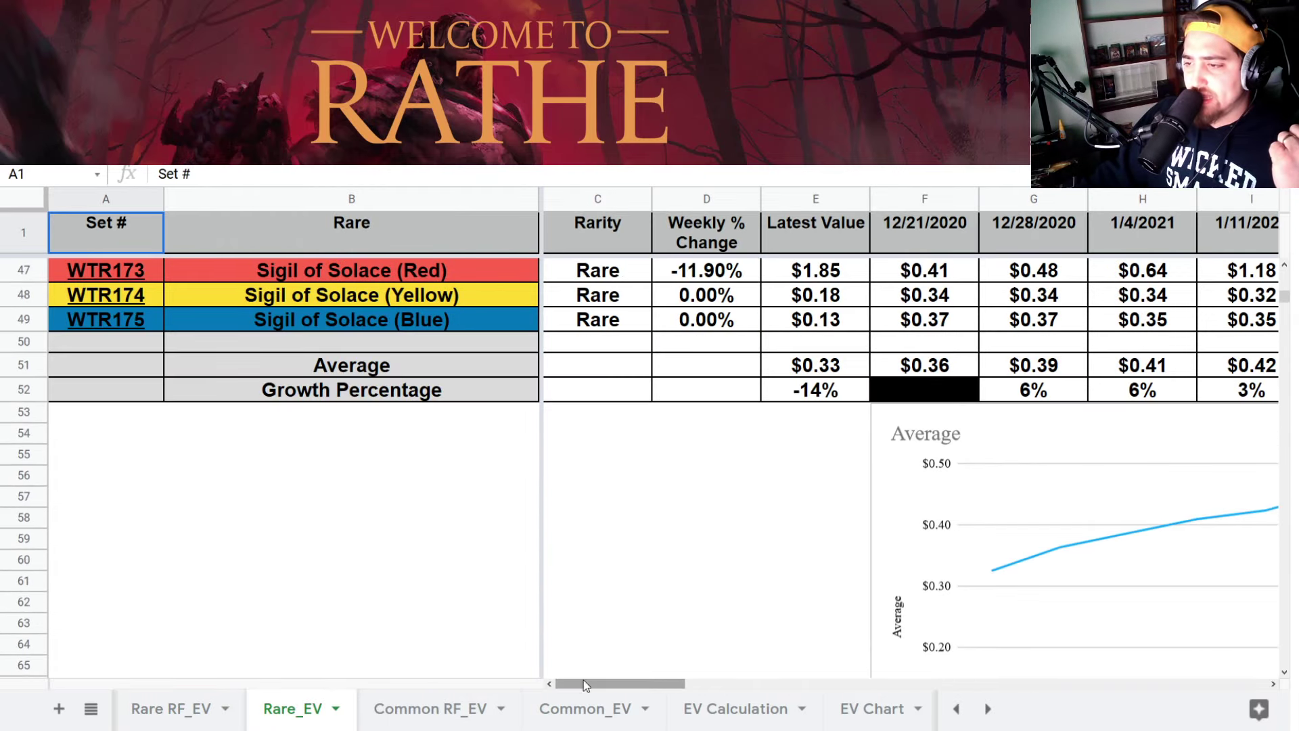
drag(584, 682, 881, 638)
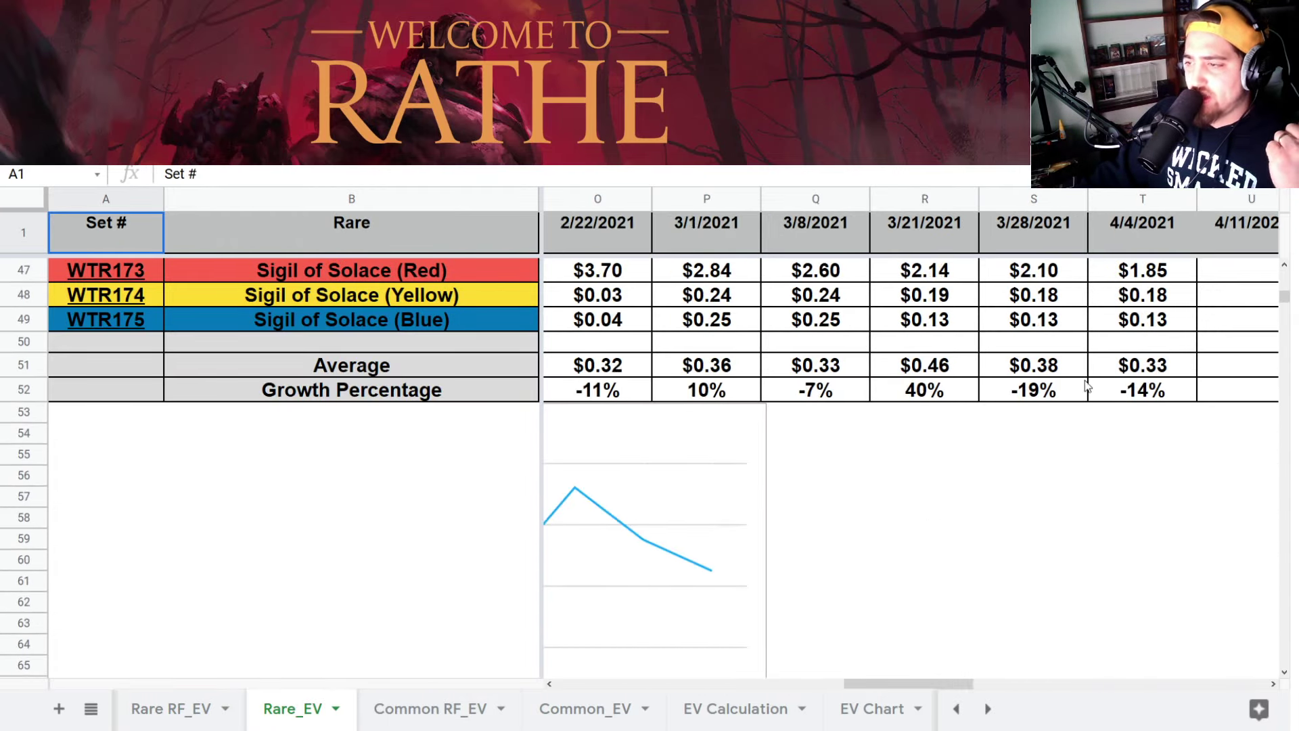
click(1126, 399)
click(659, 531)
drag(766, 598, 1224, 576)
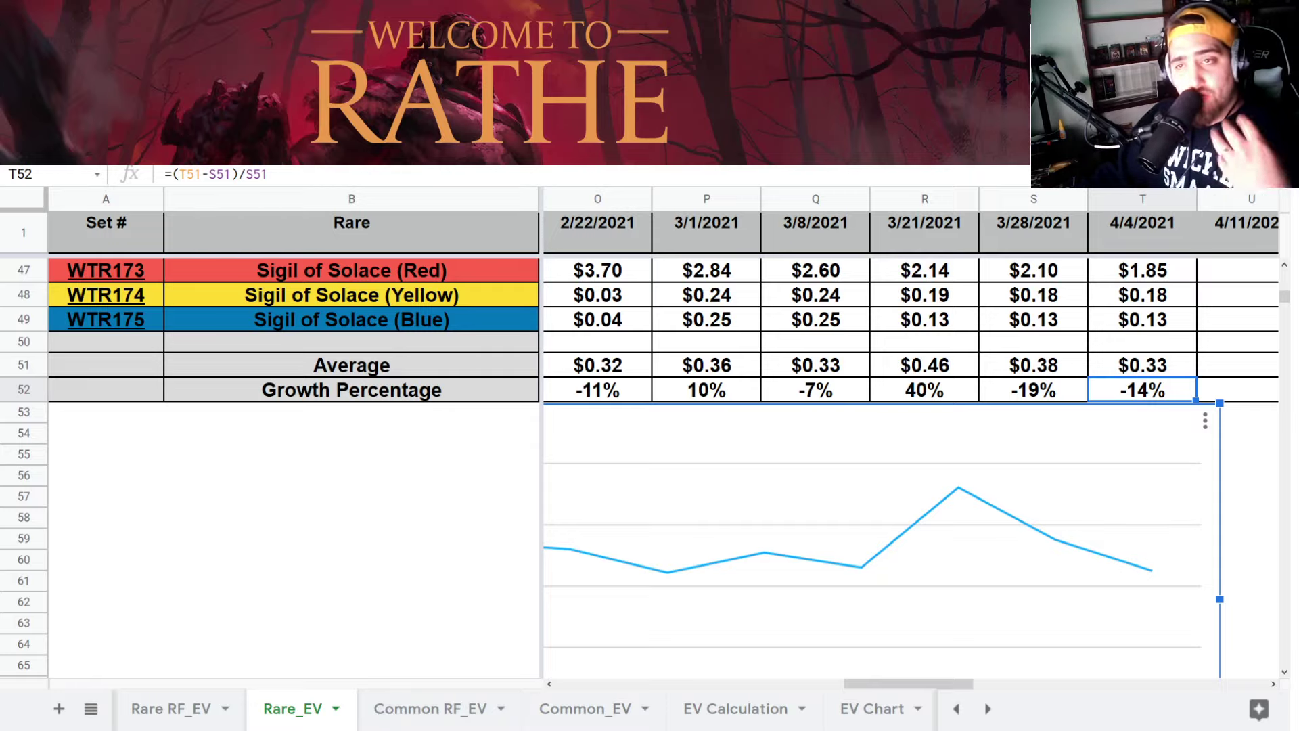
- Open the Common RF_EV sheet and go through the 4/4/2021 equipment prices, including Snapdragon Scalers and Ironrot Helm
click(428, 709)
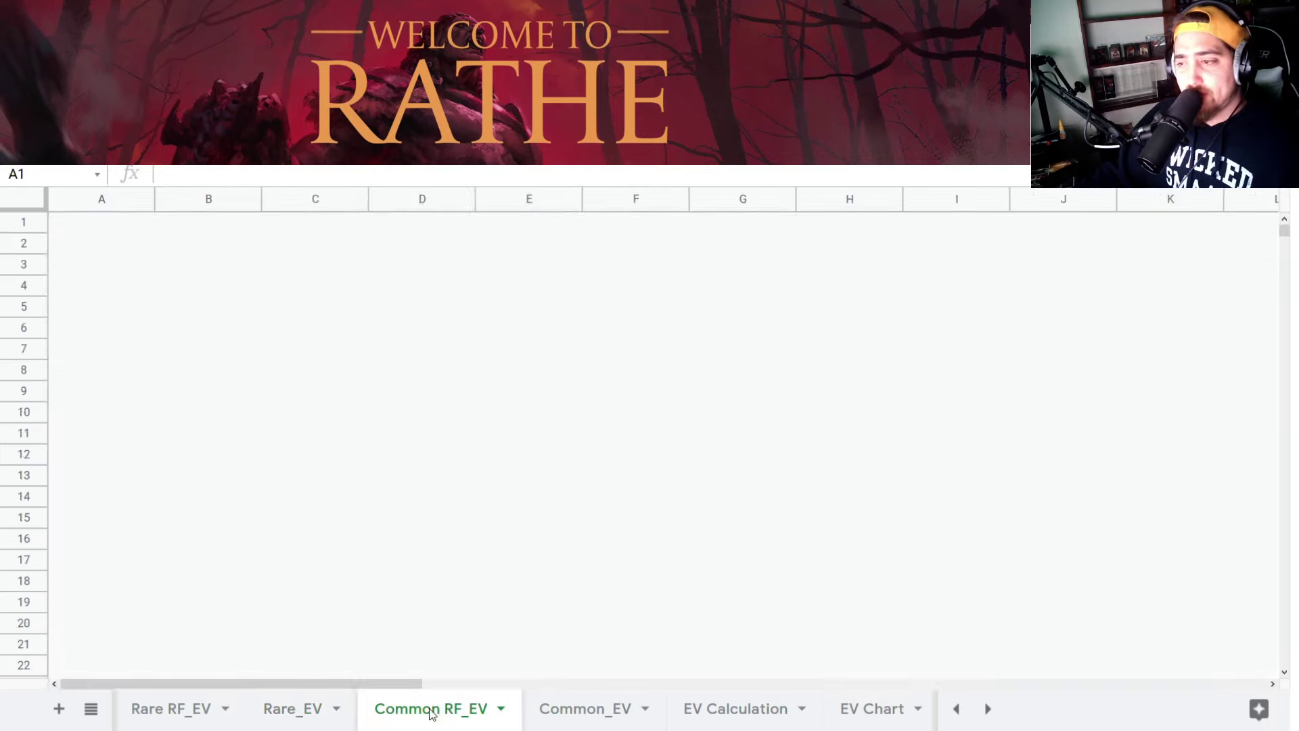
click(609, 668)
drag(632, 684, 1040, 684)
scroll(1001, 622, left, 4)
scroll(933, 629, down, 20)
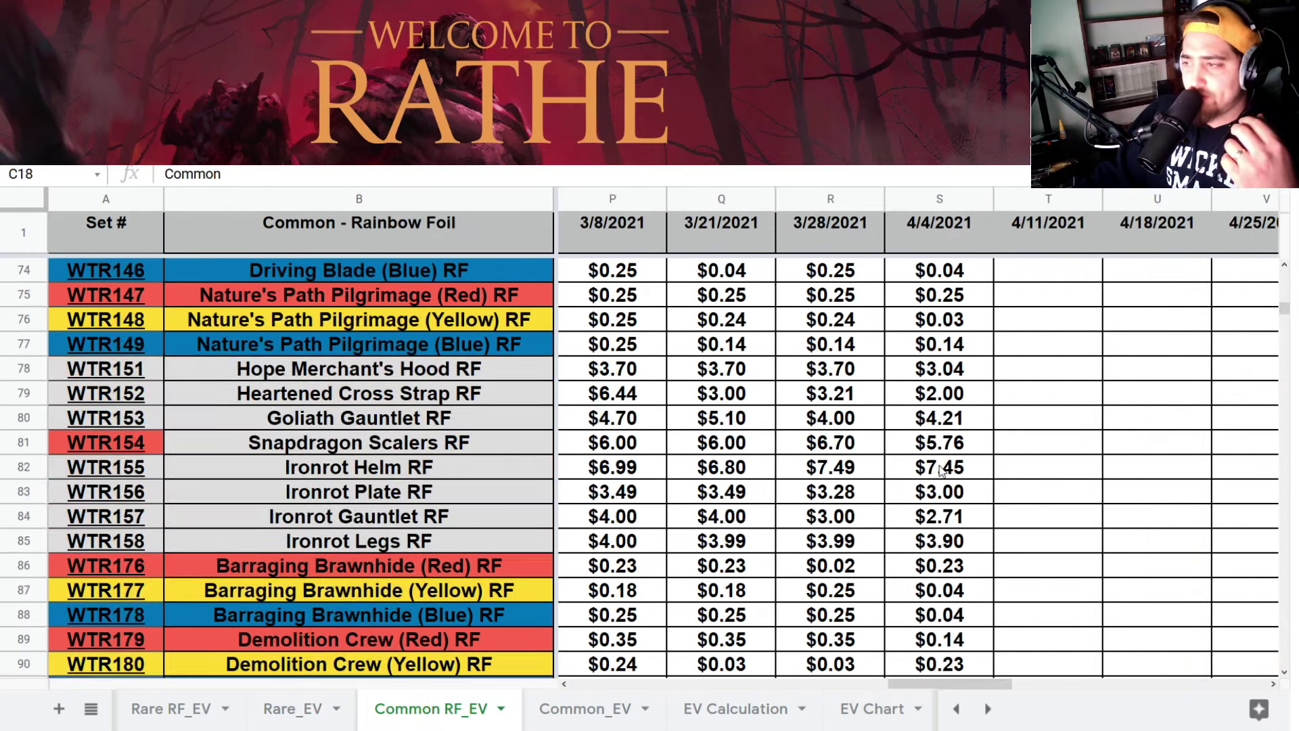
scroll(940, 472, down, 1)
click(919, 392)
click(926, 464)
click(941, 377)
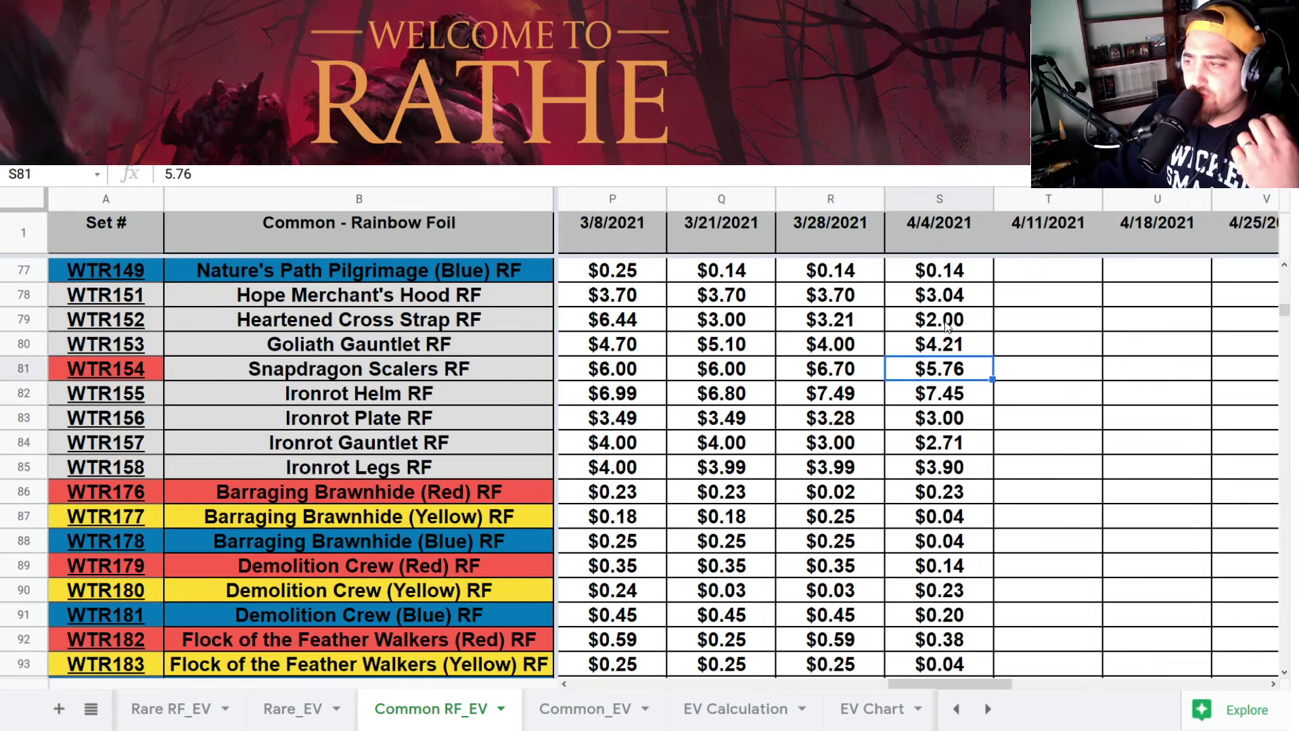
click(948, 305)
click(943, 346)
click(939, 398)
- Check the 4/4/2021 growth percentage at the end of the Common RF_EV table and return to the equipment rows
scroll(938, 439, down, 14)
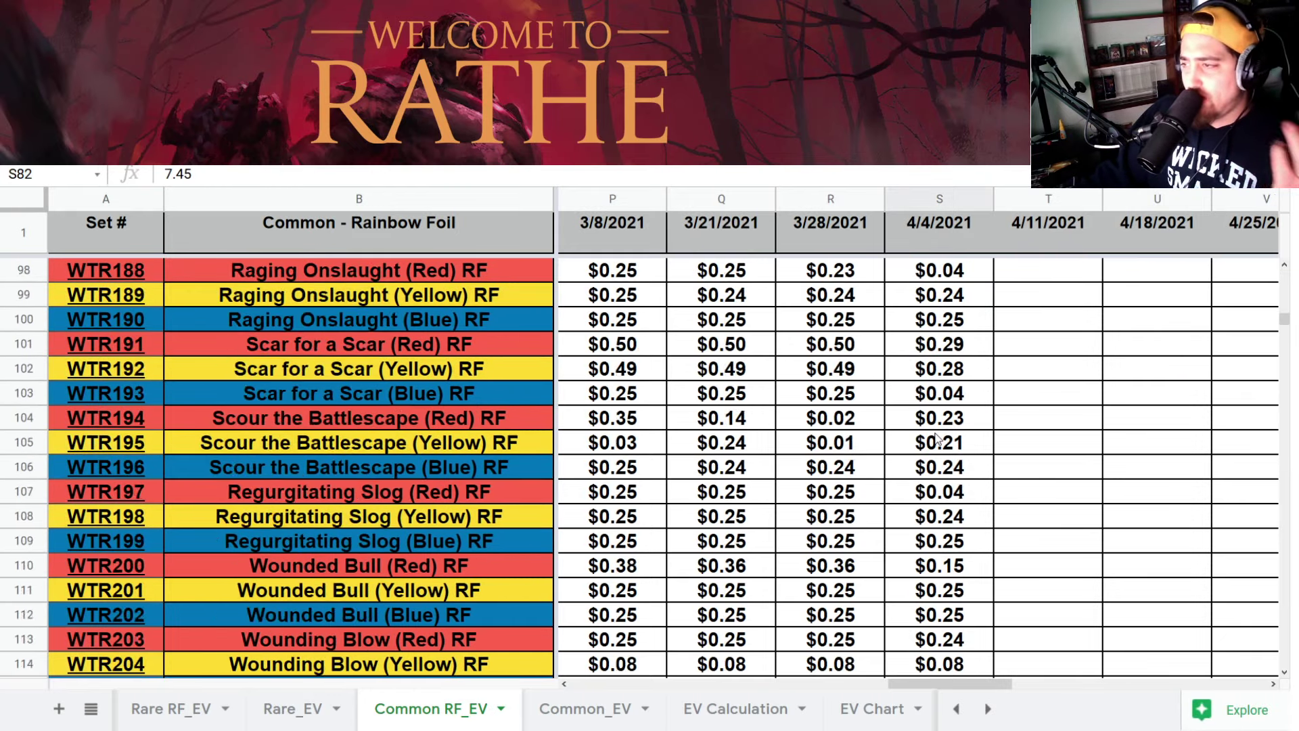
scroll(938, 438, down, 2)
click(951, 541)
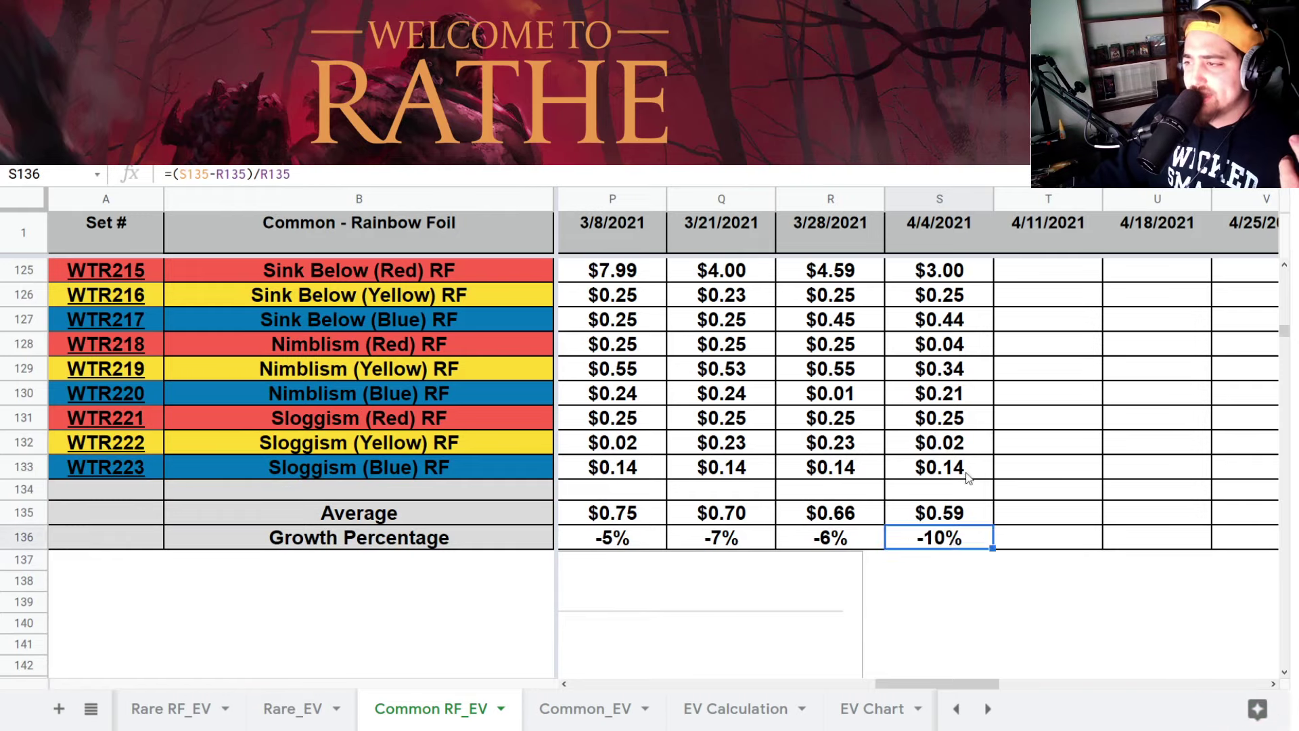
scroll(956, 508, up, 16)
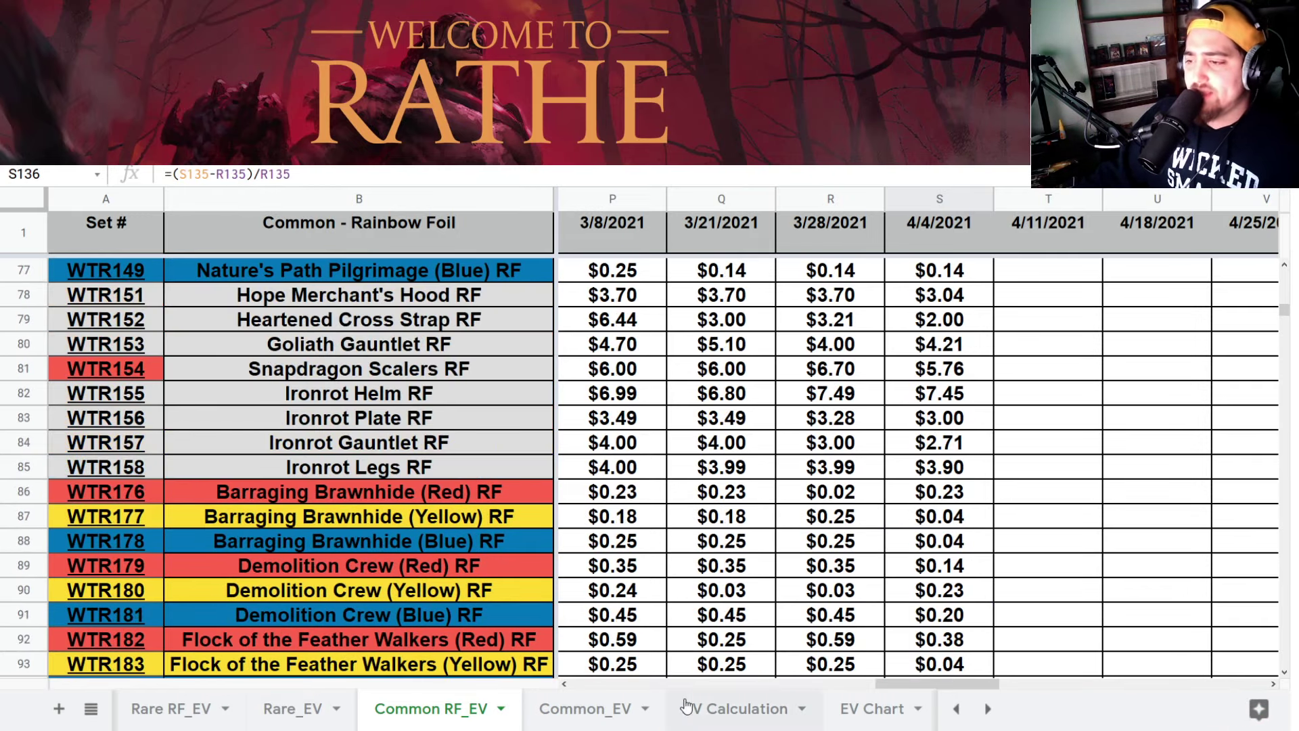
- Glance at the Common_EV sheet, and examine the per-box averages and overall expected value on the EV Calculation sheet
click(636, 706)
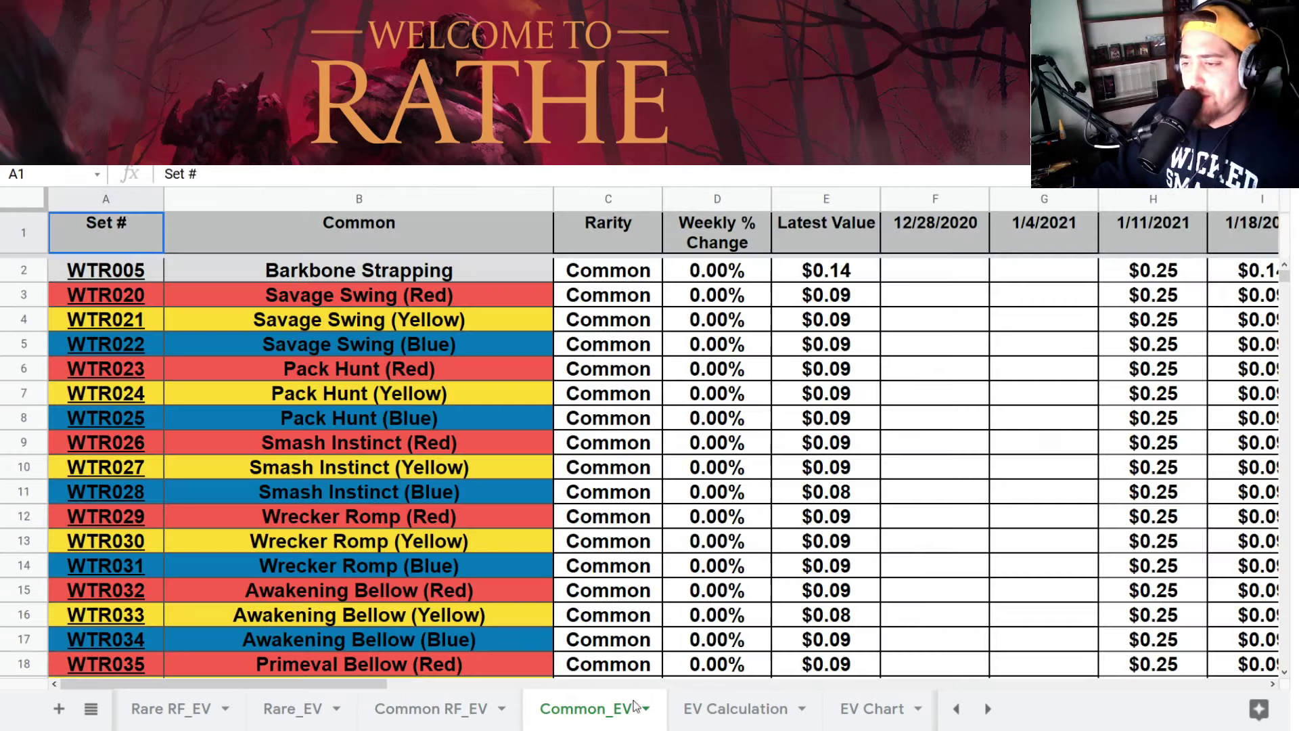
click(697, 709)
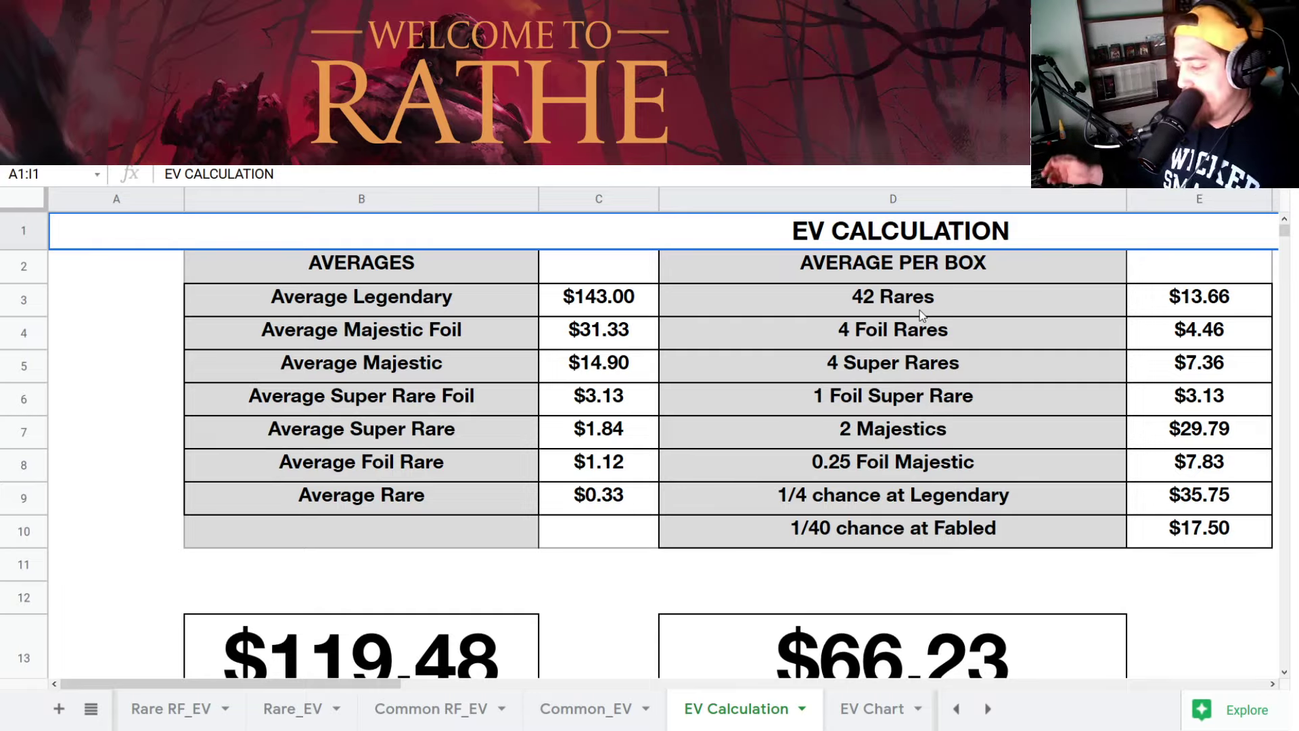
scroll(834, 483, down, 2)
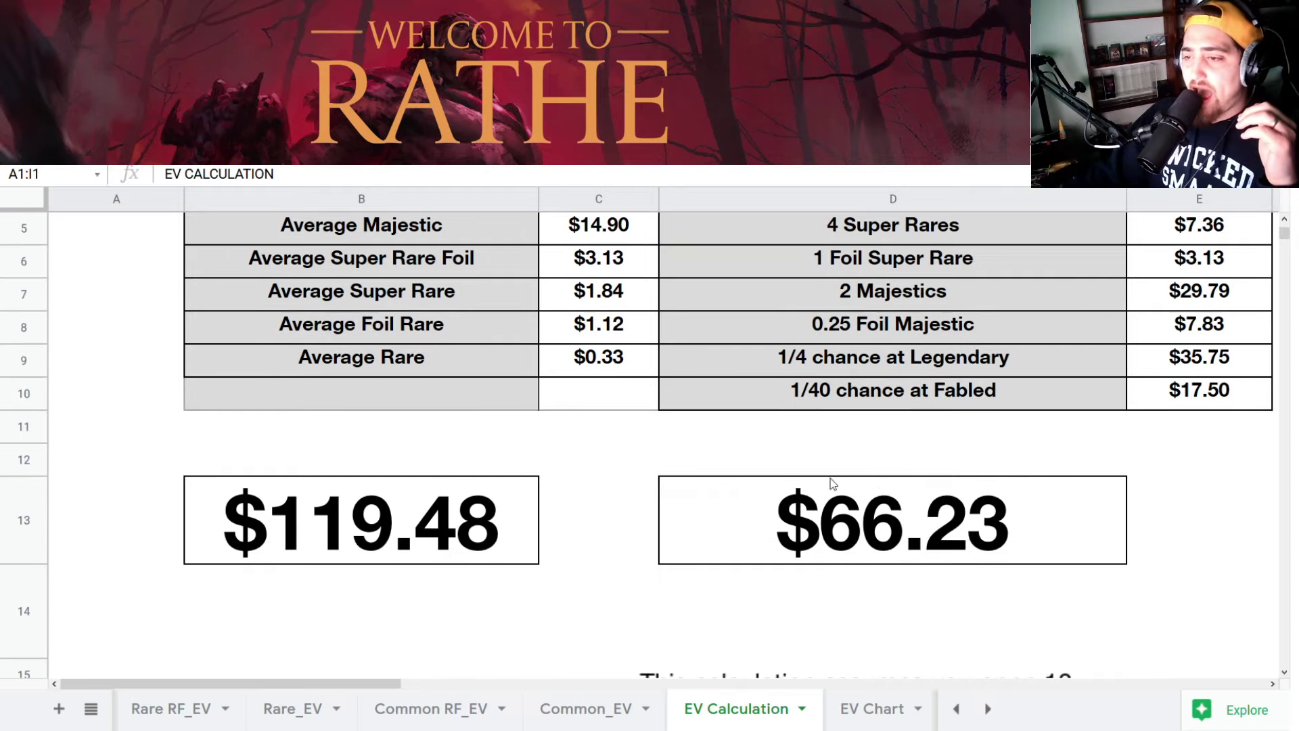
click(501, 537)
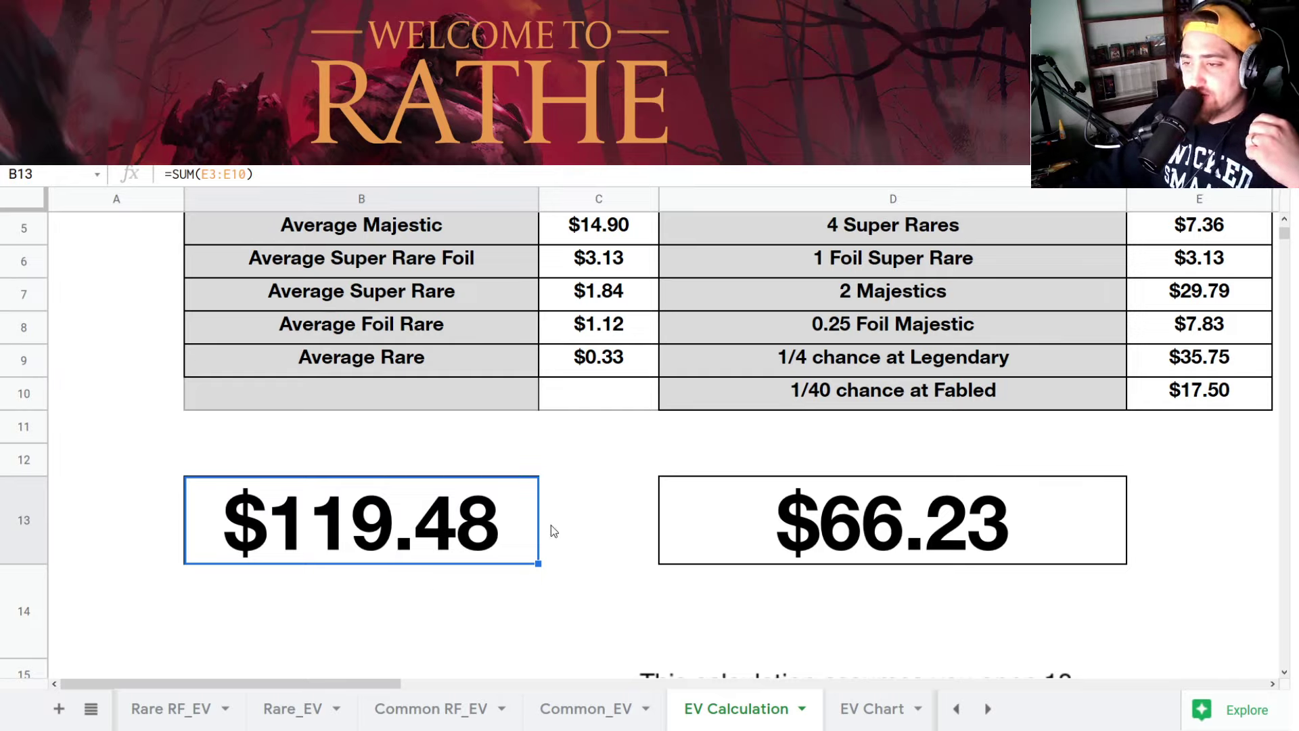
- Open the EV Chart sheet and check the 4/4/2021 expected value and its percentage change
click(867, 709)
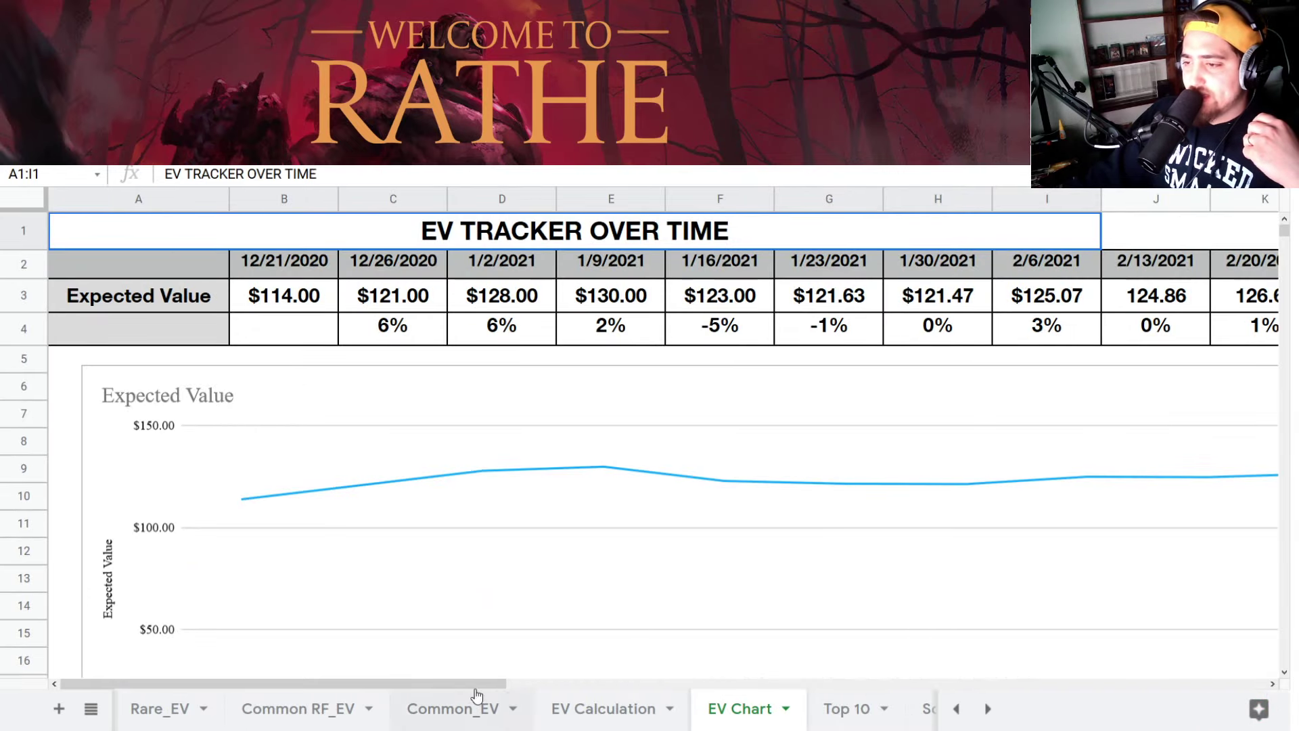
drag(479, 684, 877, 667)
click(965, 330)
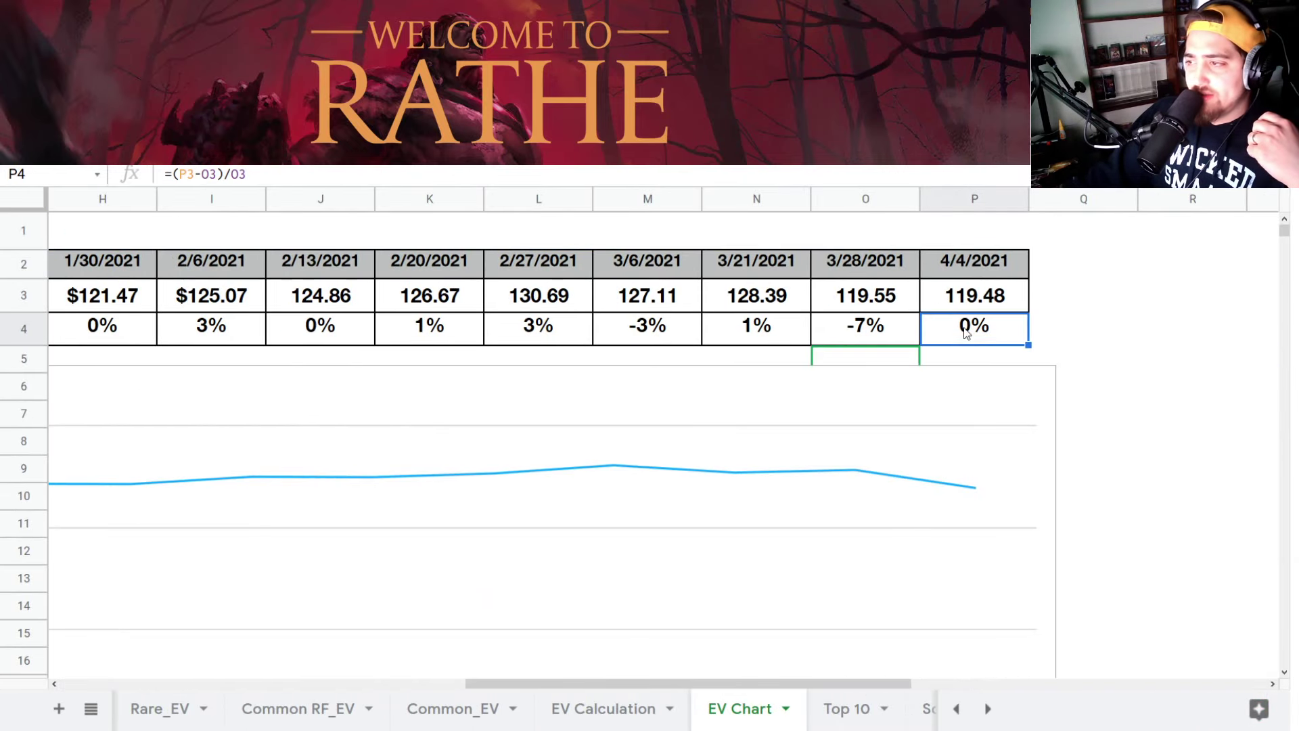
- Return to the EV Calculation sheet and compare the total box value with the value excluding Legendary and Fabled chances
click(623, 710)
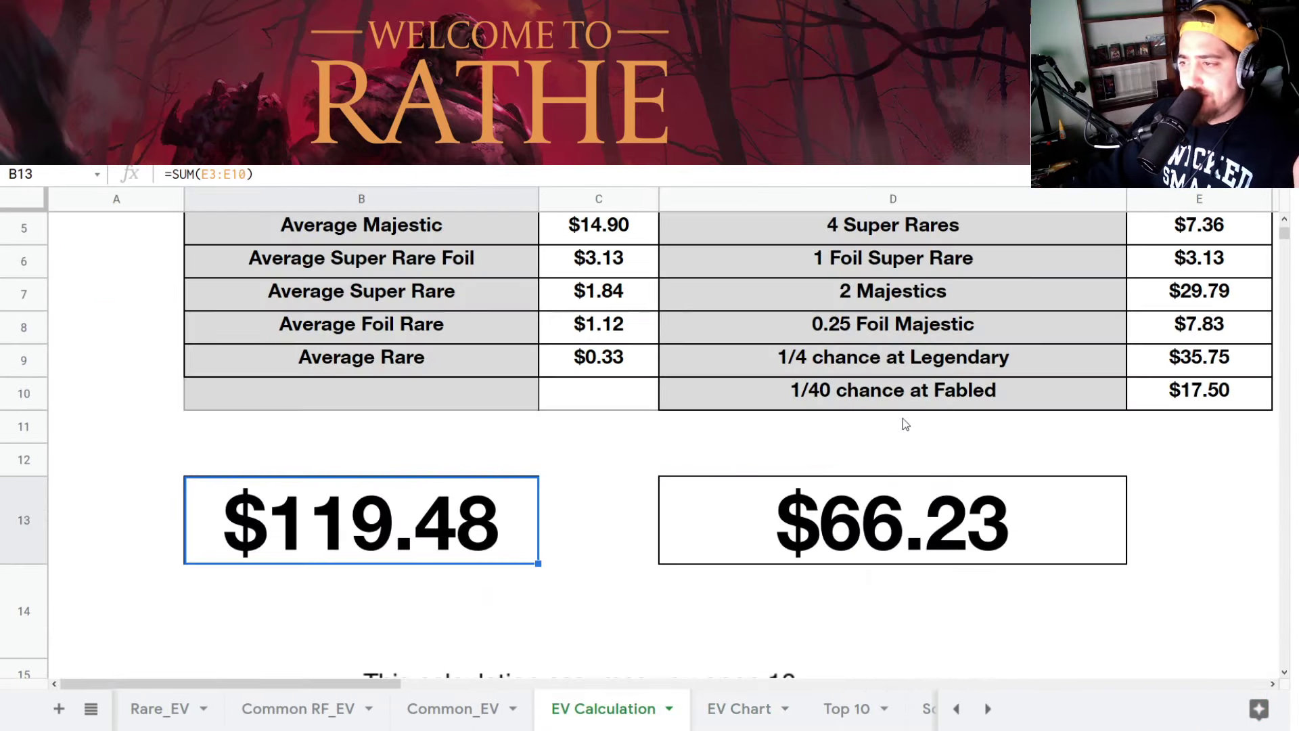
click(915, 525)
click(564, 531)
click(414, 473)
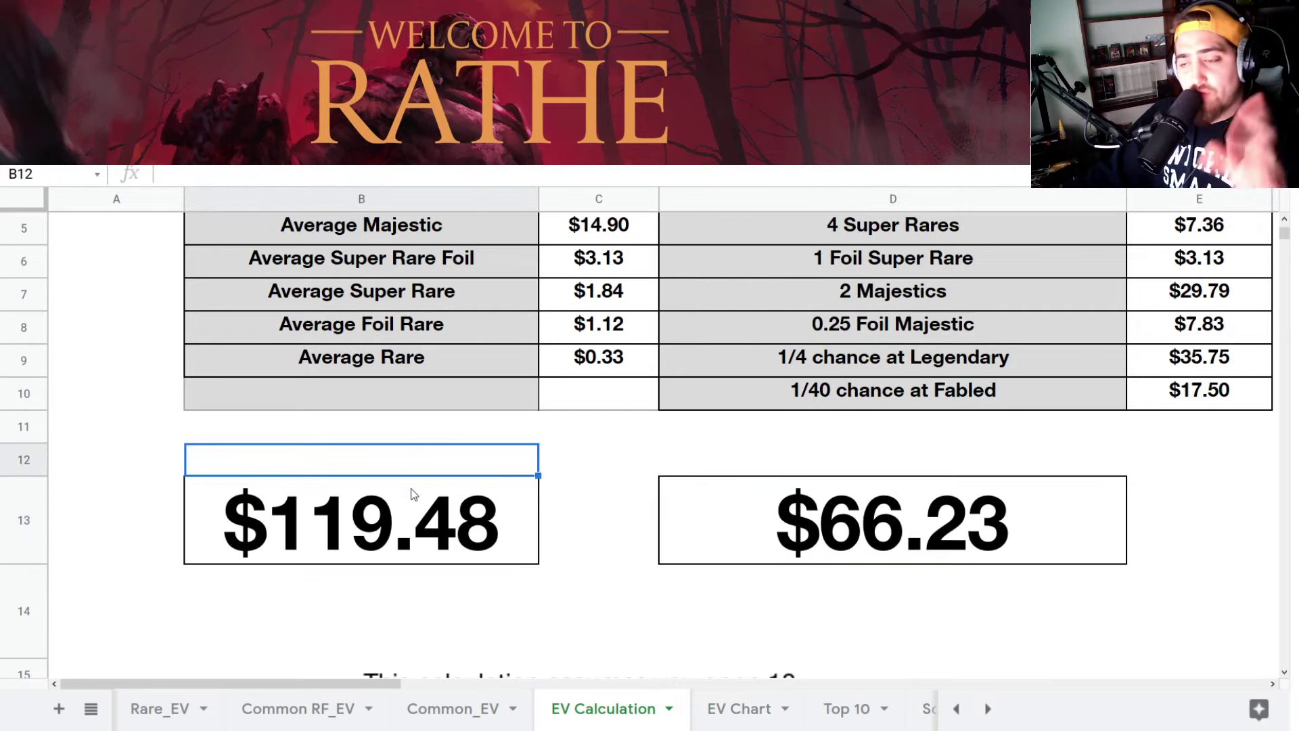
click(399, 526)
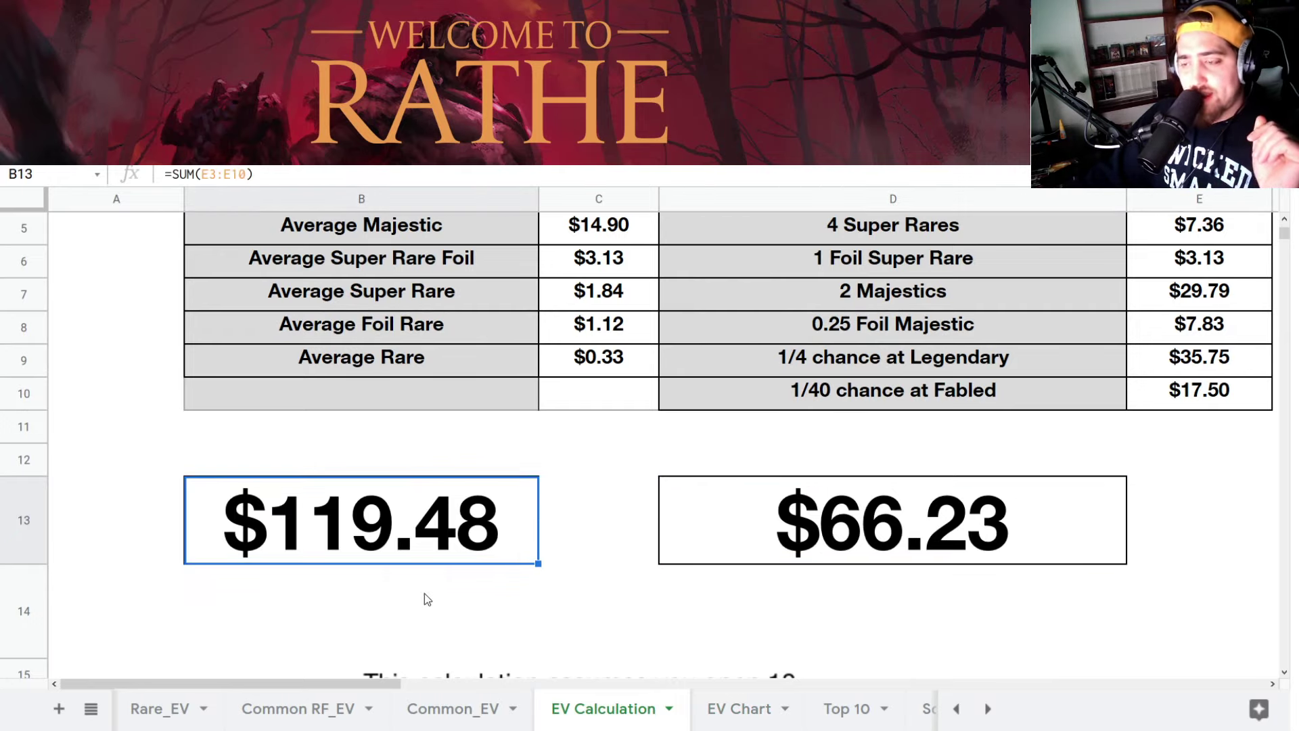
click(920, 513)
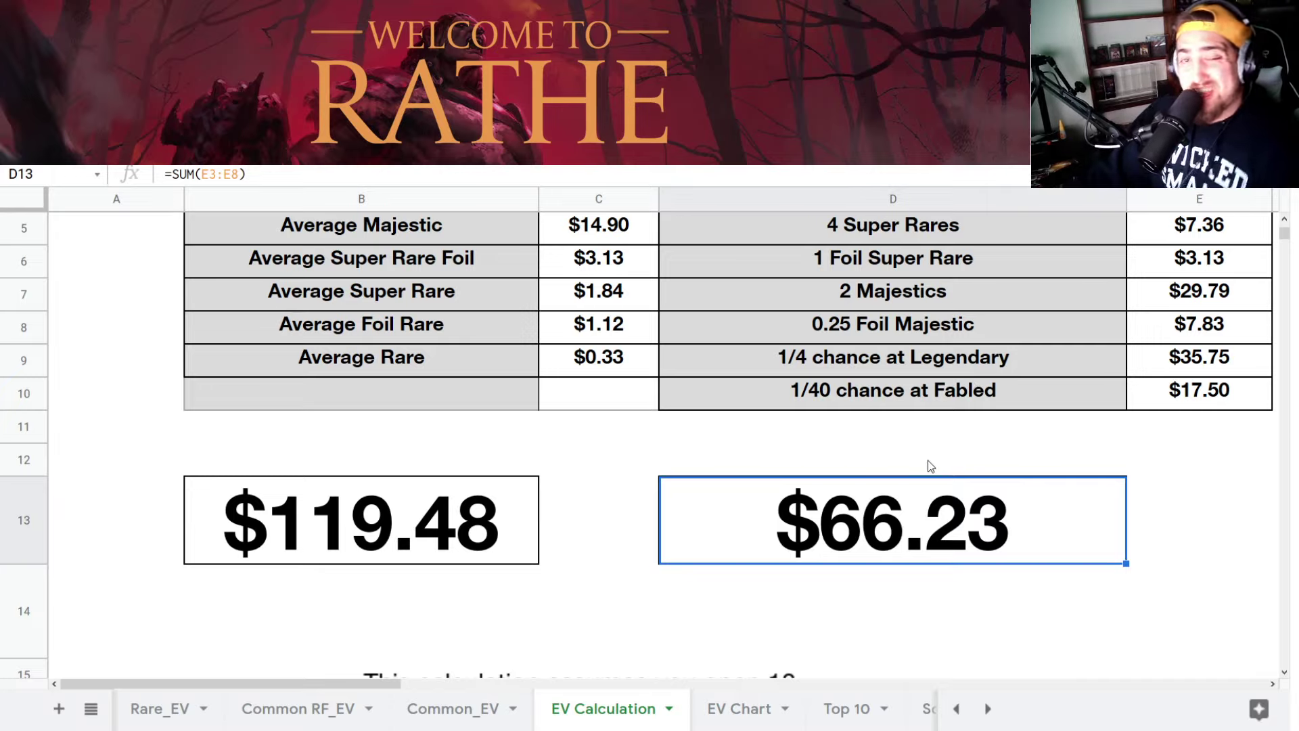
- Review the Legendary and Fabled chance rows above the two box totals, and select the total that includes them
scroll(875, 426, down, 3)
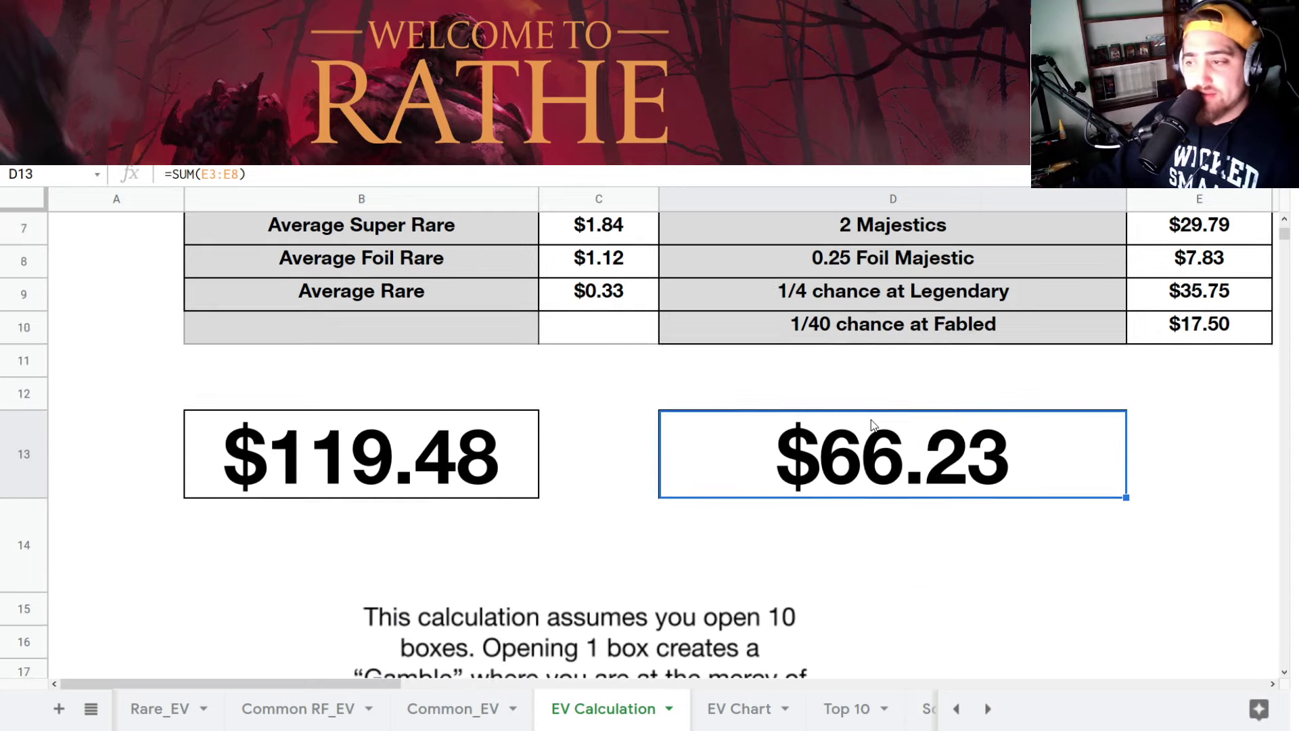
scroll(874, 426, up, 3)
scroll(874, 430, down, 2)
scroll(866, 426, up, 1)
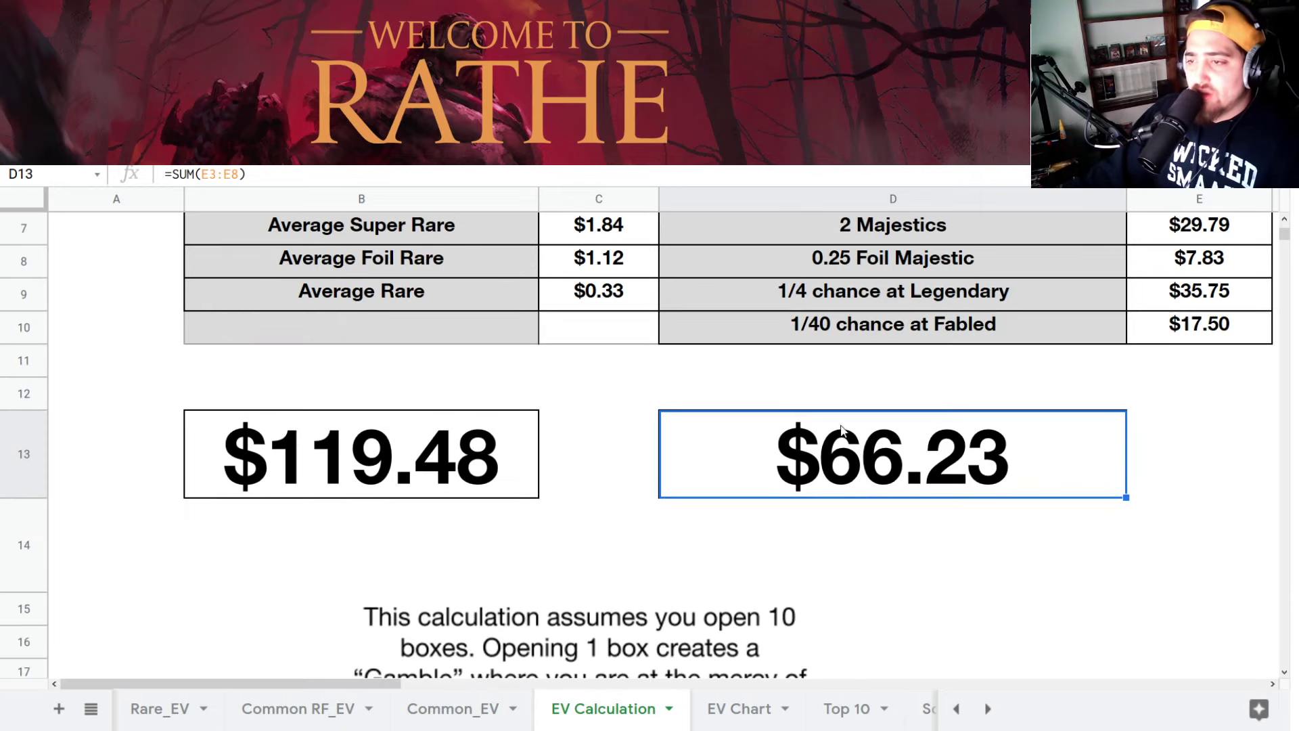
click(355, 501)
click(356, 480)
scroll(570, 498, up, 1)
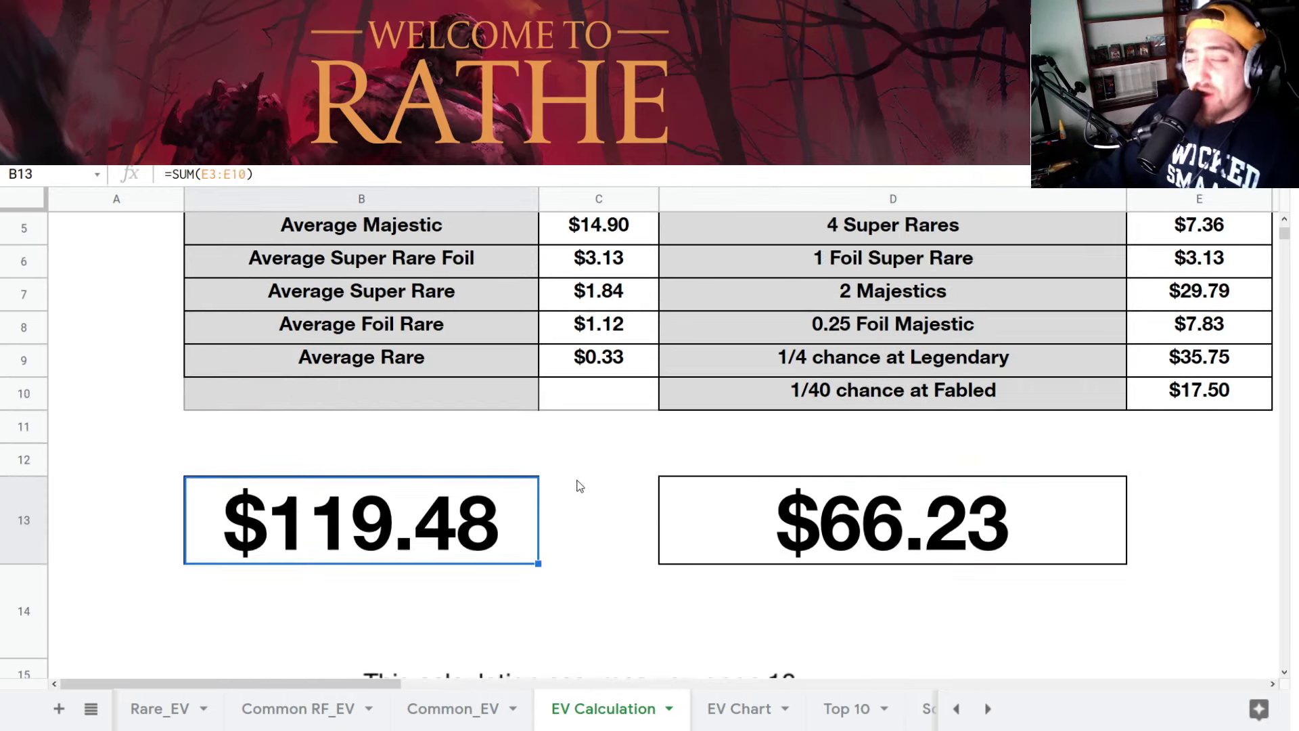
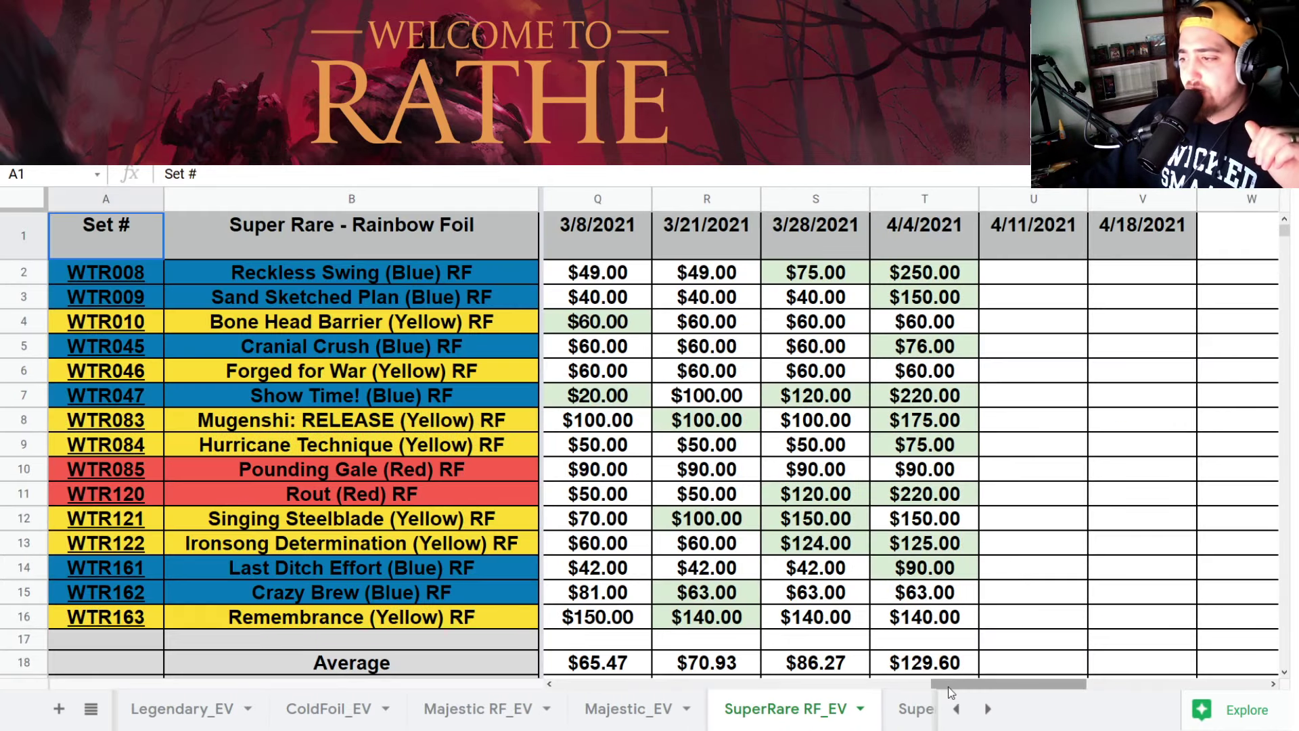
- Return the SuperRare RF_EV and Legendary_EV sheets of the Alpha tracker to their earliest dates, and open the Sealed_EV sheet
drag(948, 683, 568, 682)
click(176, 721)
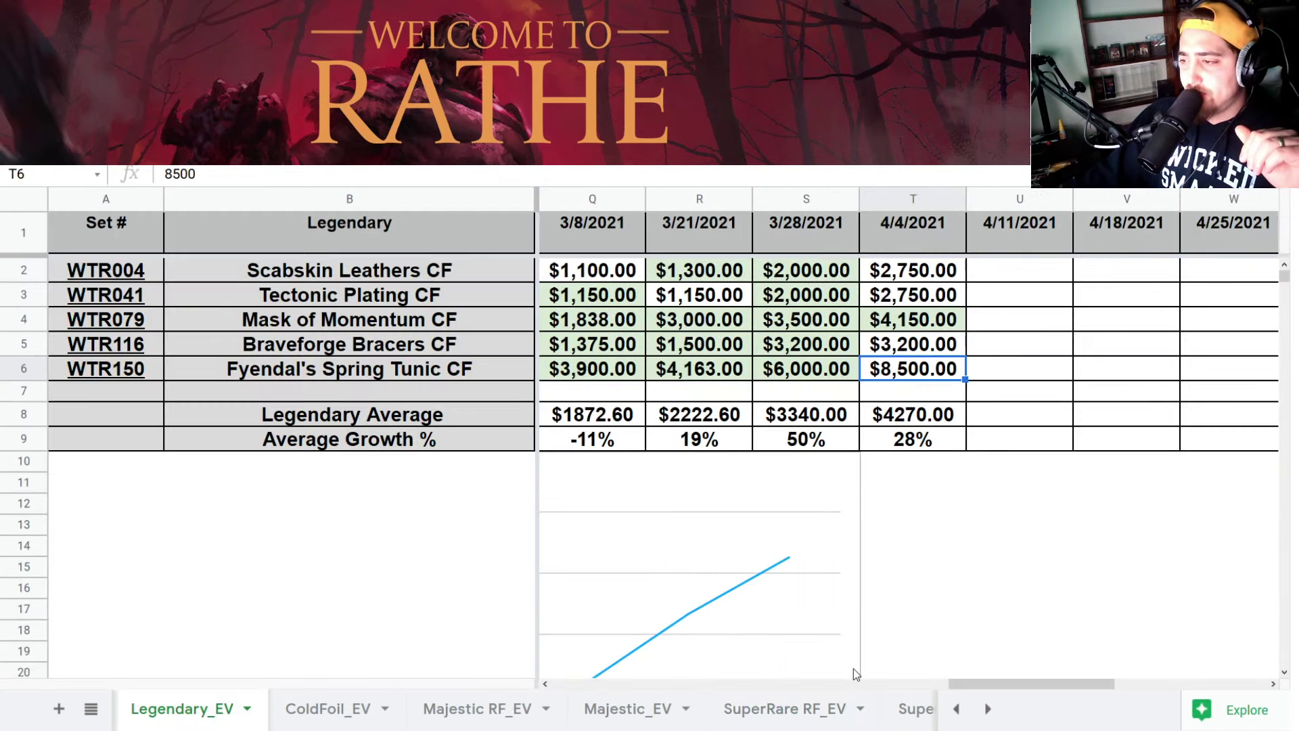
drag(1042, 684, 285, 686)
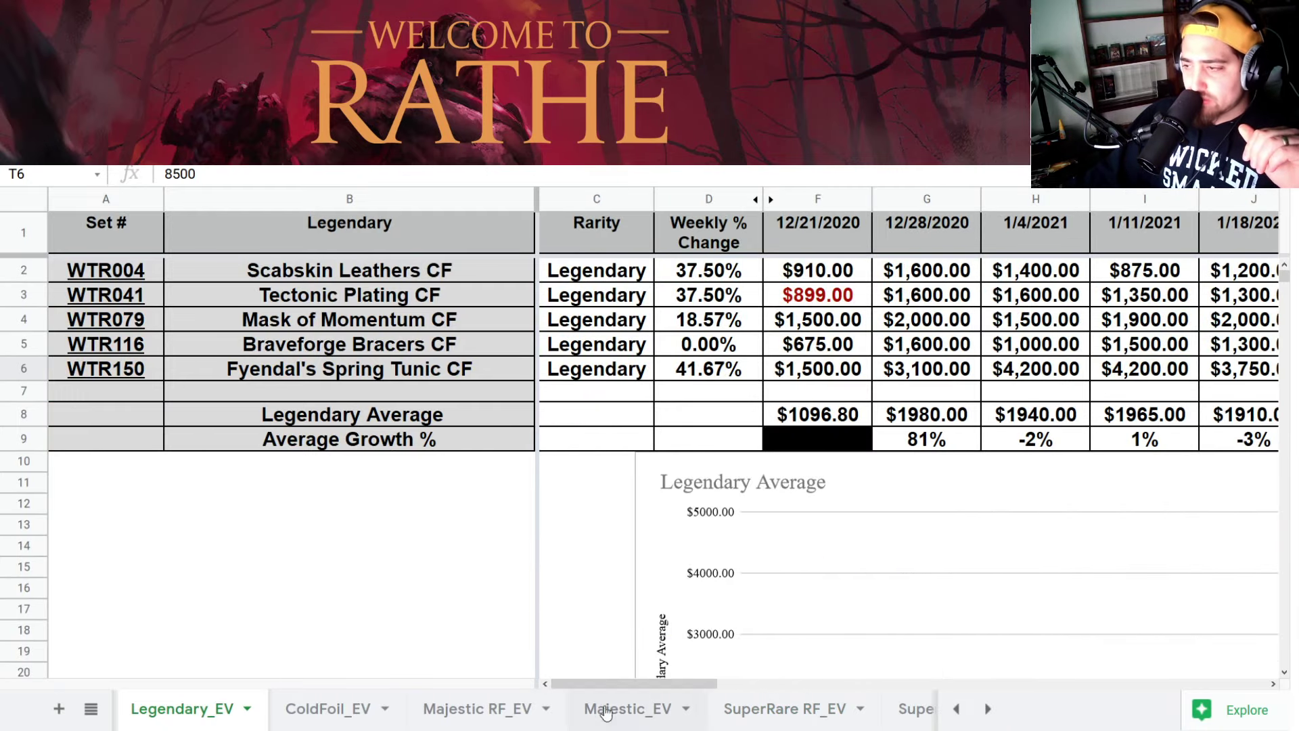
click(956, 709)
click(203, 707)
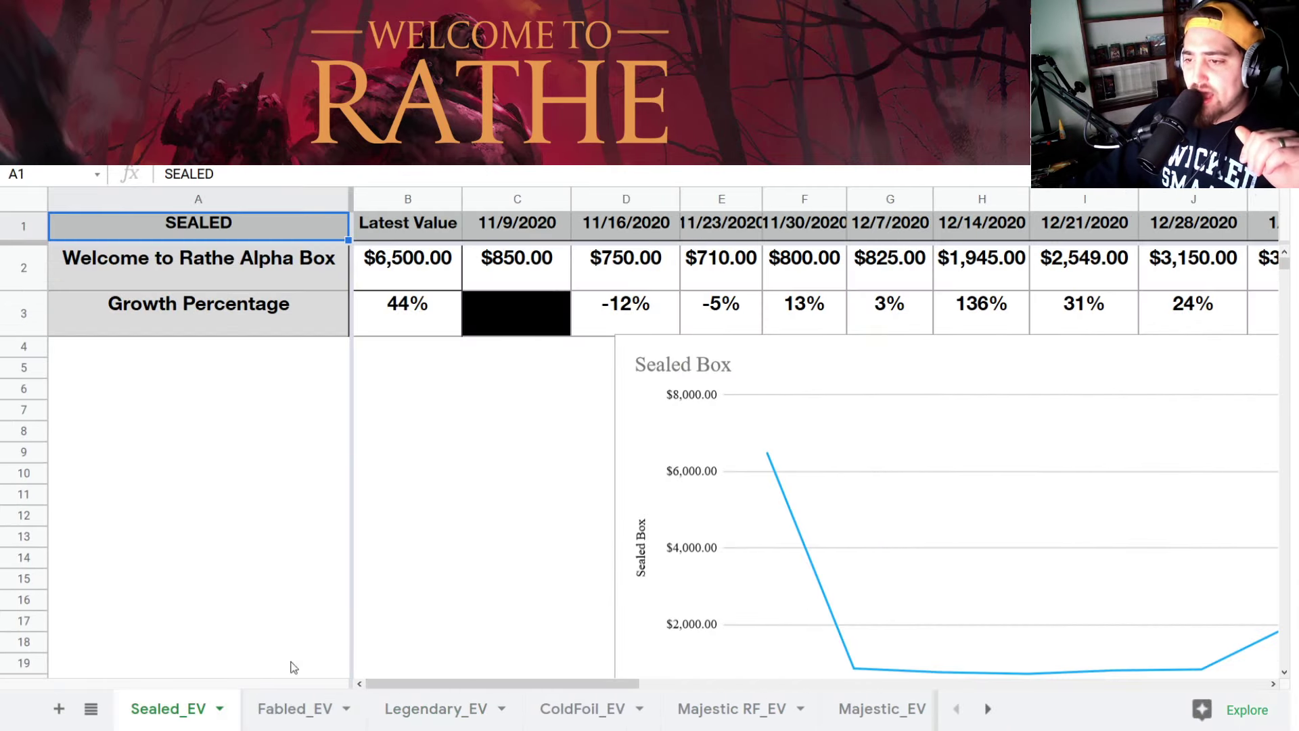
- Check the 4/4/2021 price and growth percentage of the Welcome to Rathe Alpha Box
drag(596, 684, 1157, 636)
click(1178, 268)
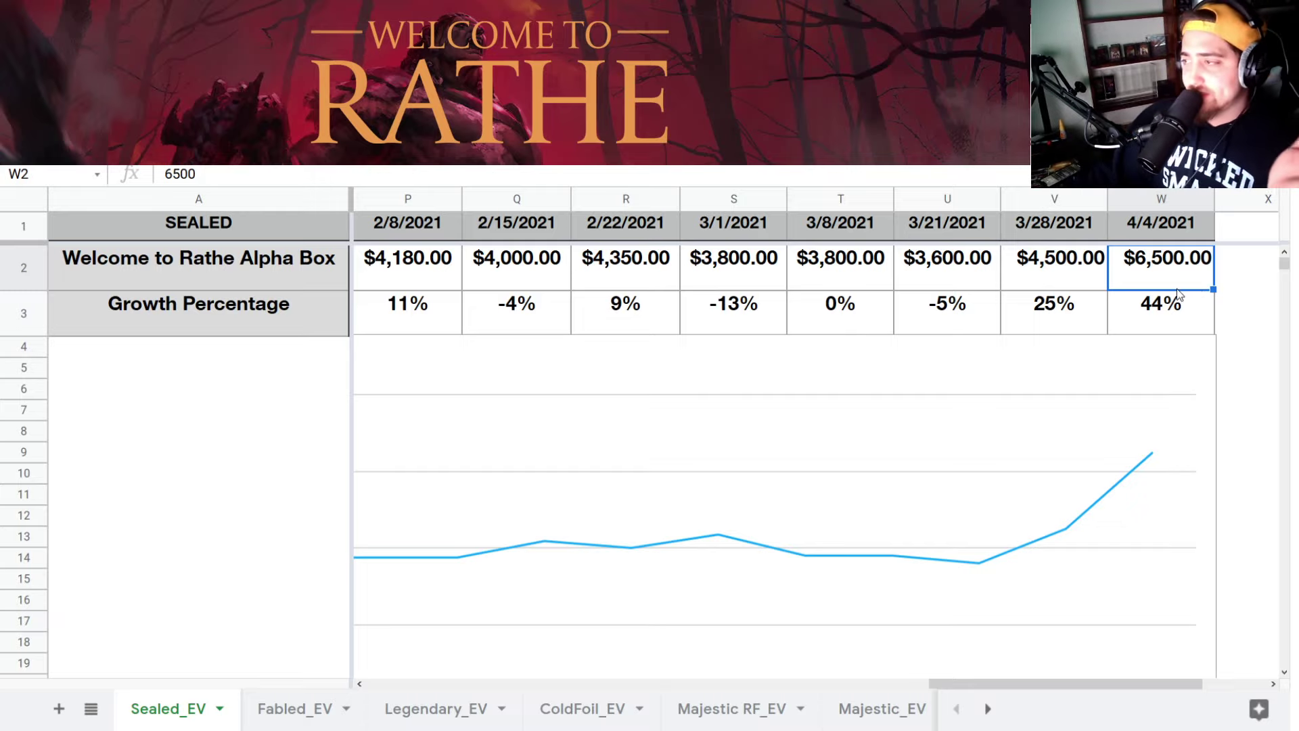
click(1196, 317)
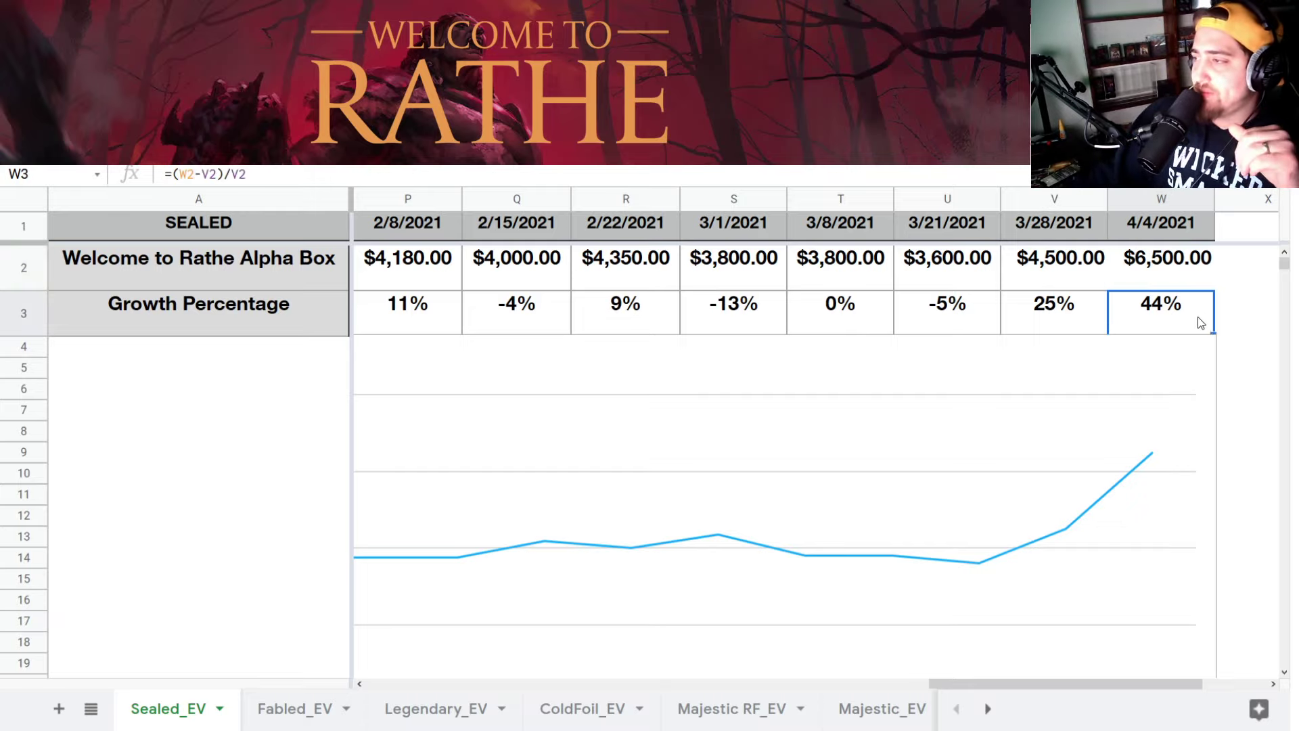
click(1189, 265)
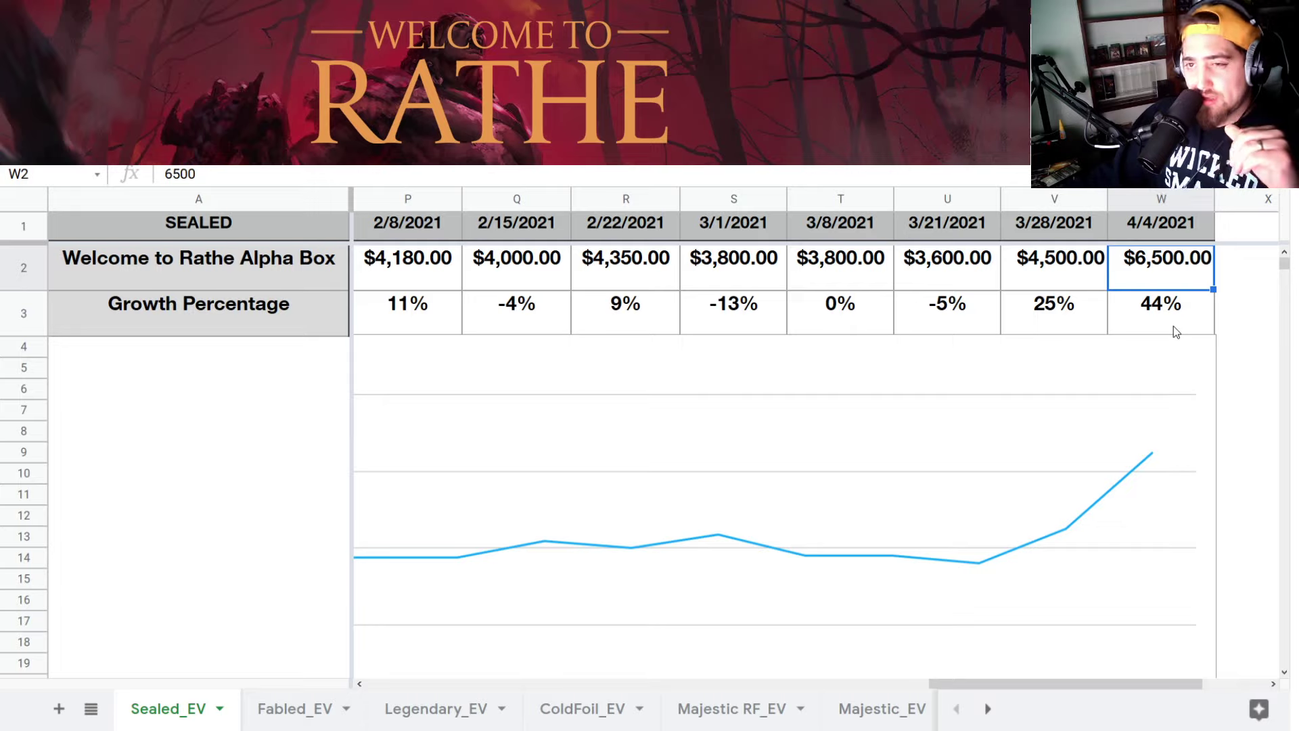
click(1129, 310)
- Examine the sealed box price chart and check the 3/1/2021 box price for comparison
scroll(1100, 384, down, 2)
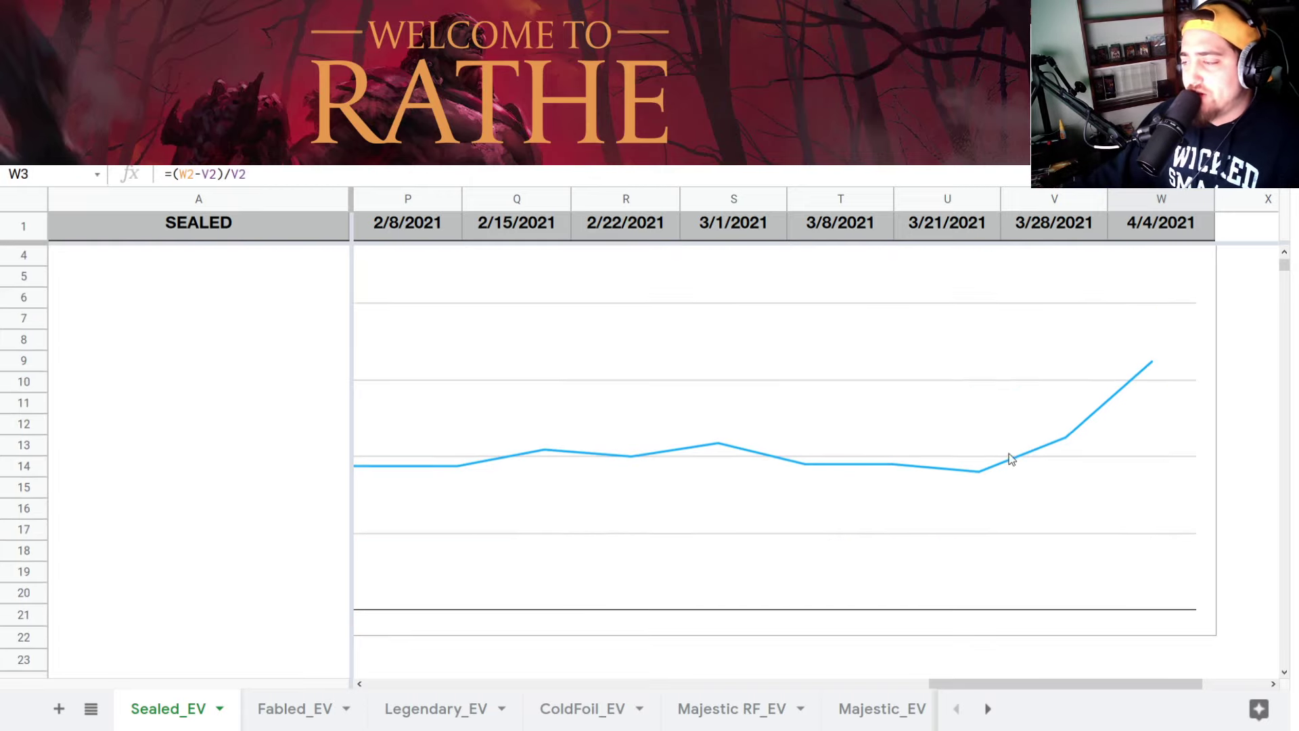
scroll(1009, 458, up, 2)
drag(1067, 684, 1056, 659)
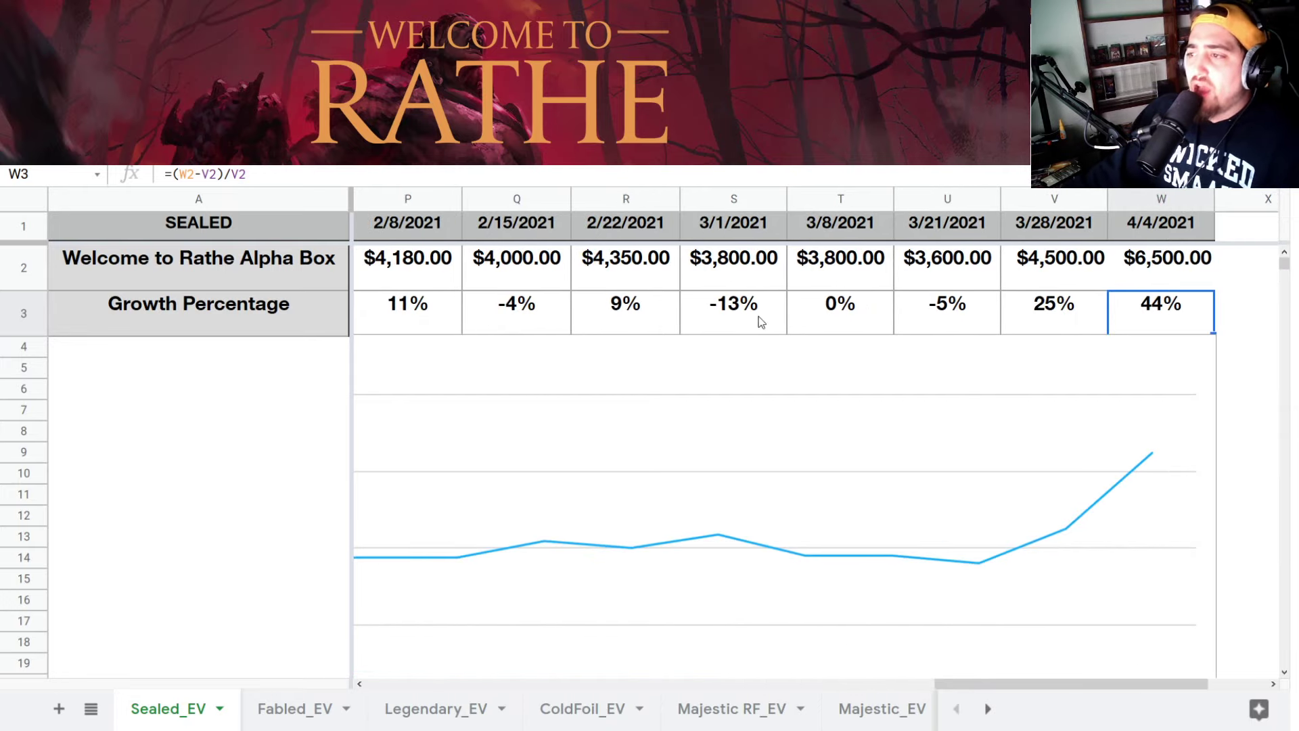
click(776, 277)
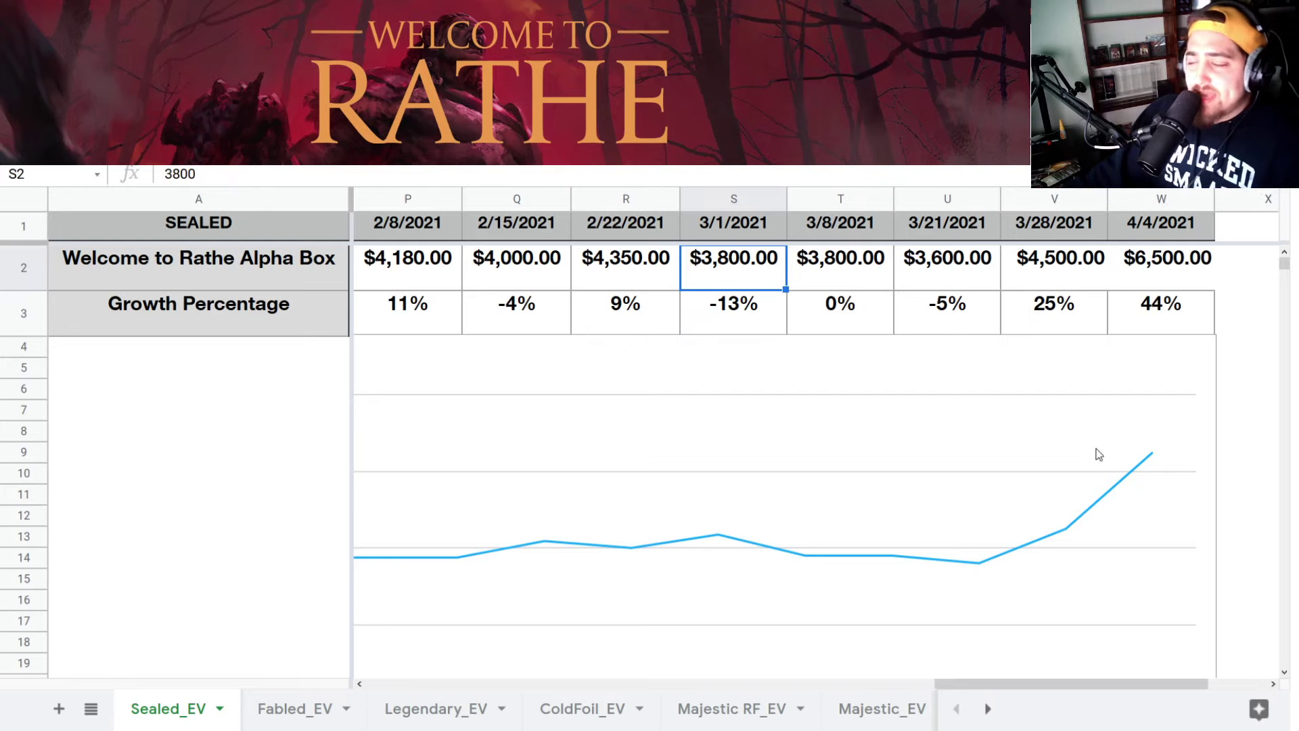
- Open the Fabled_EV sheet at the latest Heart of Fyendal prices, and switch to the Facebook marketplace post about the card's sale
click(268, 709)
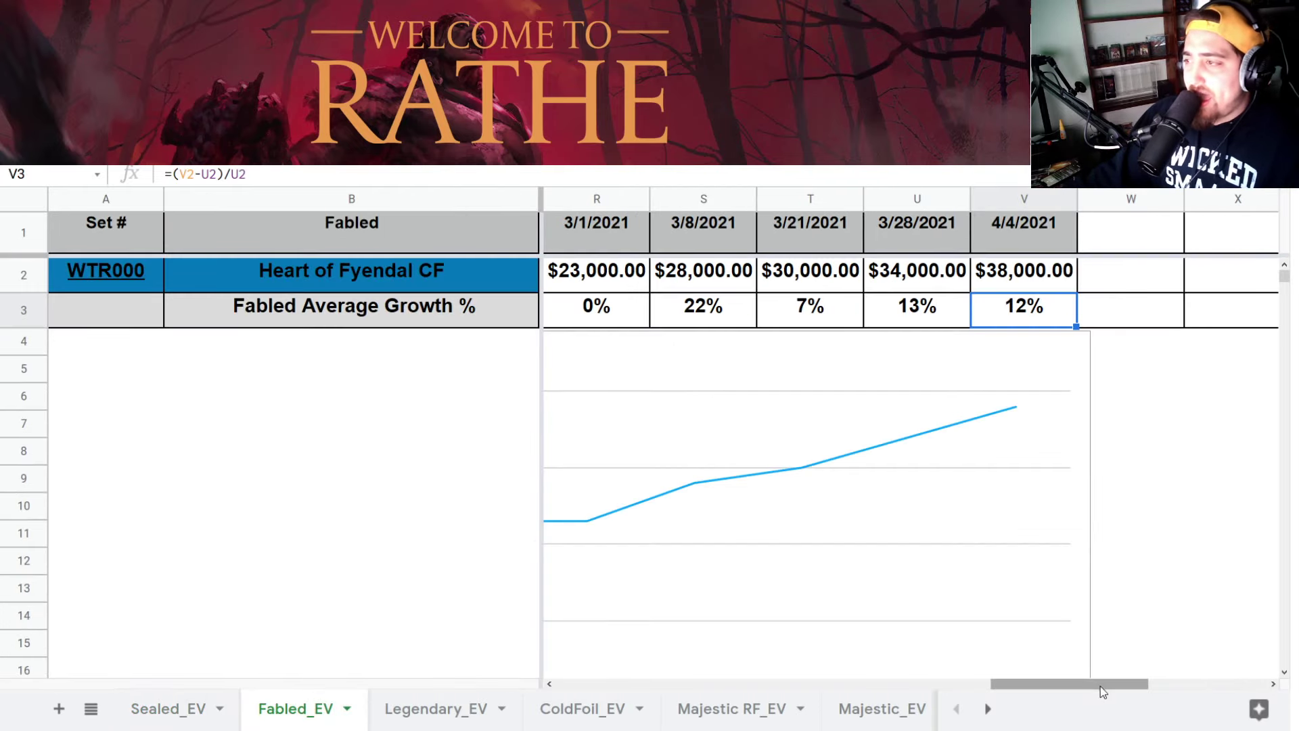
drag(1098, 688, 1097, 690)
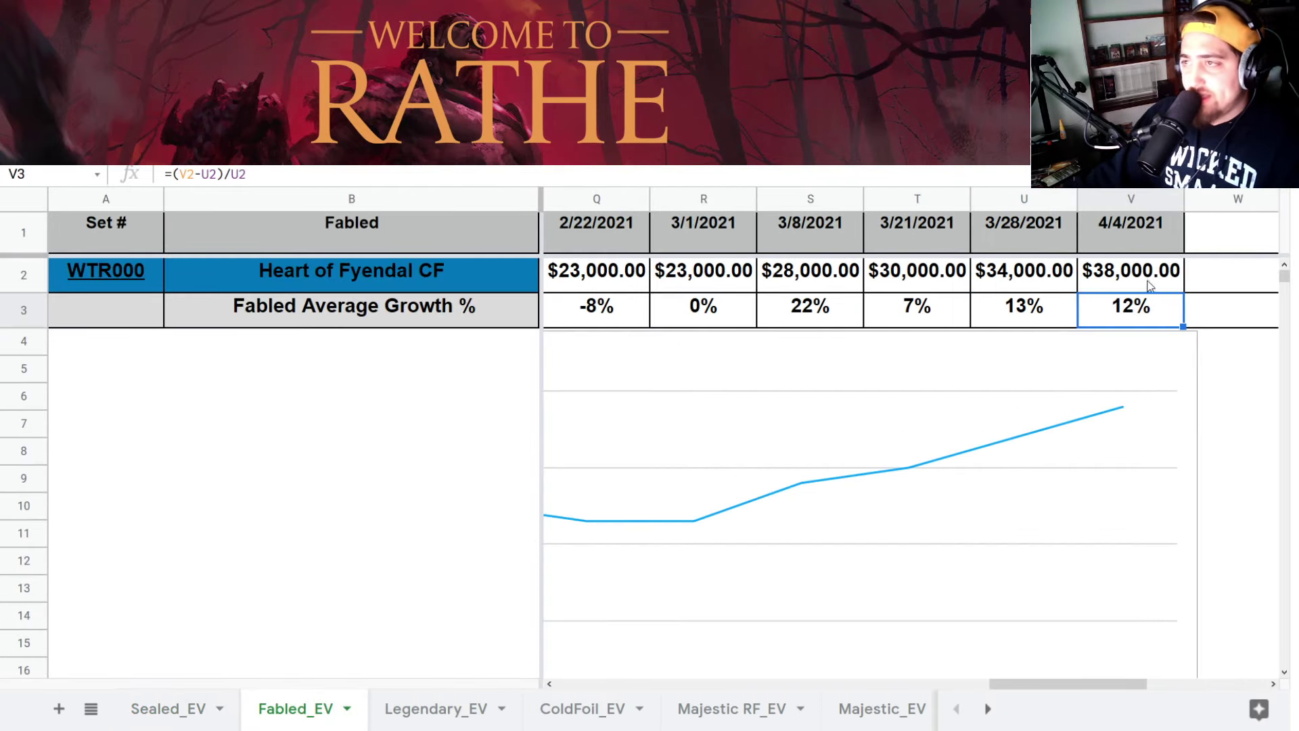
key(alt+Tab)
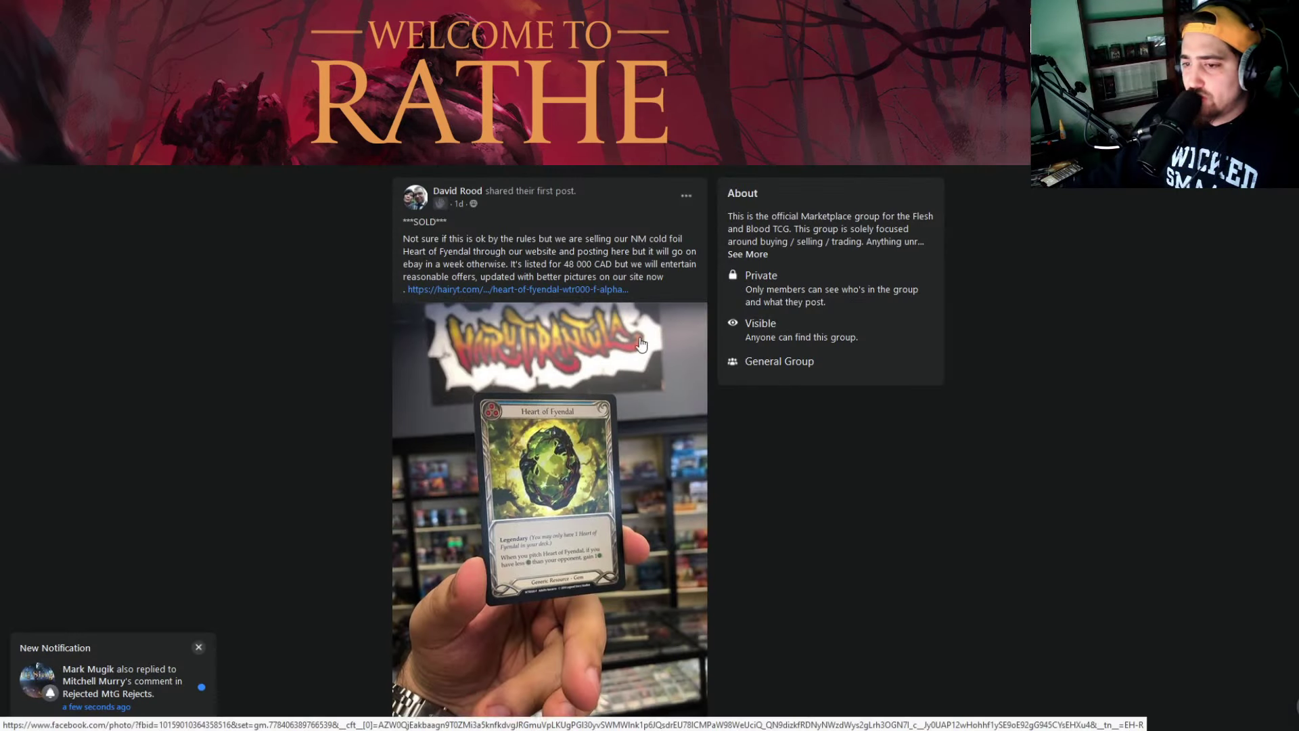
scroll(201, 651, down, 1)
scroll(522, 245, up, 2)
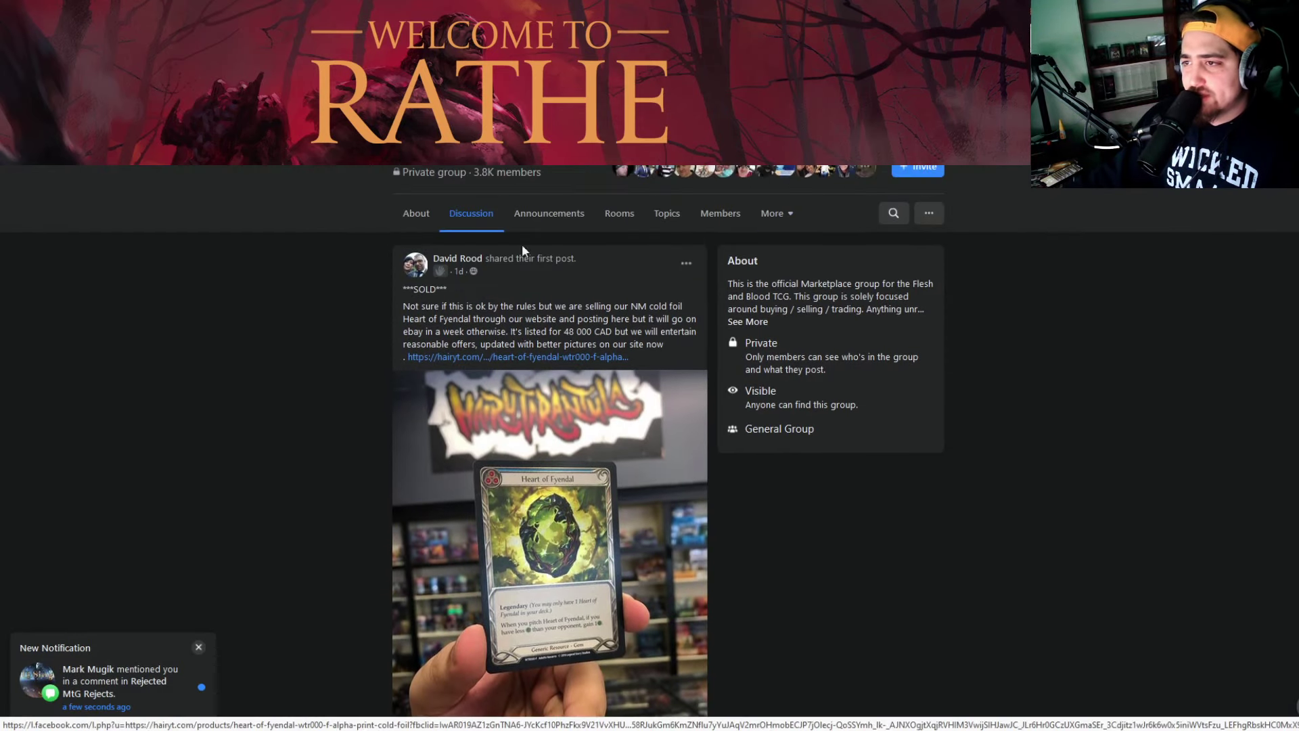
scroll(542, 295, down, 1)
- Highlight the CAD listing price in the Heart of Fyendal post and look over the card photo
double_click(489, 251)
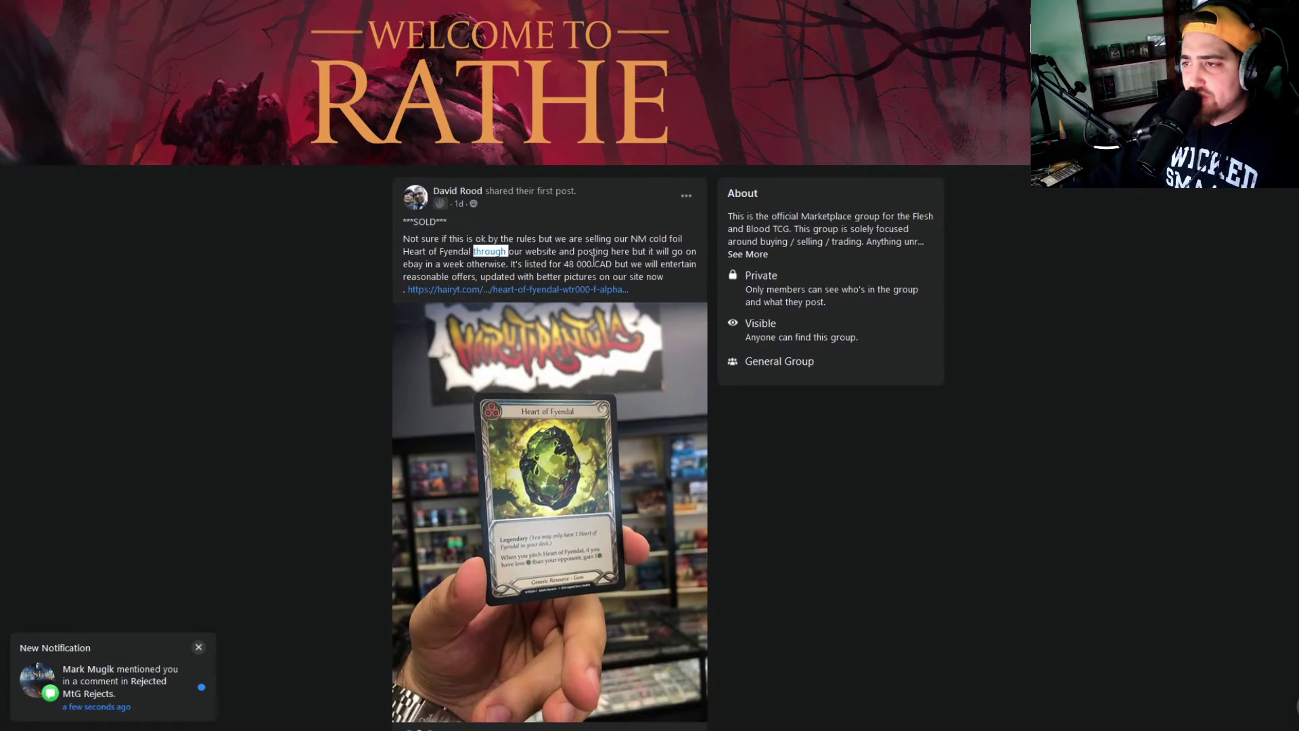
double_click(603, 264)
click(607, 267)
drag(607, 266, 507, 266)
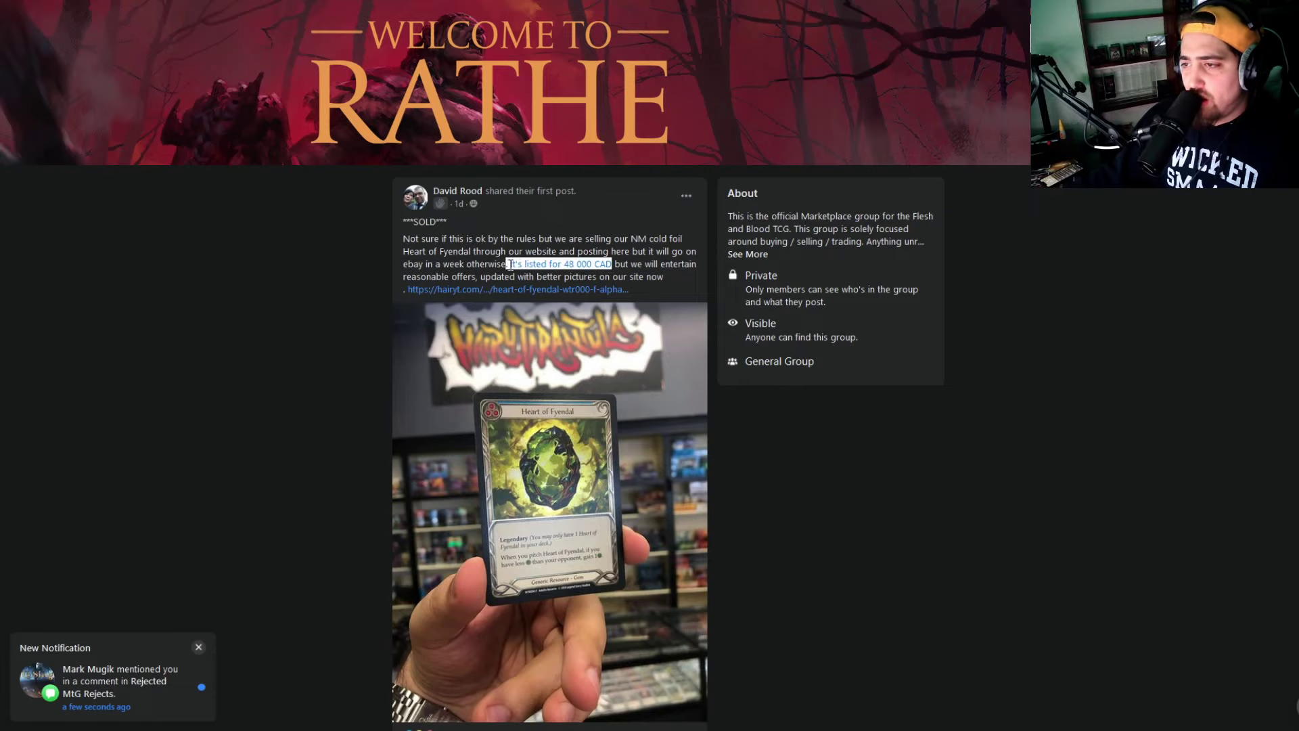
click(507, 265)
scroll(559, 392, down, 1)
scroll(559, 393, down, 1)
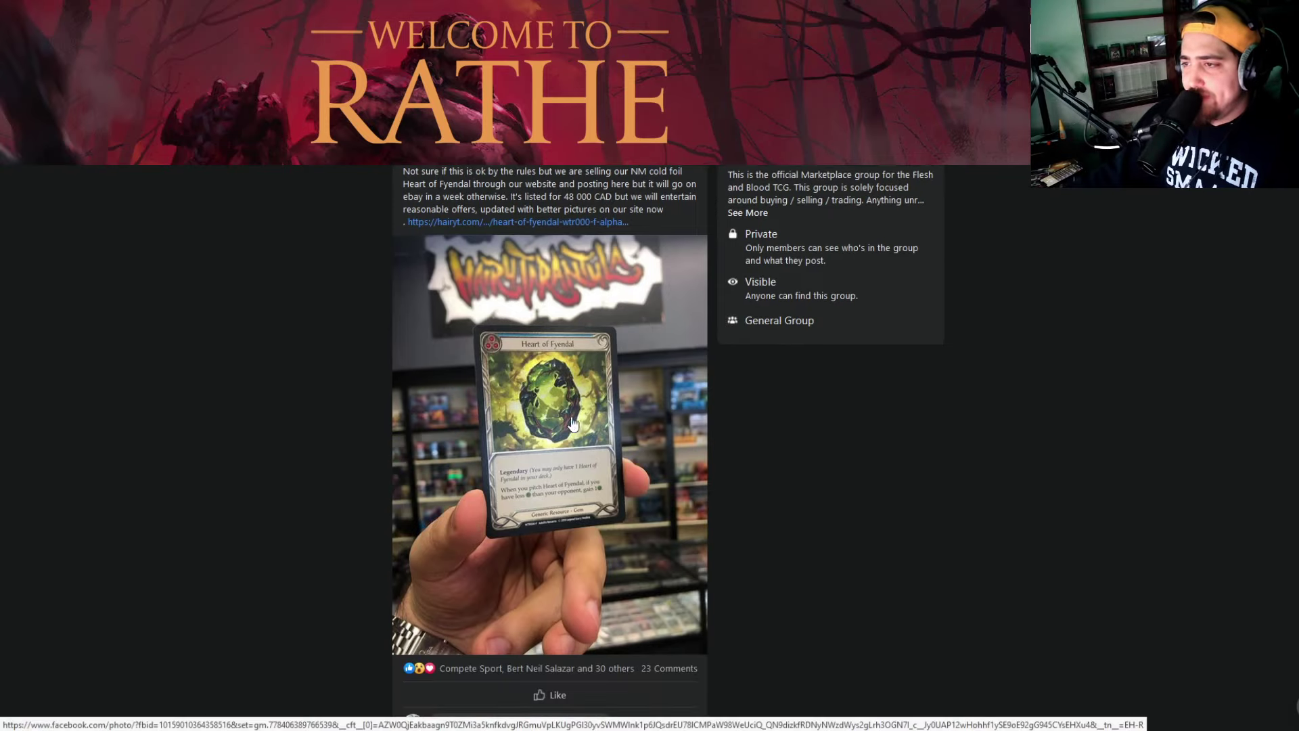
- Return to the Fabled_EV sheet and check Heart of Fyendal's 4/4/2021 price and growth percentage
key(ctrl+Tab)
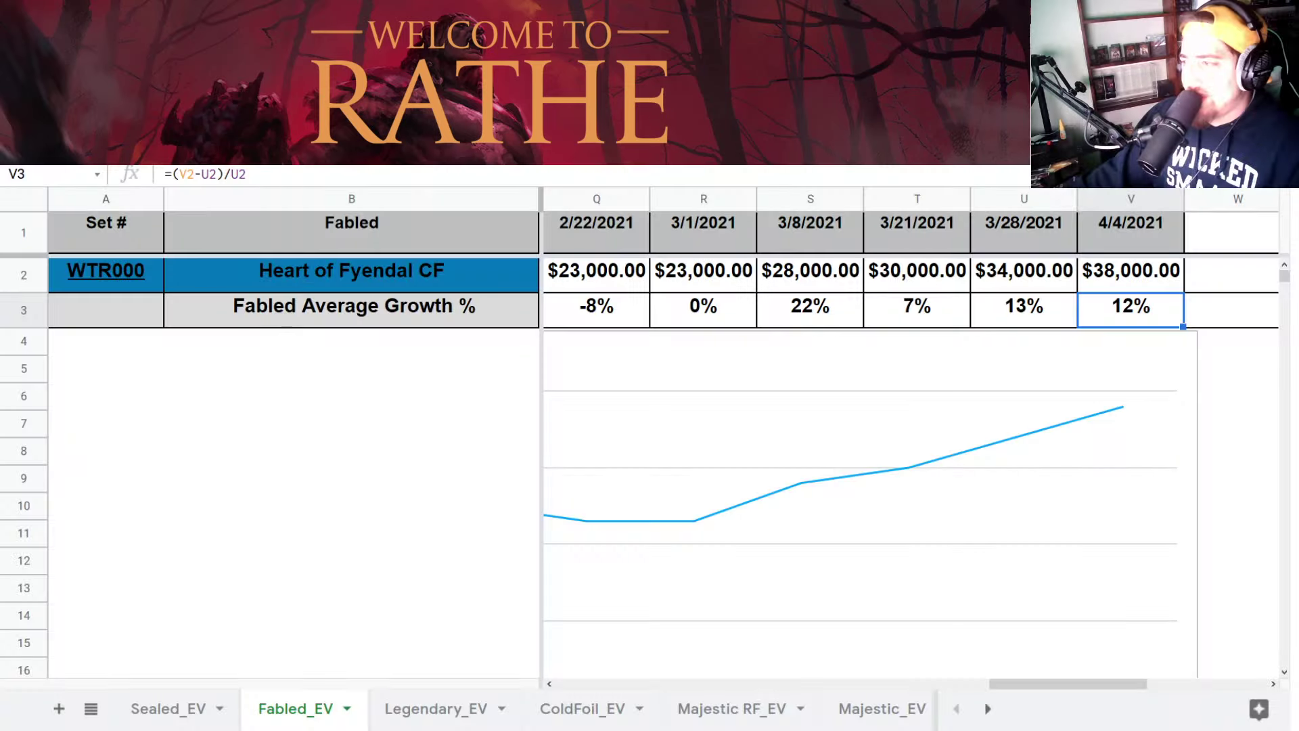
click(1122, 282)
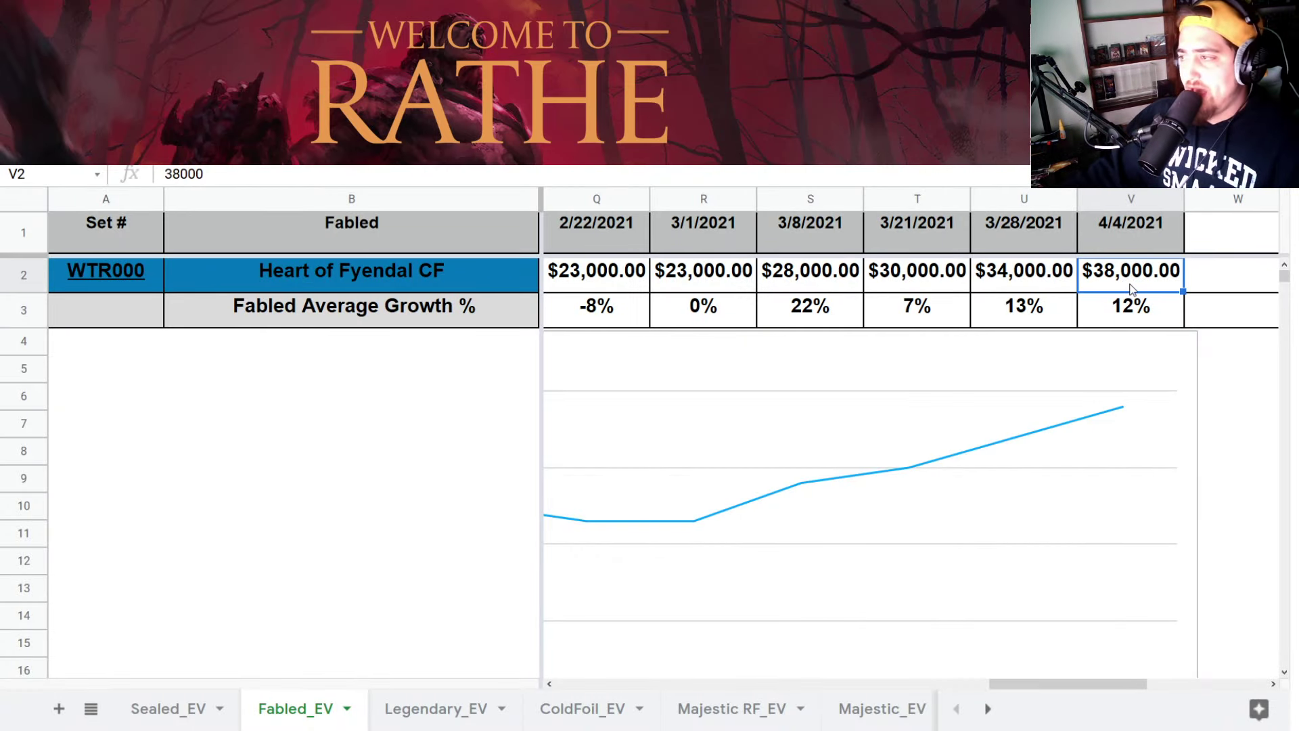
click(1156, 316)
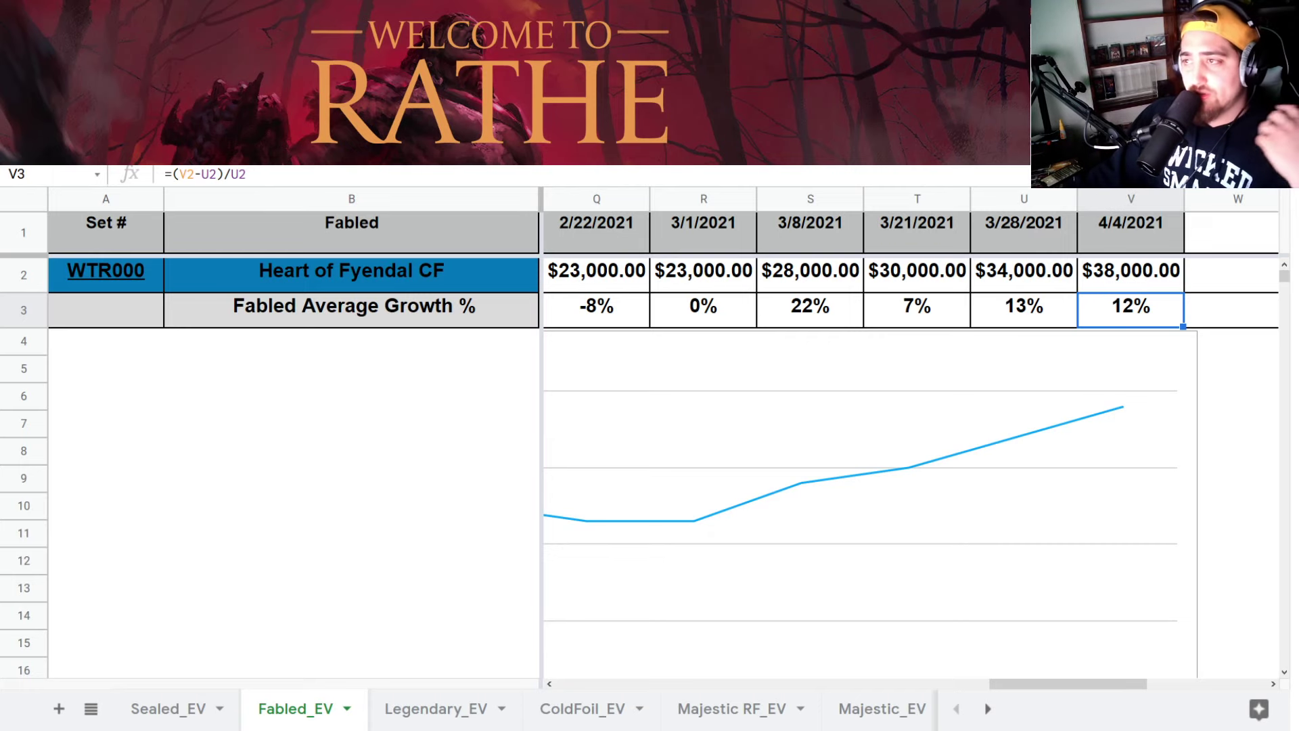
- Switch to the YouTube interview about the Flesh and Blood card sale and highlight its title around the sale price
key(ctrl+Tab)
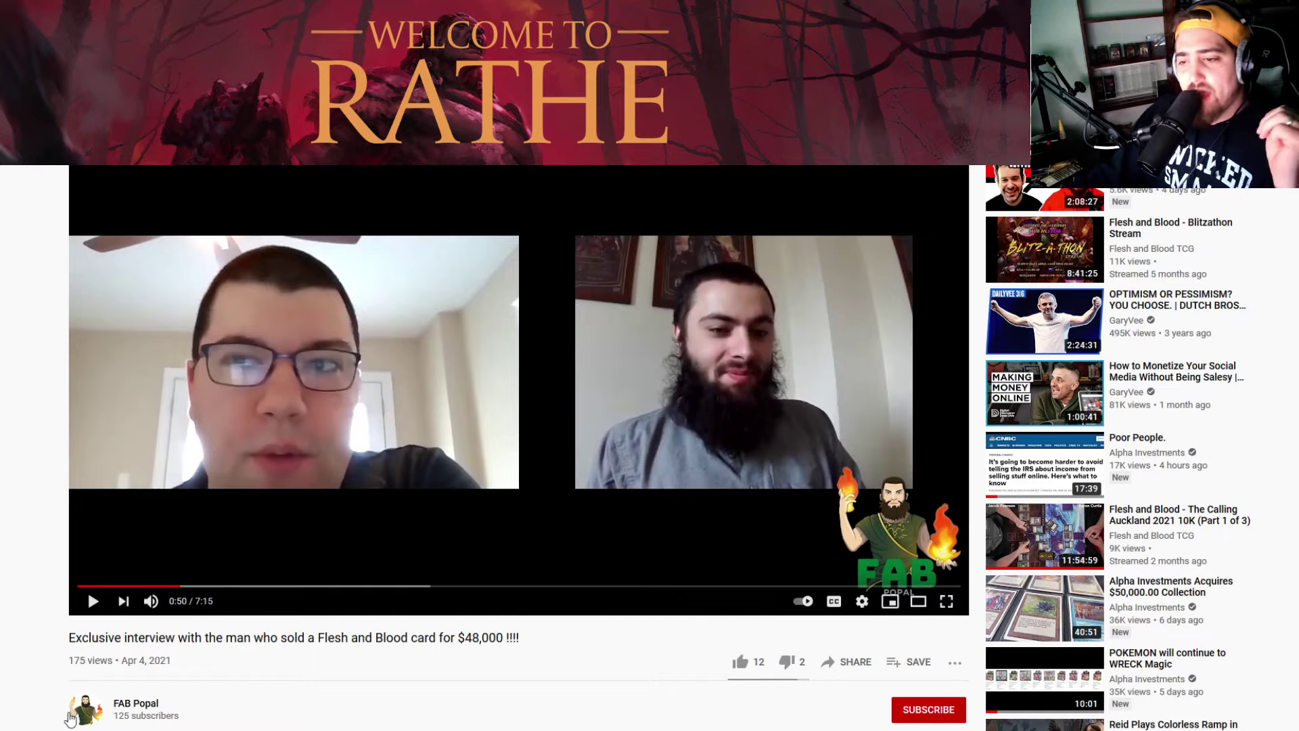
triple_click(246, 640)
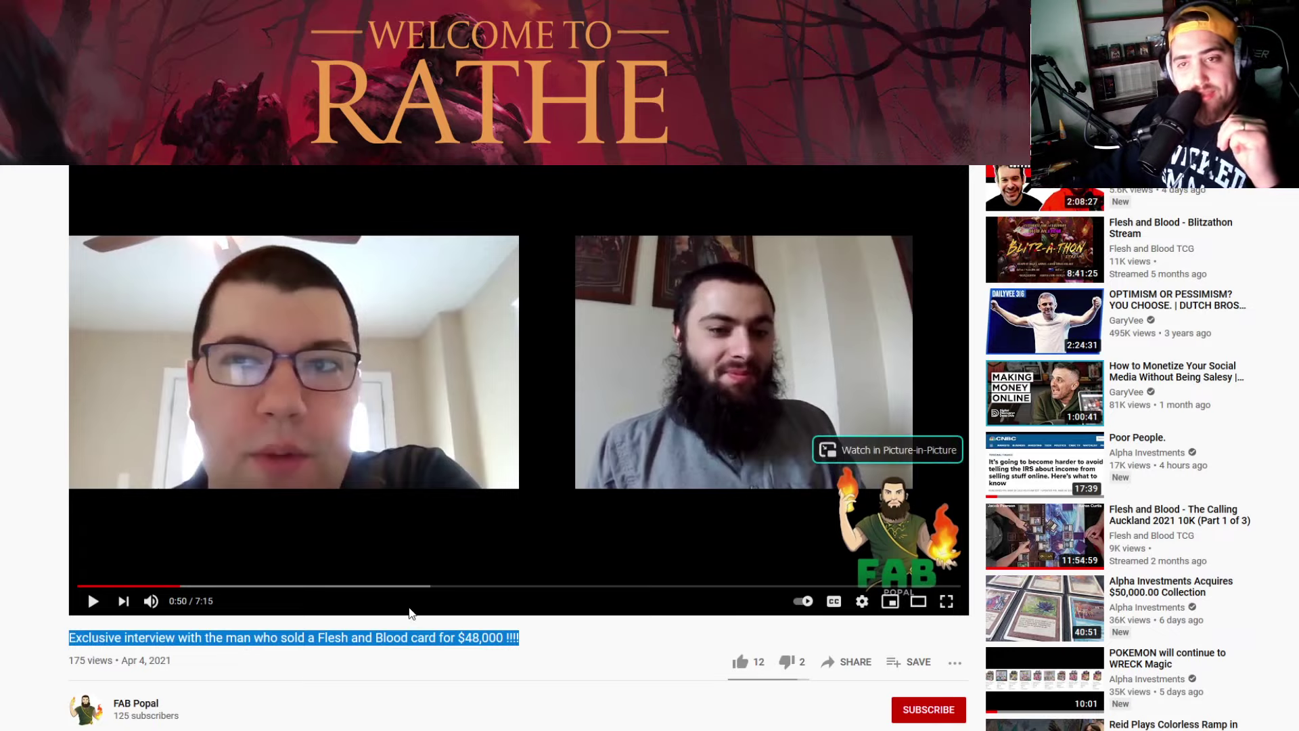
drag(465, 637, 438, 640)
click(456, 639)
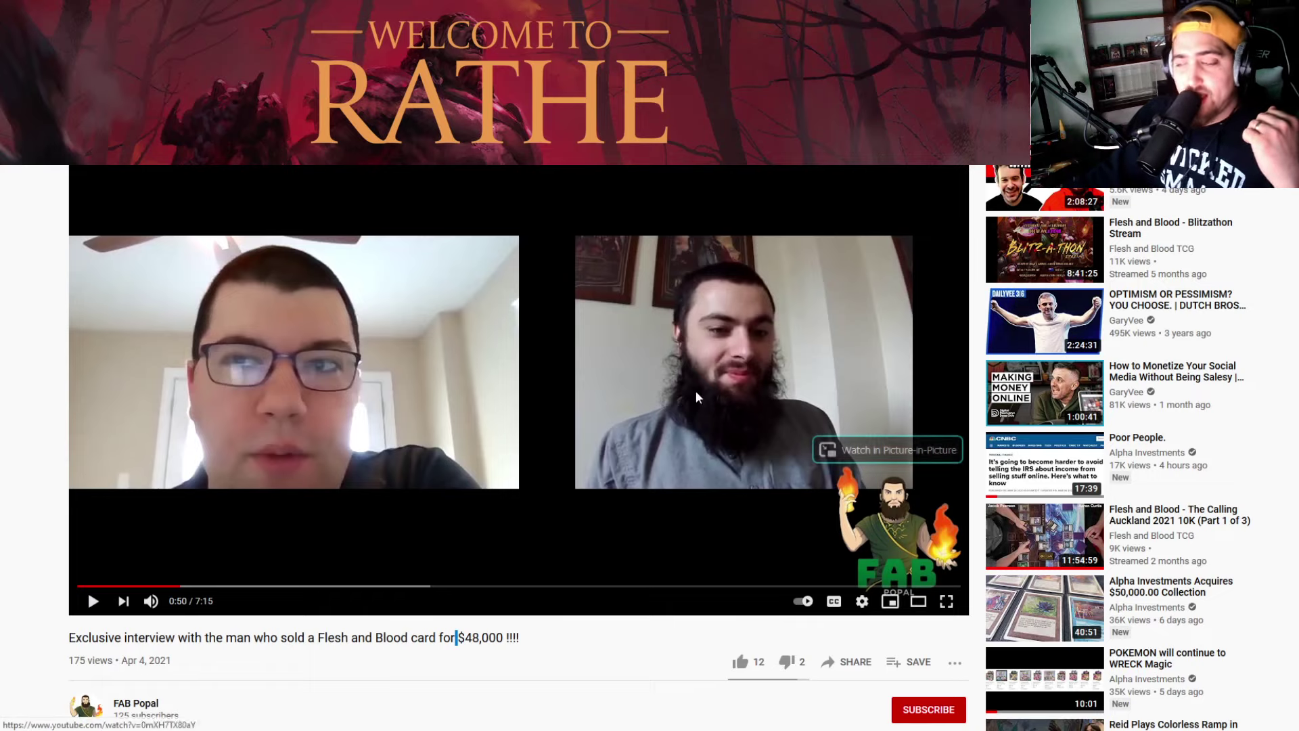
- Look through the interview video's description and comments, and return to its title
scroll(750, 546, down, 5)
scroll(84, 487, up, 2)
scroll(181, 570, down, 1)
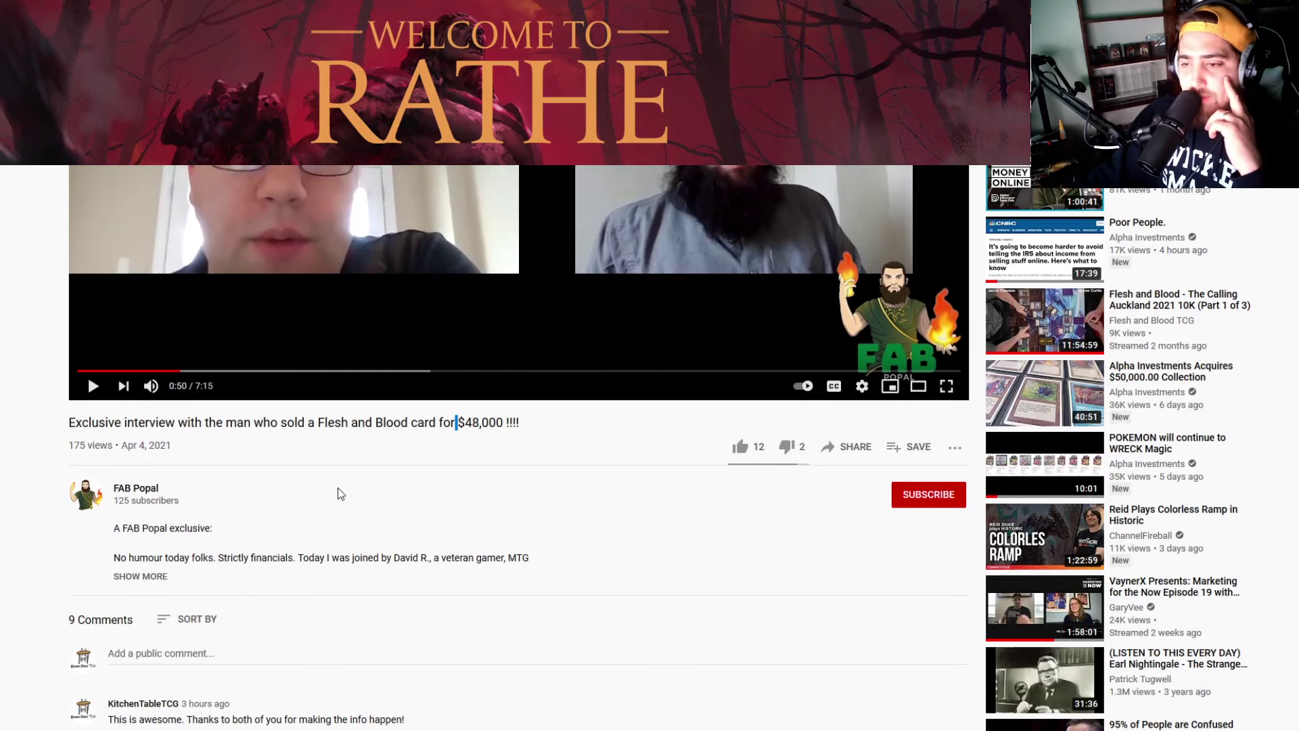
scroll(338, 487, up, 2)
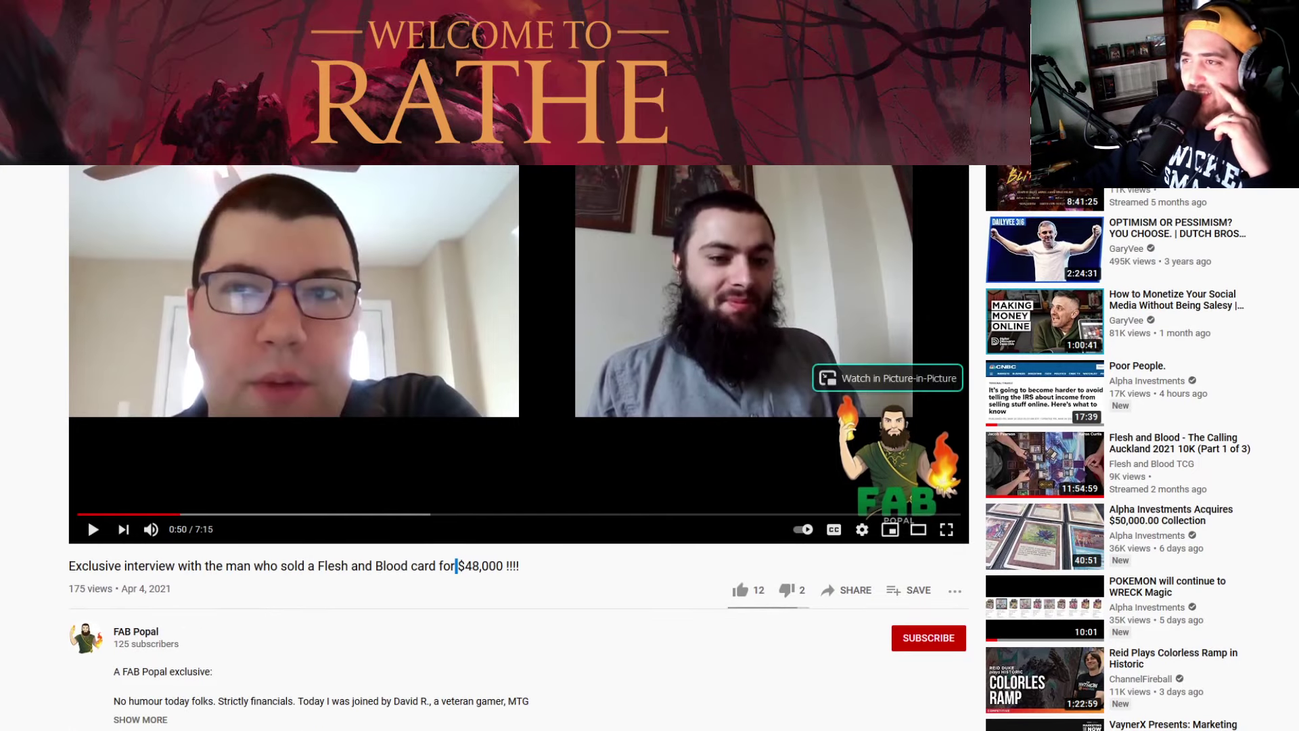
- Return to the tracker spreadsheet, open the Legendary_EV sheet and check Mask of Momentum CF's 4/4/2021 price
key(alt+Tab)
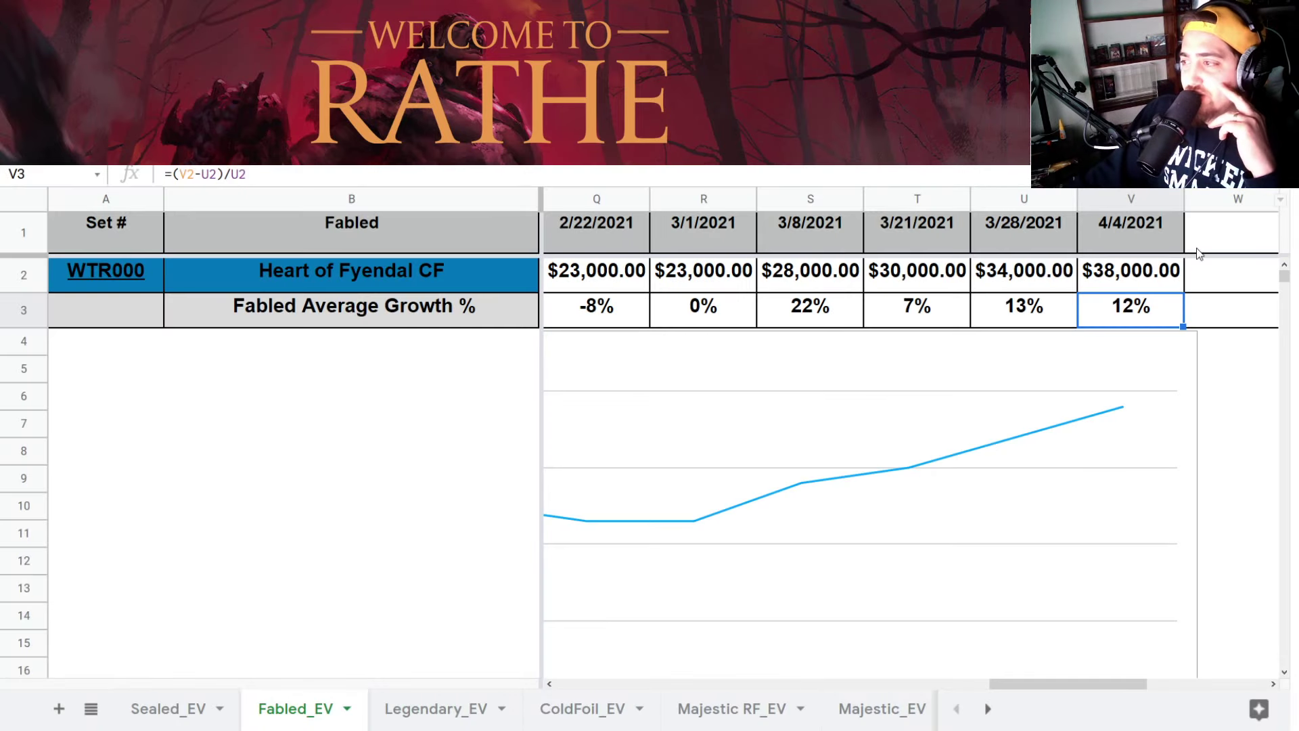
click(433, 709)
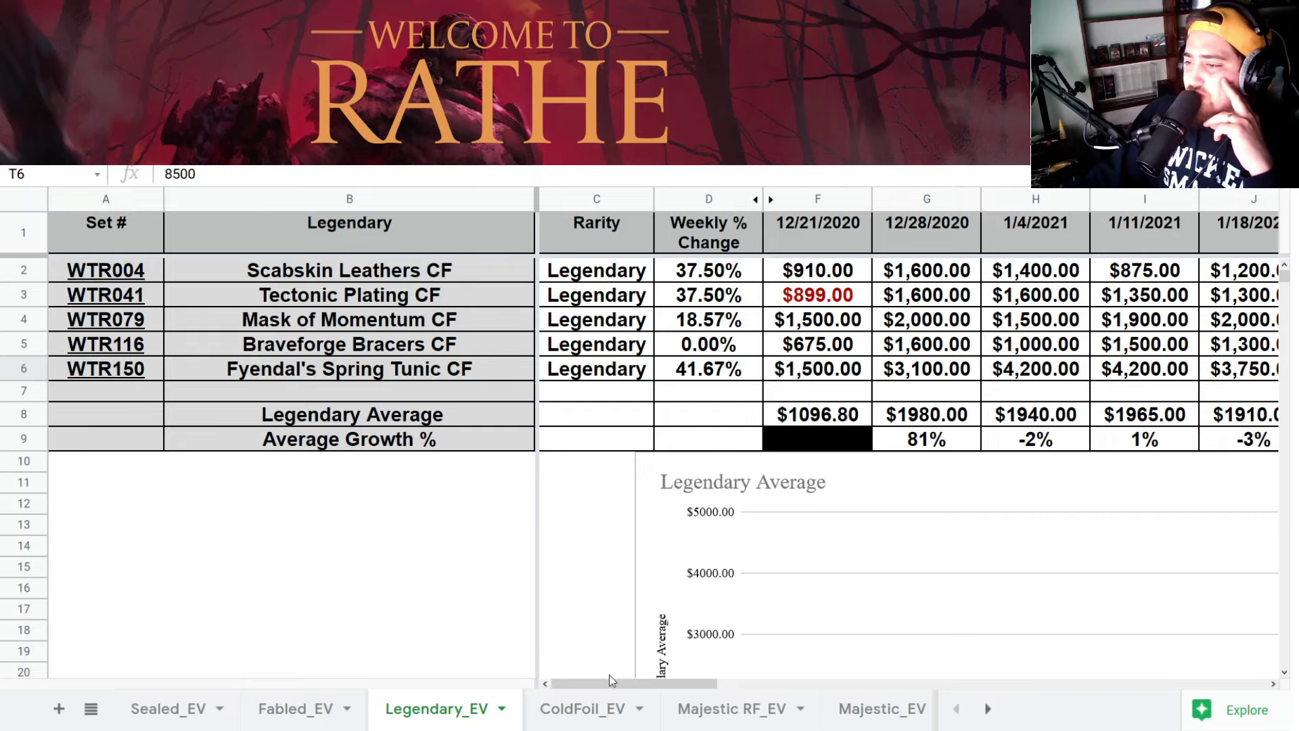
drag(612, 680, 1033, 662)
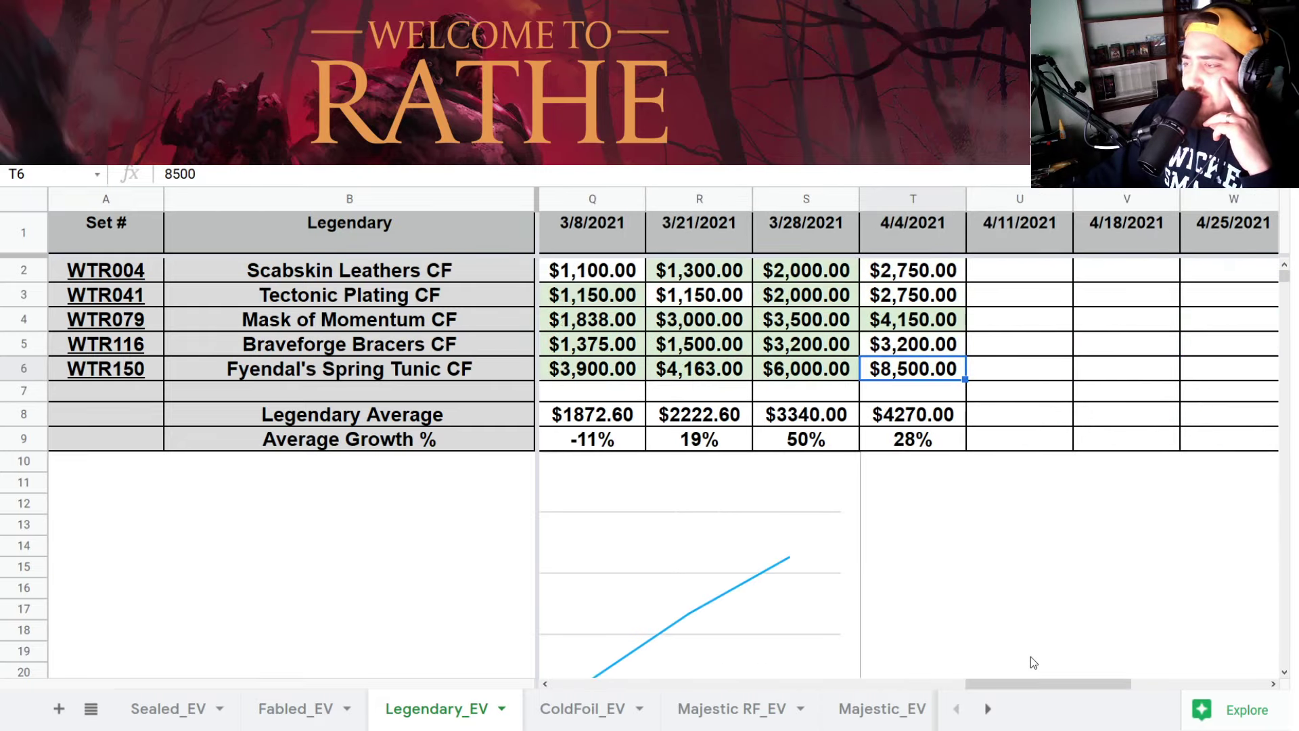
click(944, 327)
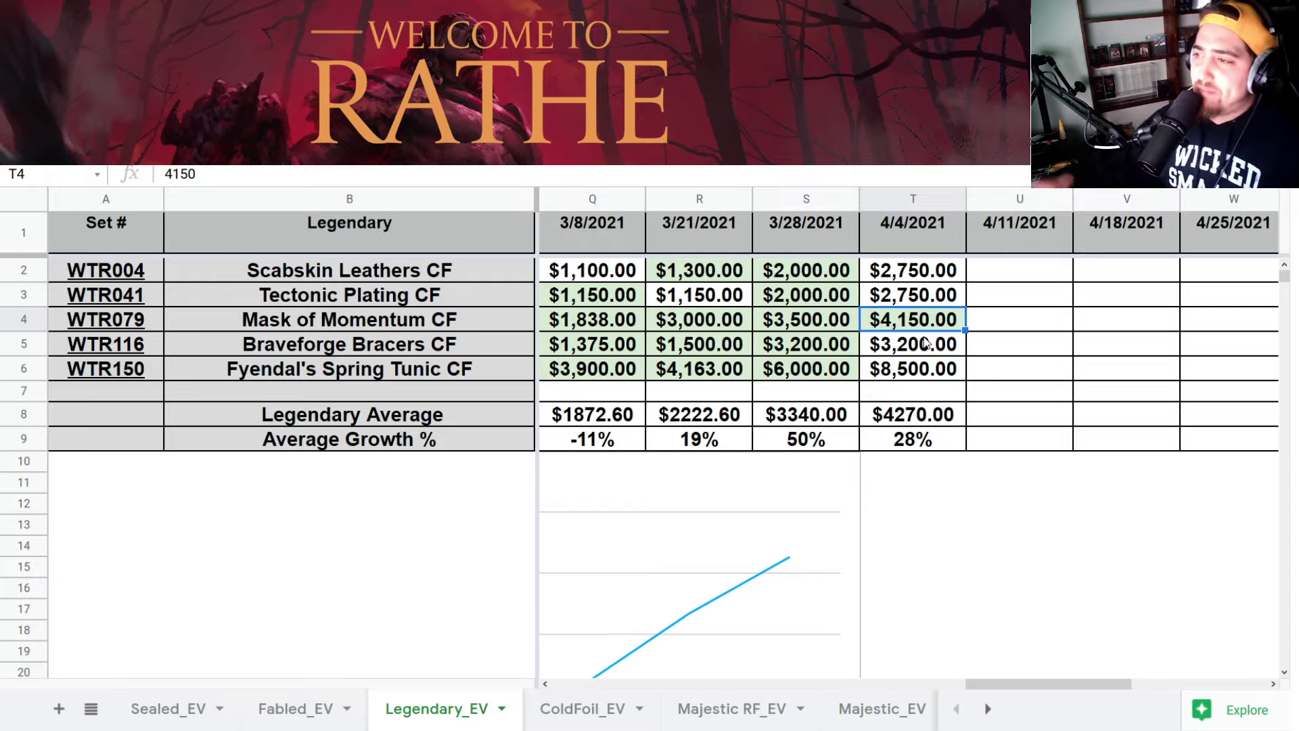
- Compare the 3/28/2021 and 4/4/2021 prices of Scabskin Leathers CF and Tectonic Plating CF
click(946, 278)
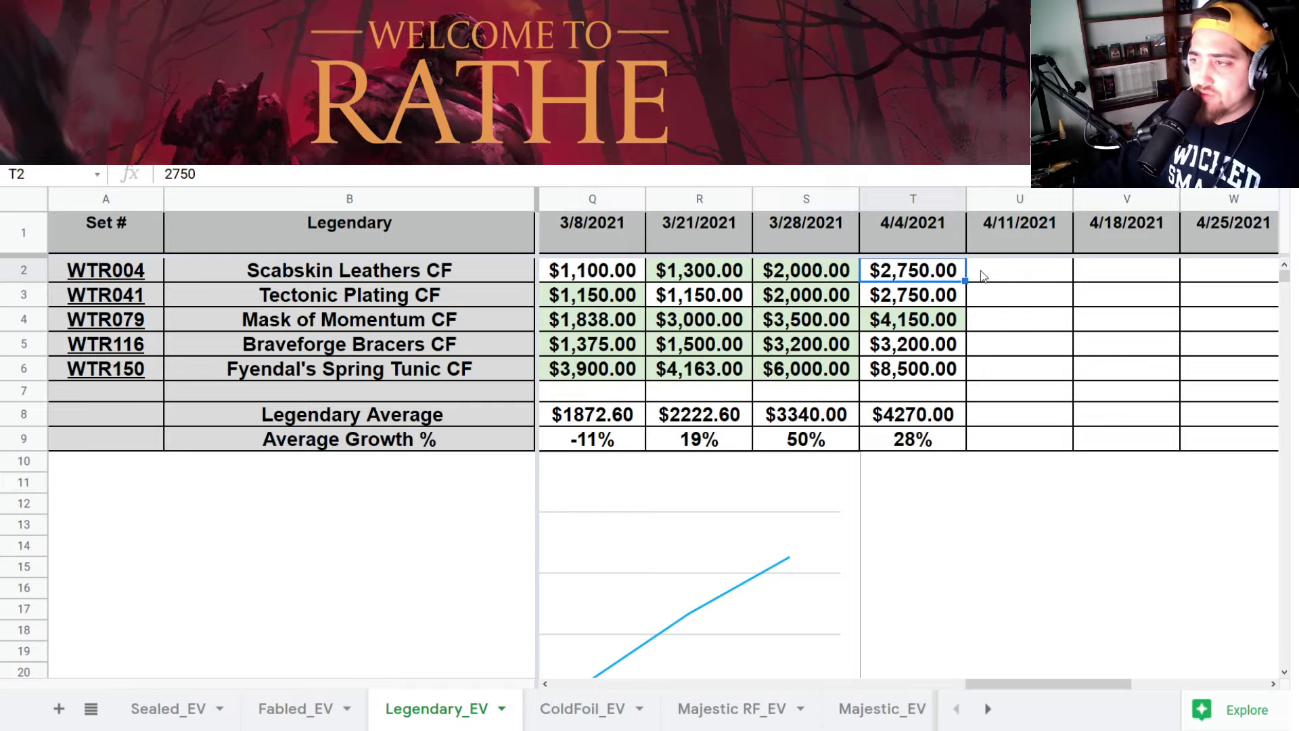
click(827, 269)
click(831, 295)
click(886, 269)
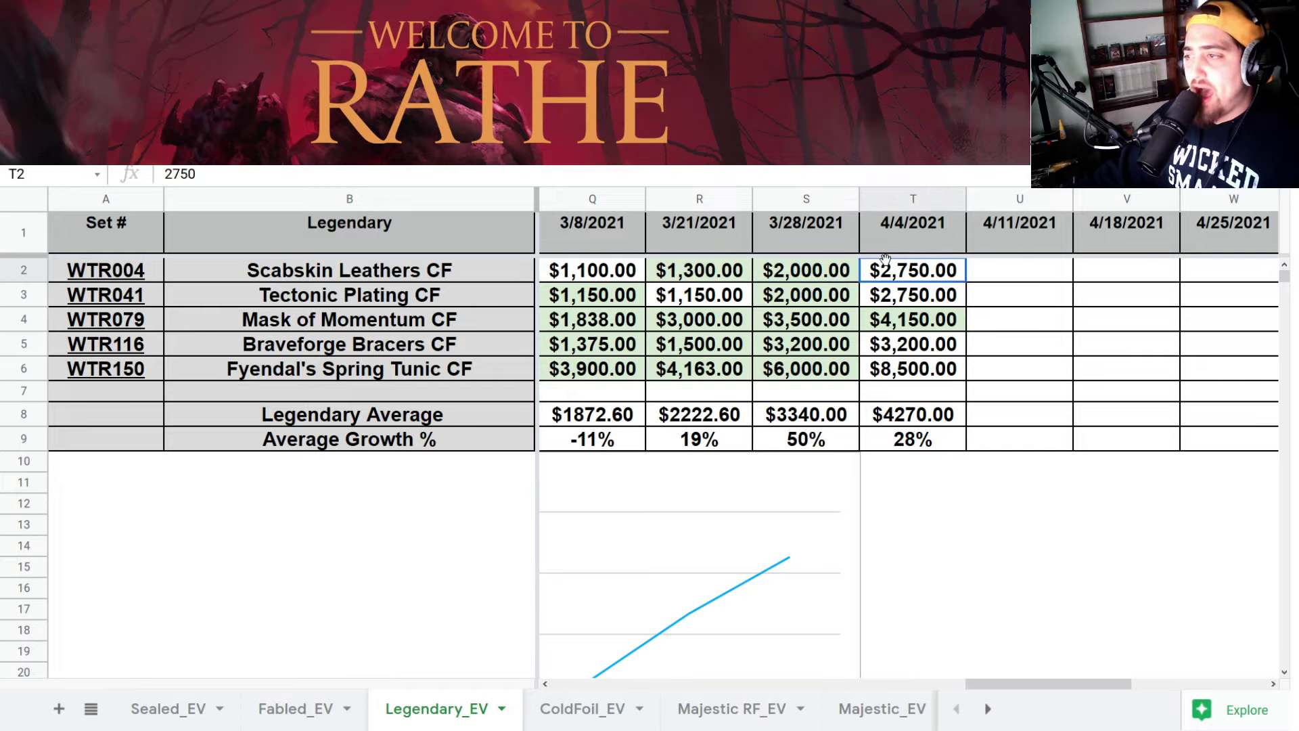
click(897, 296)
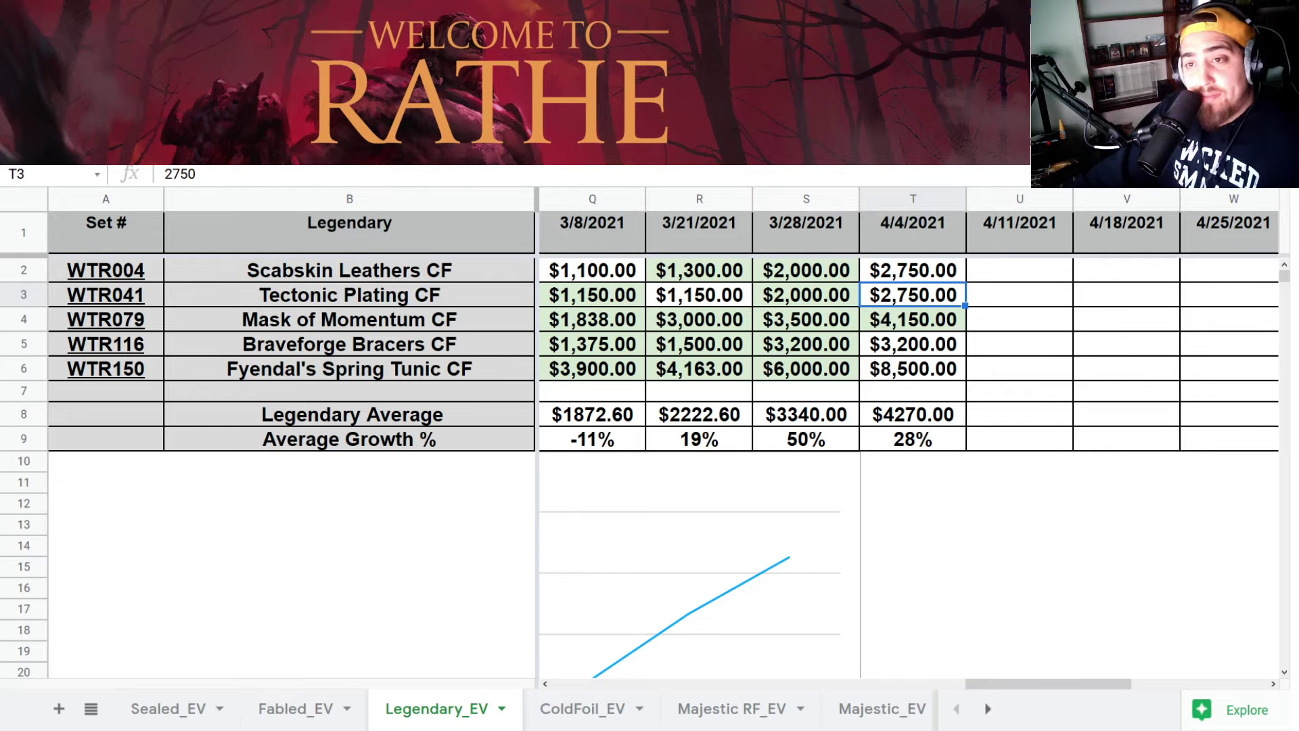
- Find Tectonic Plating's sold results, open the 3 April cold foil auction's original eBay listing and browse its card photos
key(ctrl+Tab)
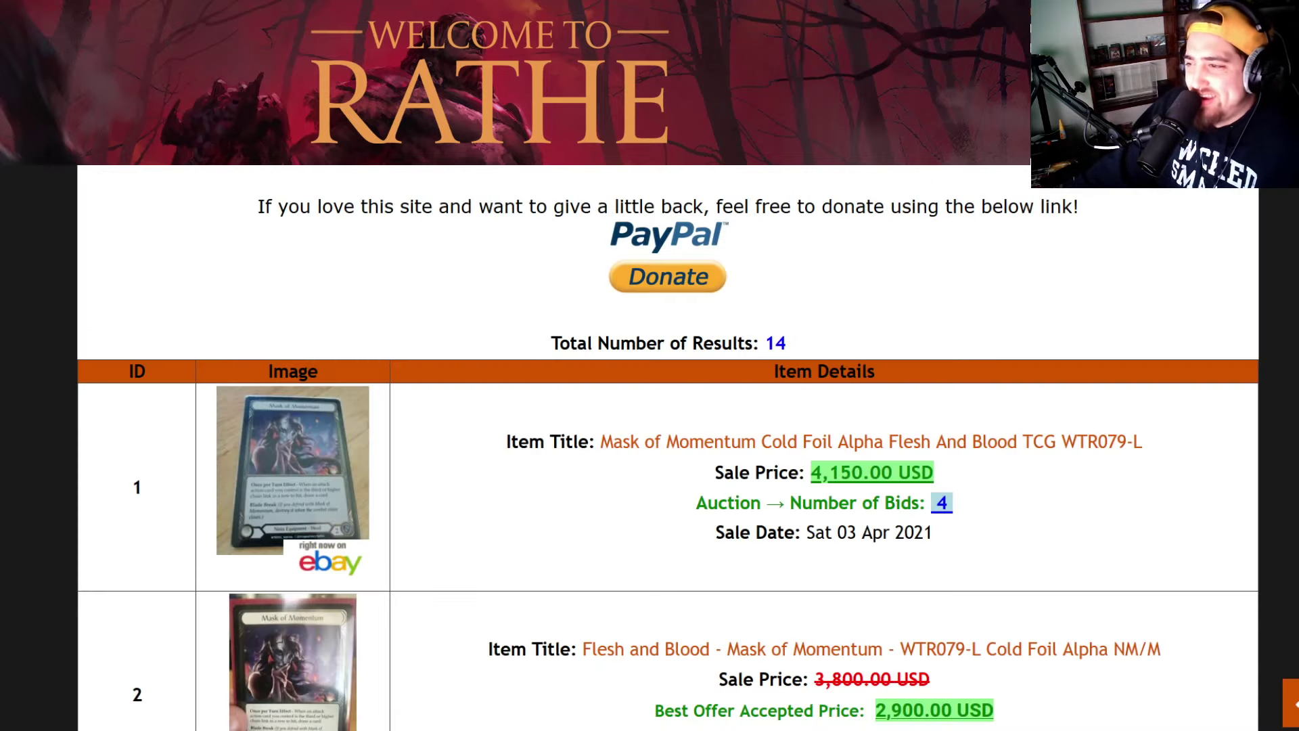
key(ctrl+Tab)
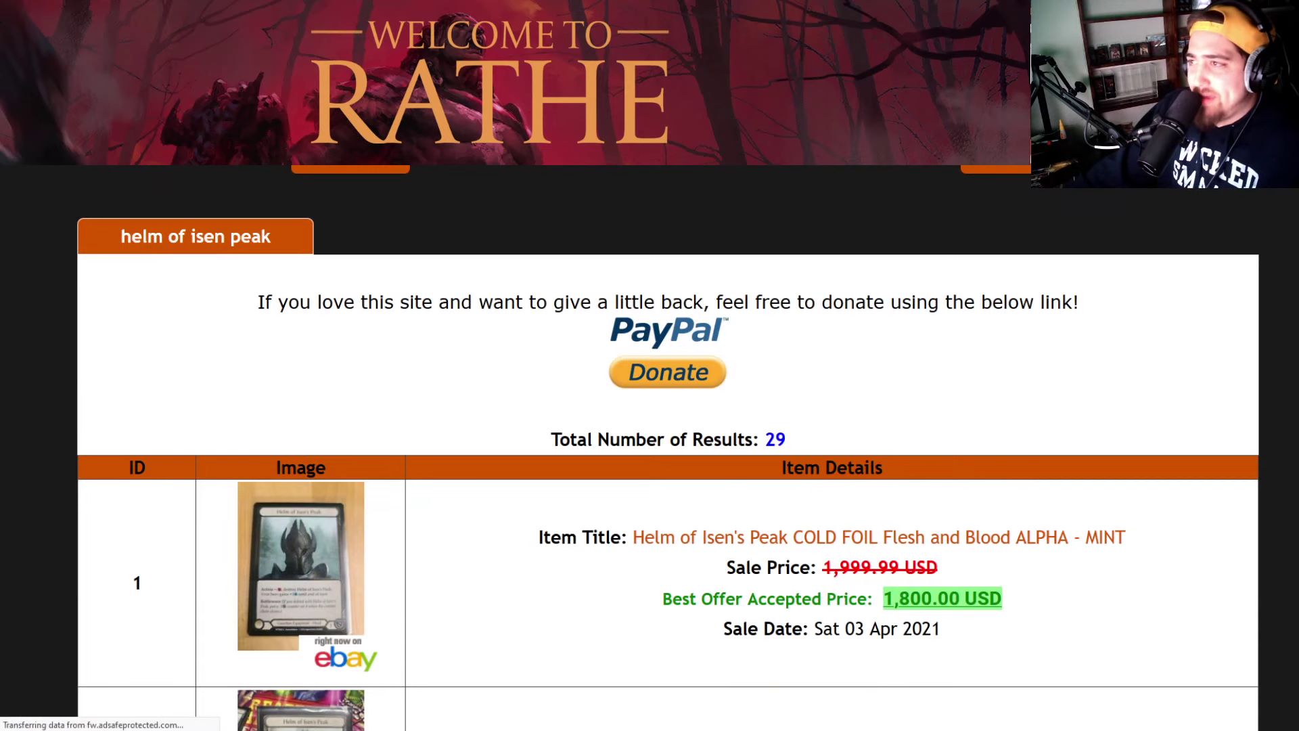
key(ctrl+Tab)
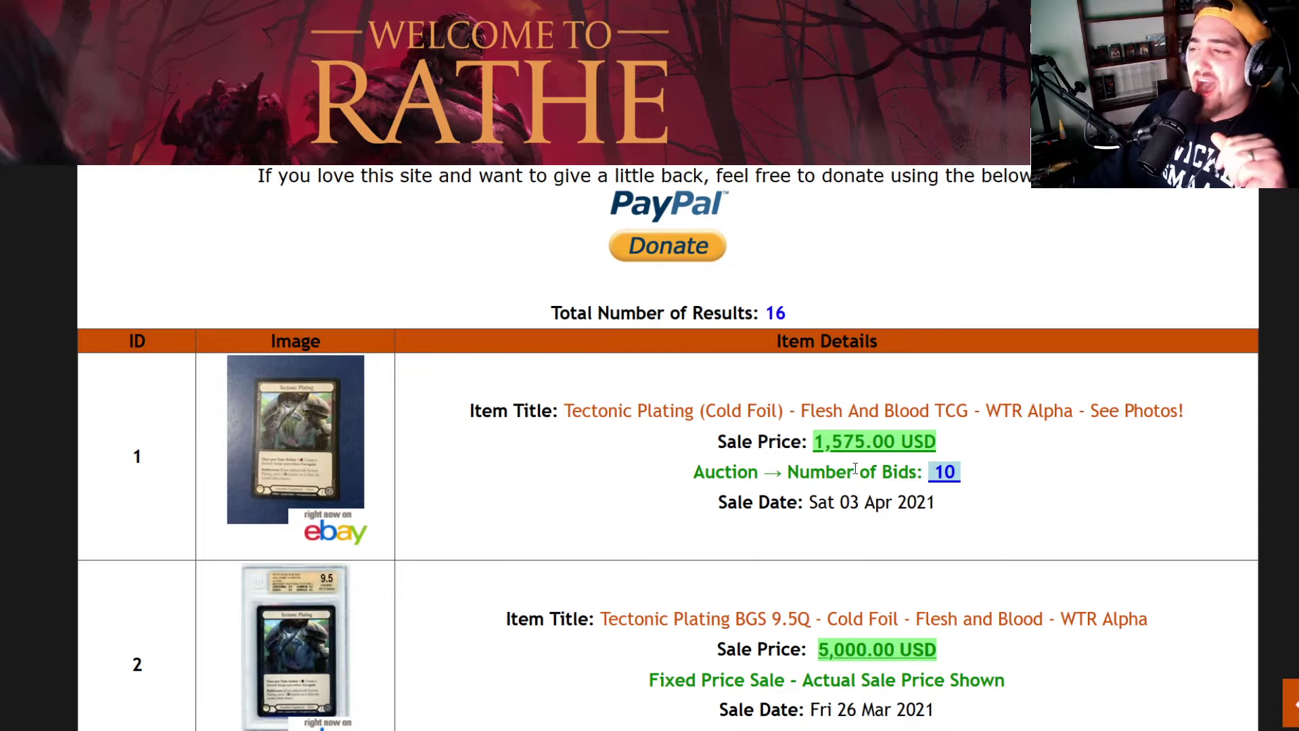
click(699, 413)
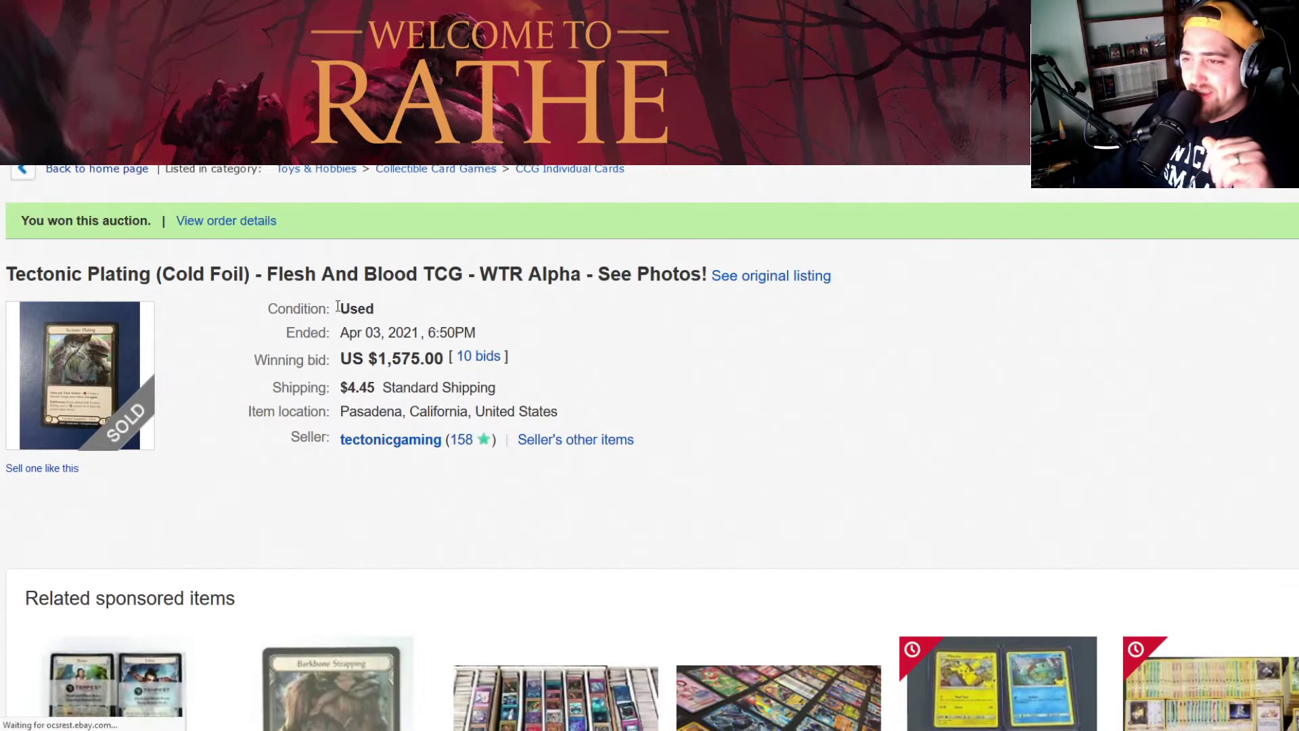
scroll(409, 311, down, 15)
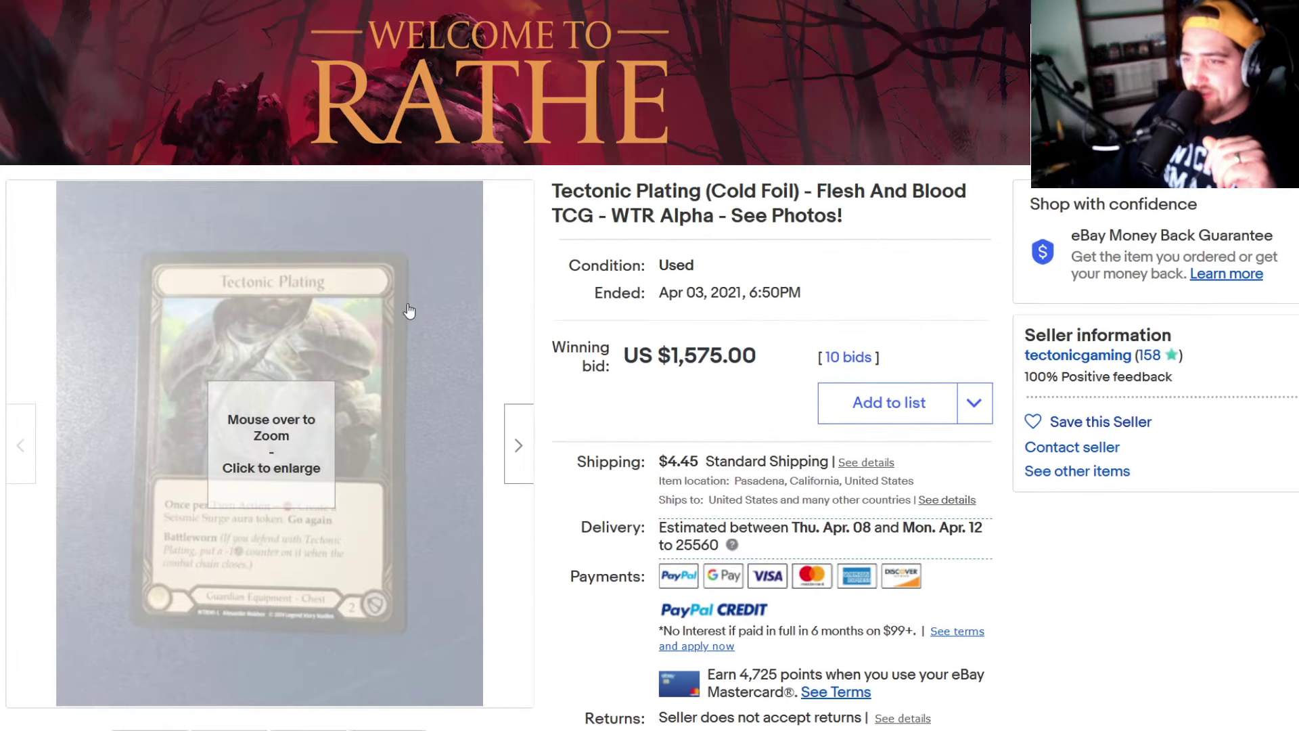
click(510, 449)
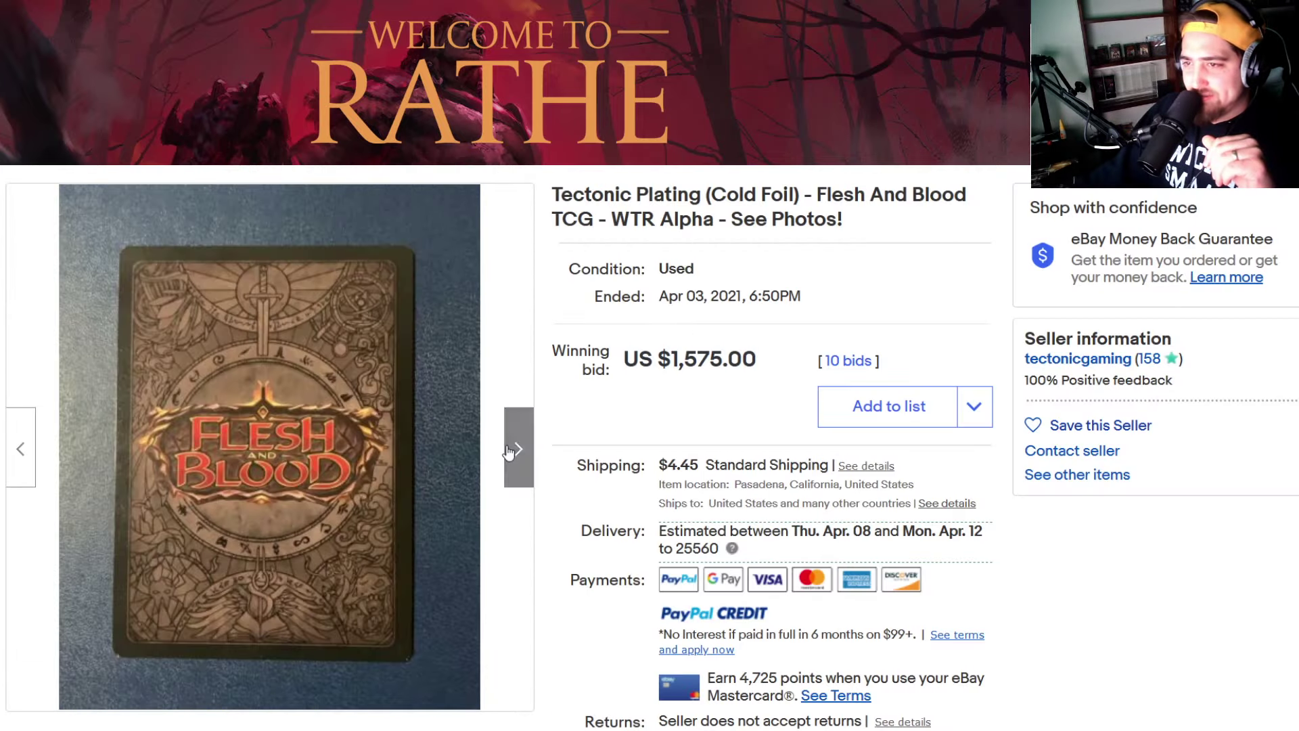
click(511, 450)
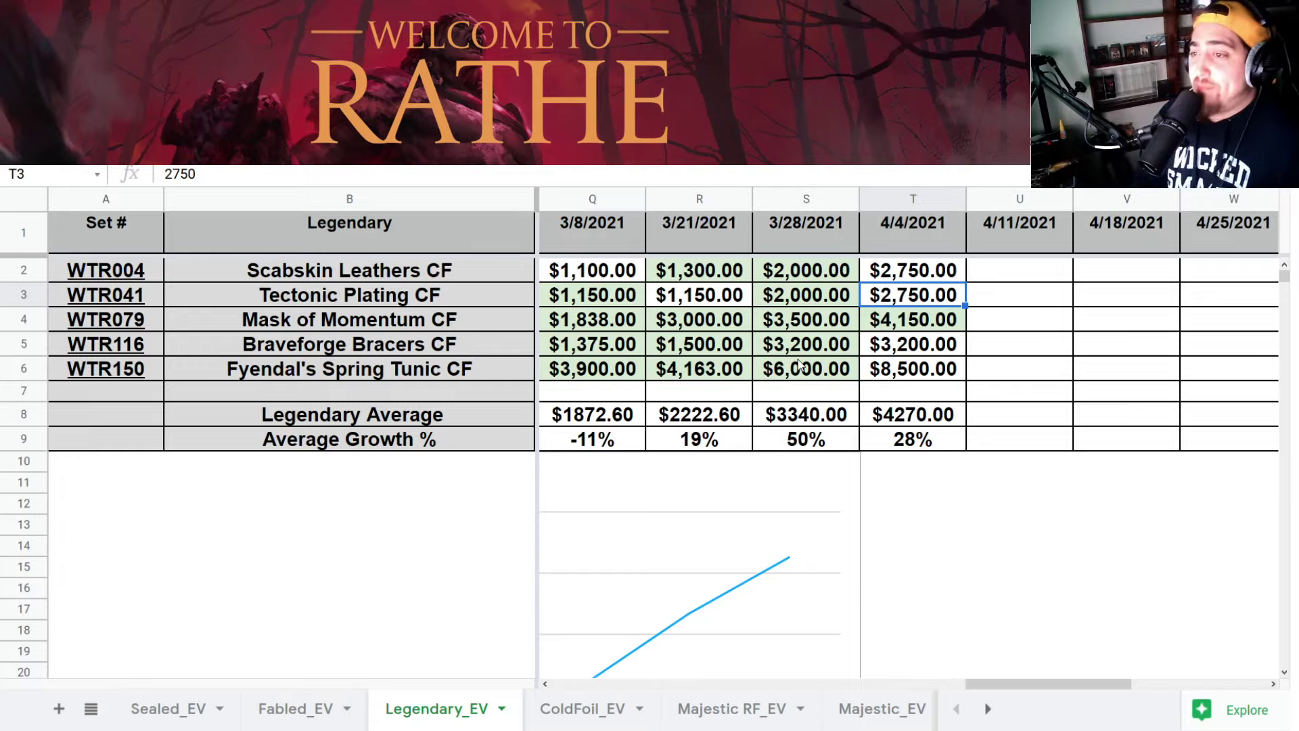
- Check Mask of Momentum CF's 4/4/2021 price against its sold results and return to the Legendary_EV sheet
click(935, 335)
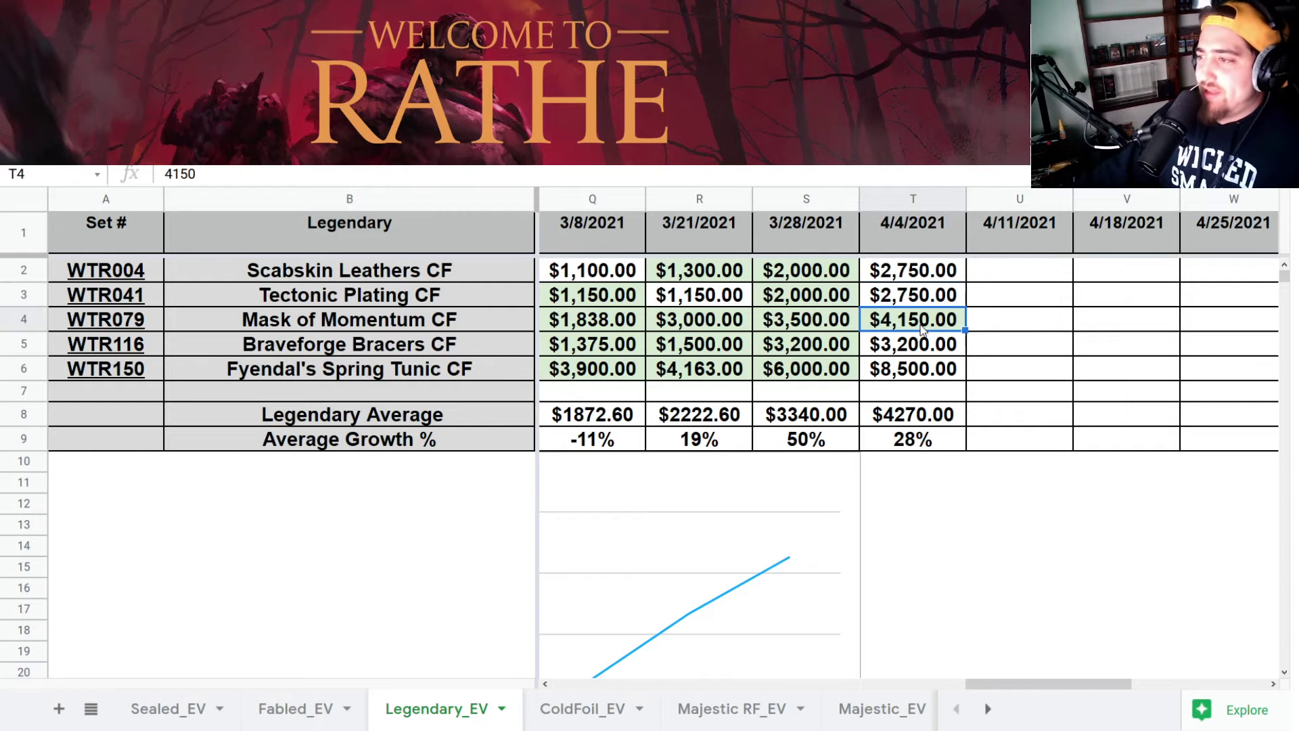
key(ctrl+Tab)
key(ctrl+Tab)
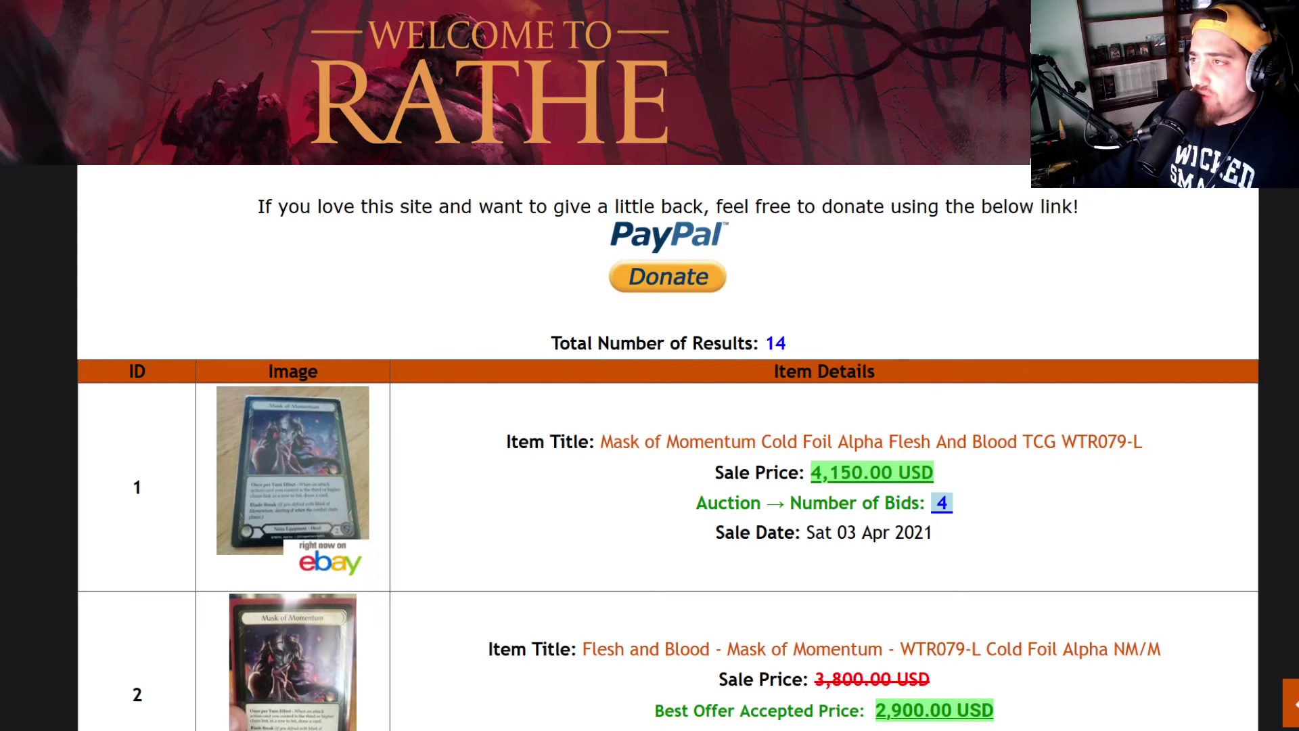
key(ctrl+Tab)
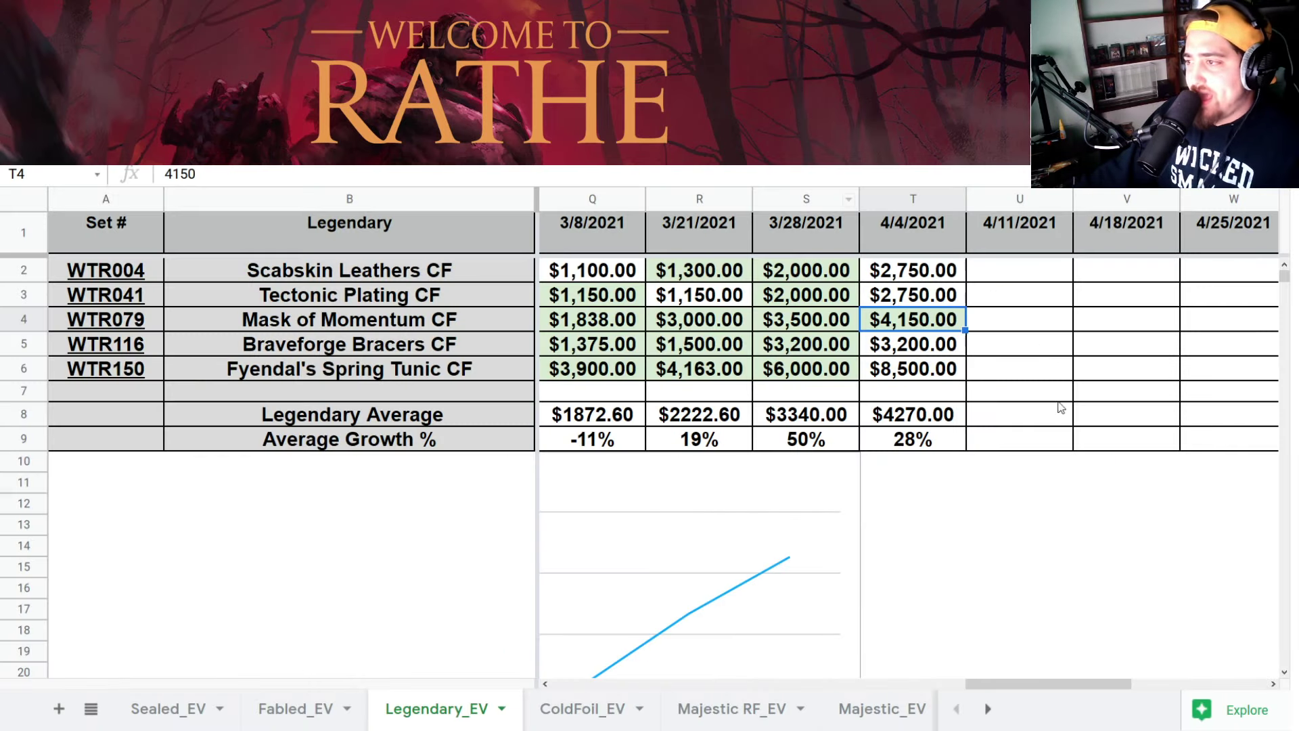
- Compare the 3/28/2021 and 4/4/2021 prices of Braveforge Bracers CF
click(881, 350)
click(855, 346)
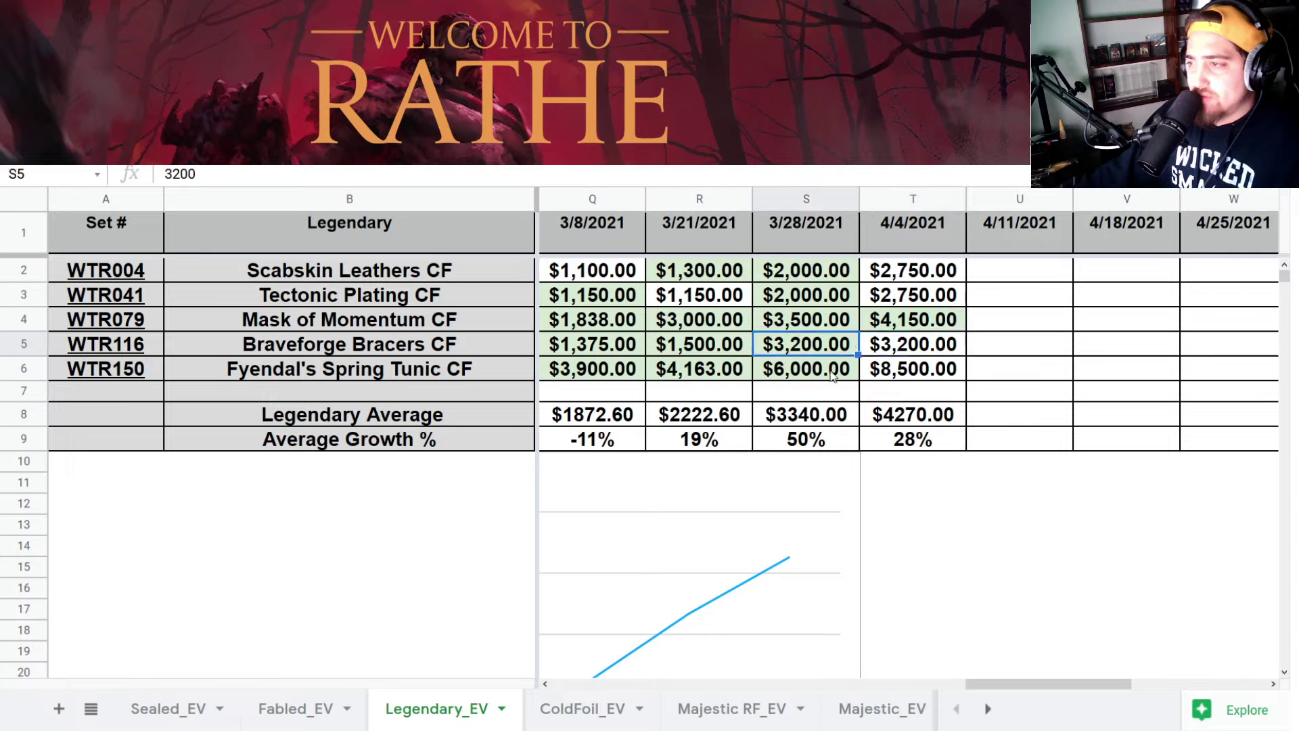
click(875, 350)
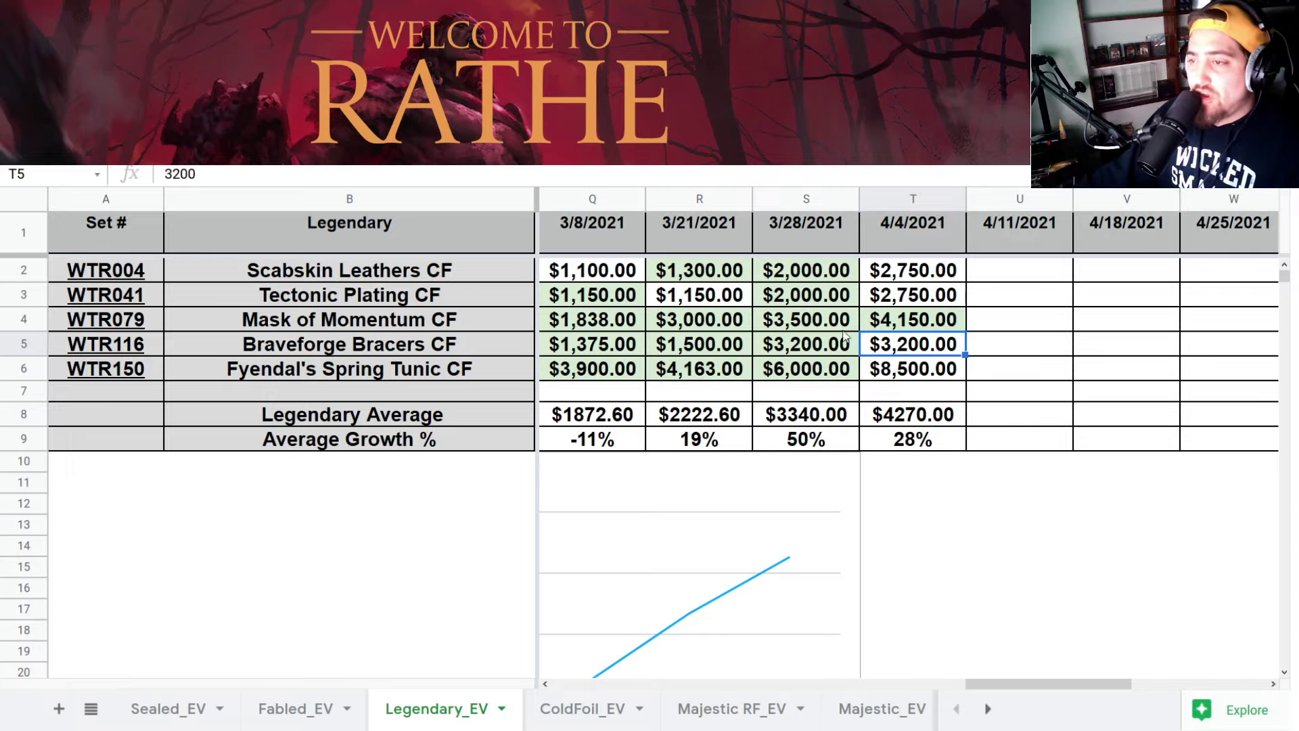
- Check the 4/4/2021 price of Fyendal's Spring Tunic CF and that week's Legendary Average and Average Growth %
click(917, 373)
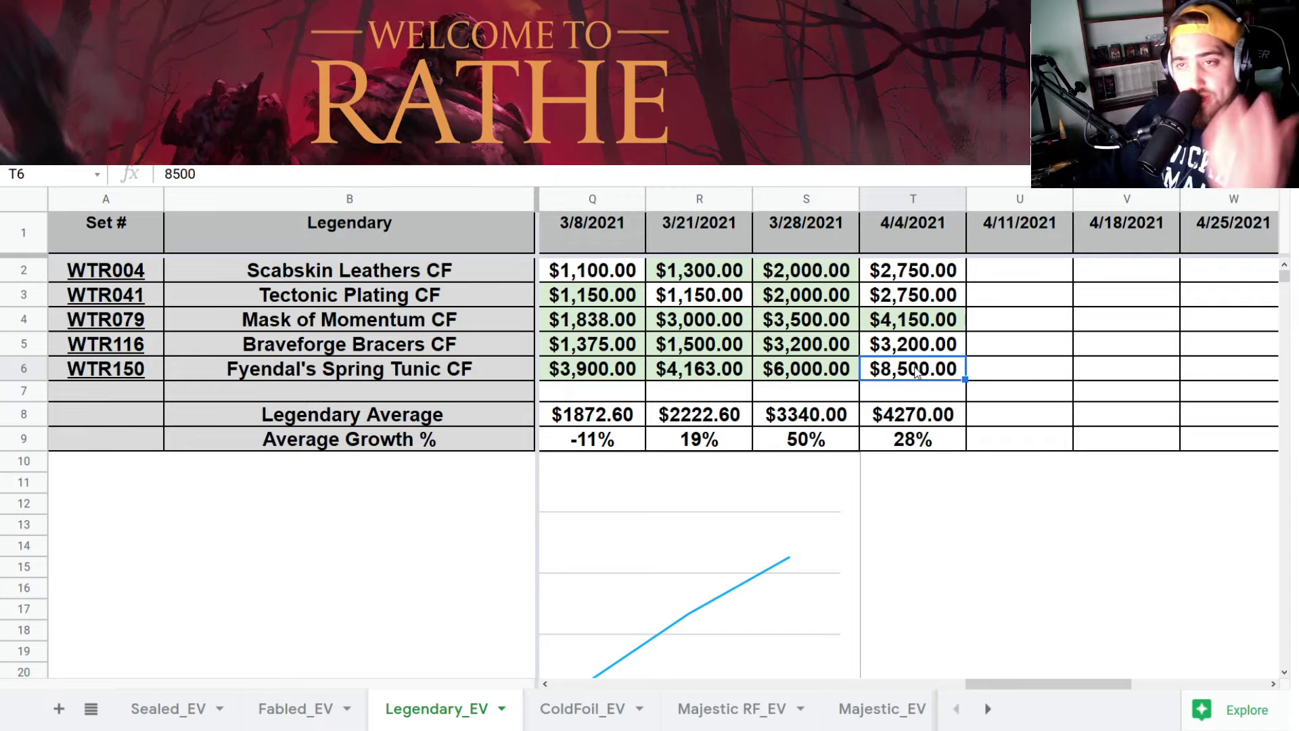
click(903, 416)
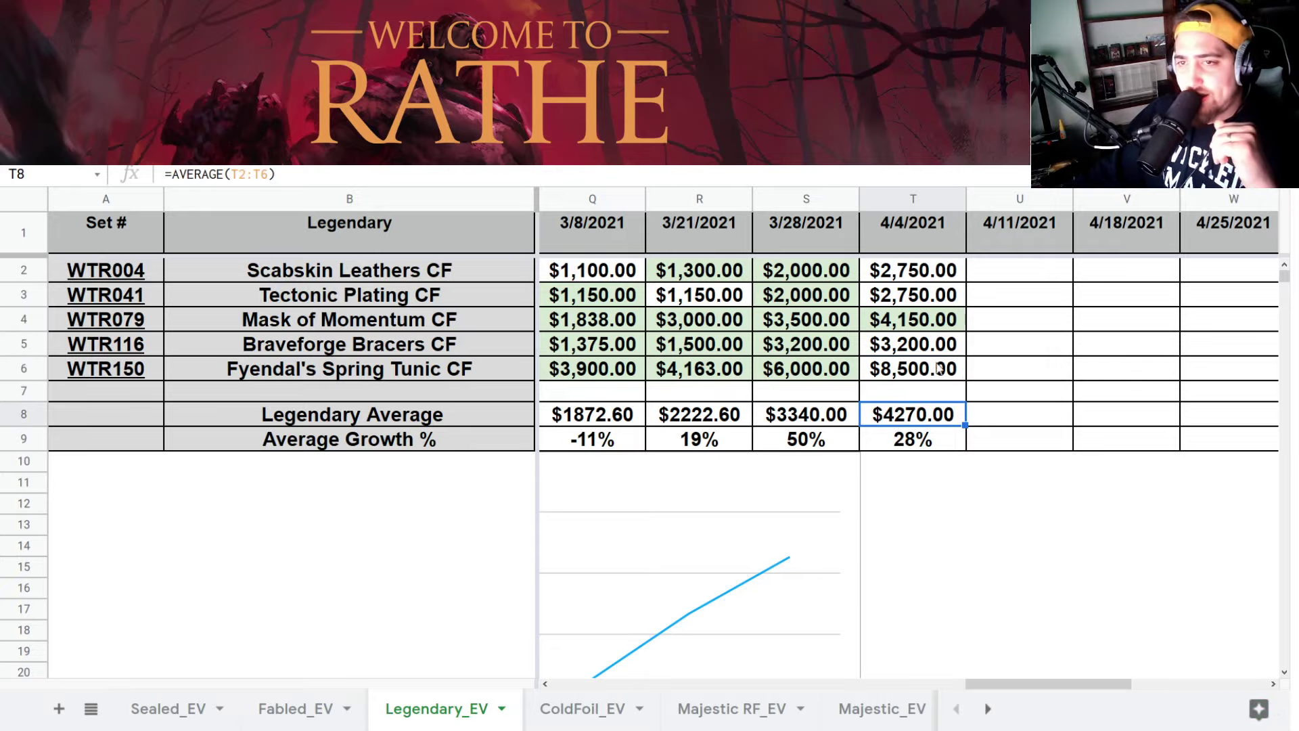
click(922, 441)
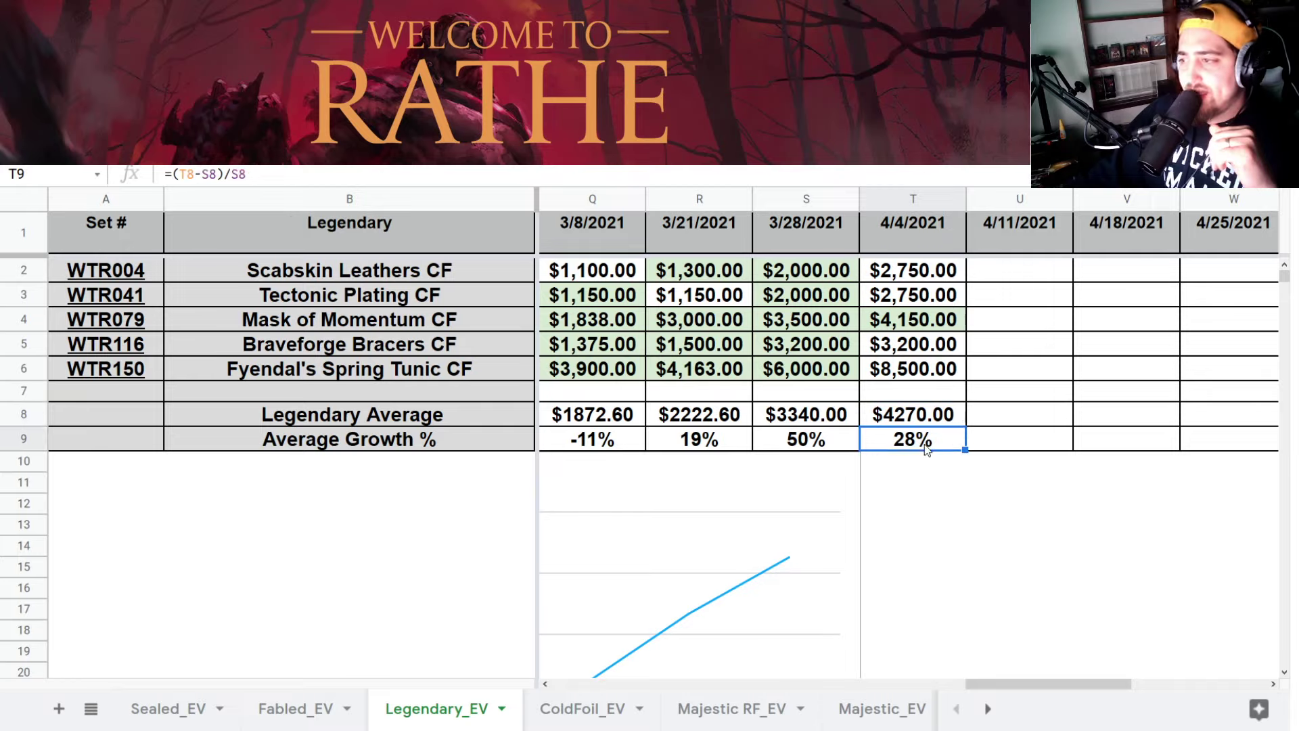
- Widen and move the Legendary_EV line chart so its right edge reaches the 4/18/2021 column and its top edge row 9
scroll(906, 446, down, 2)
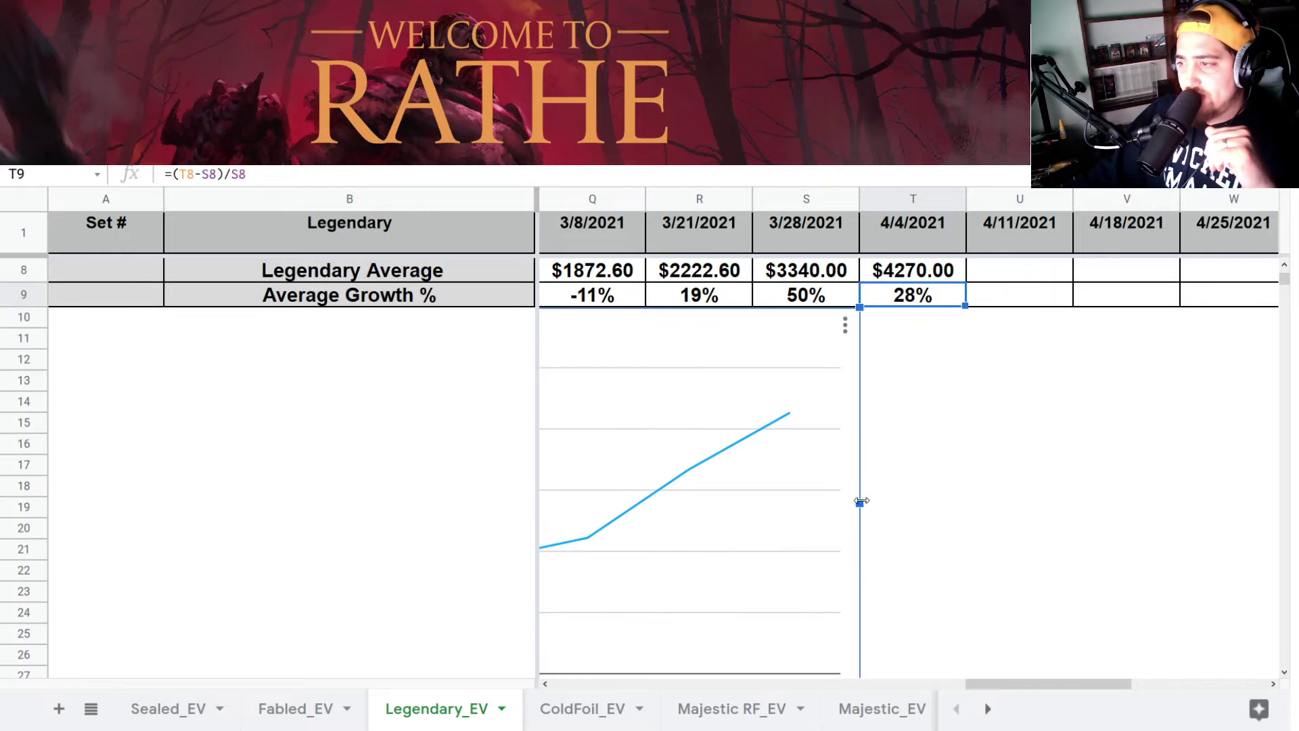
drag(859, 501, 956, 489)
drag(1000, 682, 1096, 659)
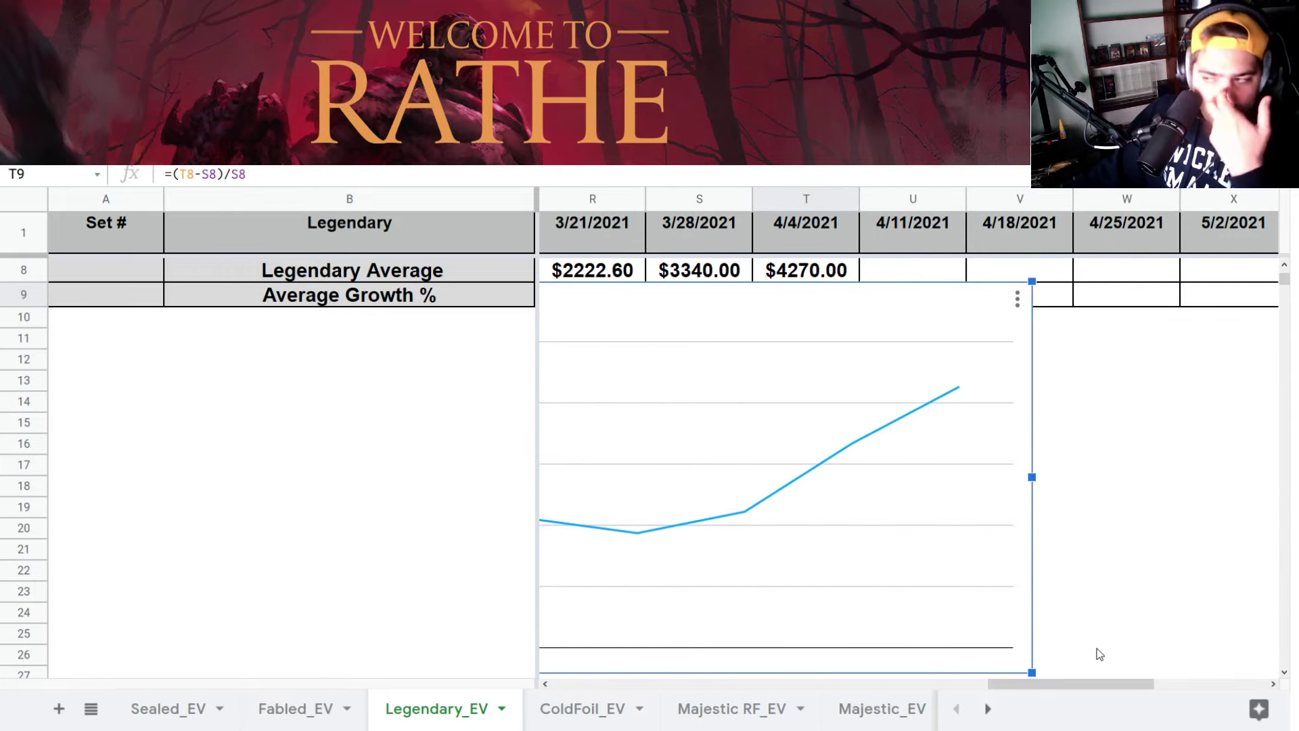
- Open the ColdFoil_EV sheet and look over its 4/4/2021 Cold Foil Average and Average Growth %
click(551, 714)
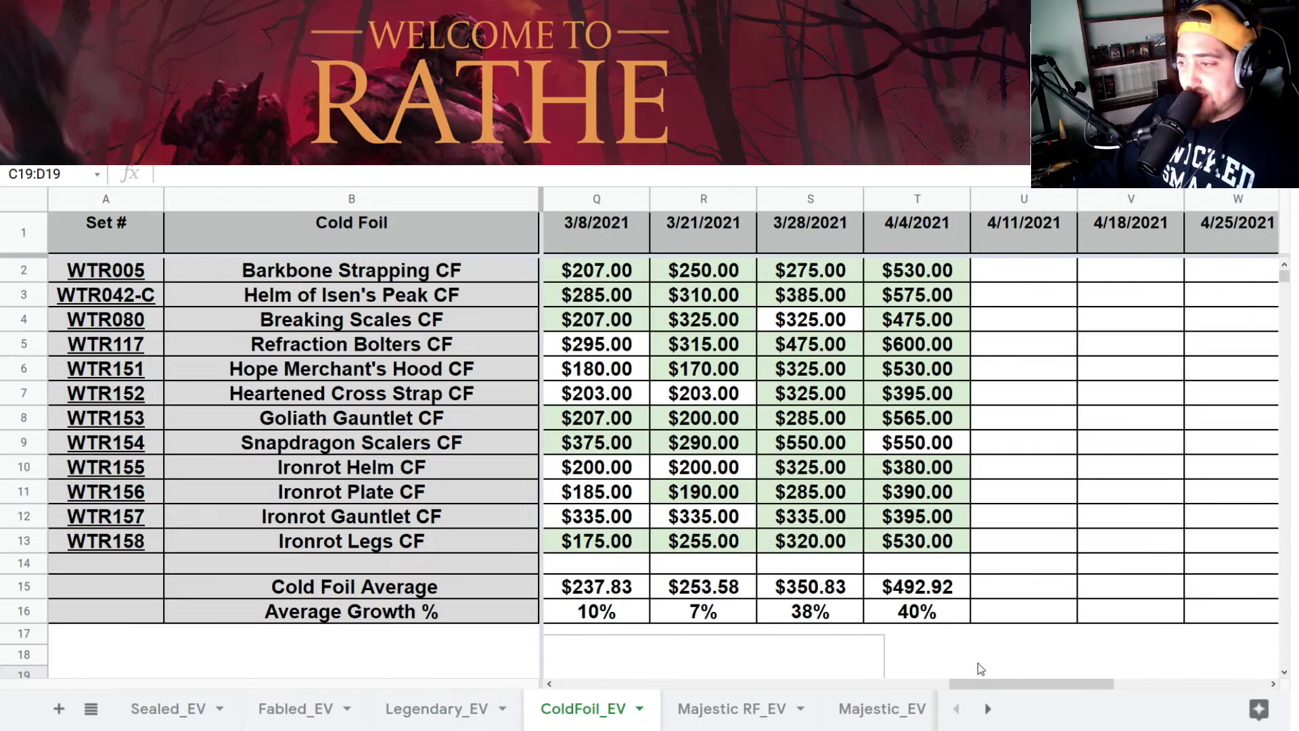
scroll(927, 603, down, 1)
scroll(922, 609, up, 1)
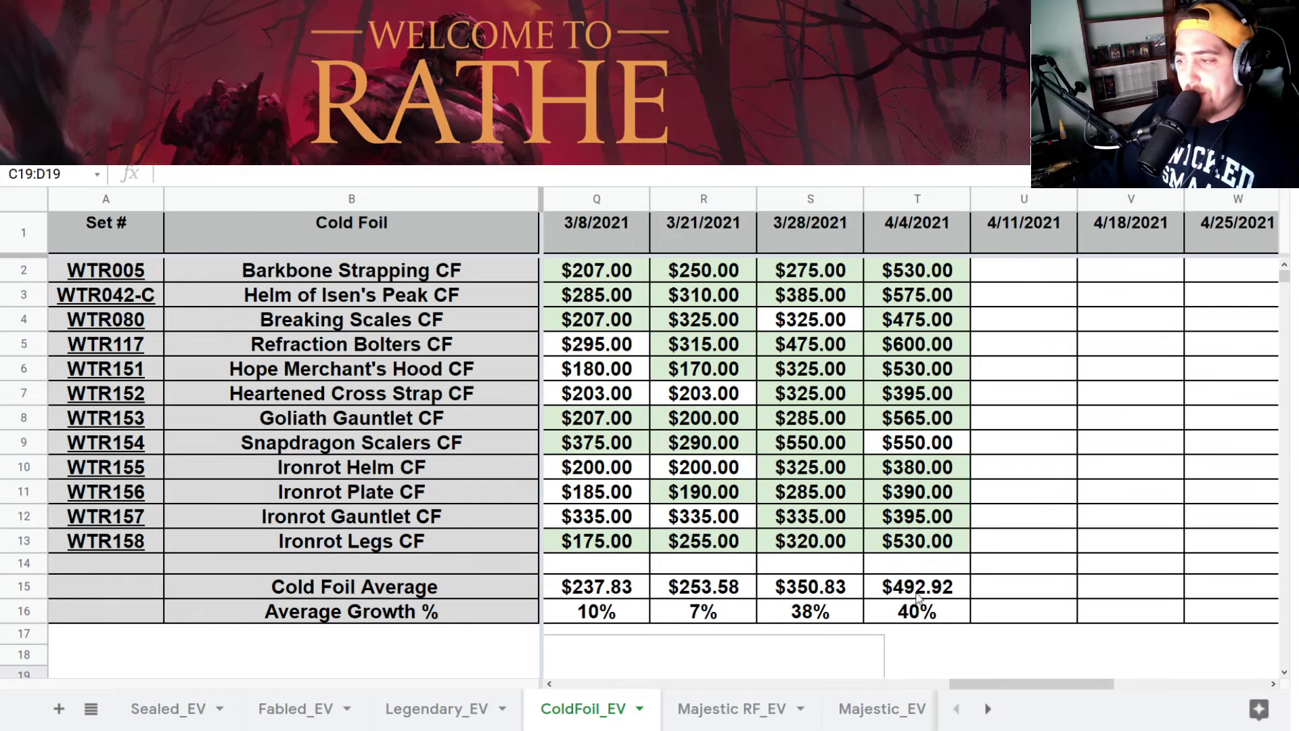
scroll(911, 616, down, 1)
scroll(909, 562, up, 1)
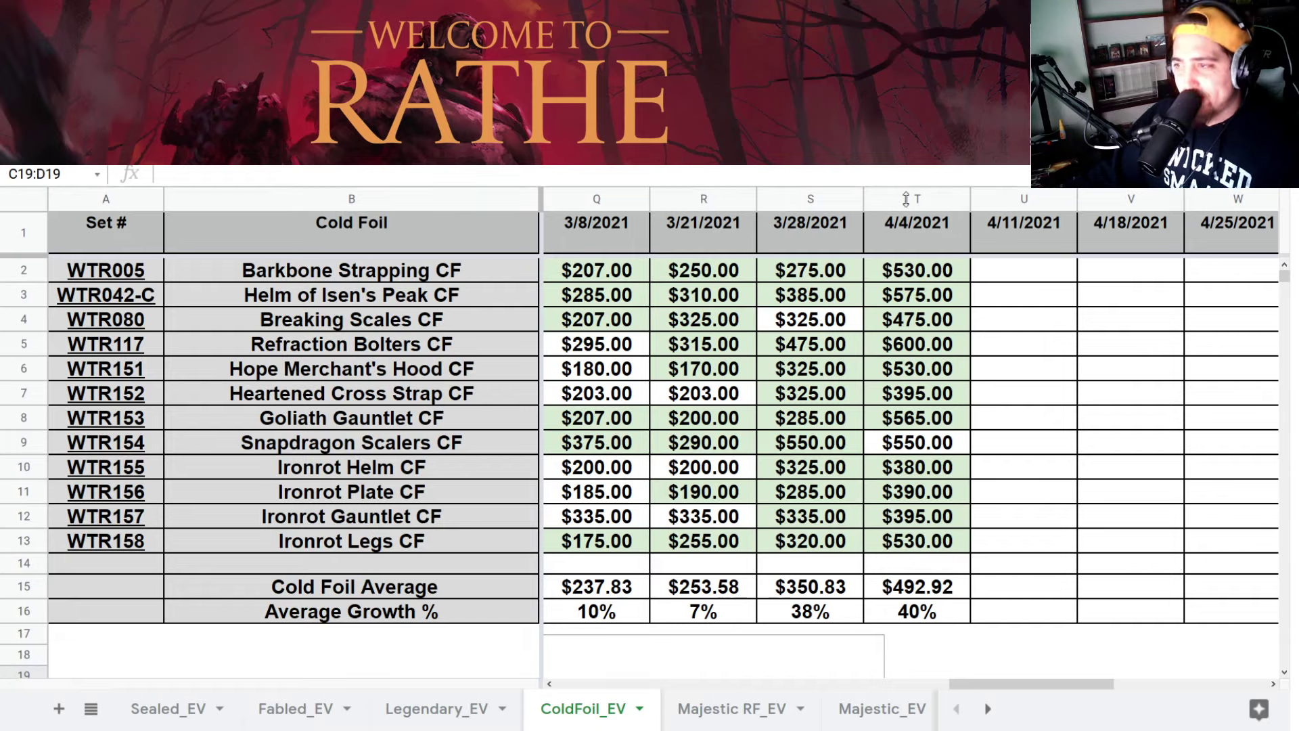
- Check the 4/4/2021 prices of Barkbone Strapping CF and Helm of Isen's Peak CF
click(954, 349)
click(938, 274)
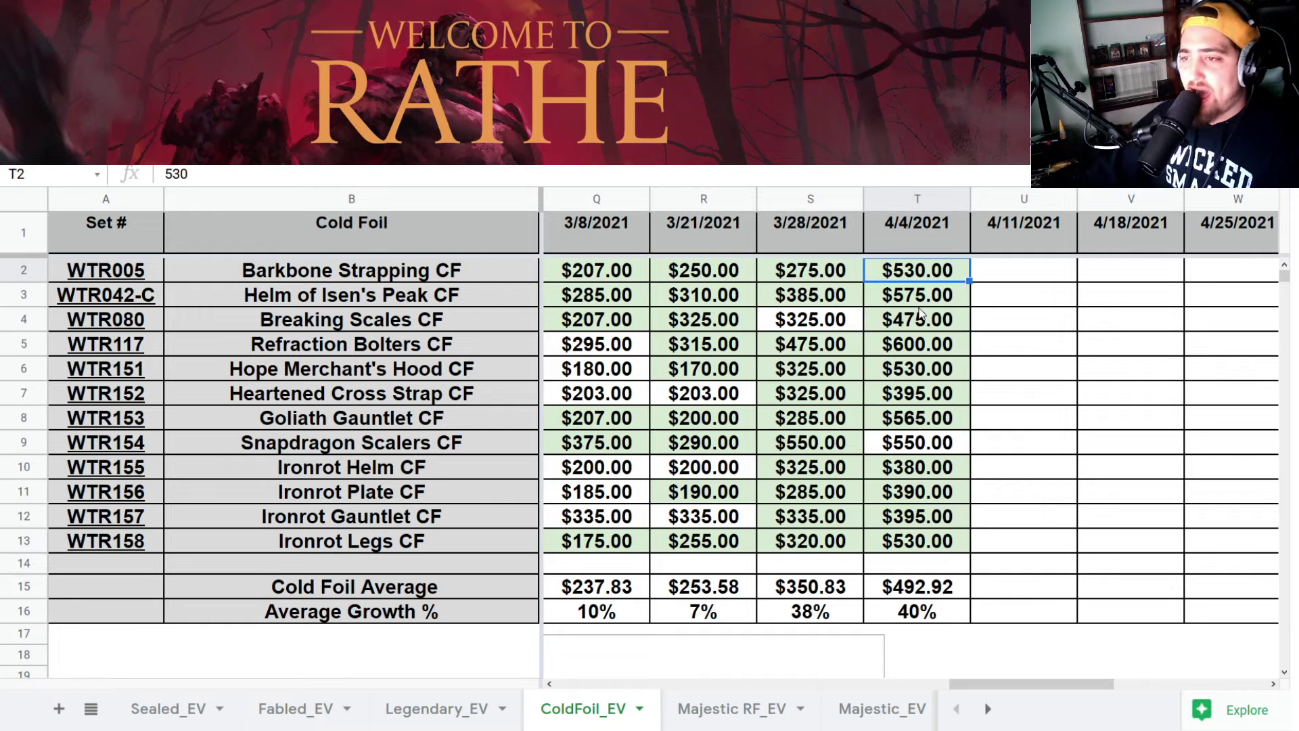
click(956, 296)
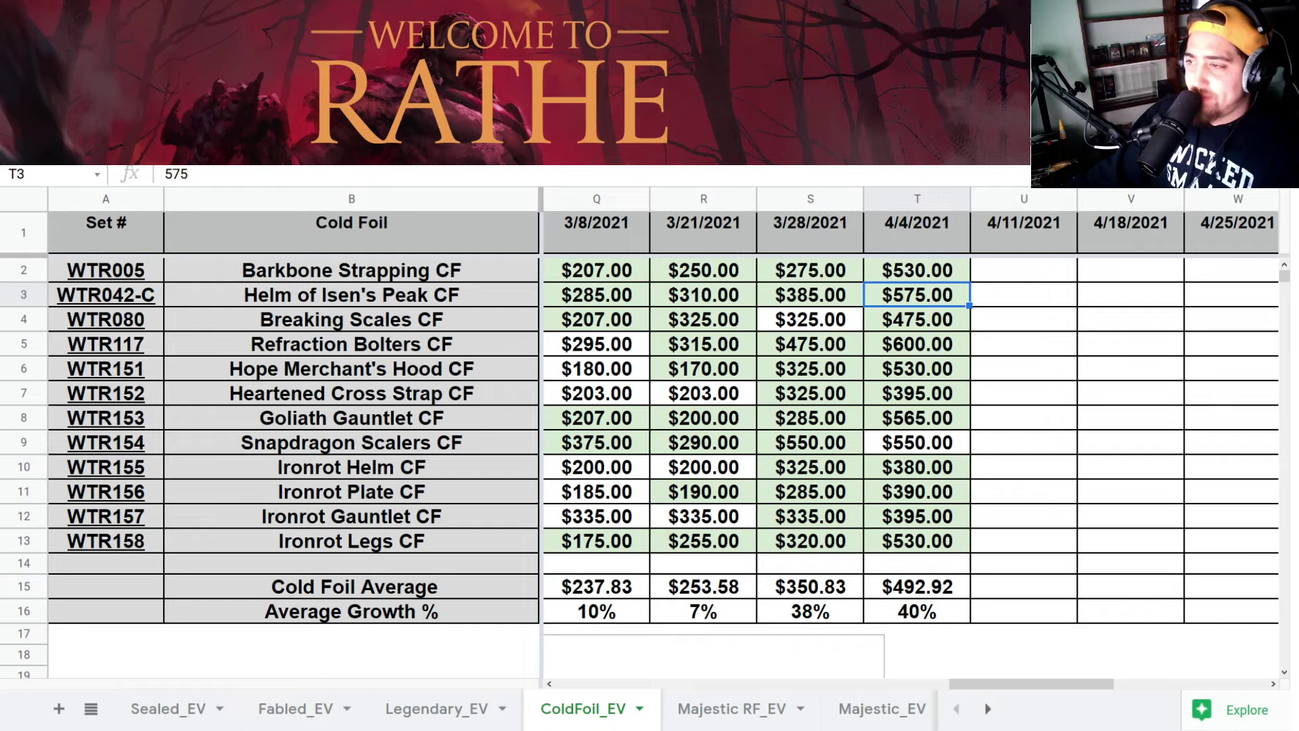
- Switch to the sold results for Helm of Isen's Peak and bring the first listings into view
key(ctrl+Tab)
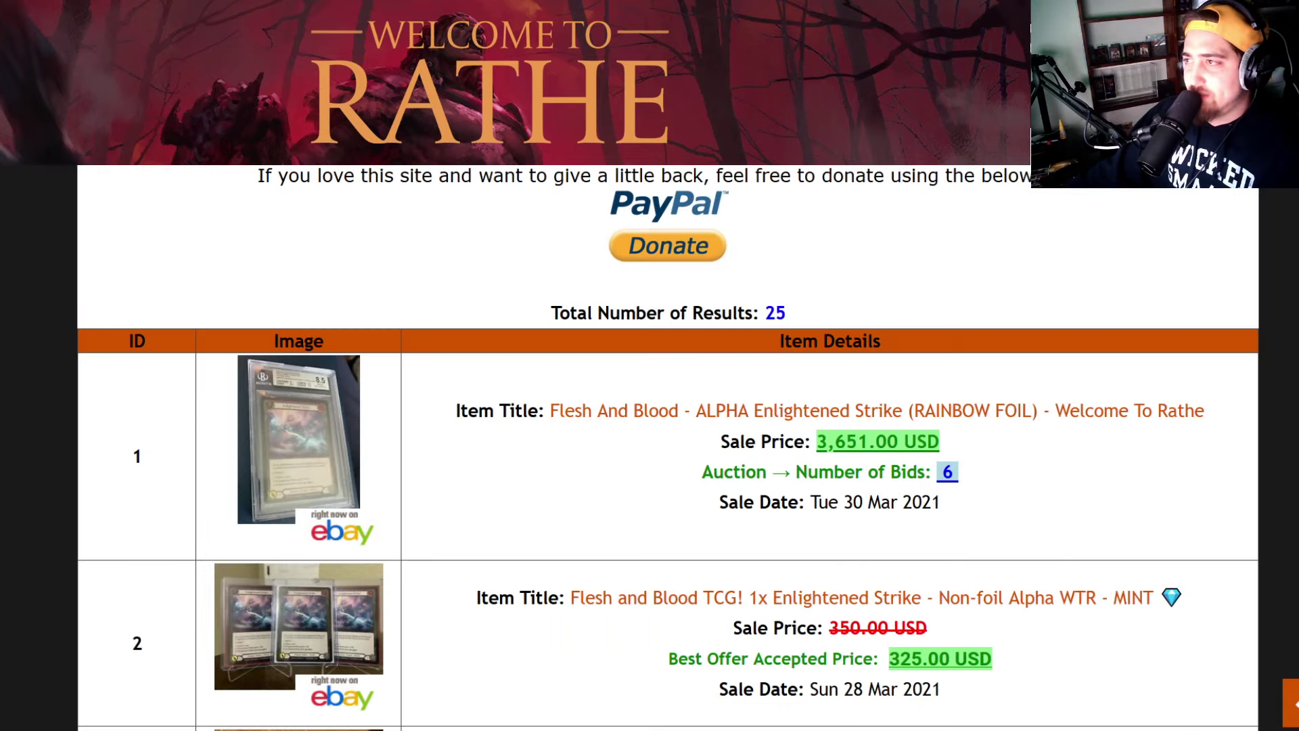
key(ctrl+Tab)
scroll(933, 306, down, 5)
scroll(992, 494, up, 1)
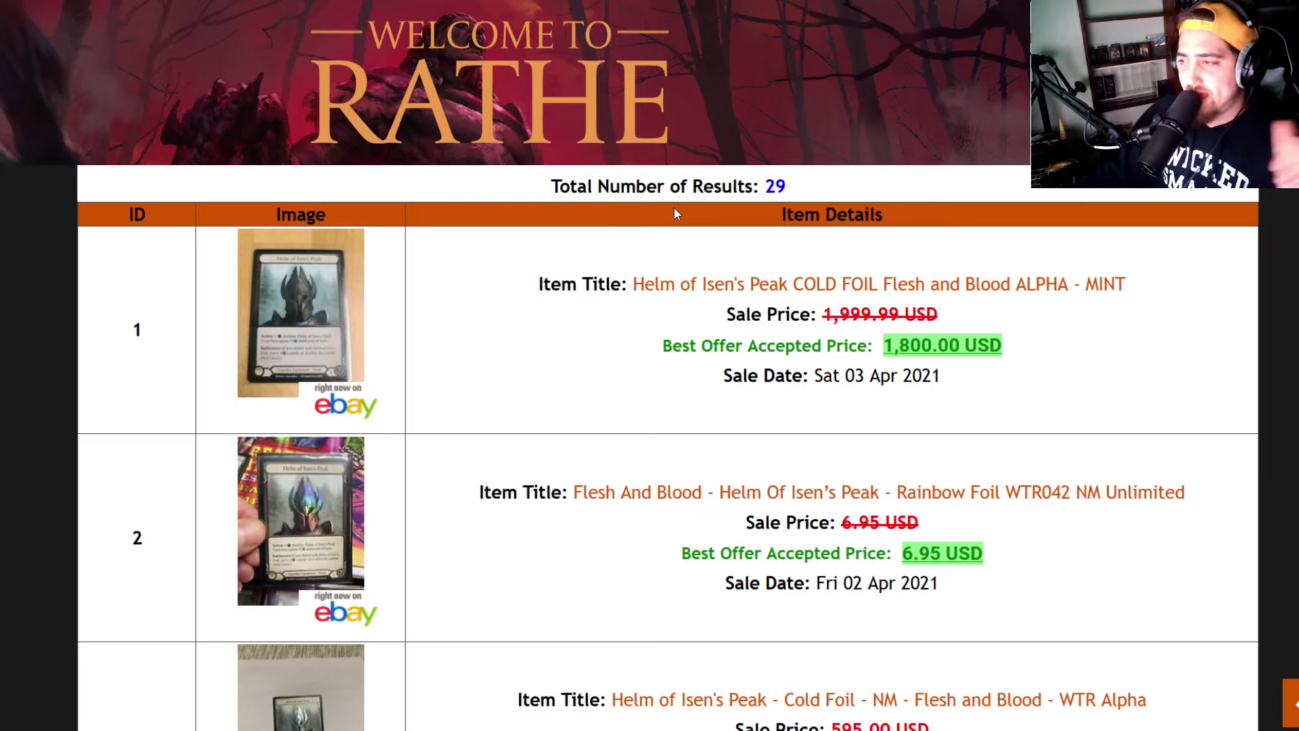
- Highlight the details of the 3 April Helm of Isen's Peak cold foil Alpha sale, then clear the highlighting
drag(941, 377, 550, 280)
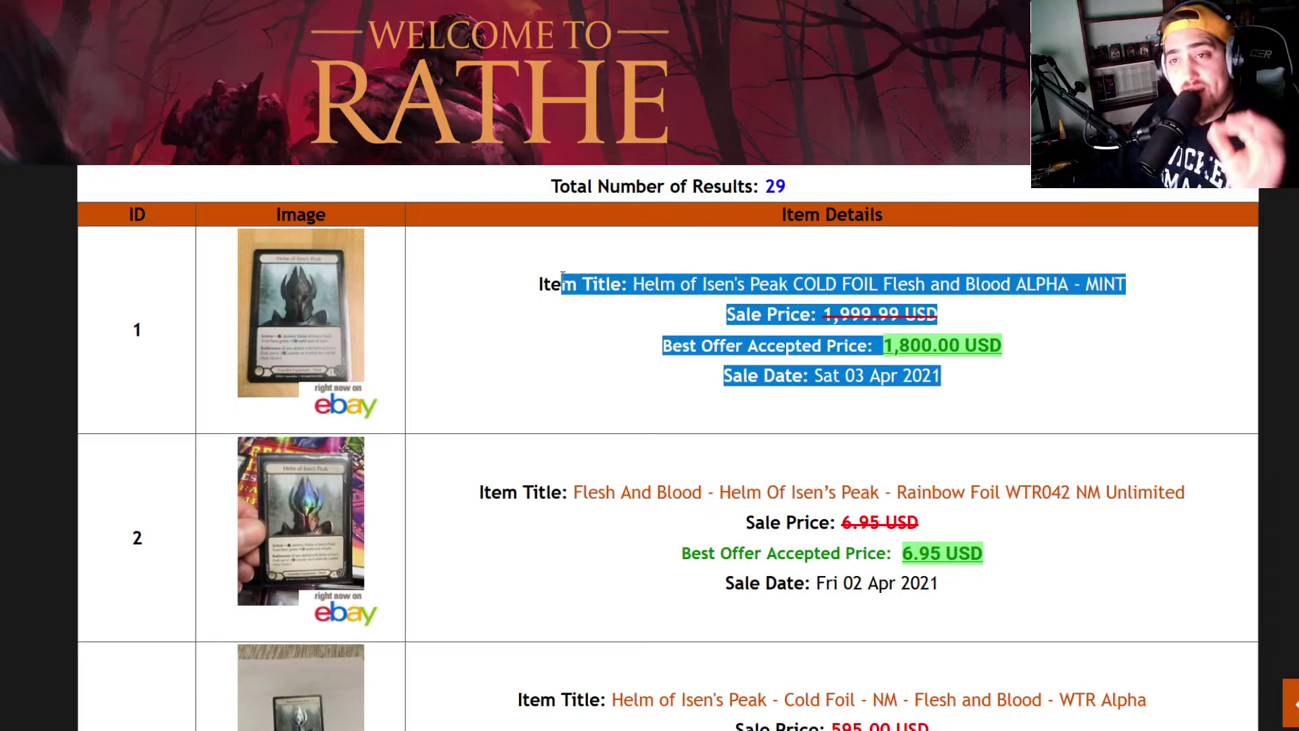
click(555, 305)
drag(539, 283, 1033, 429)
click(1029, 391)
double_click(679, 345)
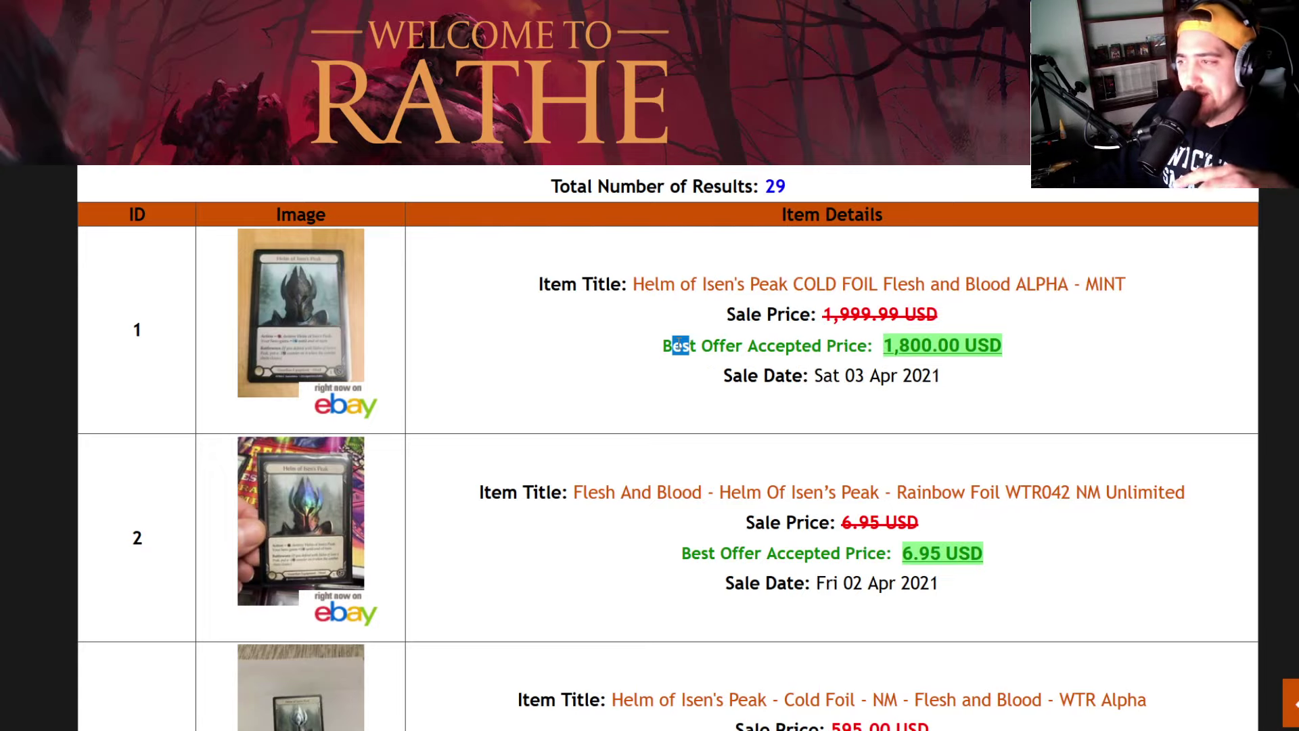
click(803, 366)
drag(978, 391, 531, 281)
click(531, 282)
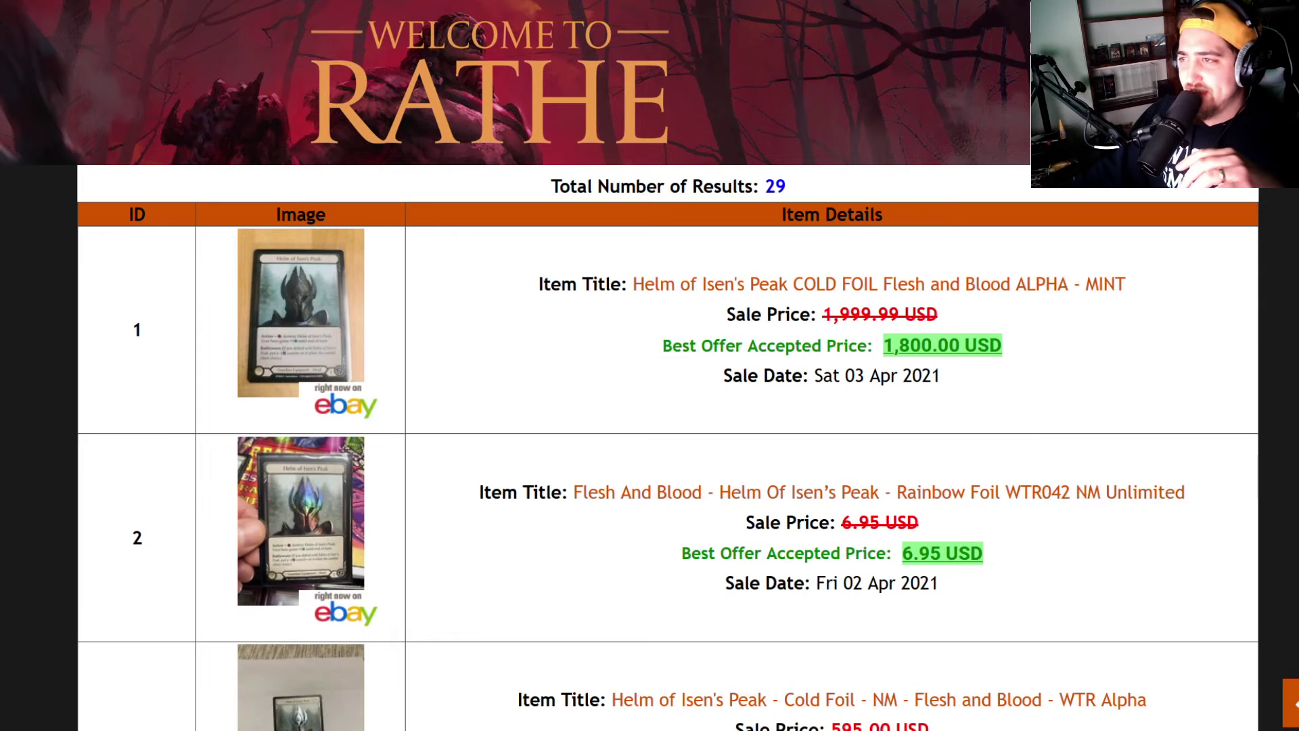
- Return to the ColdFoil_EV sheet and check the 4/4/2021 prices of Breaking Scales, Refraction Bolters and Hope Merchant's Hood CF
key(ctrl+Tab)
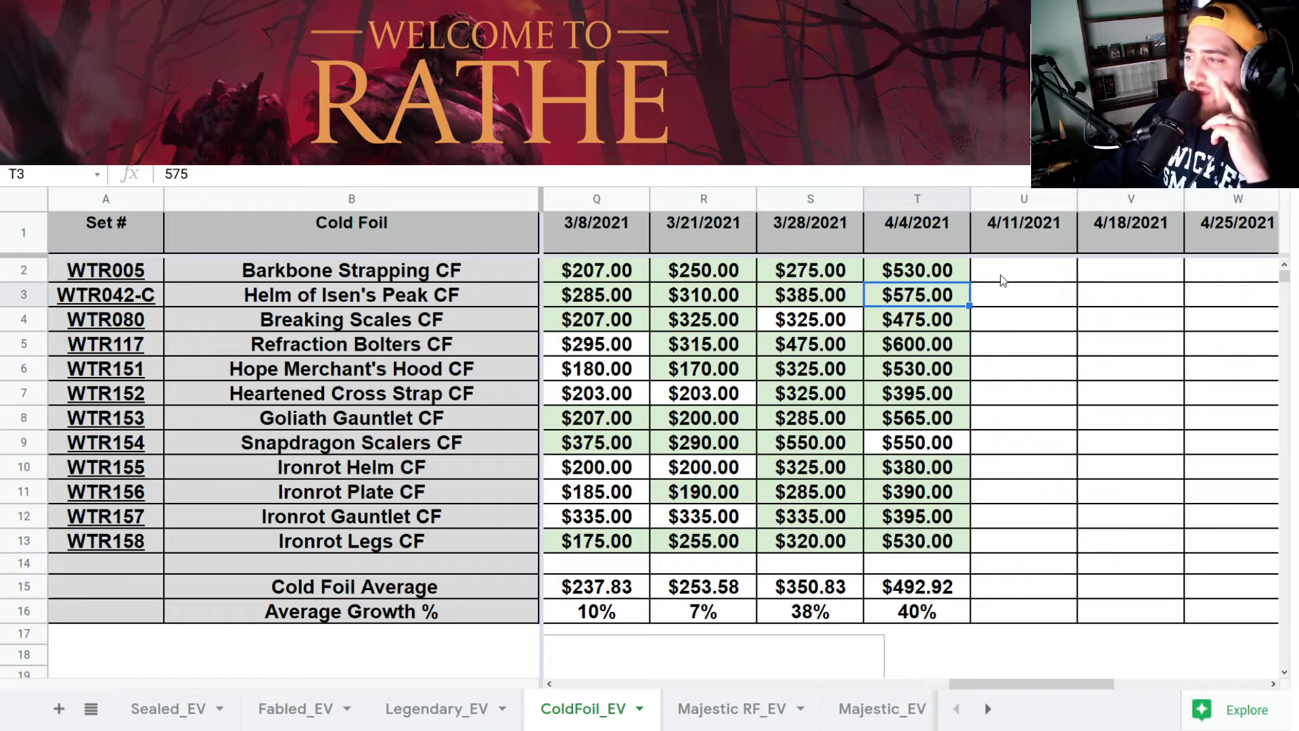
click(950, 326)
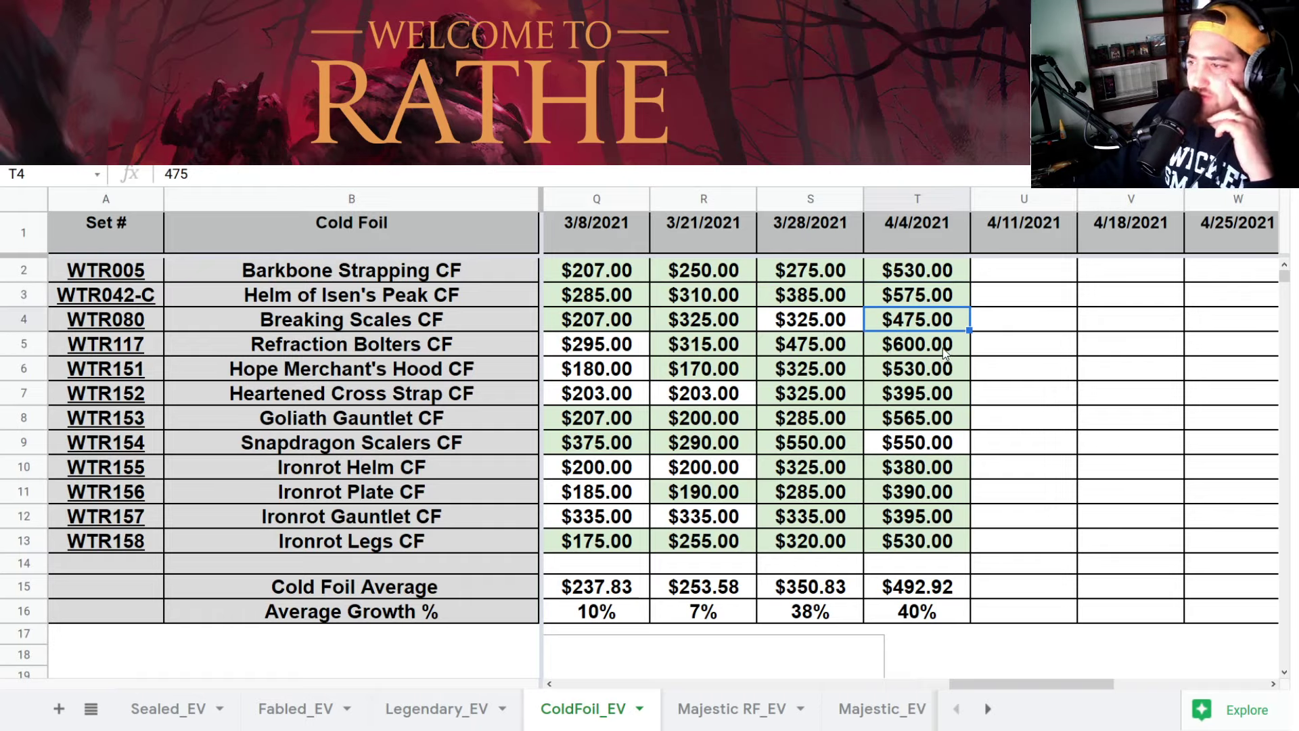
click(945, 351)
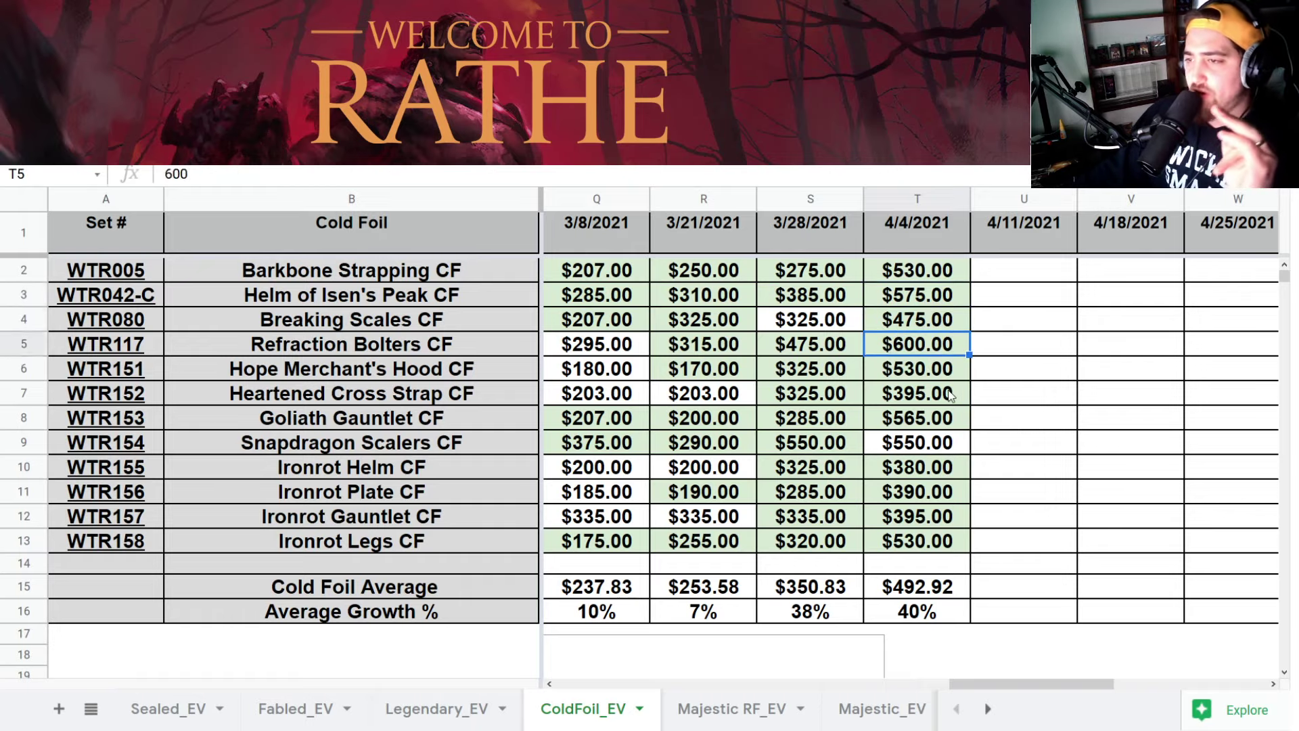
click(954, 373)
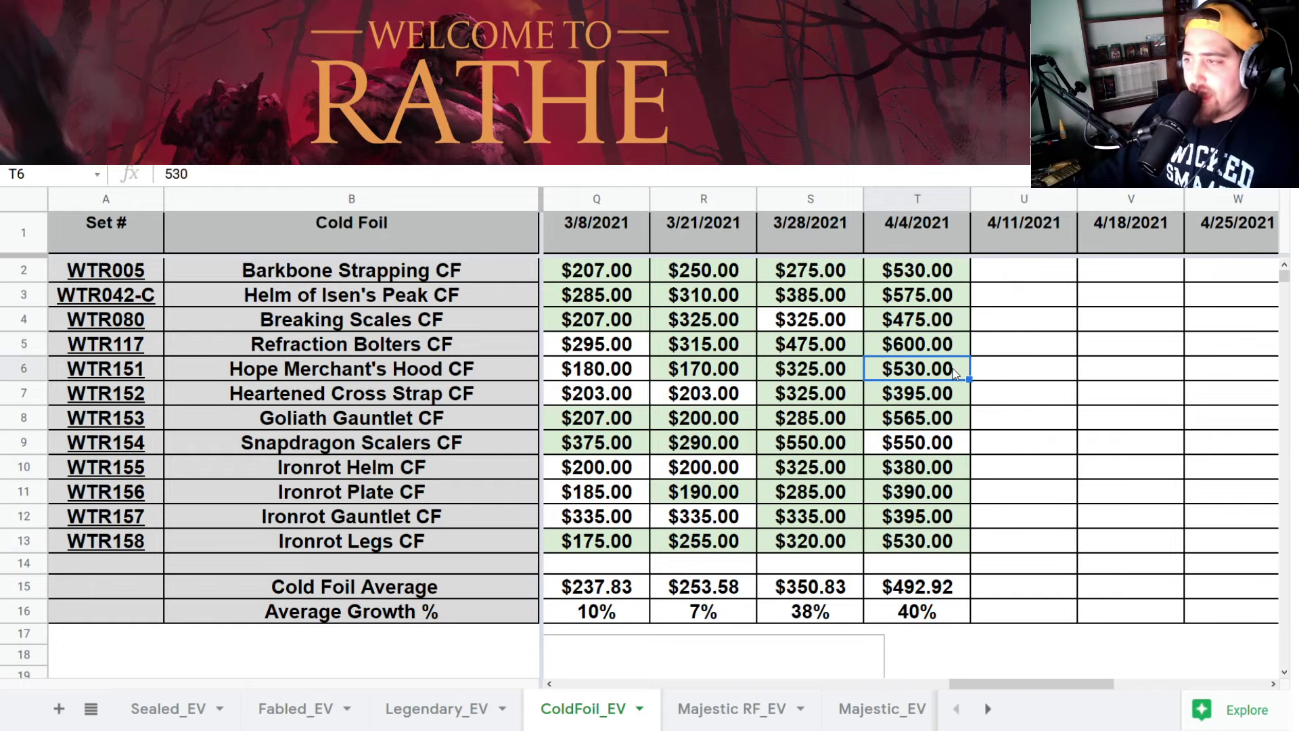
click(877, 351)
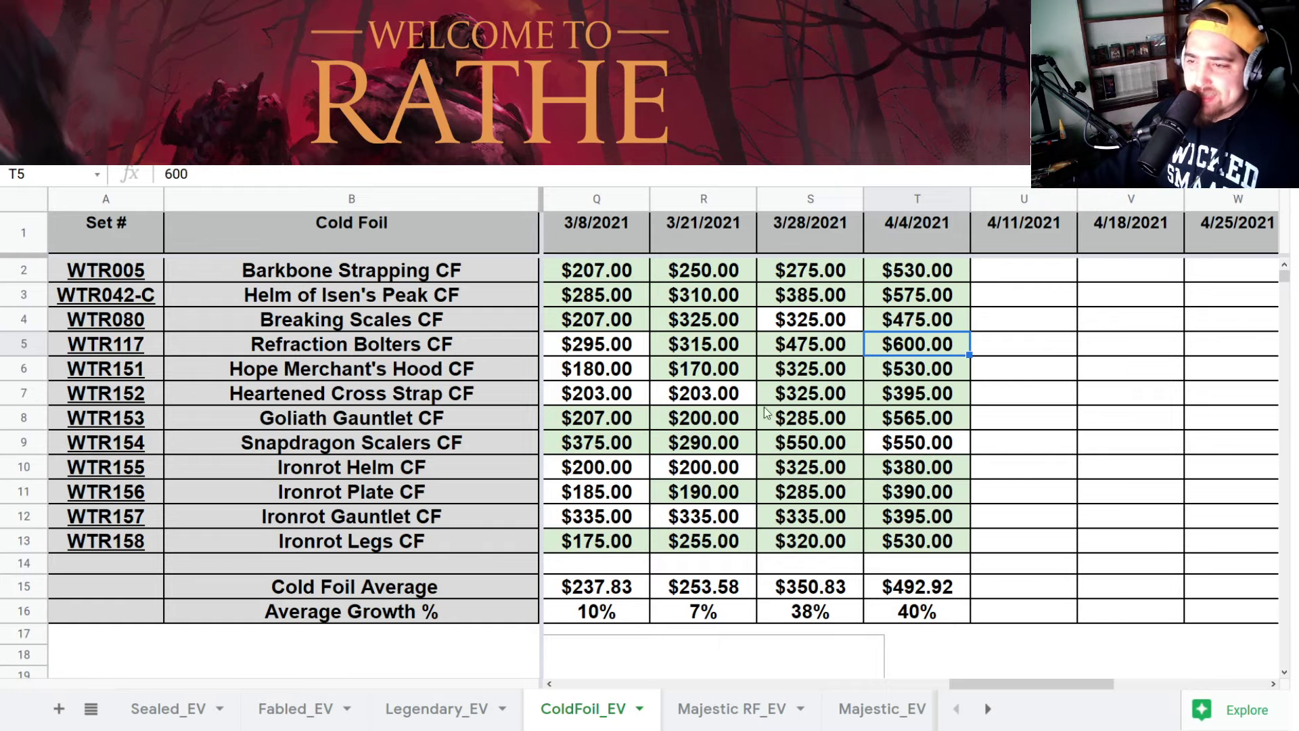
- Check the 4/4/2021 prices of Snapdragon Scalers CF, Ironrot Helm CF and Ironrot Legs CF
click(846, 451)
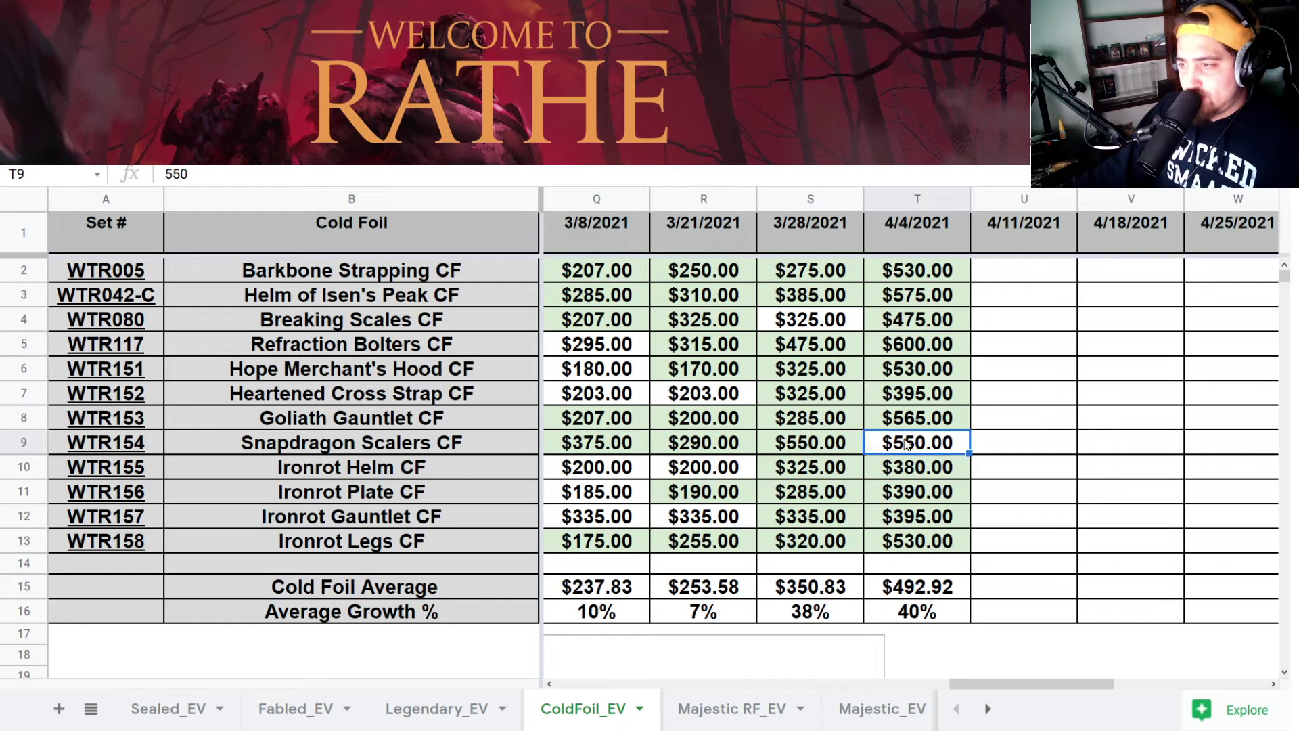
click(930, 476)
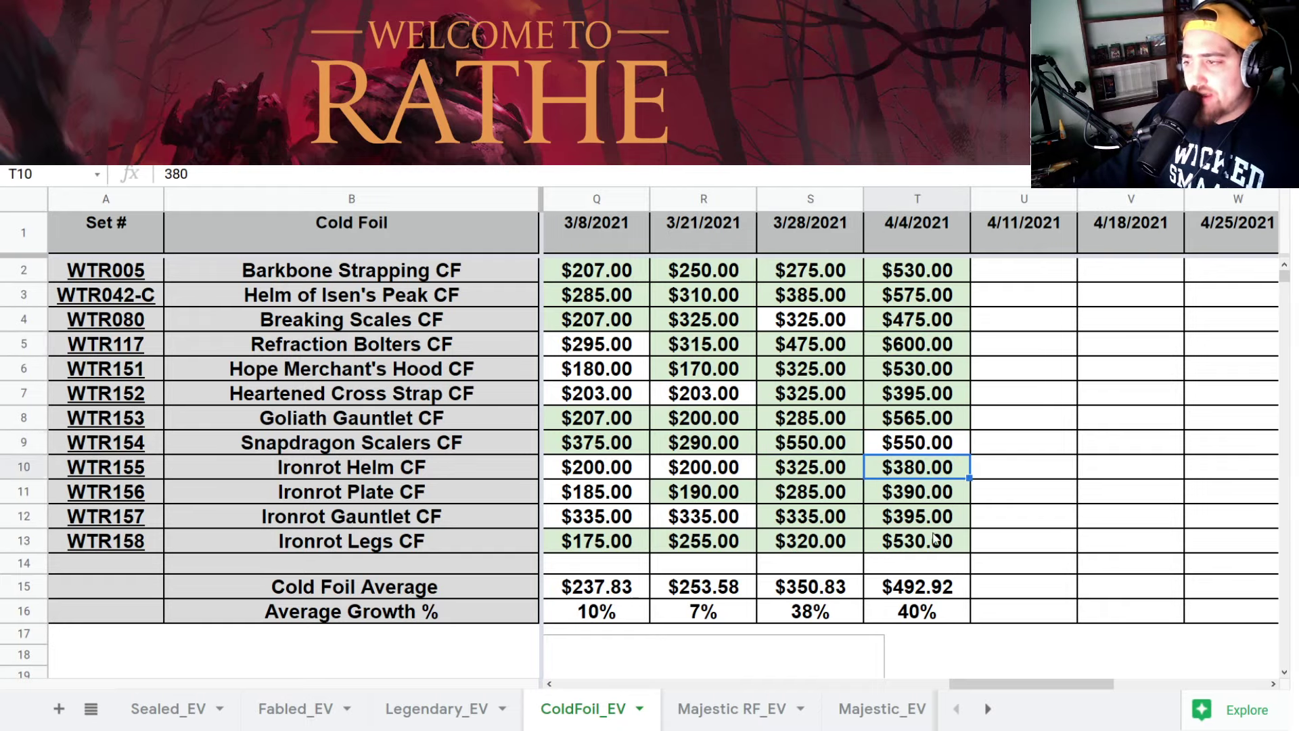
click(895, 550)
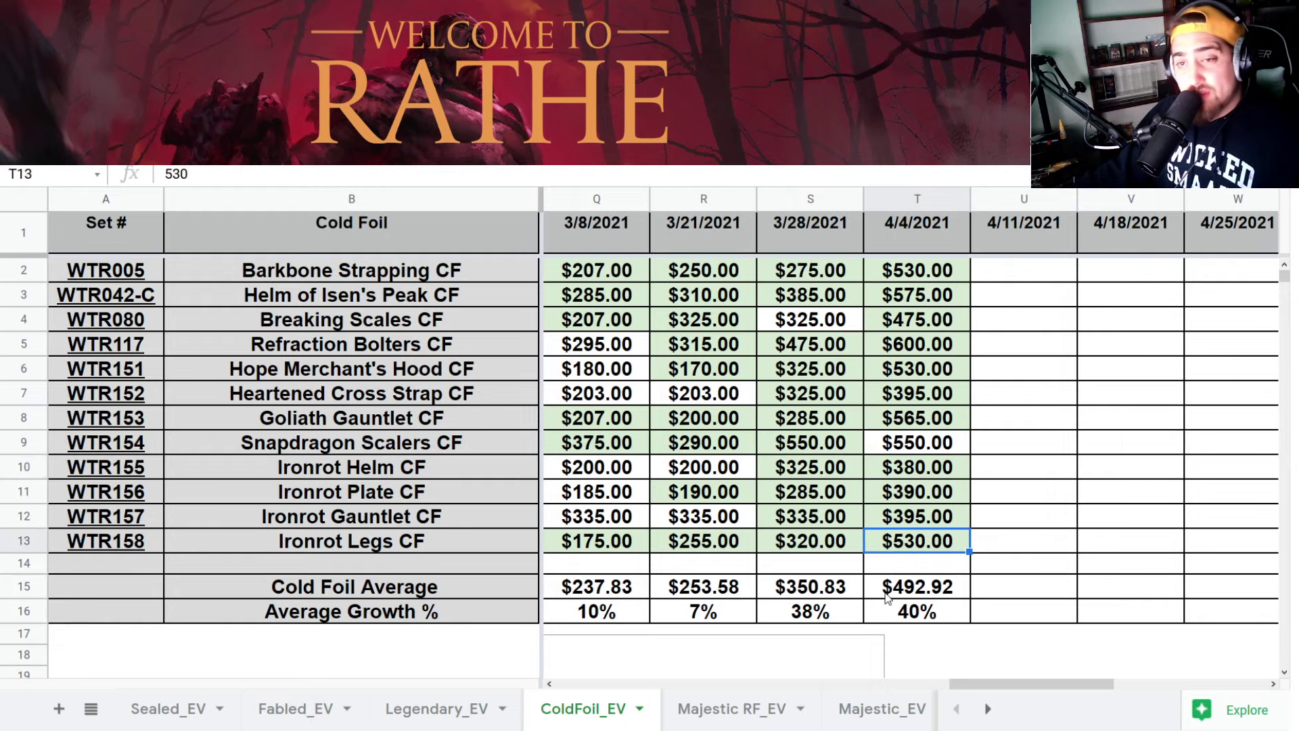
- Check the 4/4/2021 Cold Foil Average and the trend chart on the ColdFoil_EV sheet
click(944, 594)
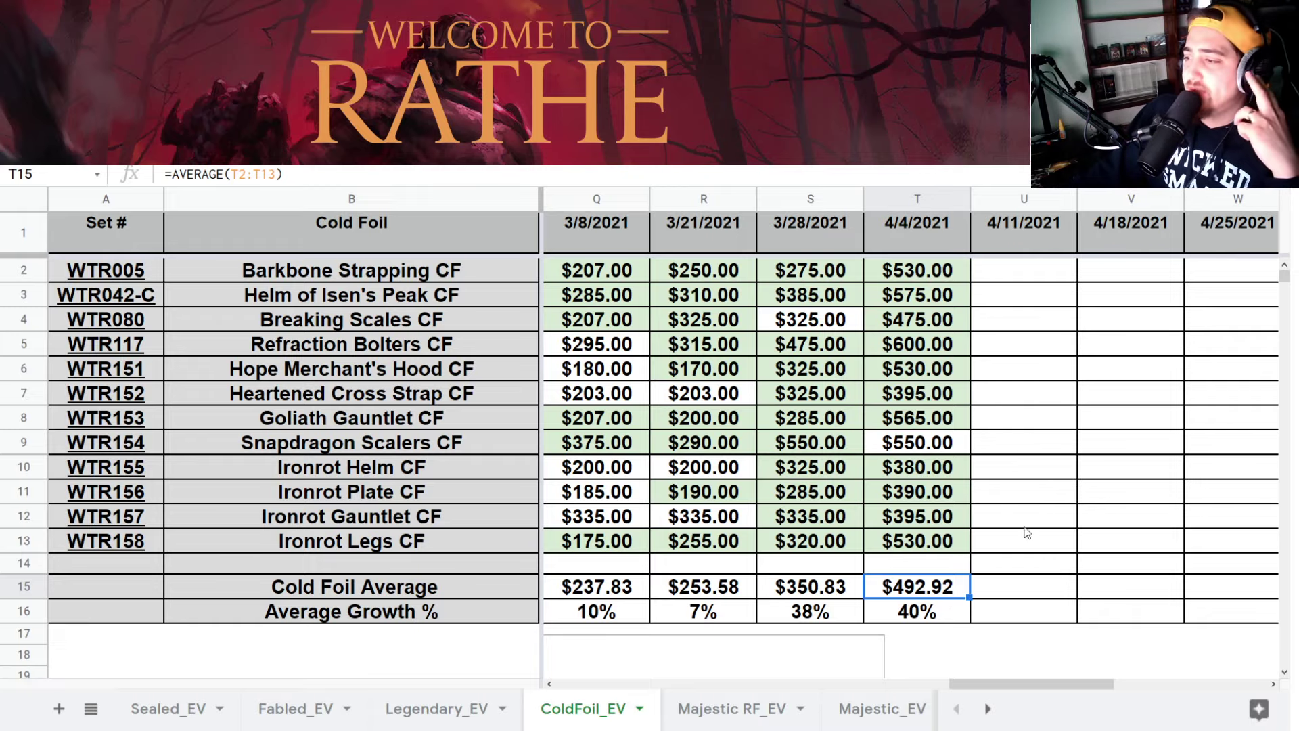
scroll(917, 513, down, 5)
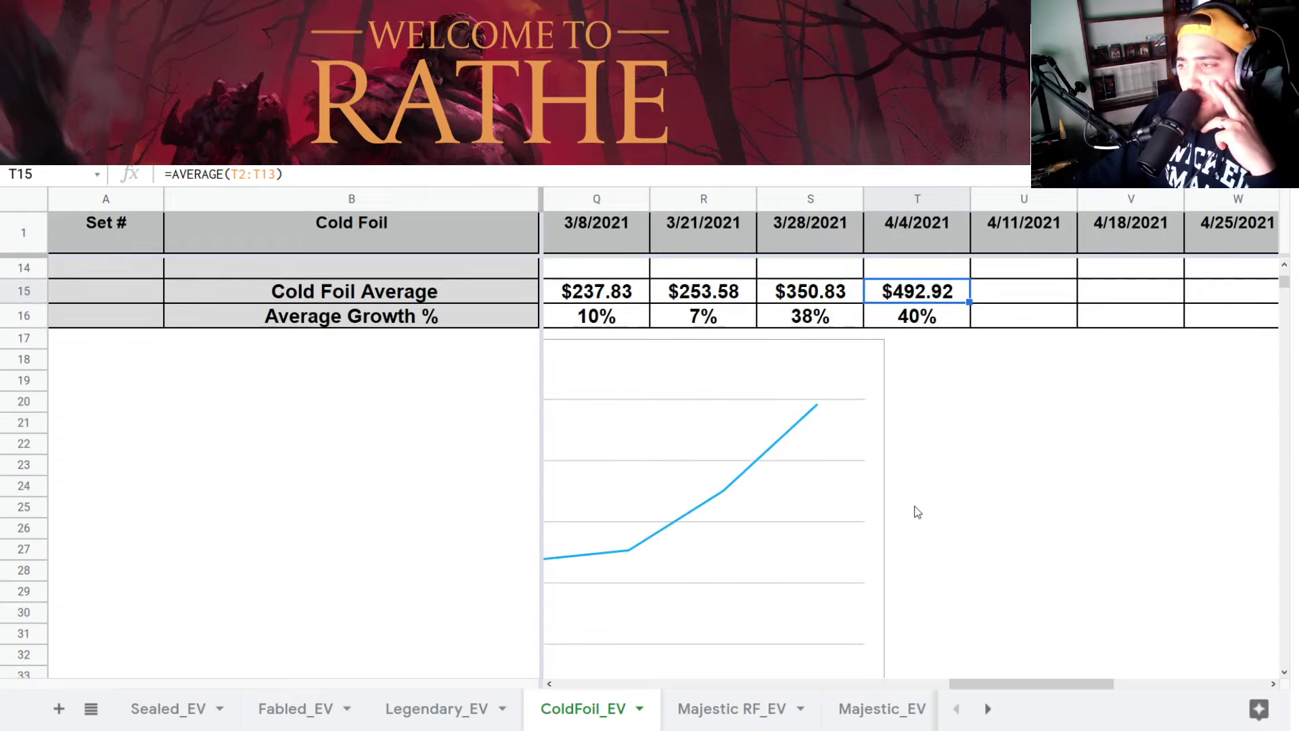
scroll(934, 369, up, 3)
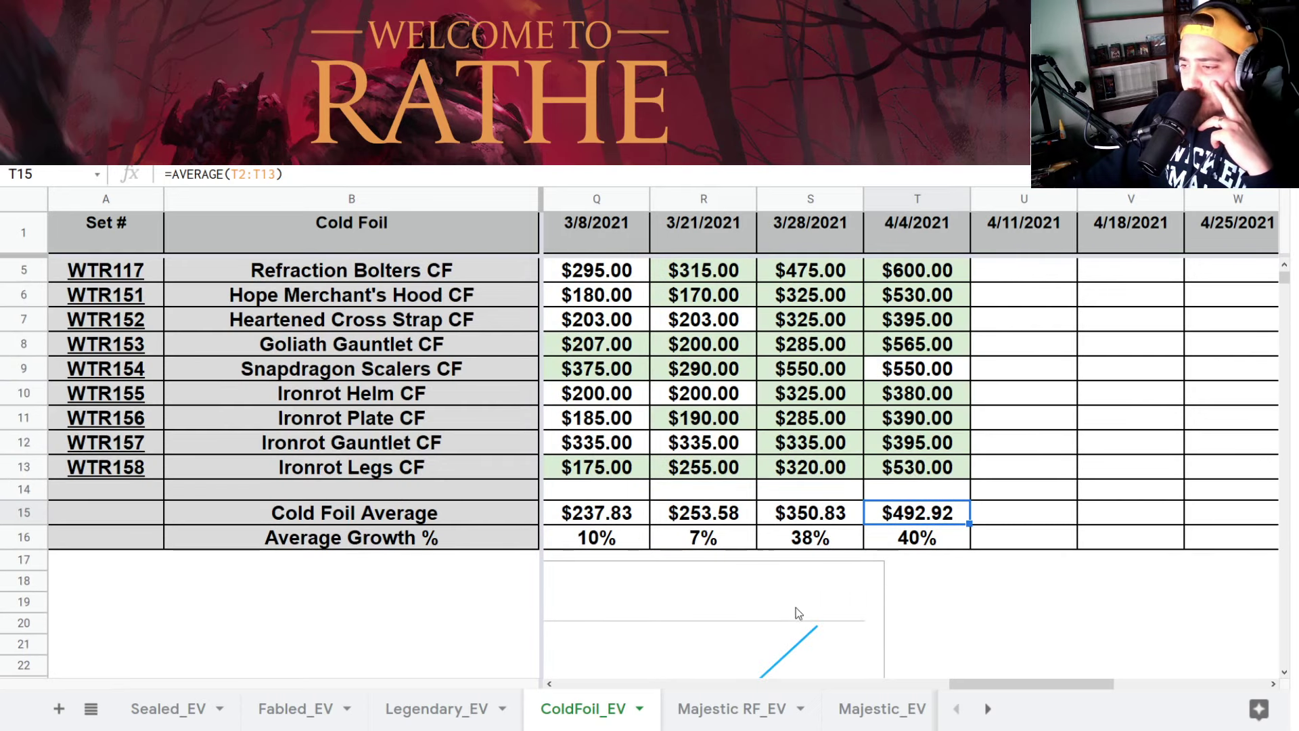
- Open the Majestic RF_EV sheet and compare the 4/4/2021 Spinal Crush, Lord of Wind and Glint the Quicksilver RF prices with earlier weeks
click(752, 708)
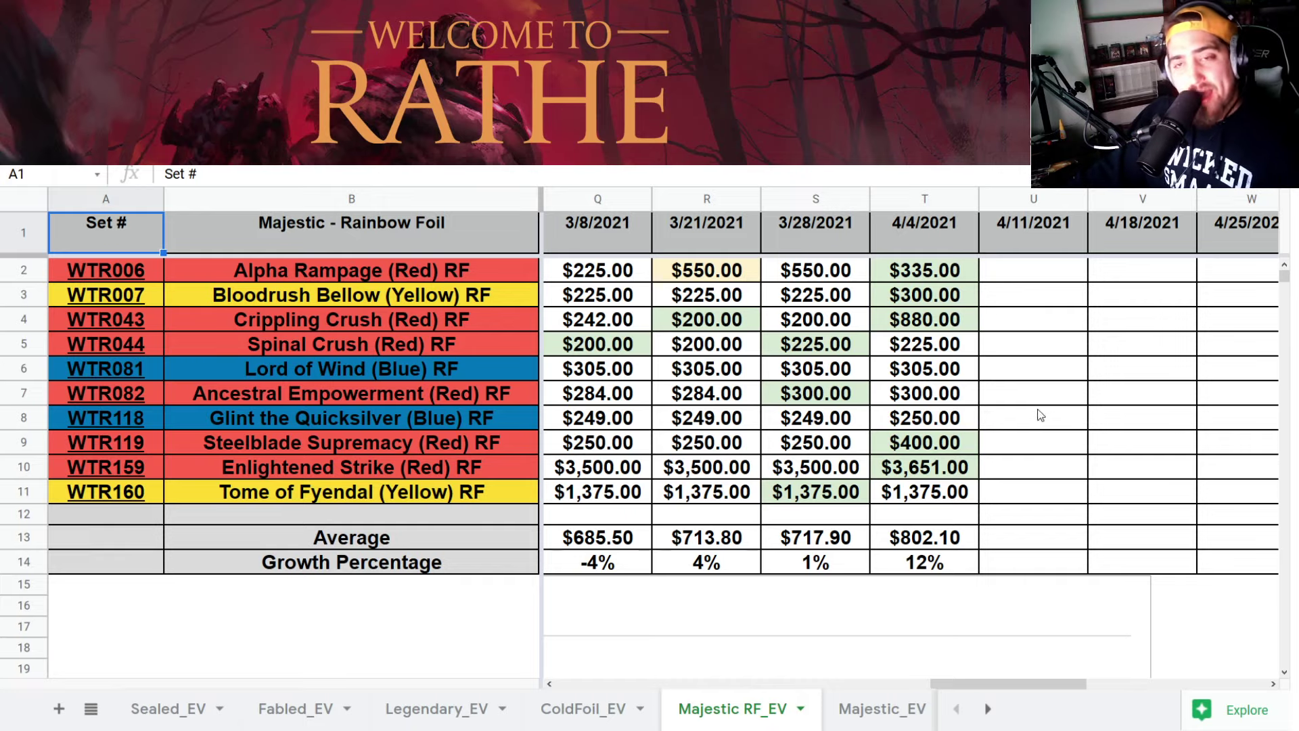
click(916, 353)
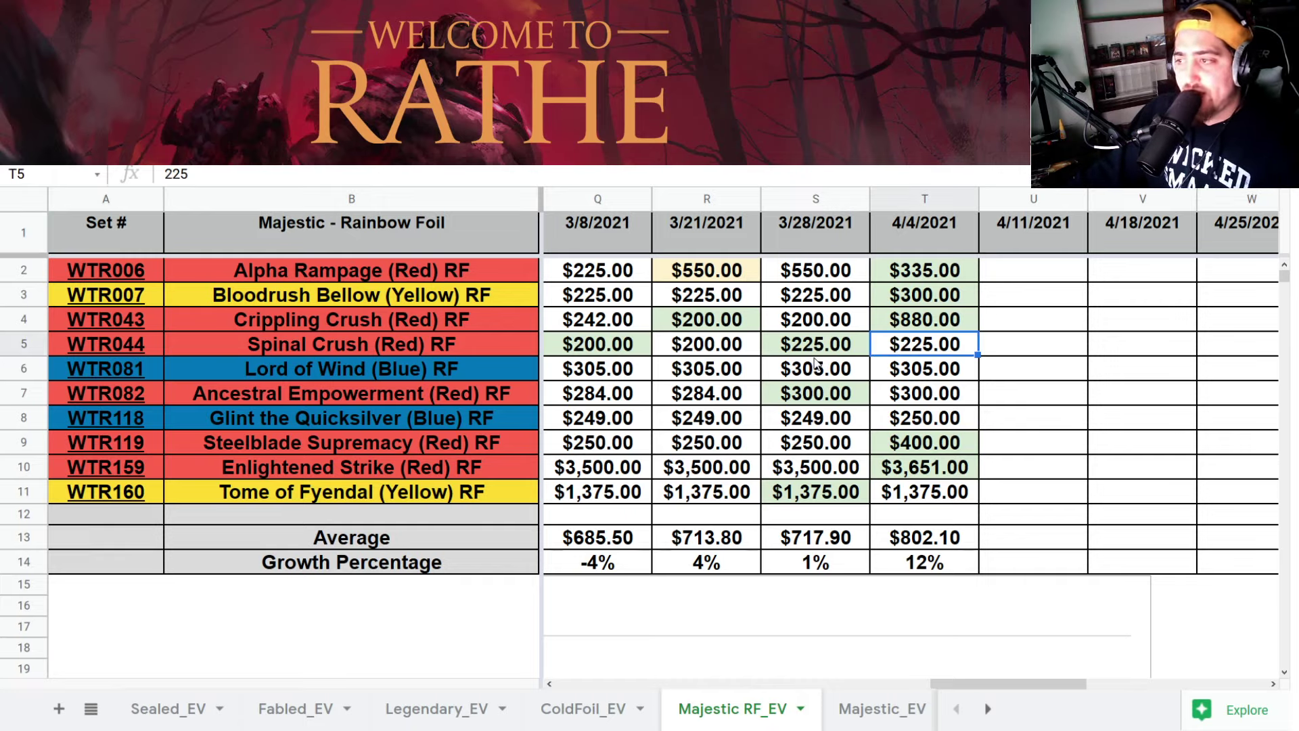
click(905, 374)
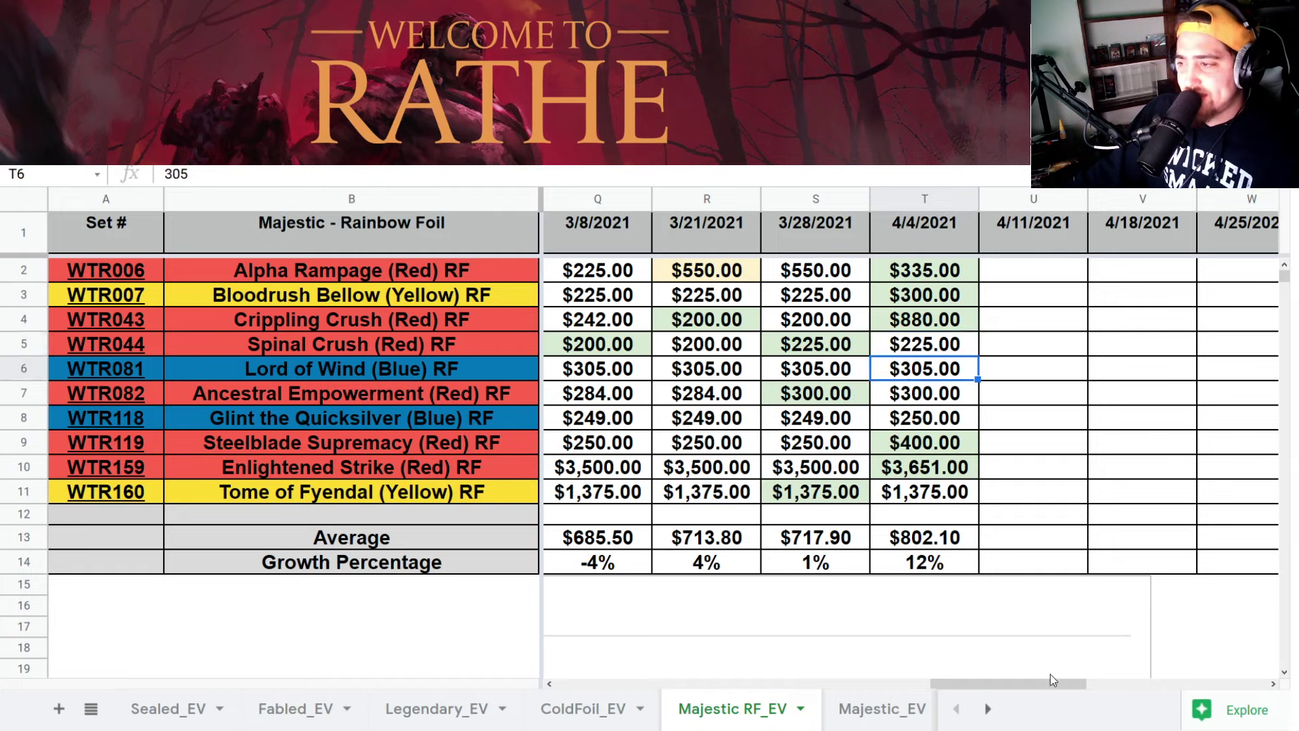
drag(1051, 680, 990, 685)
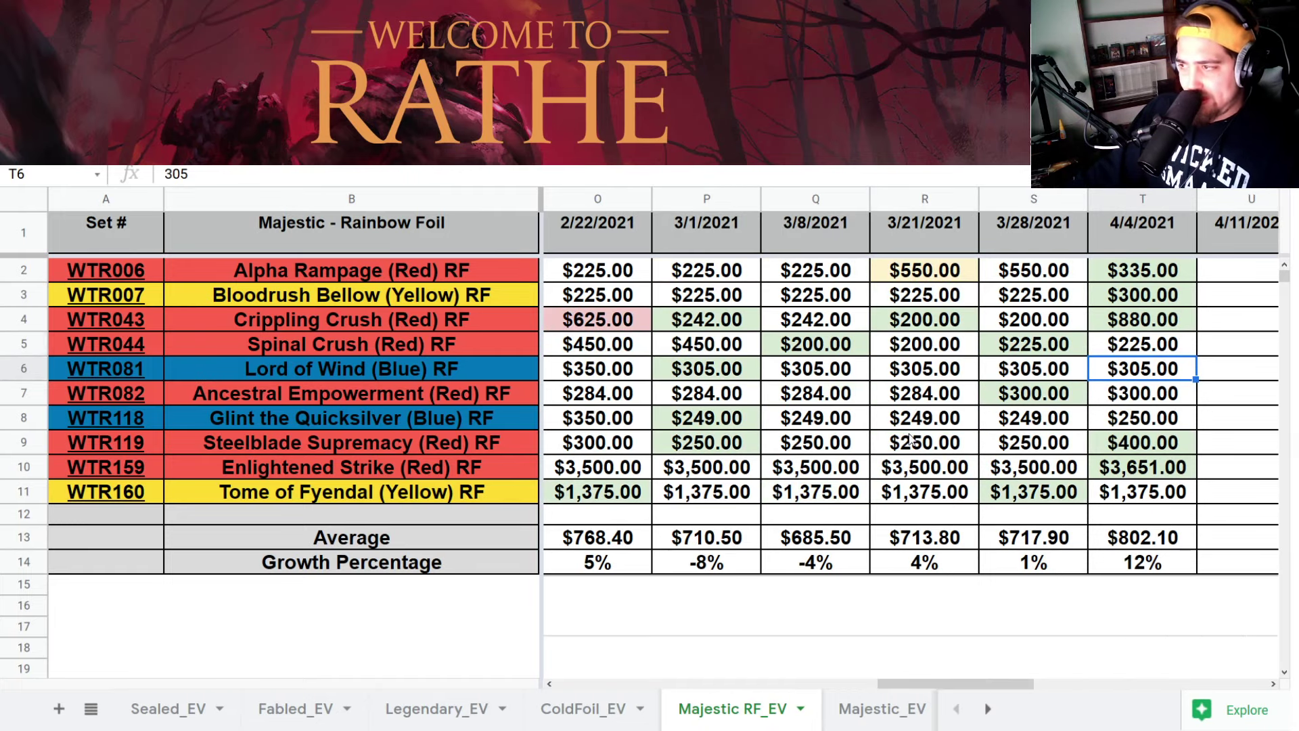
click(1135, 420)
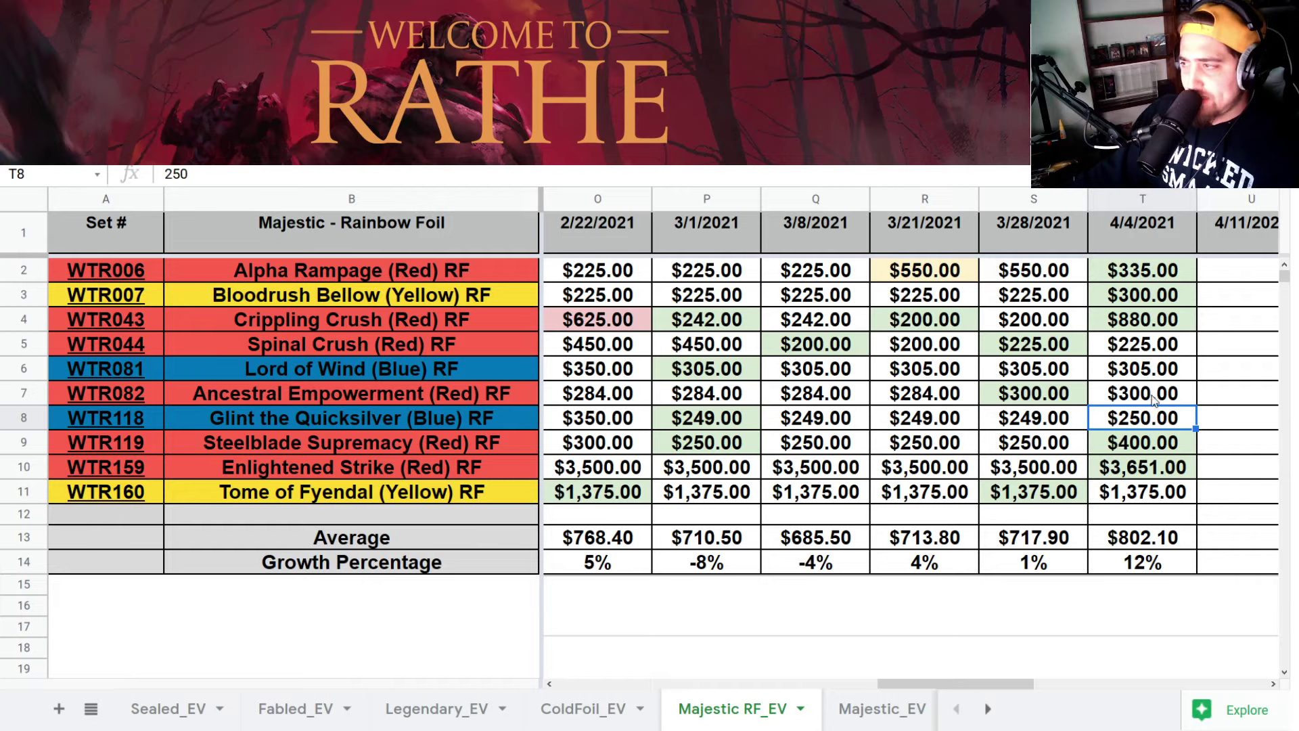
drag(945, 685, 1003, 685)
- Check the 4/4/2021 prices of Alpha Rampage and Bloodrush Bellow RF, and compare Alpha Rampage with 3/28/2021 and 3/21/2021
click(918, 273)
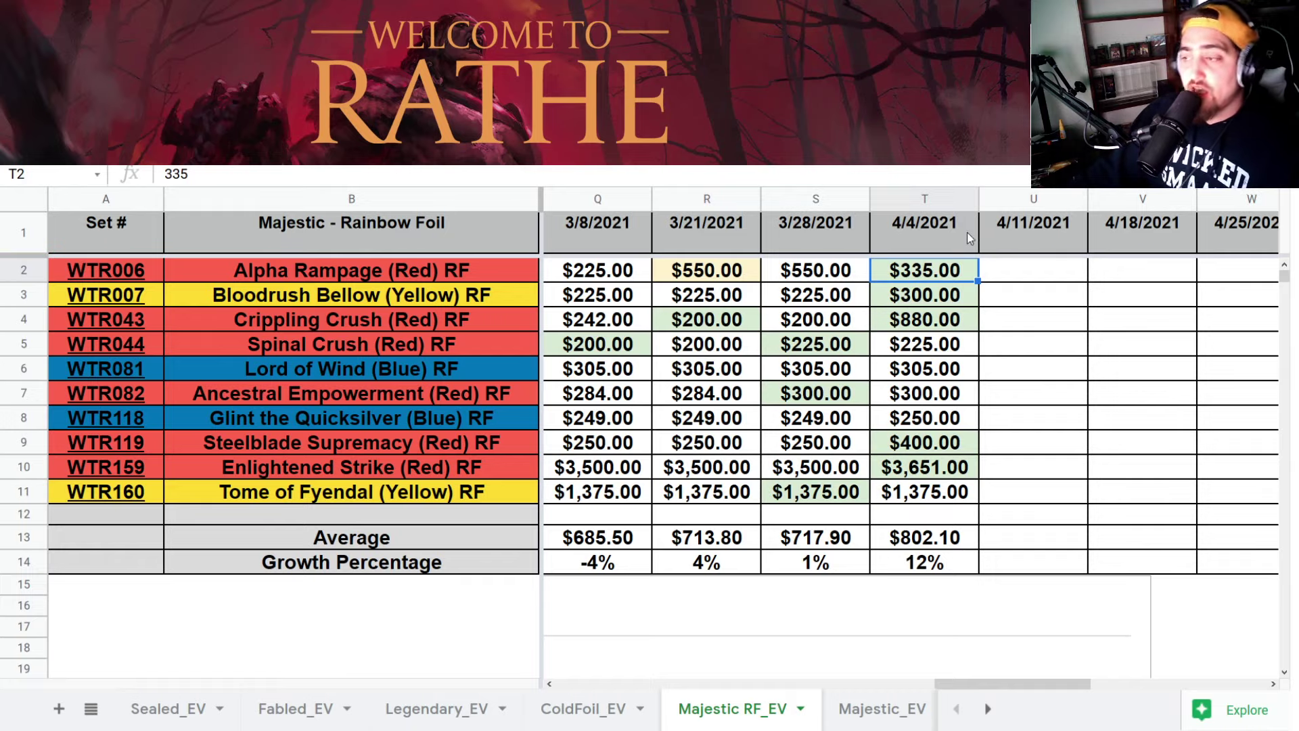
click(934, 301)
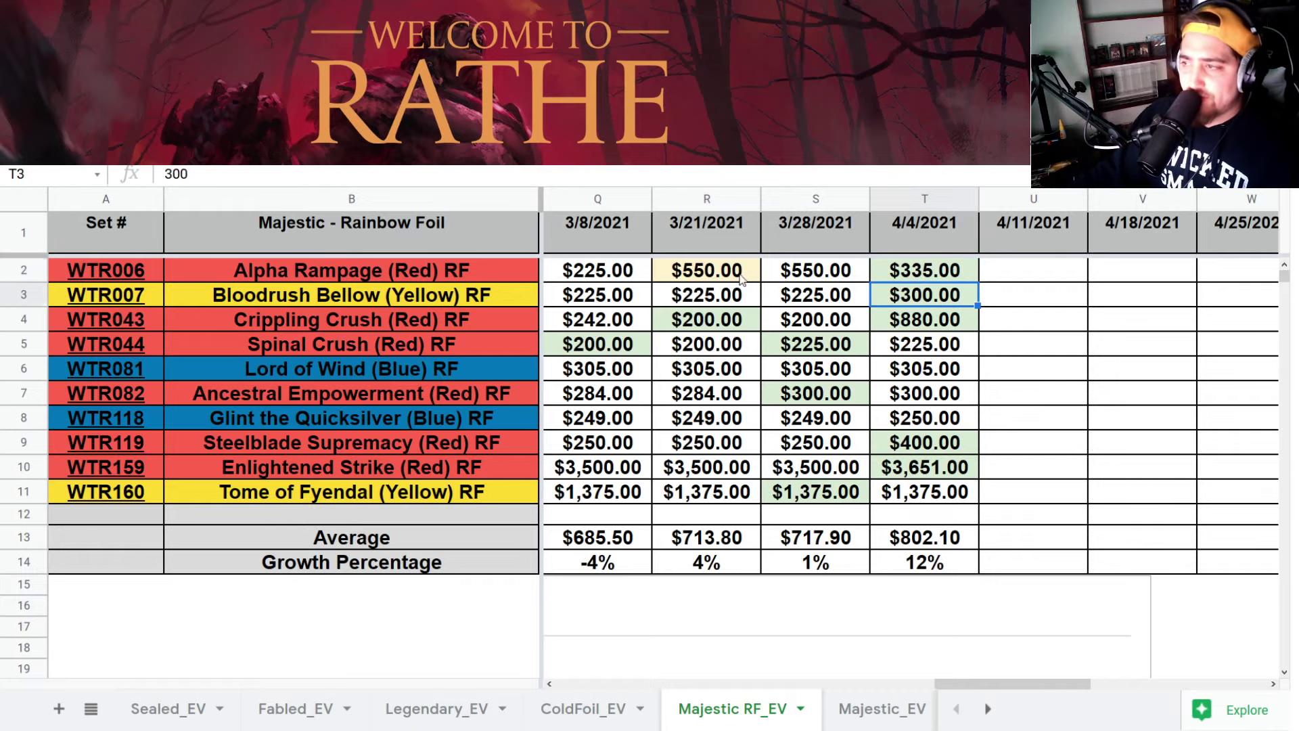
click(815, 274)
click(736, 274)
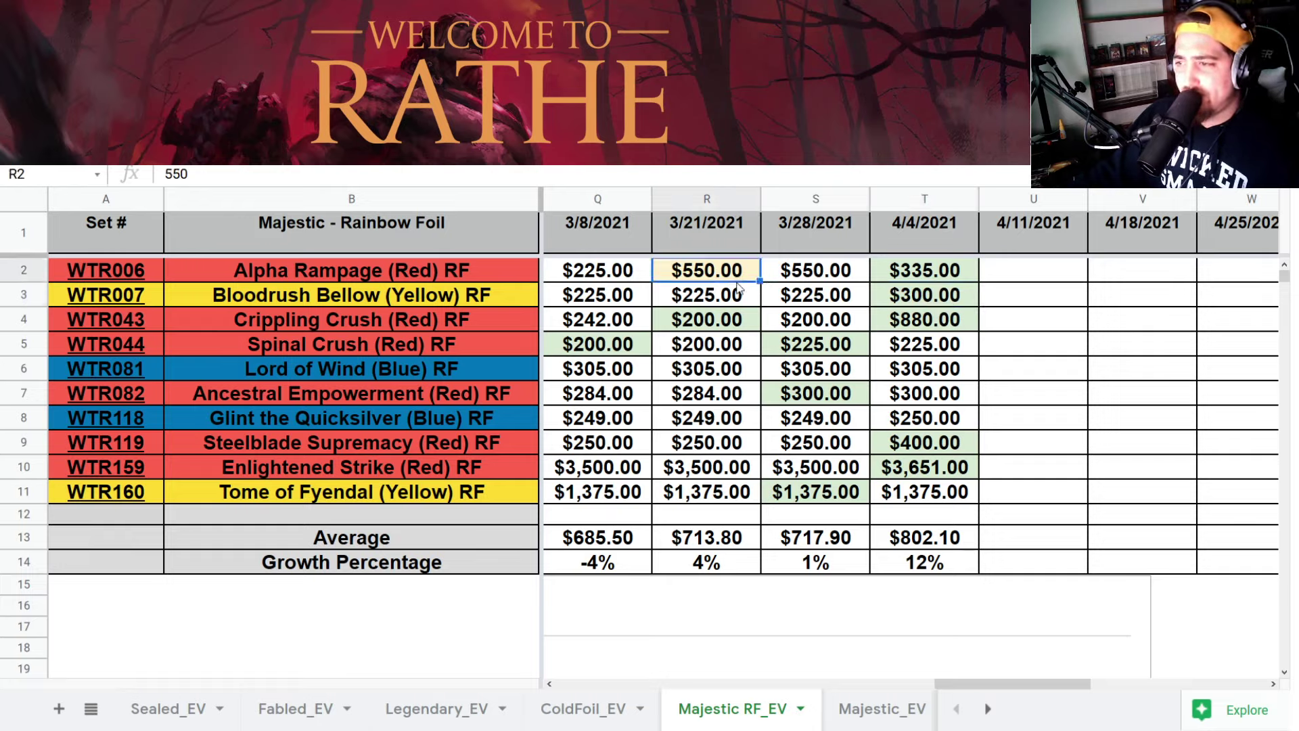
- Trace the Crippling Crush (Red) RF price history from 2/8/2021 to 4/4/2021 and glance at the Rainbow Foil marketplace listing page
click(831, 323)
click(35, 319)
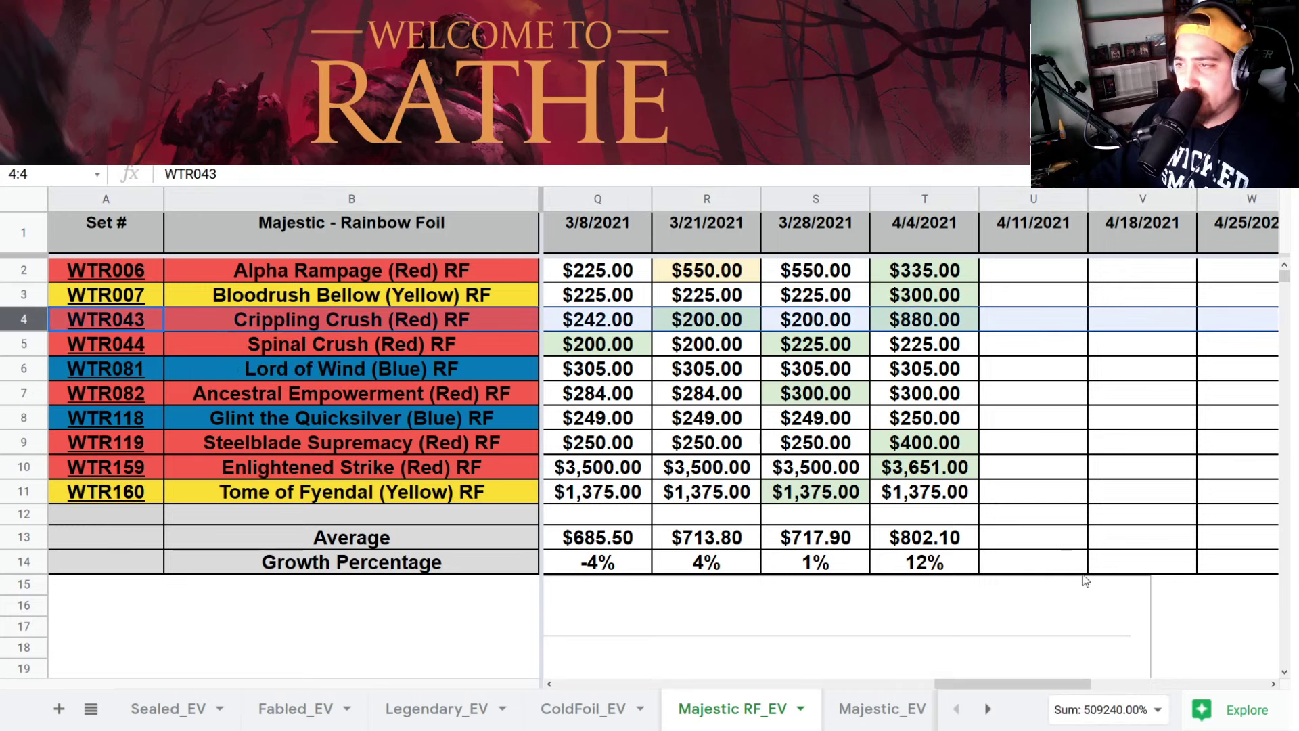
drag(1048, 685, 929, 688)
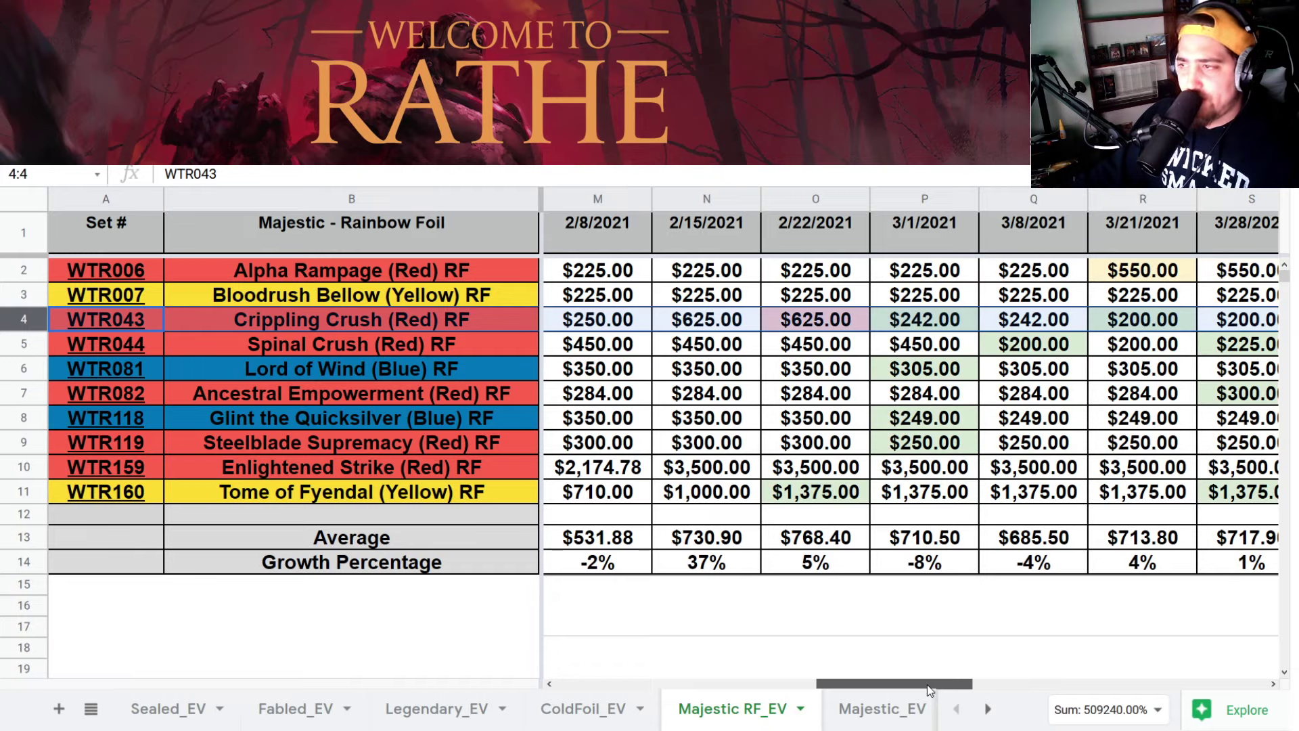
drag(927, 684, 967, 677)
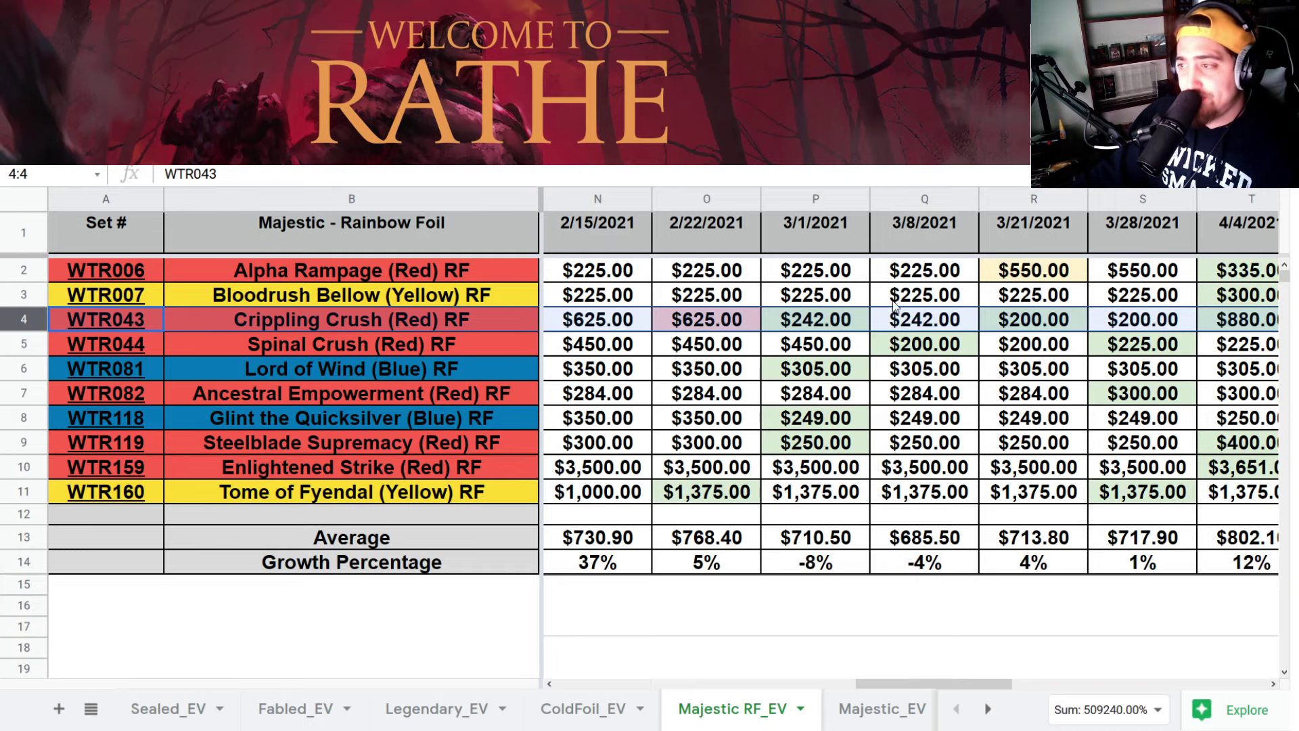
click(998, 323)
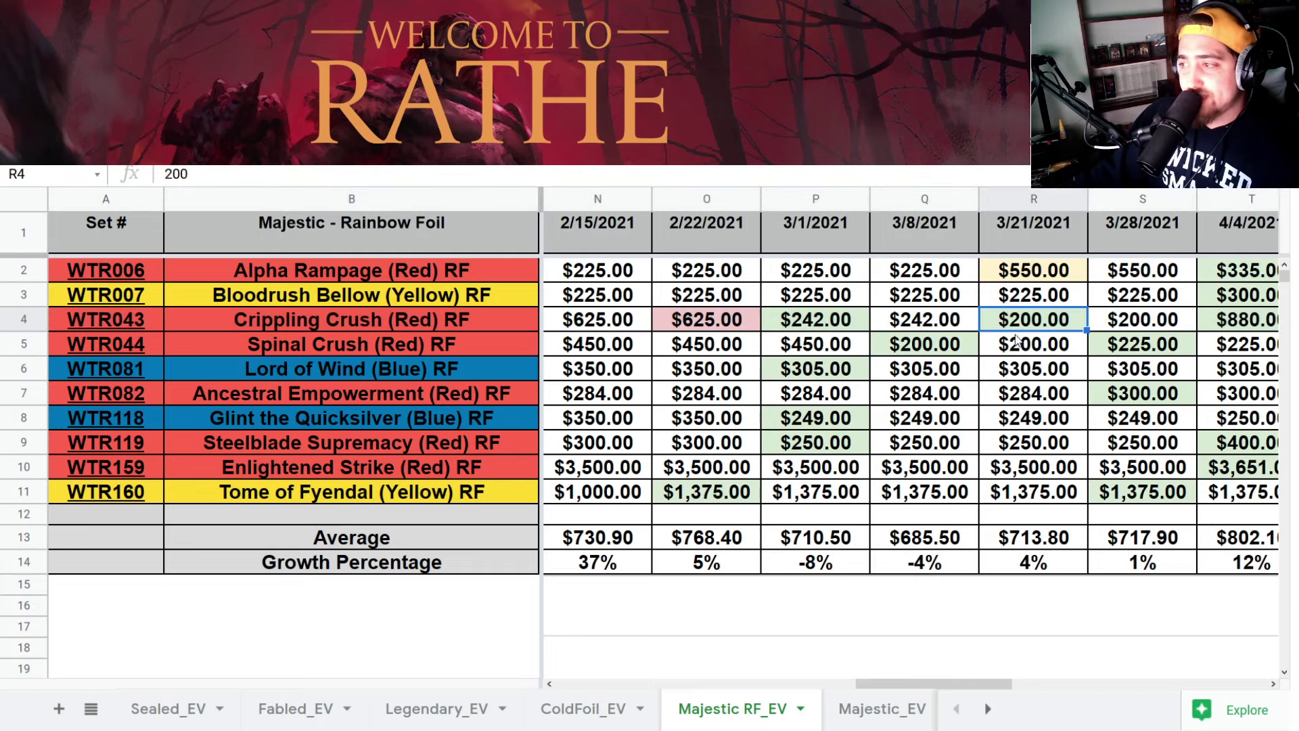
drag(909, 663, 980, 656)
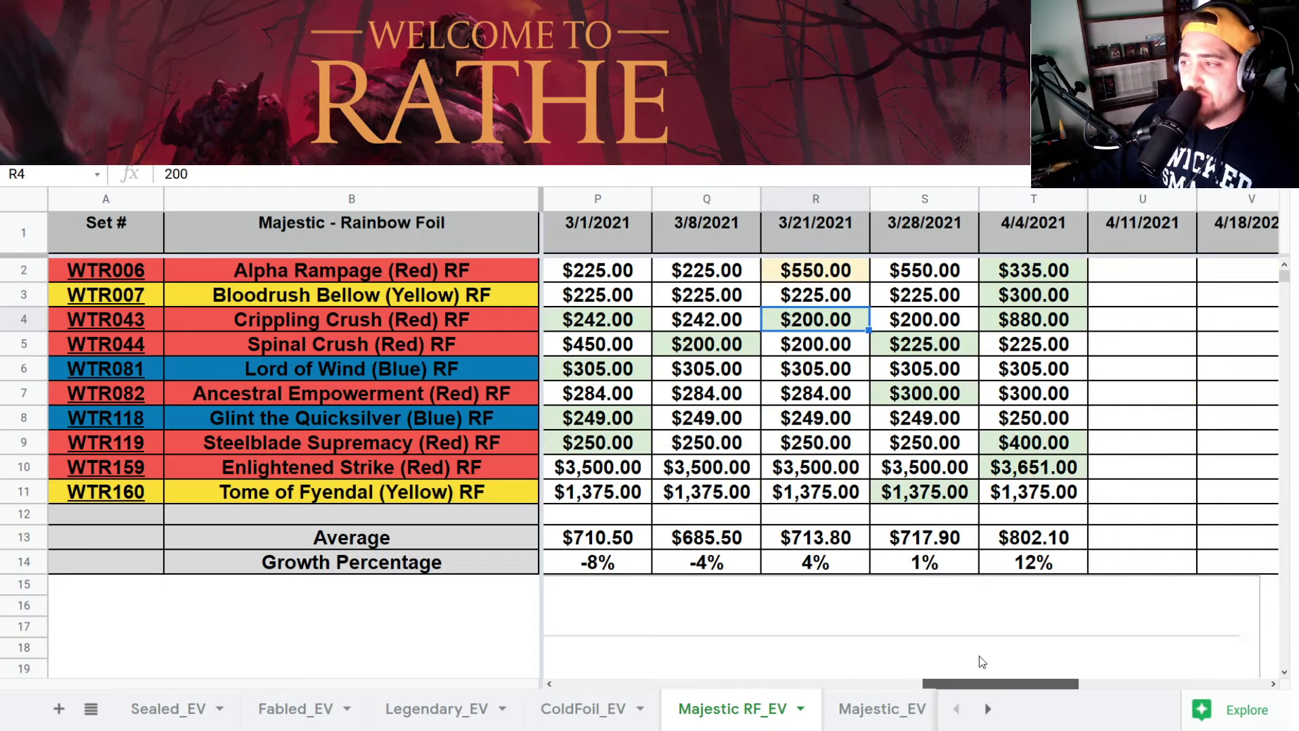
click(1013, 322)
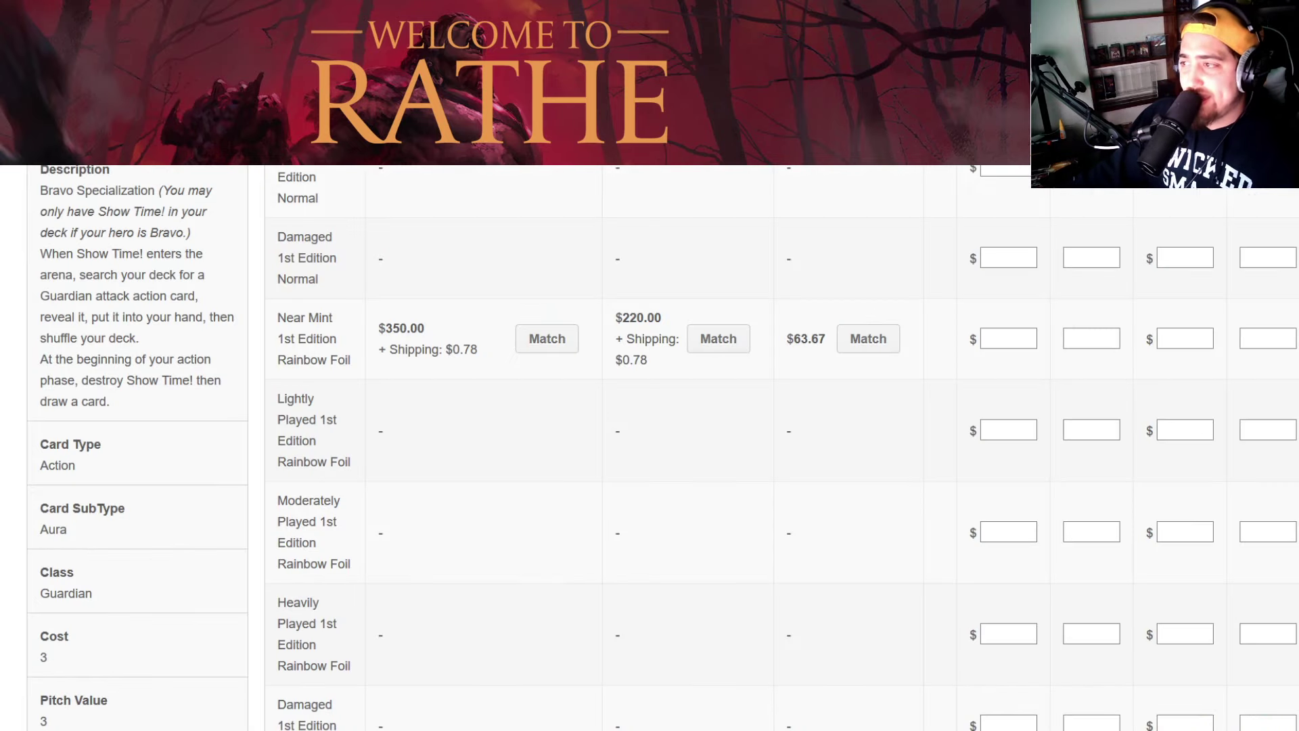
scroll(871, 328, up, 6)
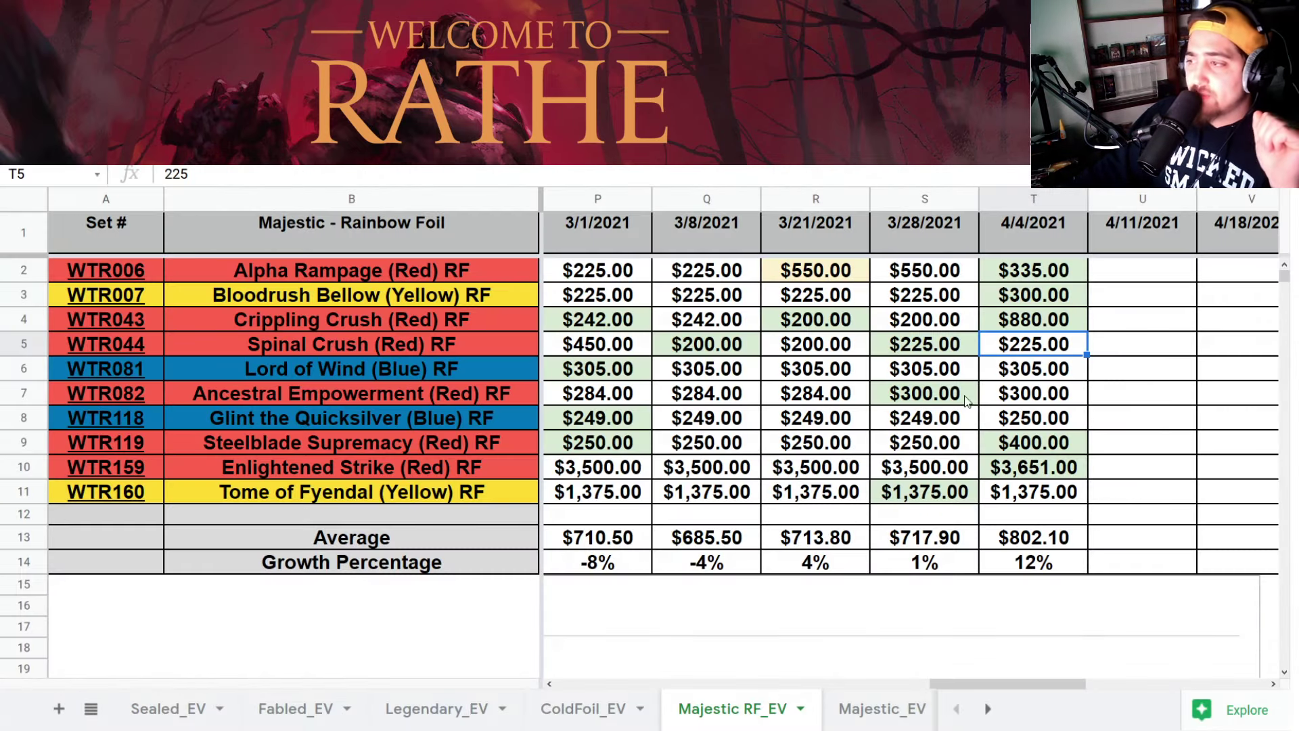
- Check the 4/4/2021 prices of Ancestral Empowerment, Steelblade Supremacy and Enlightened Strike RF
click(1049, 391)
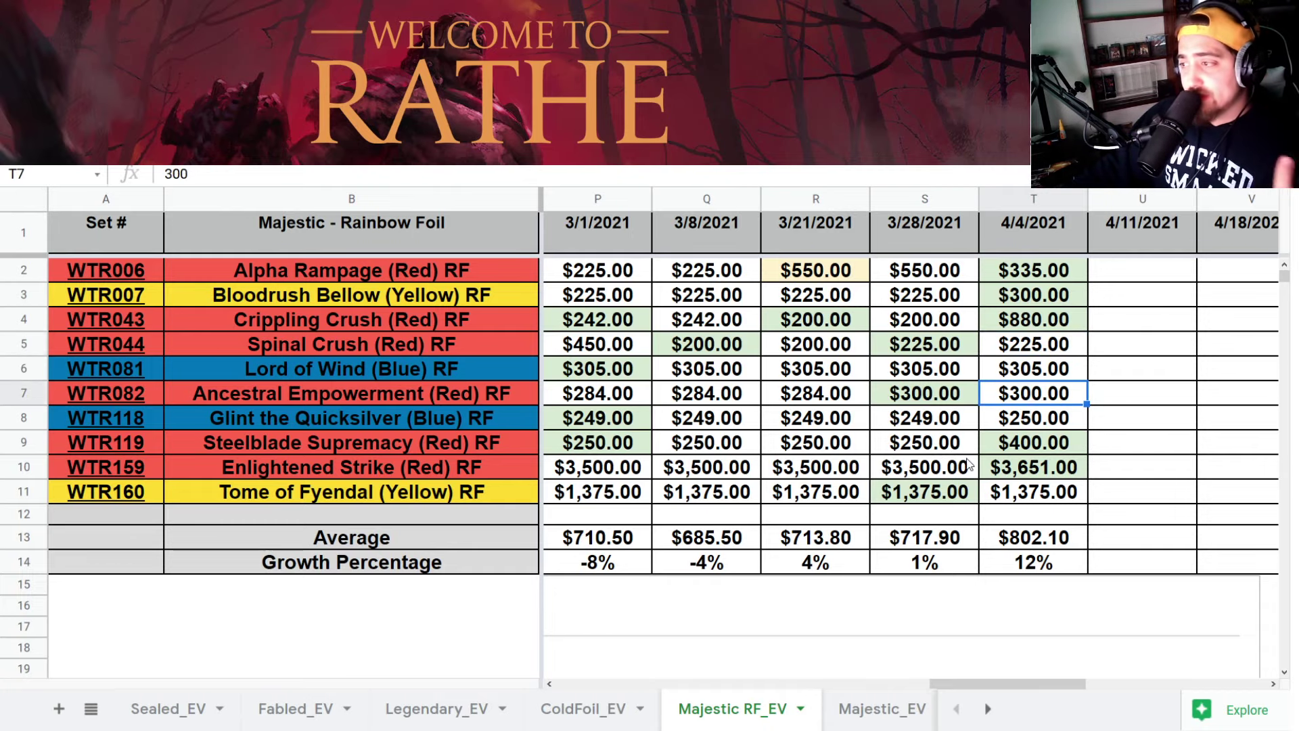
click(1006, 445)
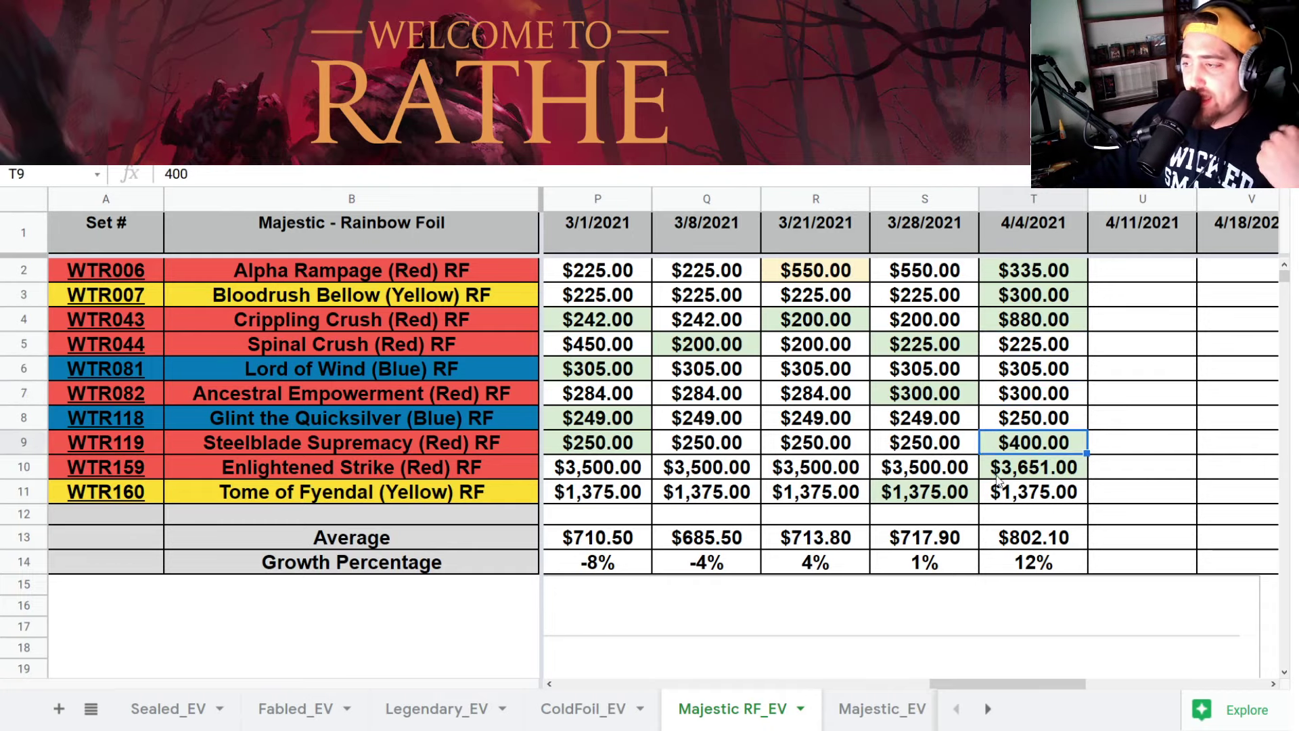
click(1025, 473)
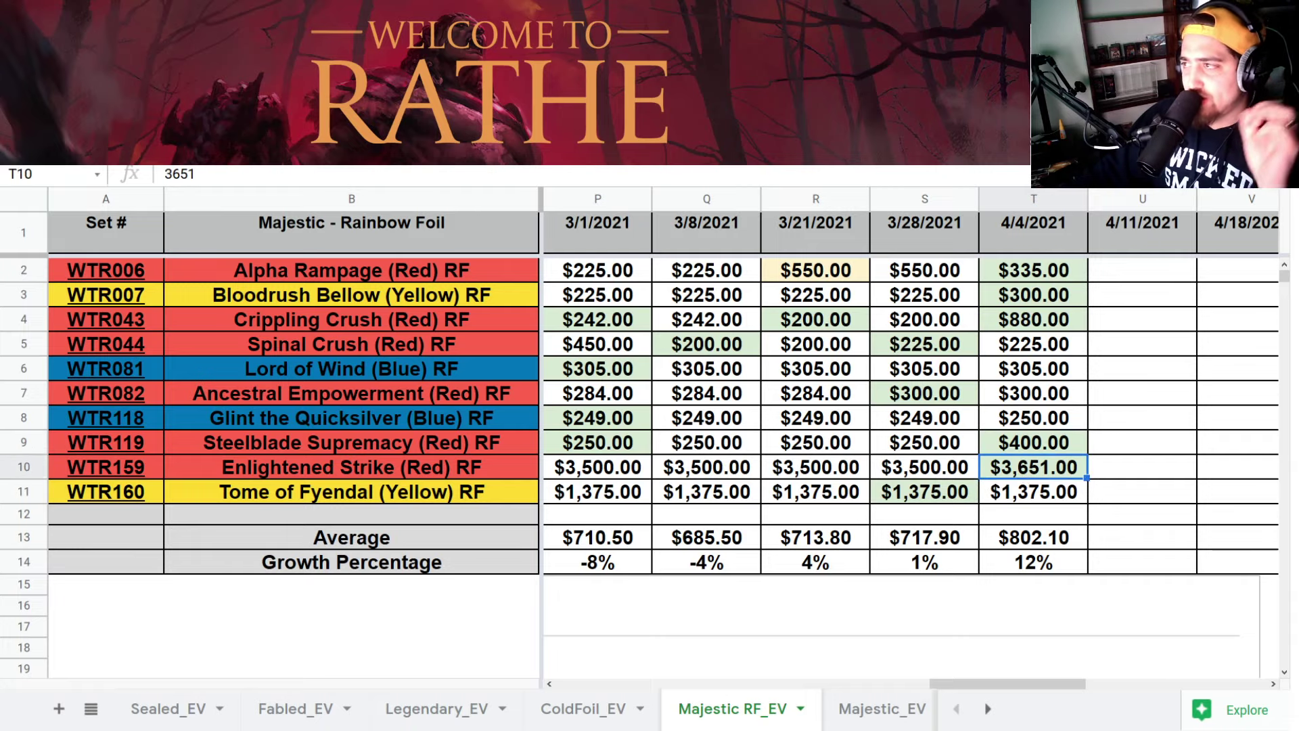
- Examine the latest rainbow foil sale in the "enlightened strike alpha" sold results, and return to the spreadsheet
key(ctrl+Tab)
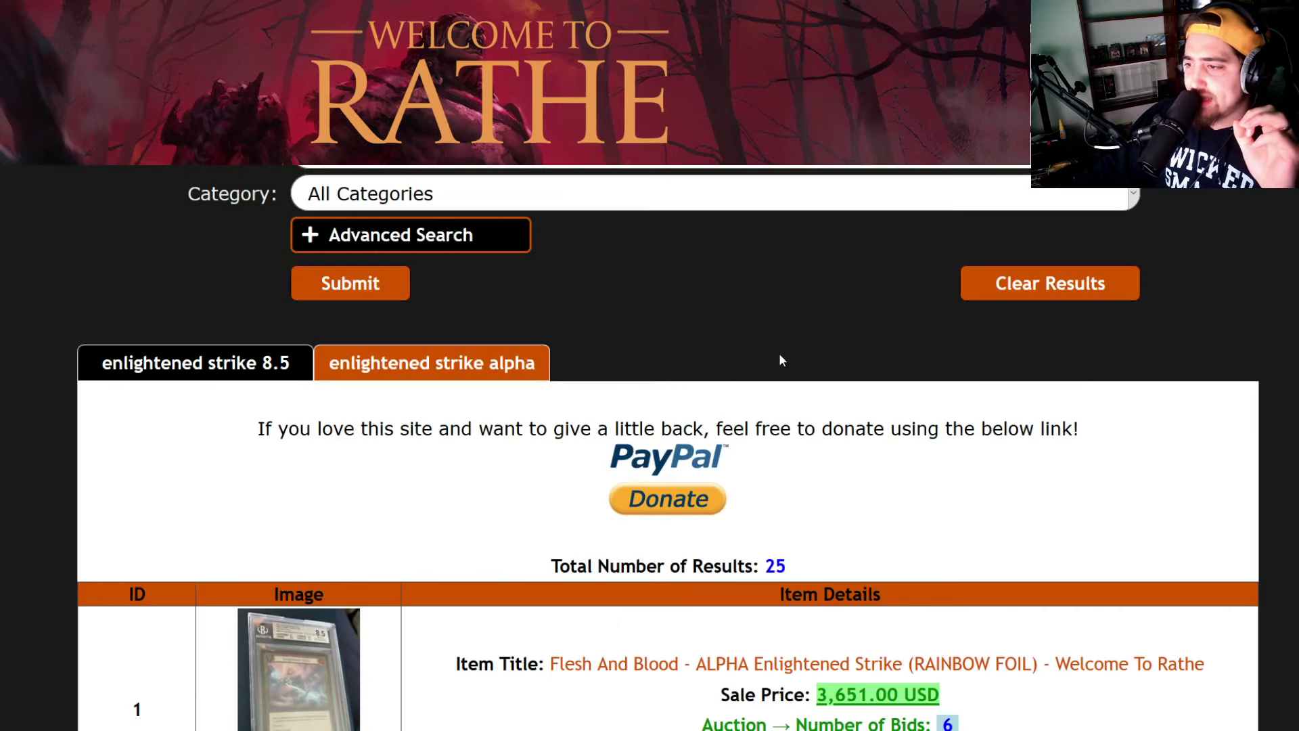
scroll(859, 336, down, 5)
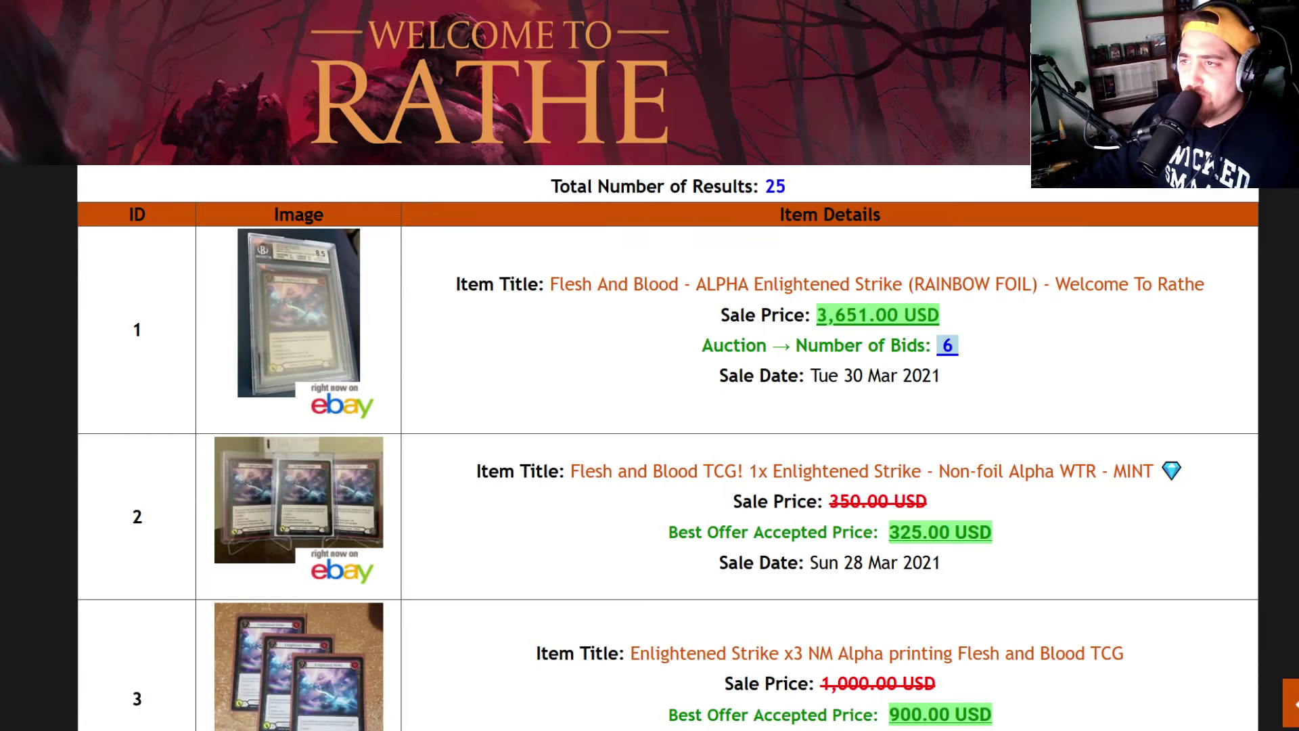
key(ctrl+Tab)
- Check the 4/4/2021 average and growth percentage for rainbow foil Majestics, along with the trend chart
click(1057, 545)
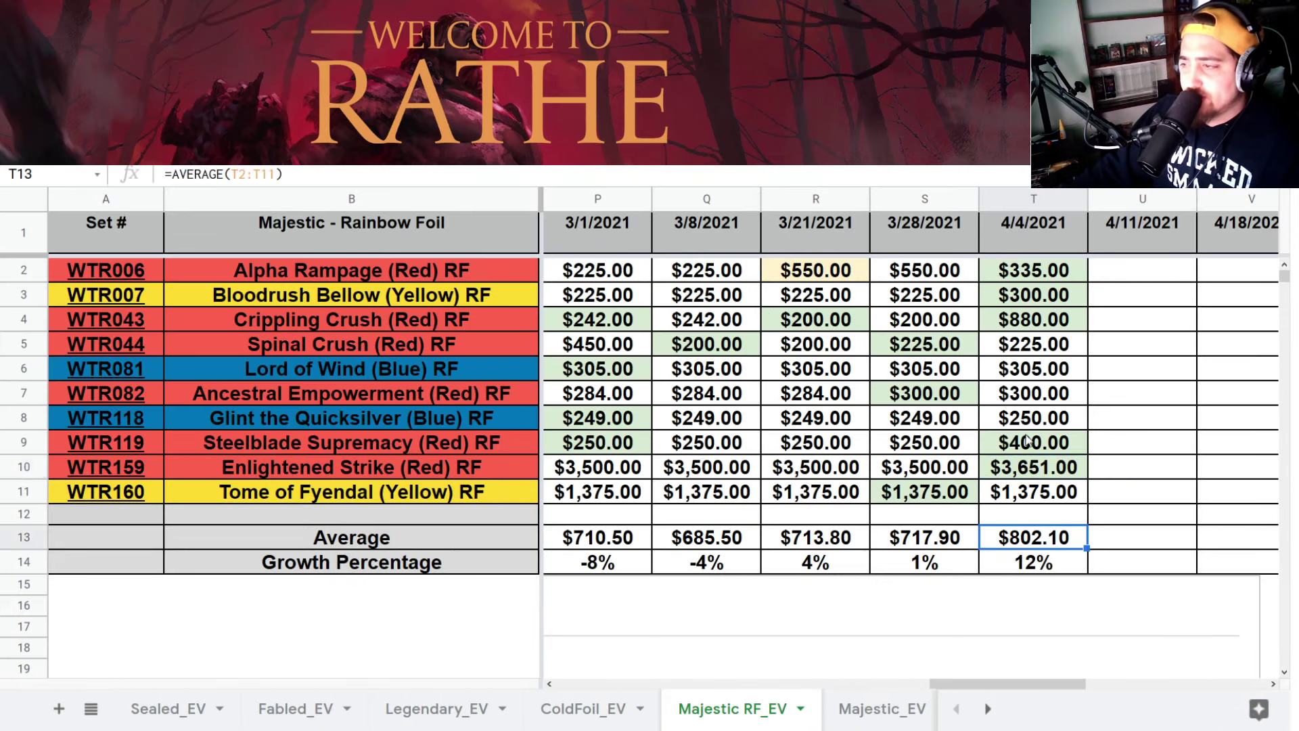
scroll(1029, 443, down, 2)
click(1070, 414)
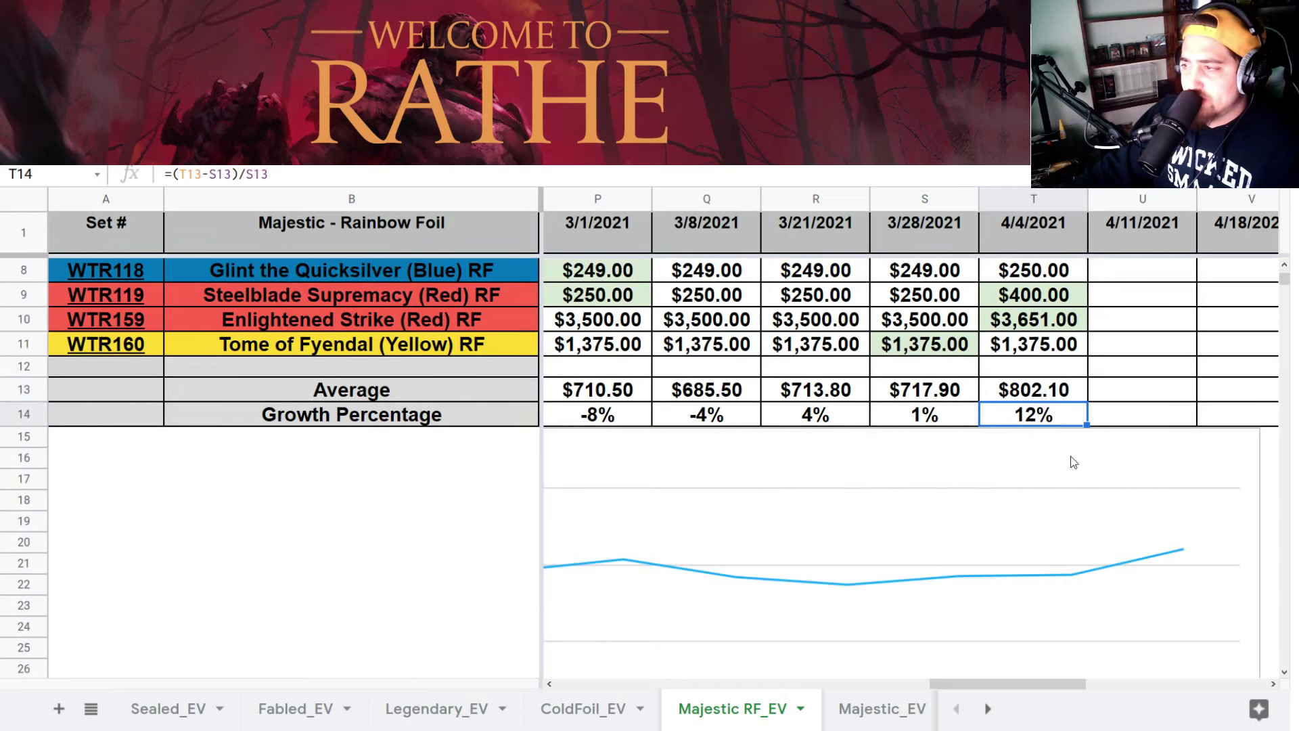
scroll(1114, 505, down, 3)
scroll(1115, 507, up, 5)
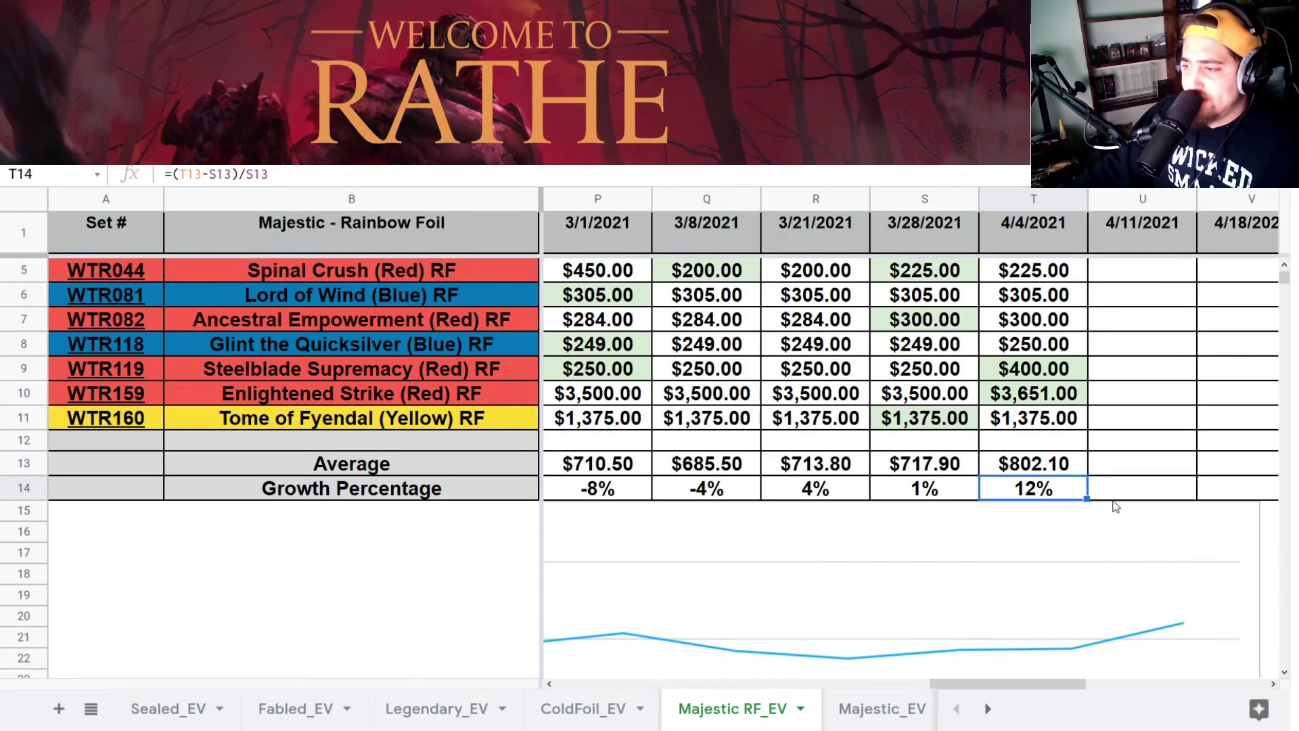
- Open the Majestic_EV sheet and check the 4/4/2021 prices of Alpha Rampage, Crippling Crush, Spinal Crush, Lord of Wind and Ancestral Empowerment
click(871, 710)
click(677, 673)
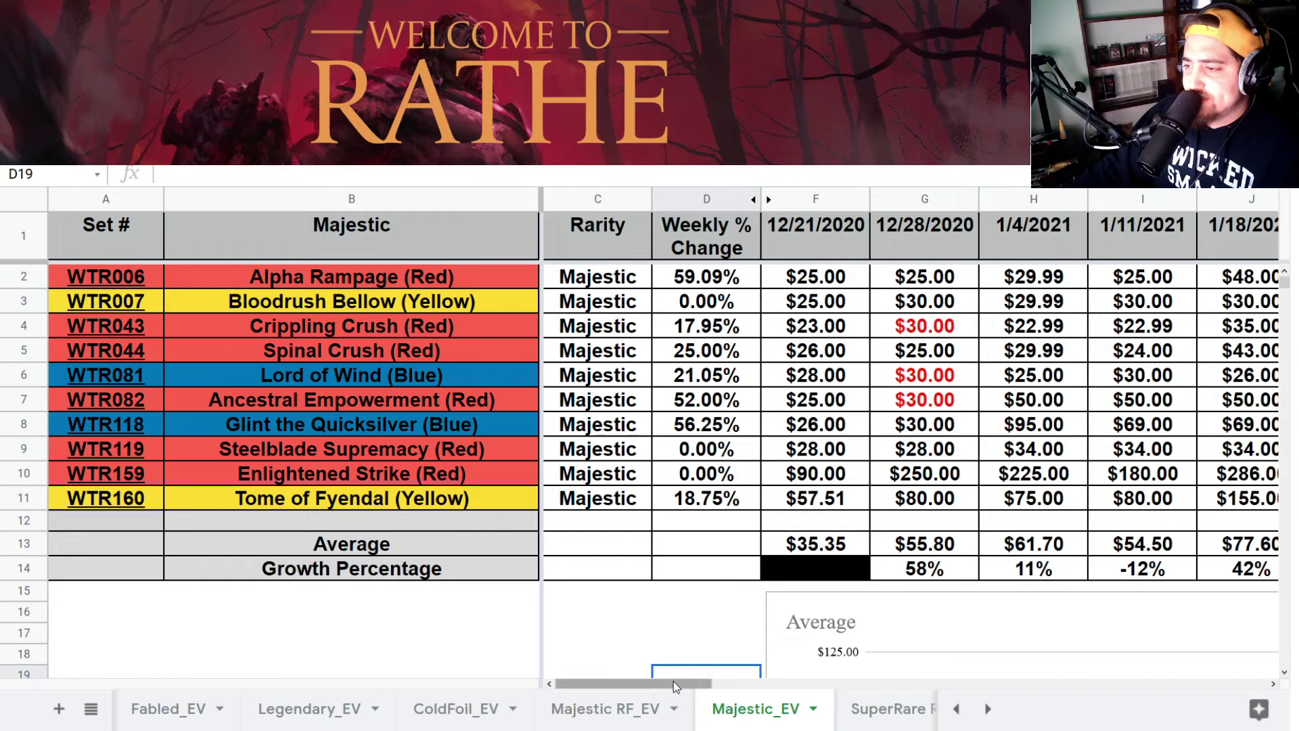
drag(673, 682, 1067, 660)
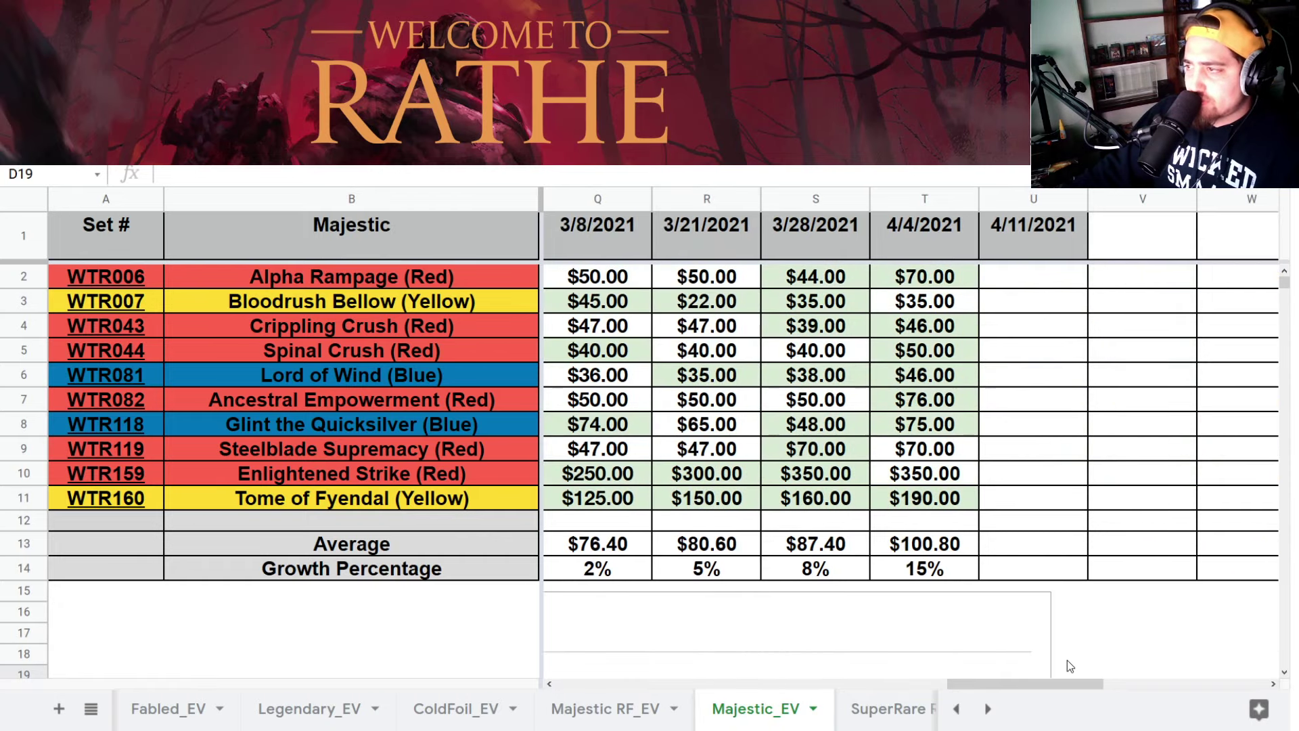
click(936, 280)
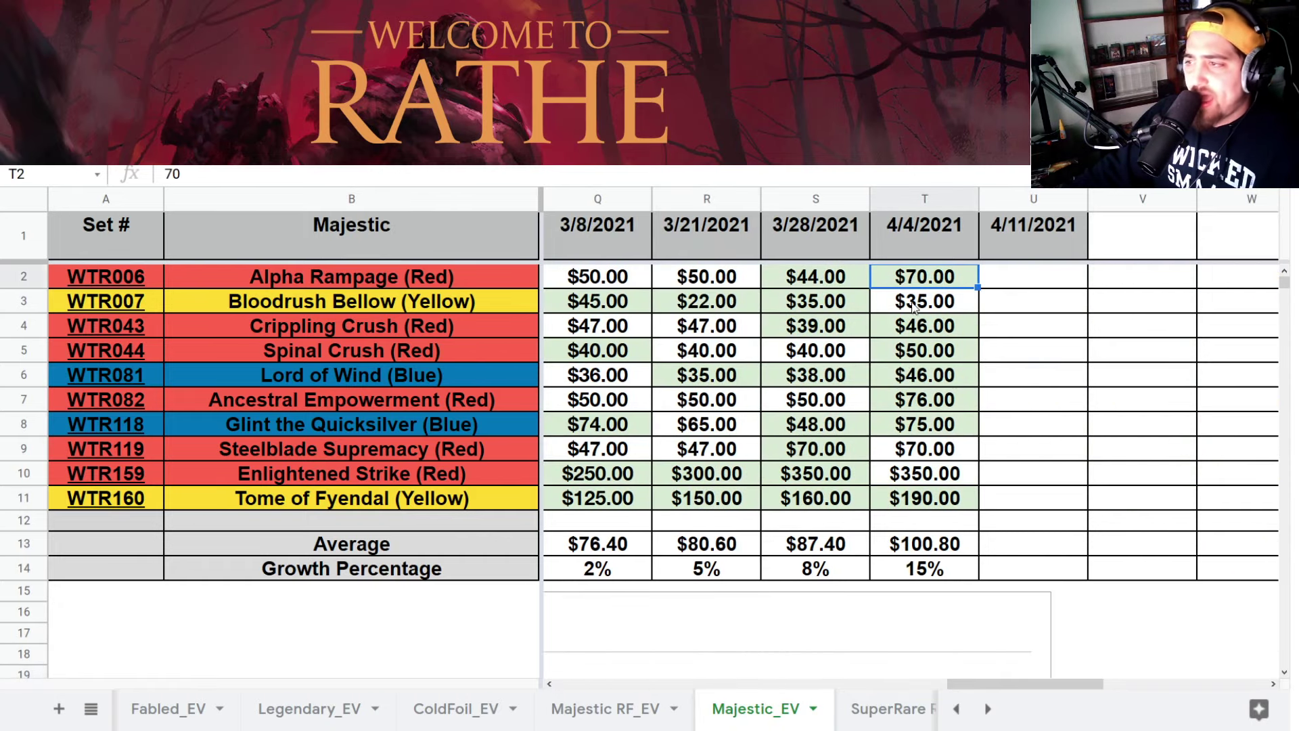
click(937, 333)
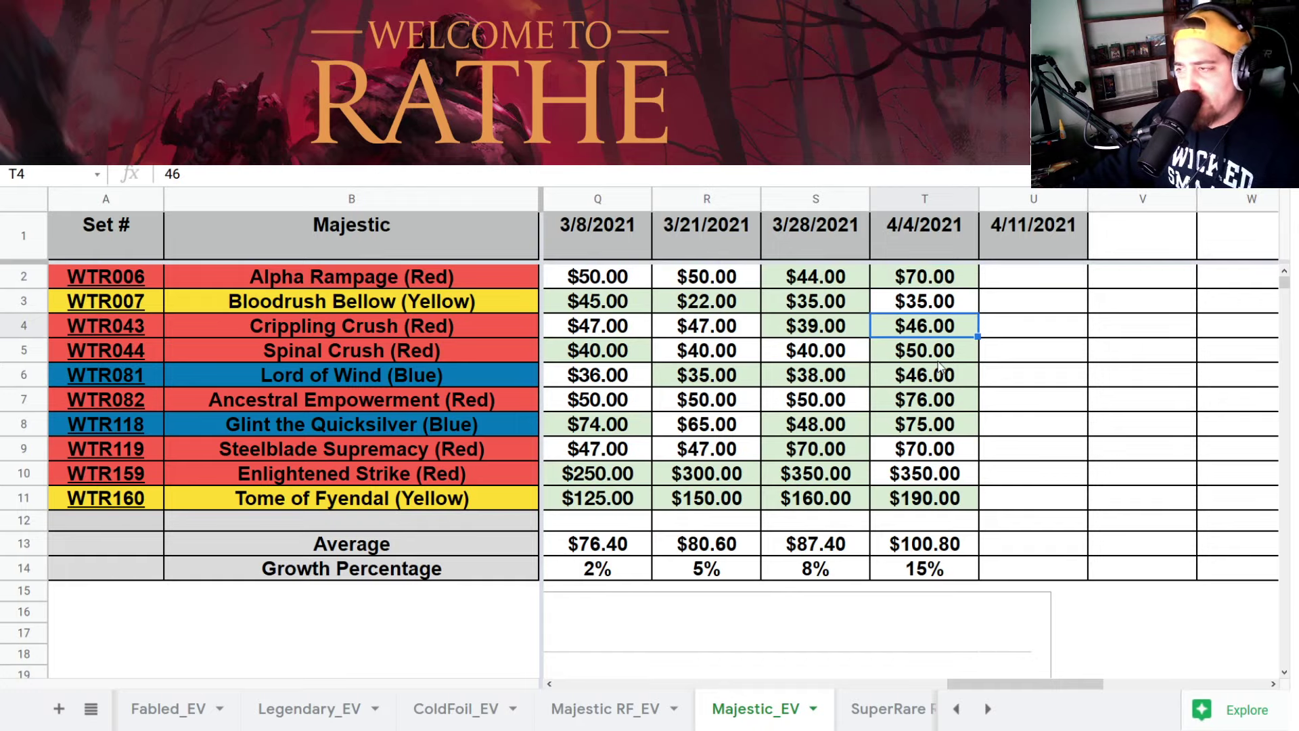
click(934, 350)
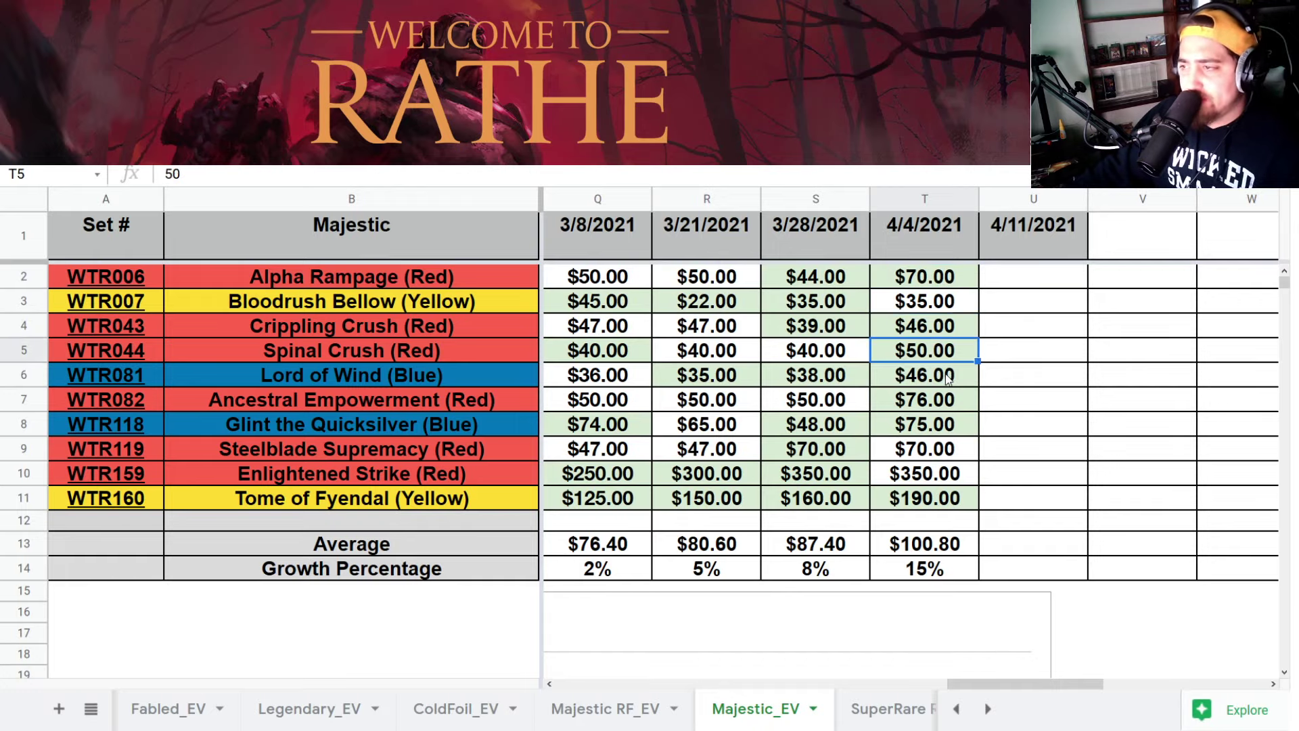
click(948, 378)
click(941, 410)
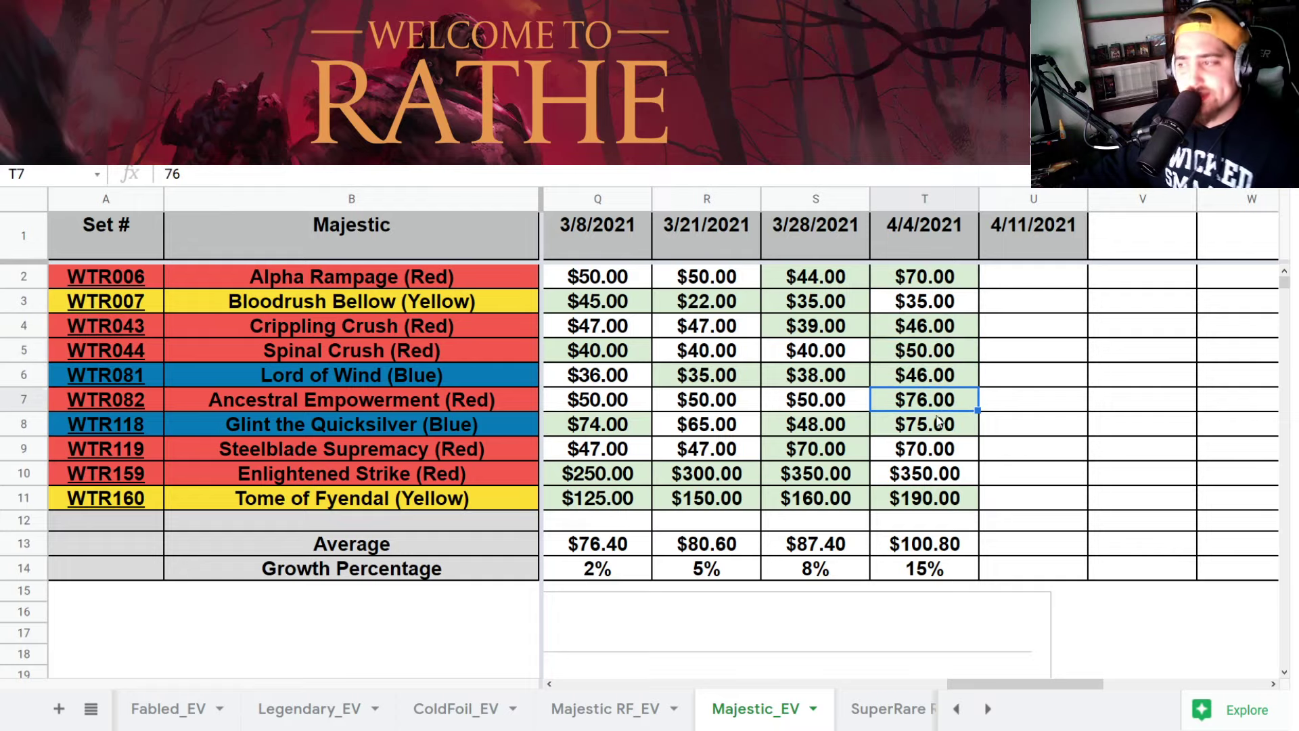
- Check the non-foil Enlightened Strike price, the Majestic average and the growth percentage for 4/4/2021
click(932, 474)
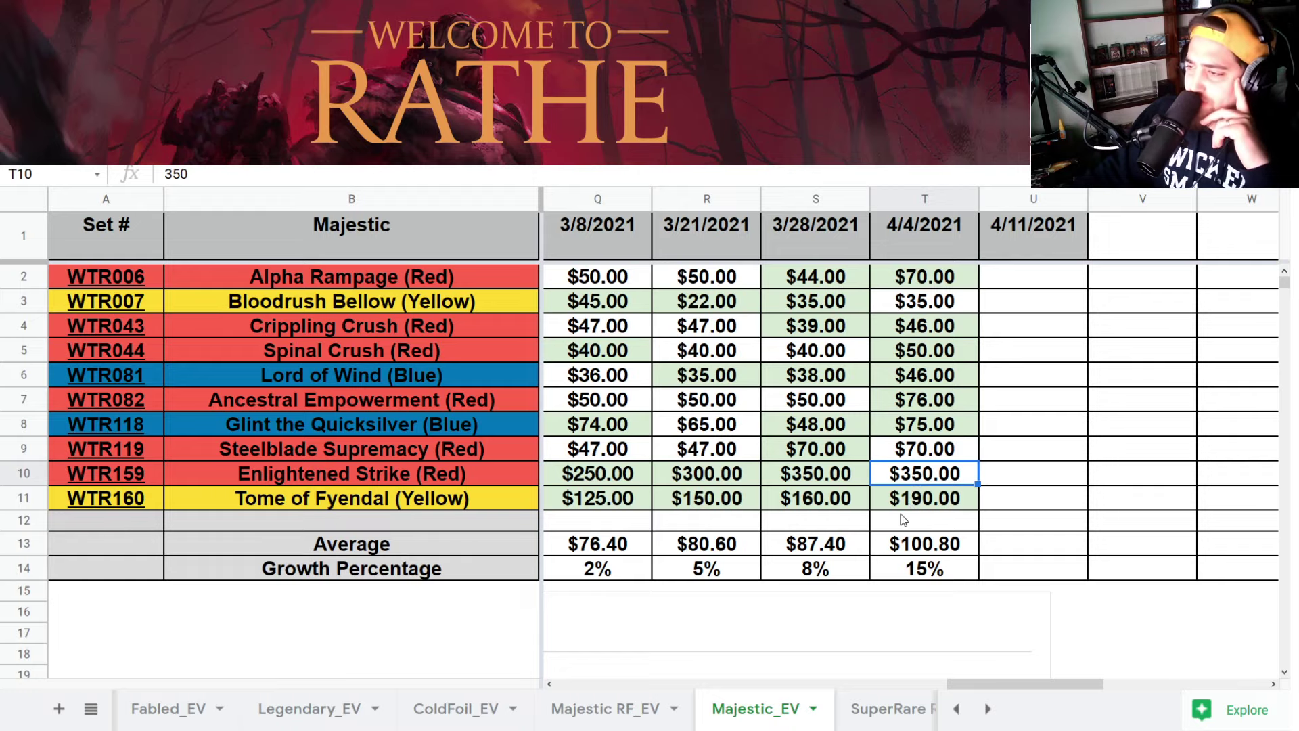
click(892, 553)
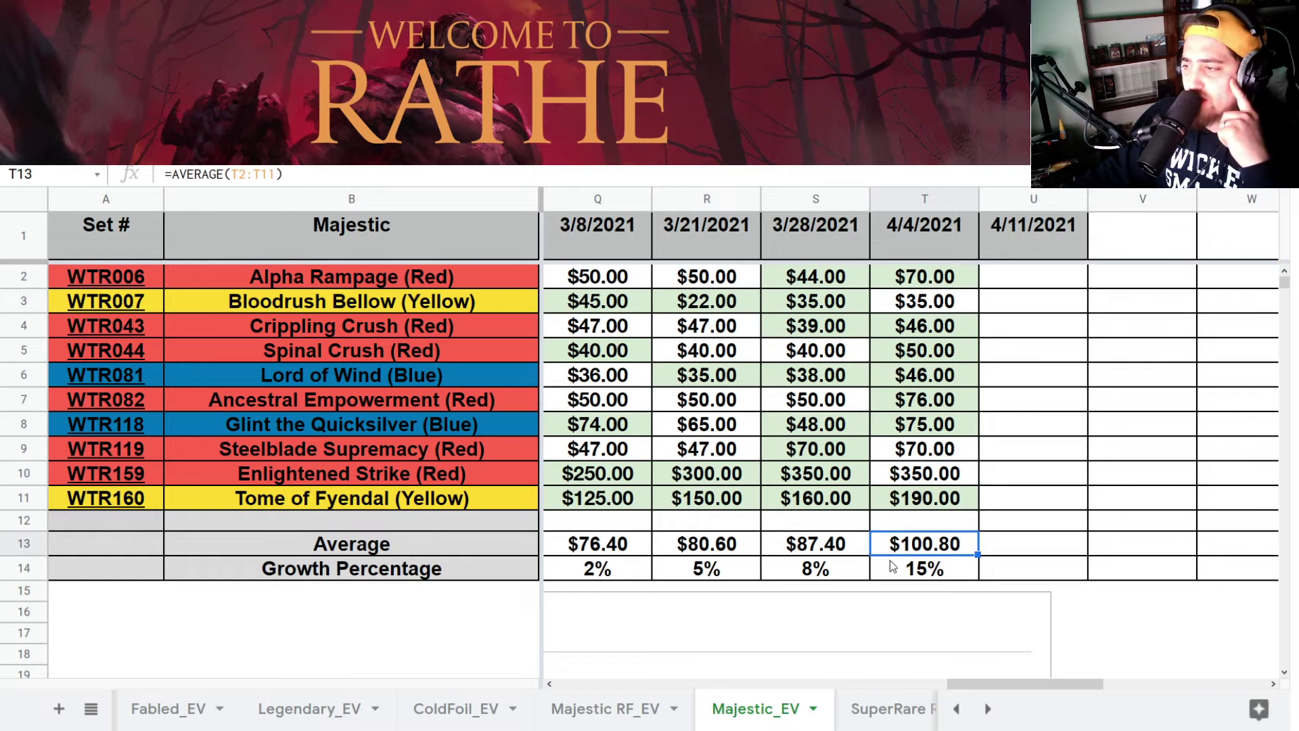
click(936, 572)
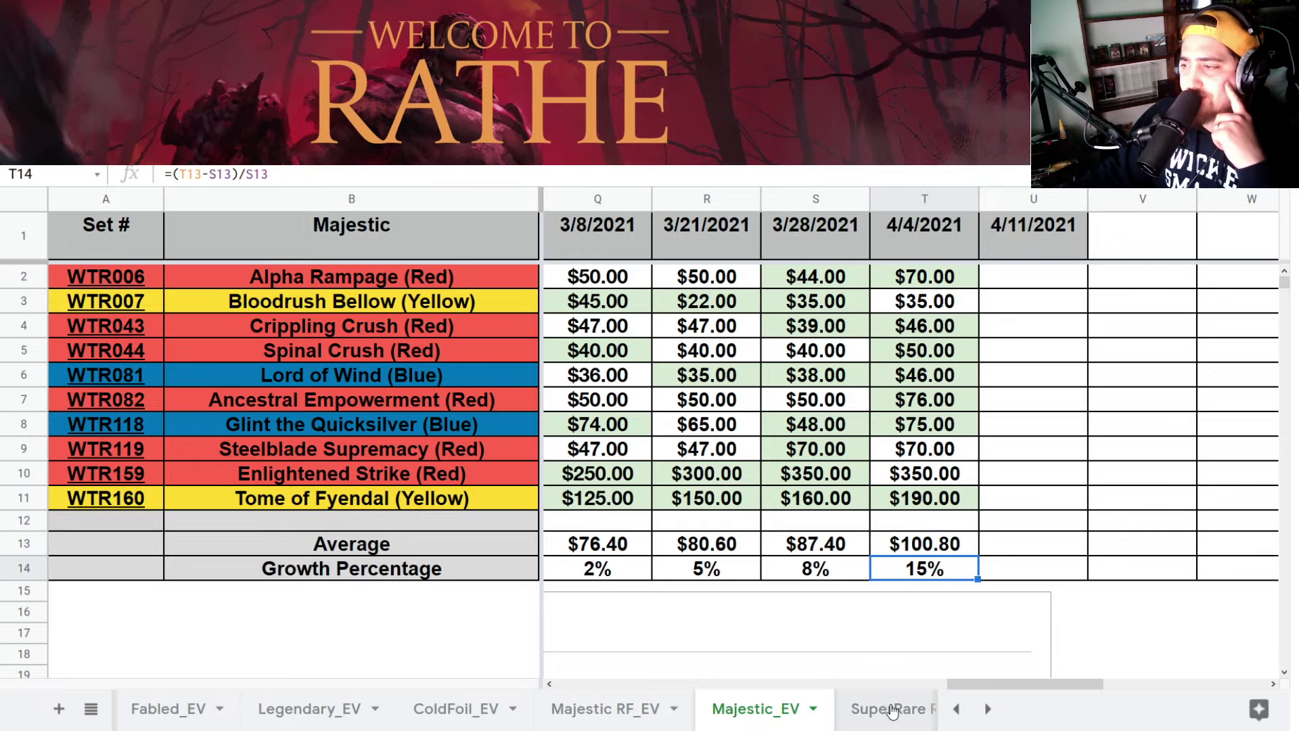
- View the trend chart for non-foil Majestics, and open the SuperRare RF_EV sheet to look through its weekly price columns
scroll(848, 576, down, 3)
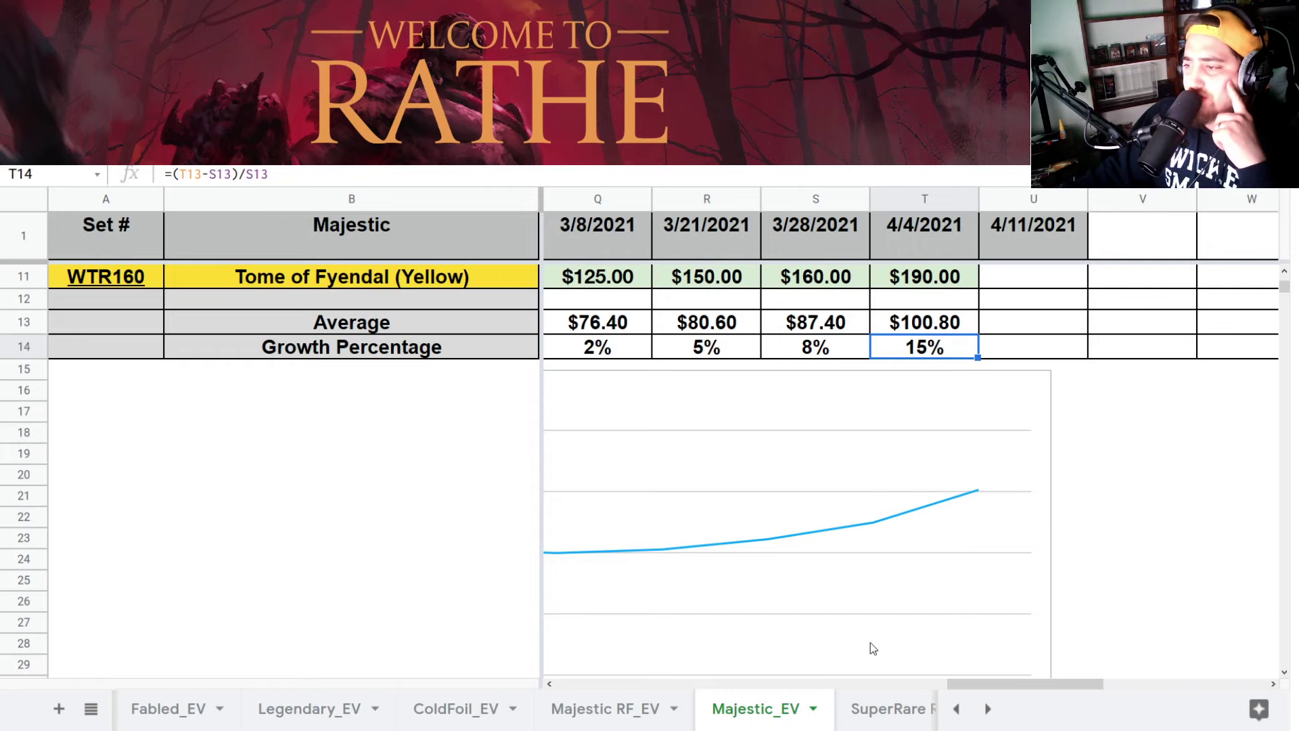
click(889, 709)
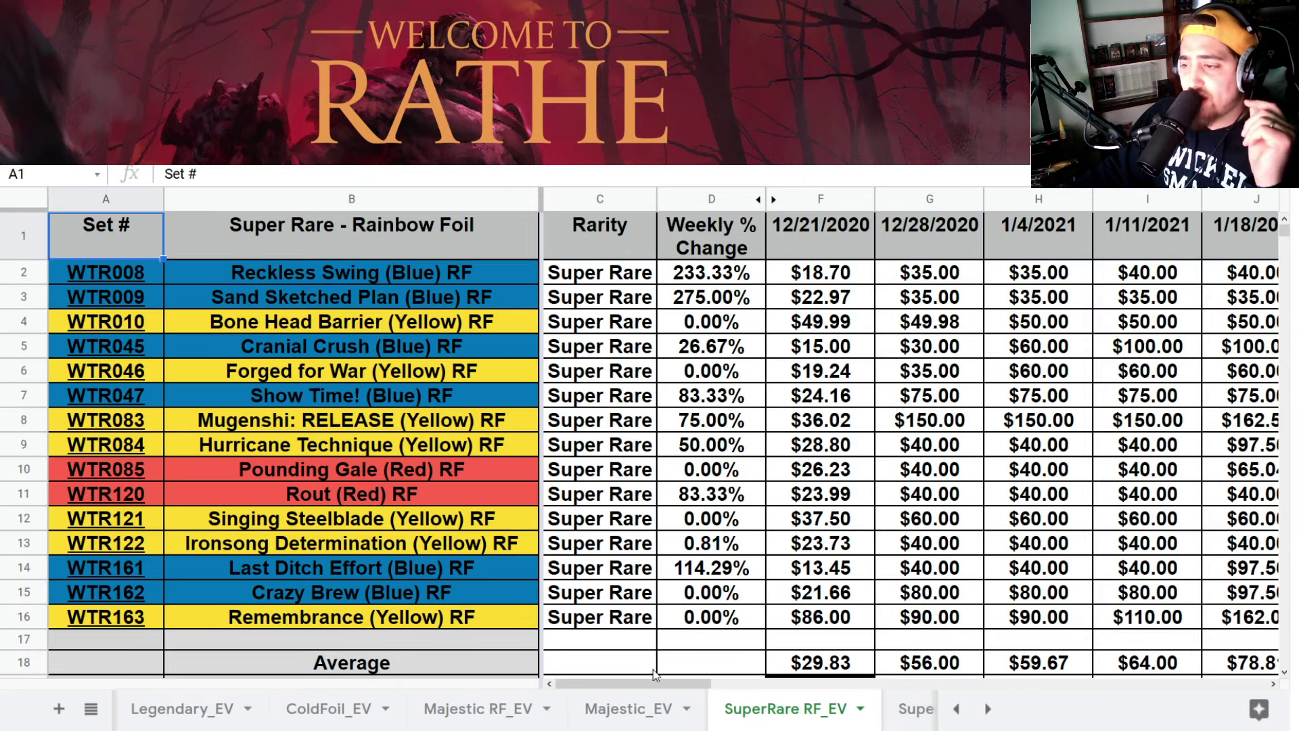
drag(655, 683, 850, 685)
- Switch to the TCGplayer seller inventory and try to search for "show time" with the search limited to own inventory
key(alt+Tab)
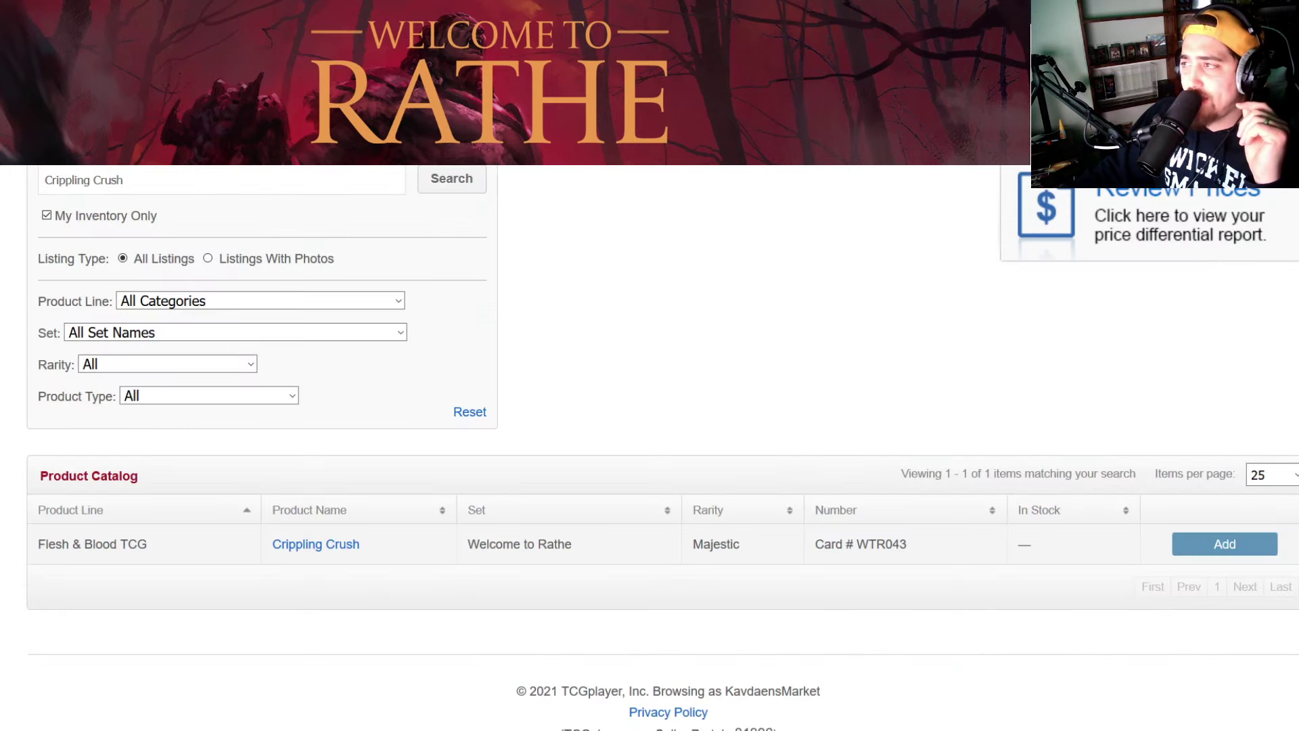
key(alt+Tab)
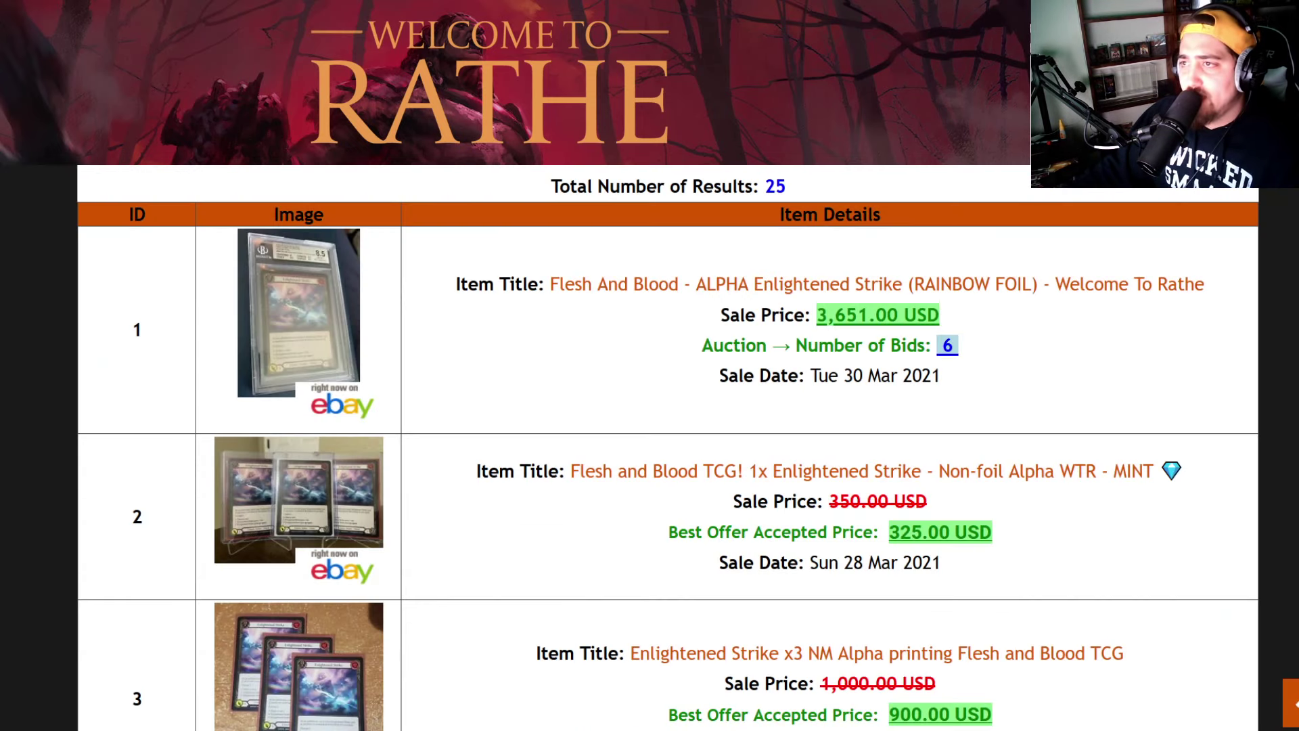
key(alt+Tab)
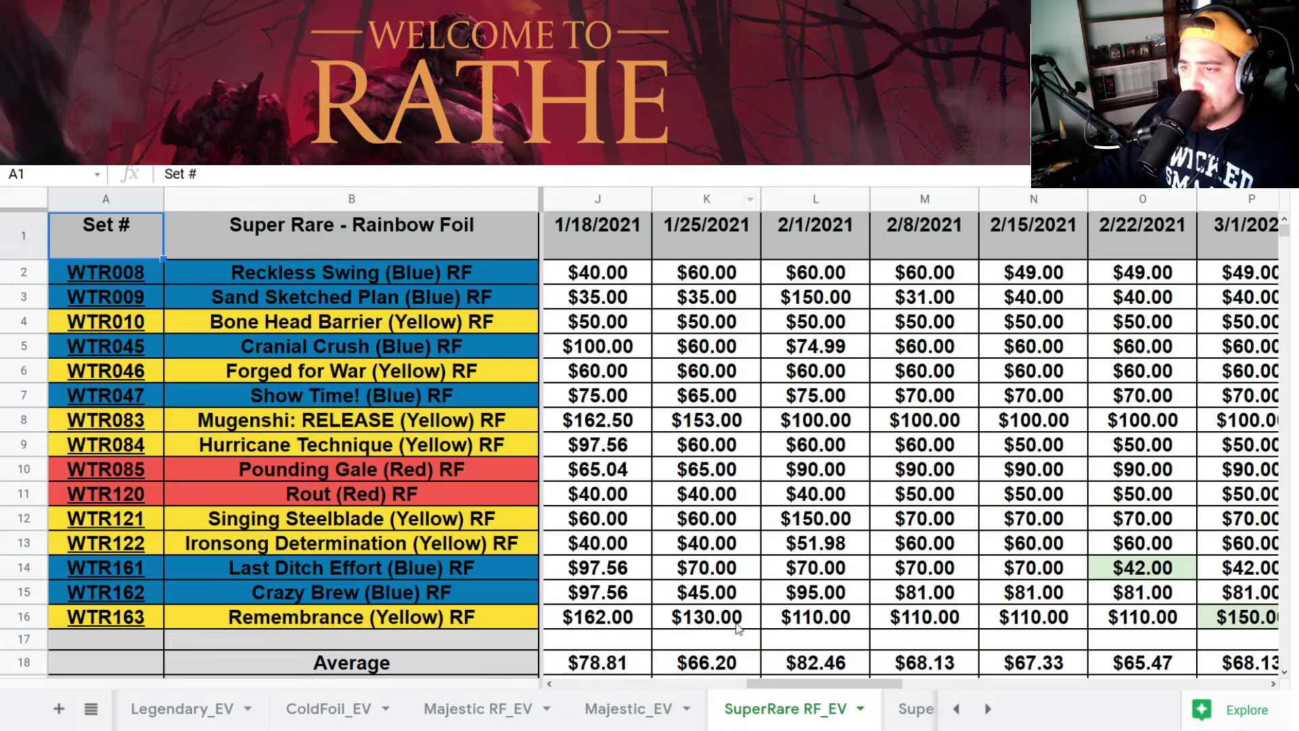
key(alt+Tab)
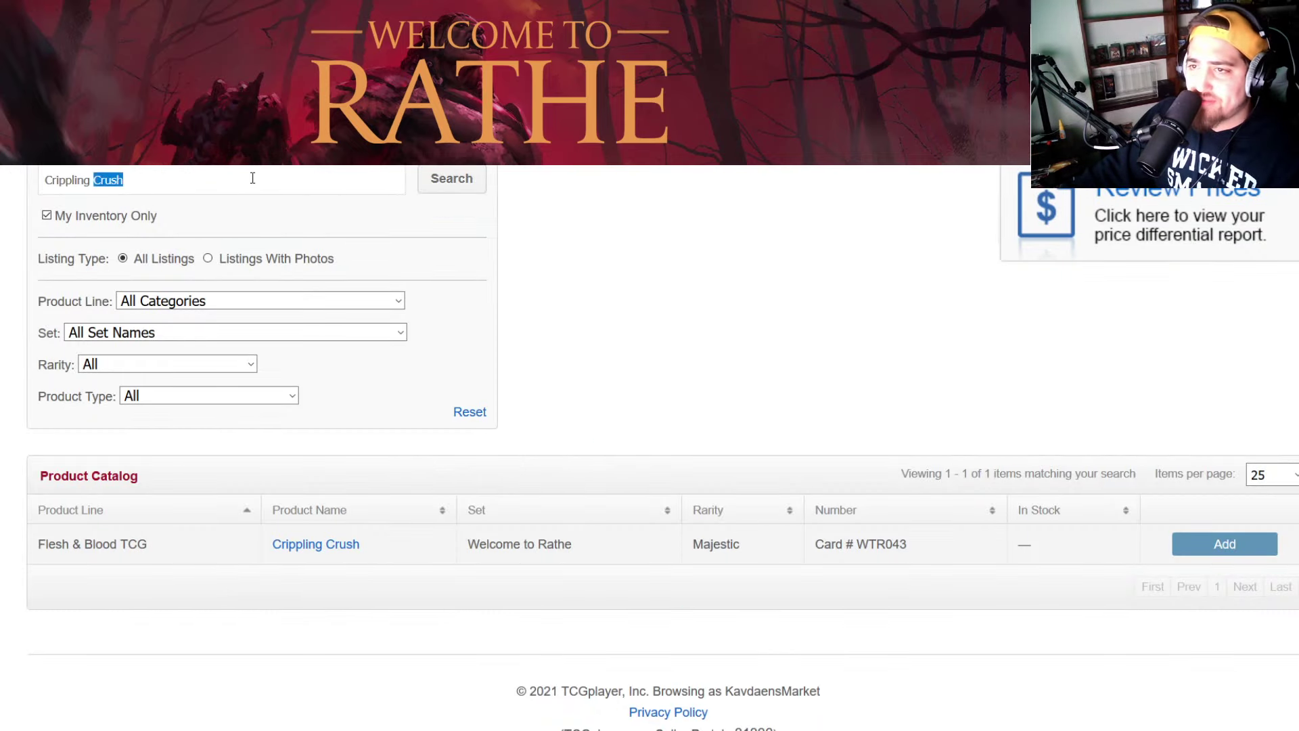
triple_click(252, 170)
text(show time)
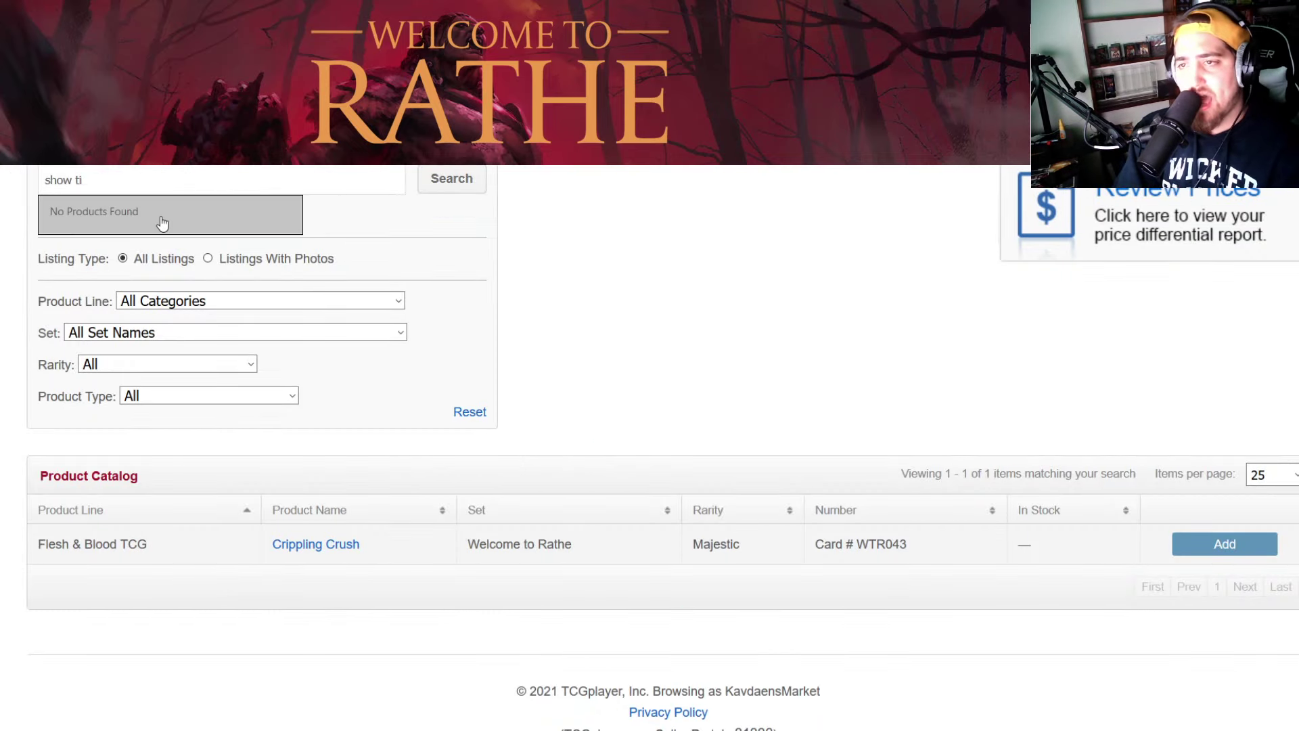
click(163, 222)
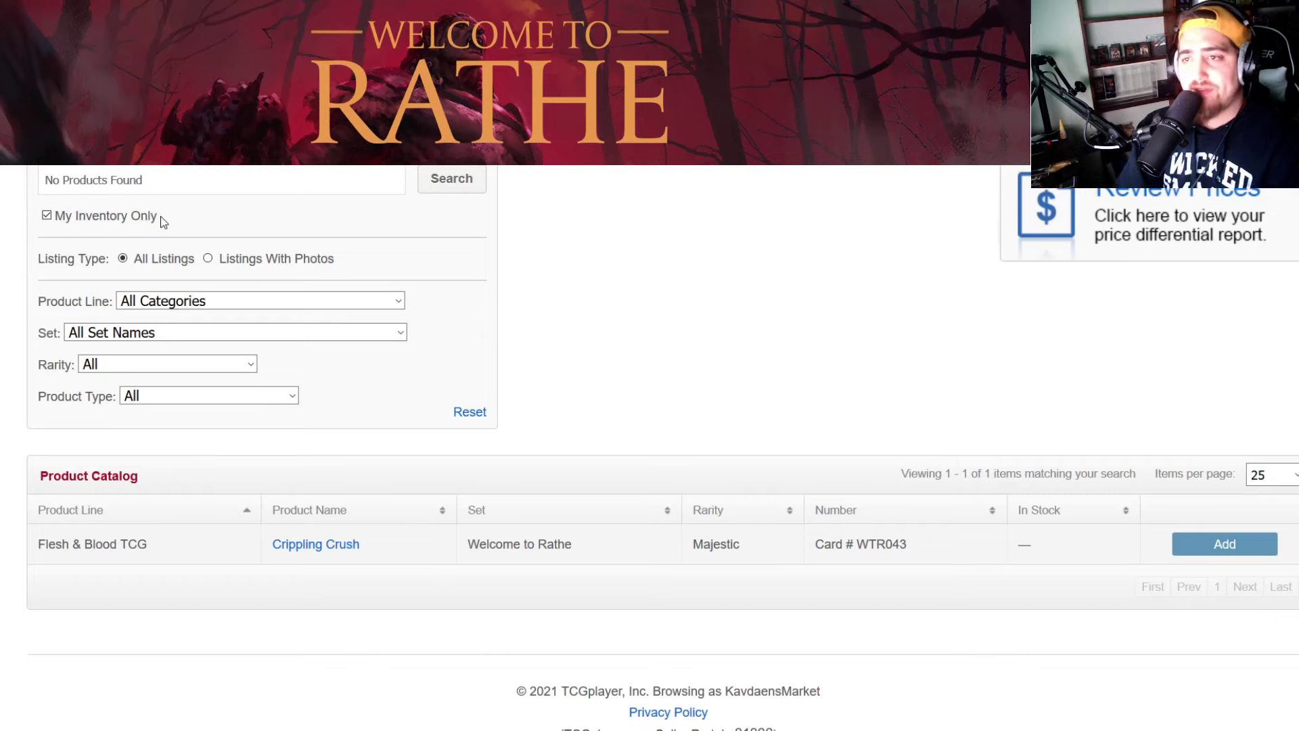
- Reload the TCGplayer inventory page without the own-inventory filter and search all products for "show time"
scroll(161, 216, up, 3)
click(108, 189)
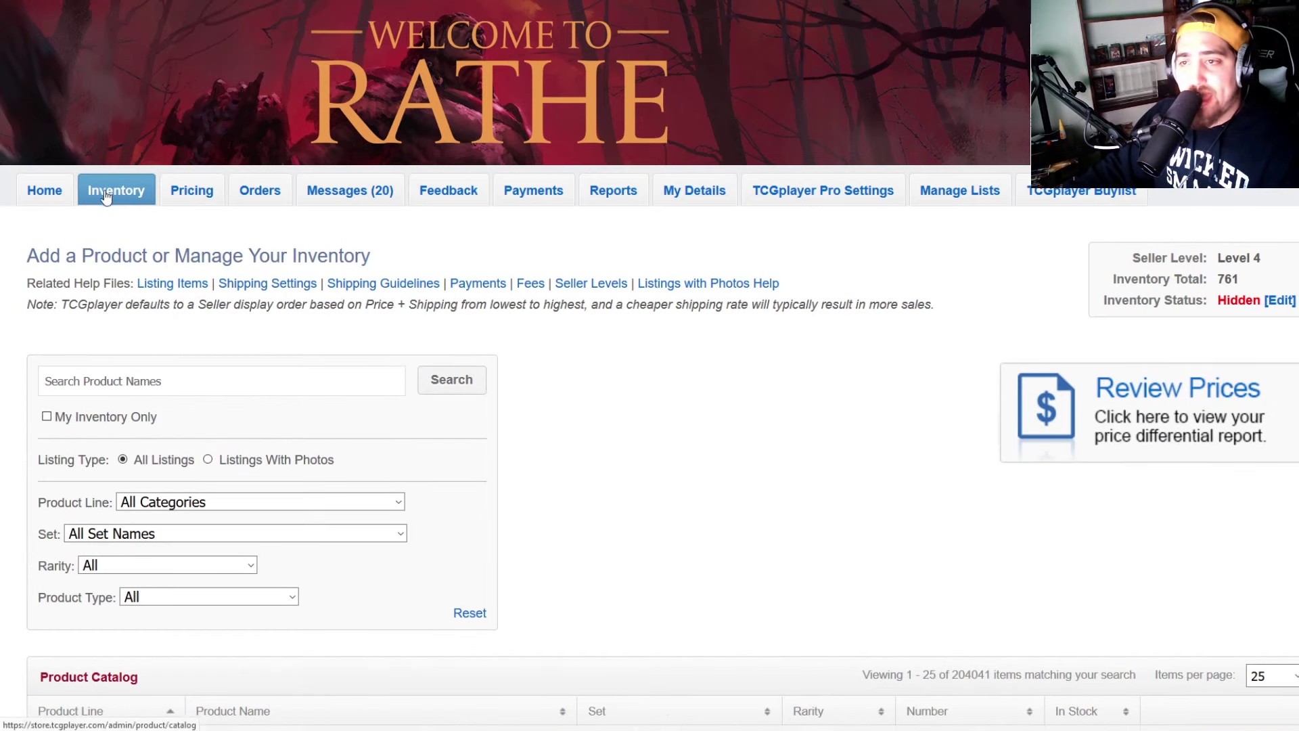
click(102, 378)
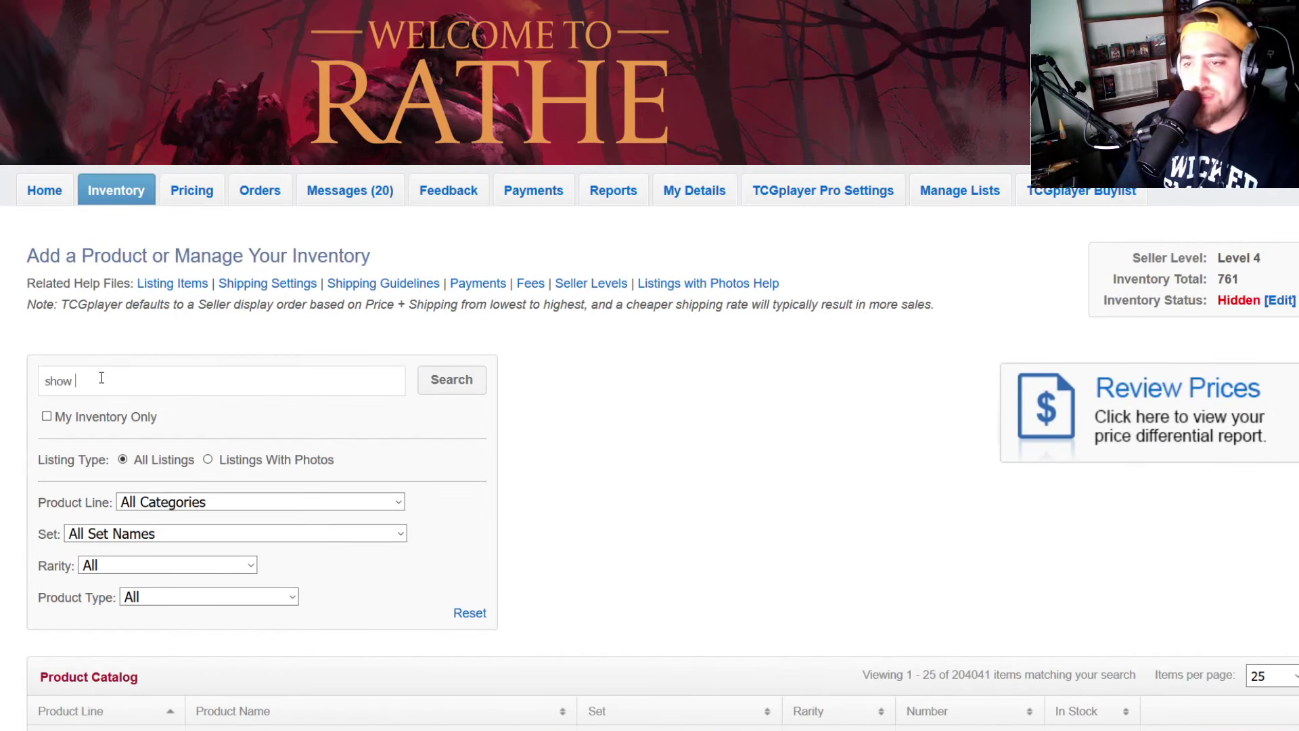
text(show ti)
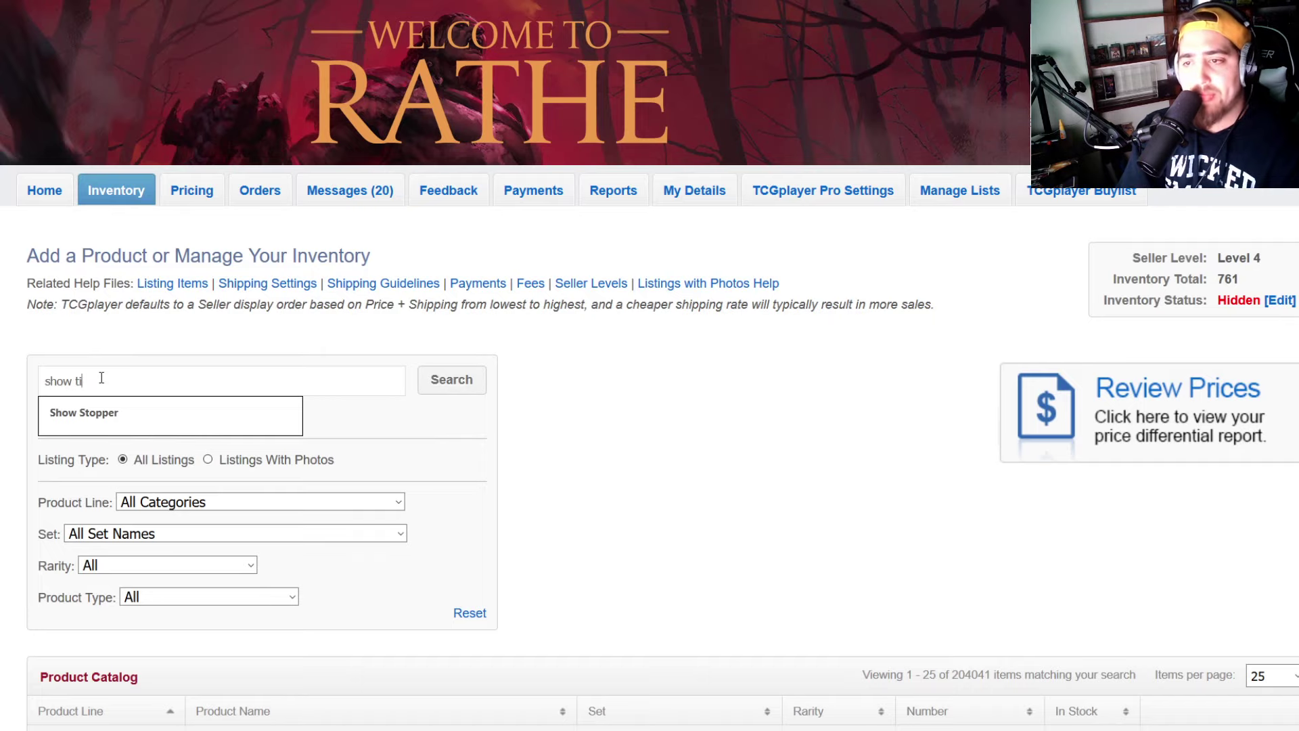
text(me)
key(Return)
- Check the Near Mint 1st Edition Rainbow Foil prices of Show Time!, and return to the spreadsheet
scroll(609, 456, down, 10)
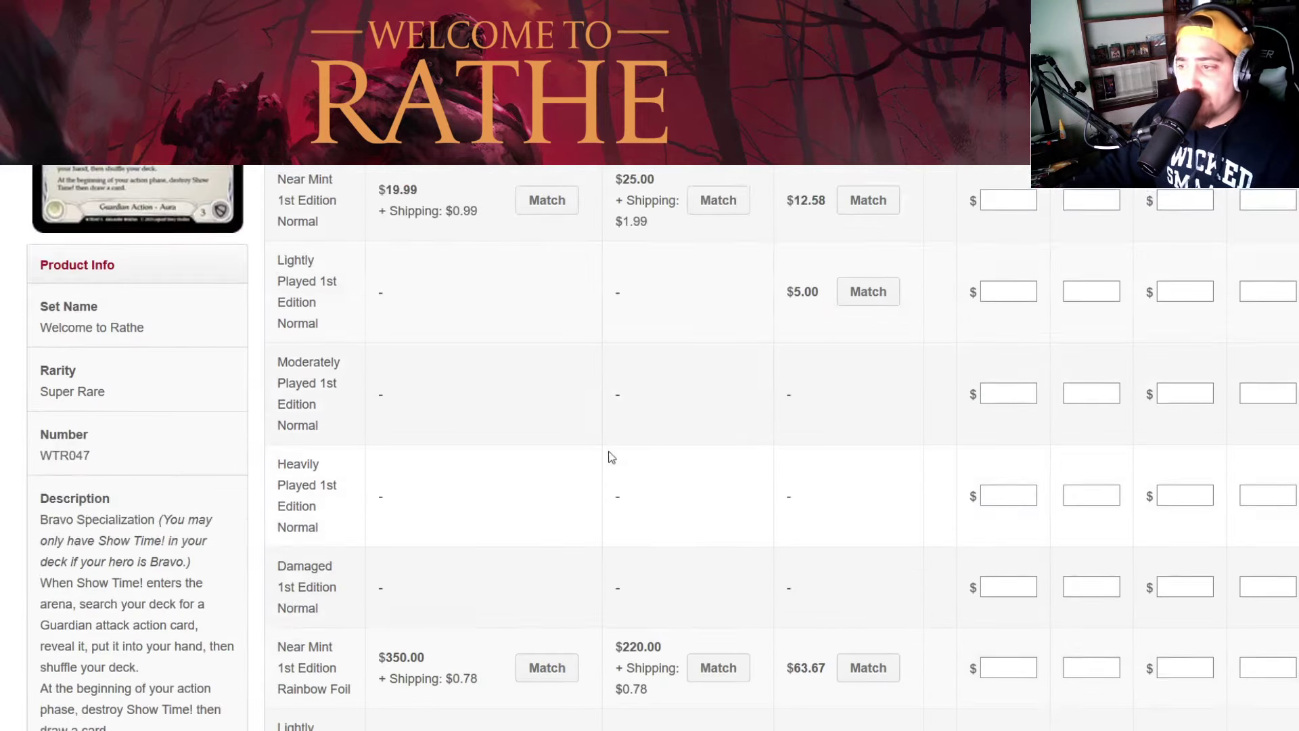
scroll(689, 661, down, 3)
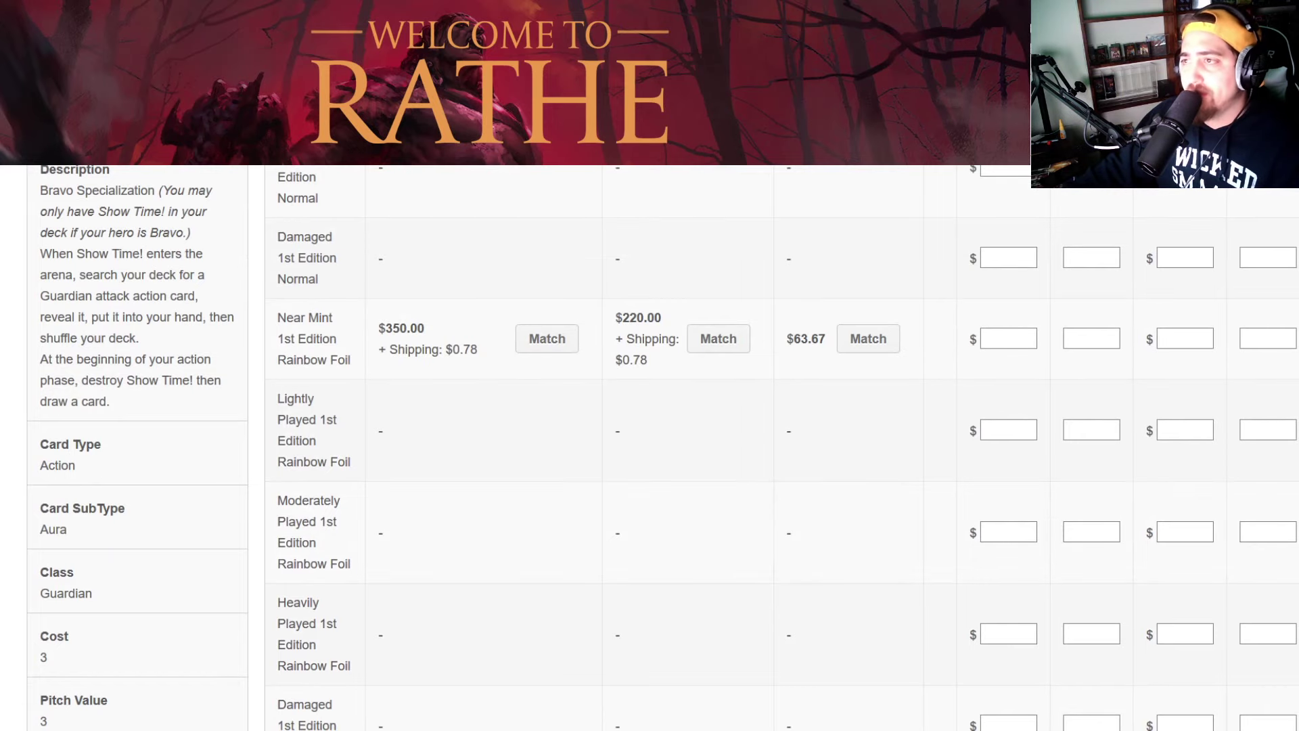
key(ctrl+Tab)
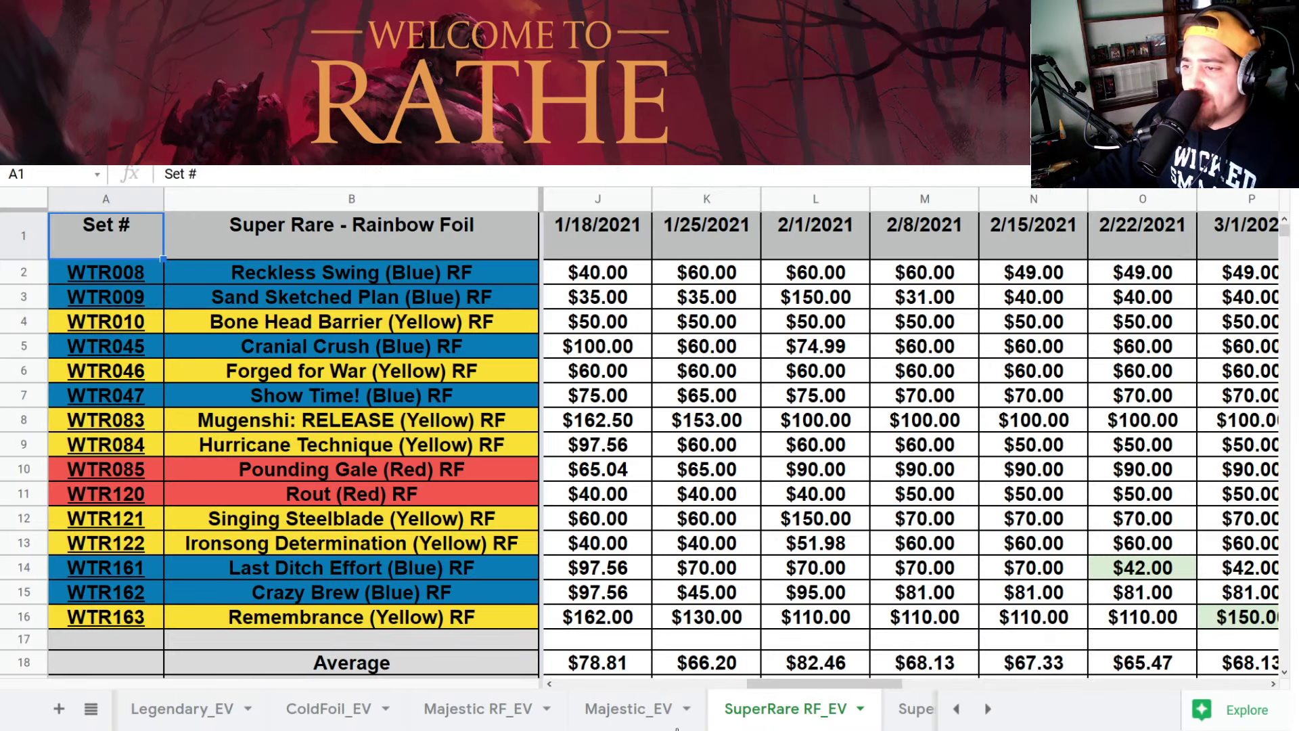
- Check the 4/4/2021 rainbow foil prices of Reckless Swing, Sand Sketched Plan, Bone Head Barrier and Cranial Crush against earlier weeks
drag(765, 684, 958, 697)
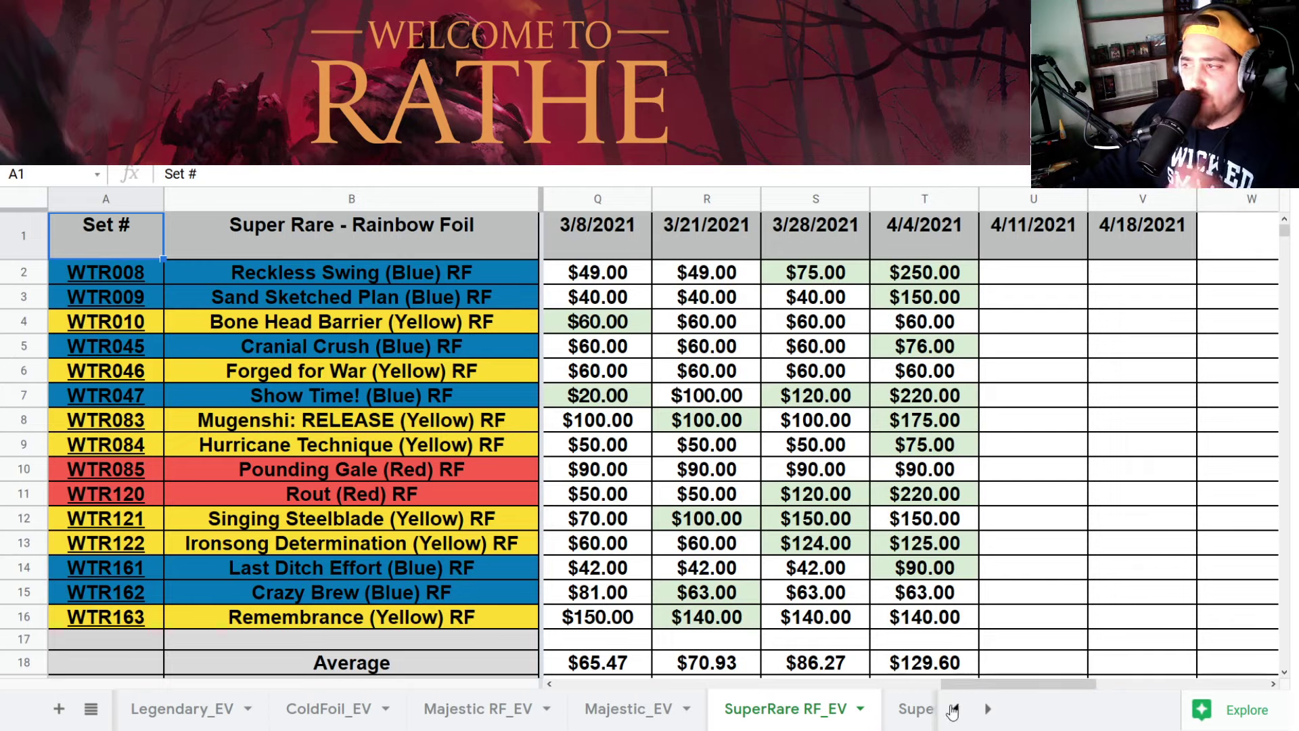
click(970, 279)
click(970, 302)
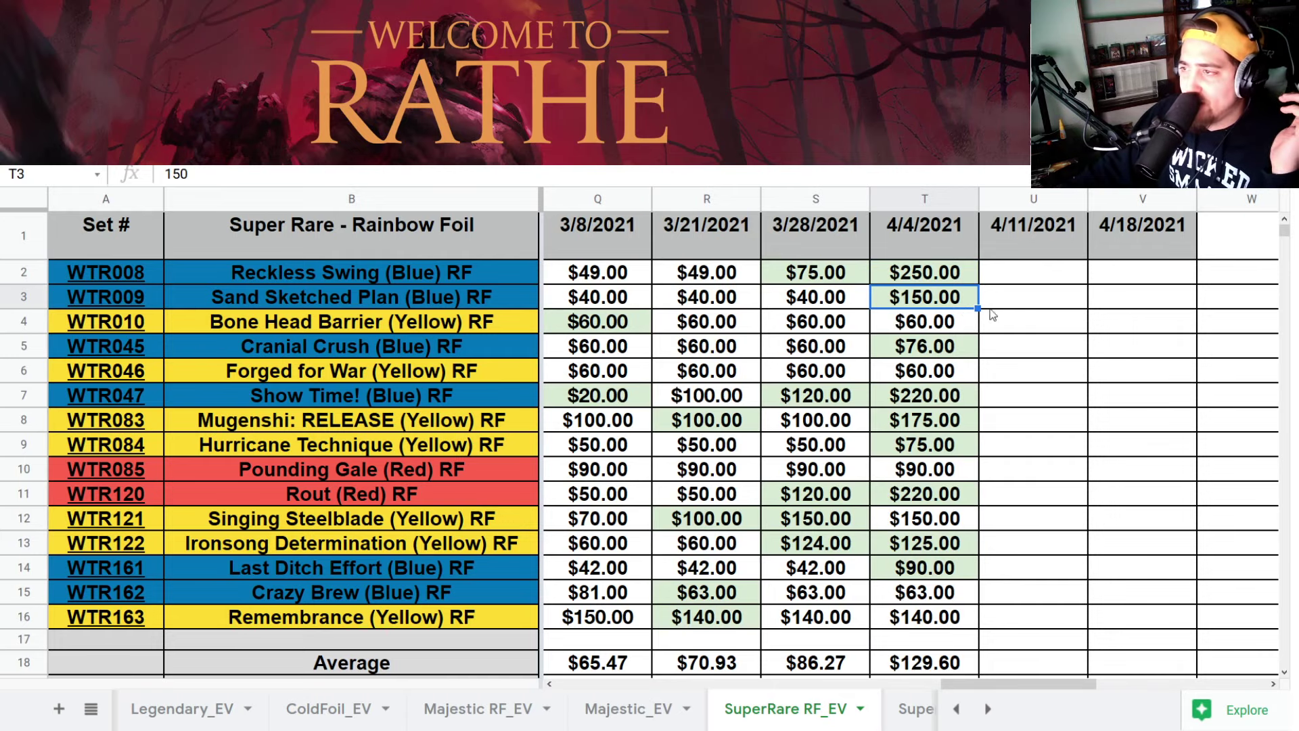
click(911, 331)
click(612, 332)
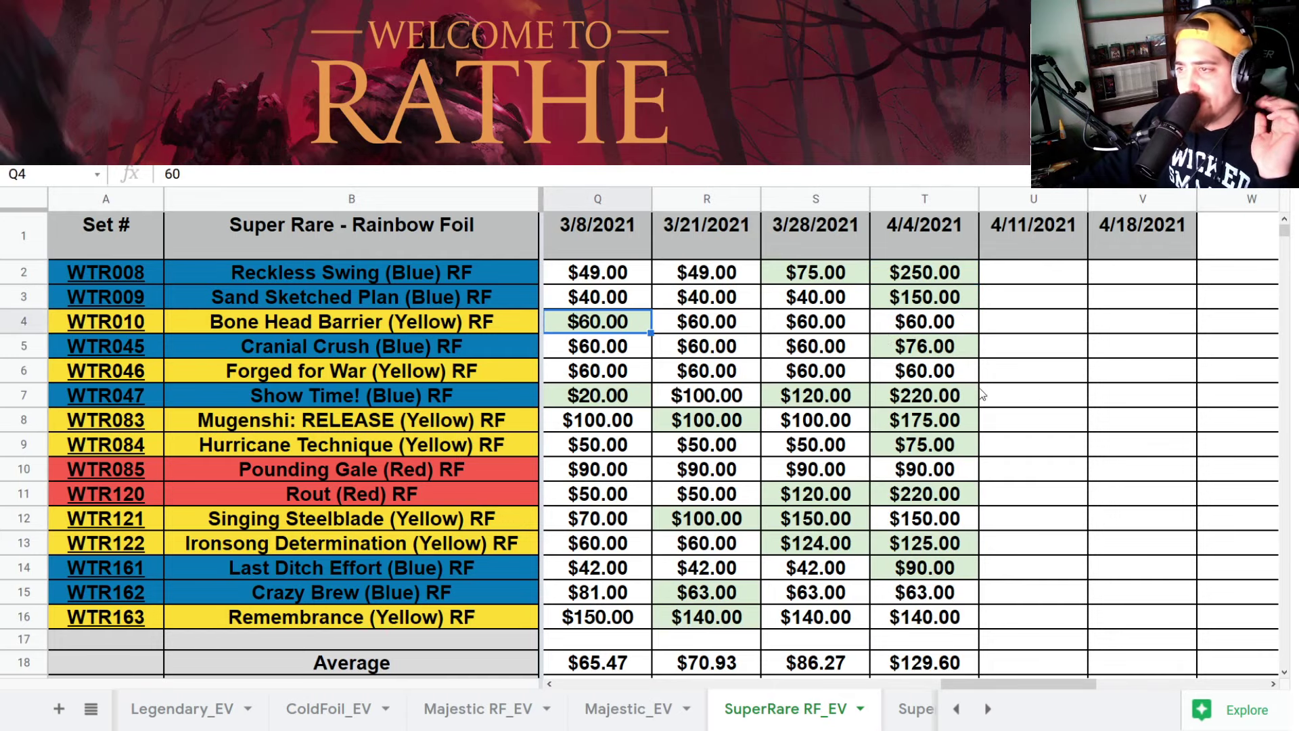
click(908, 347)
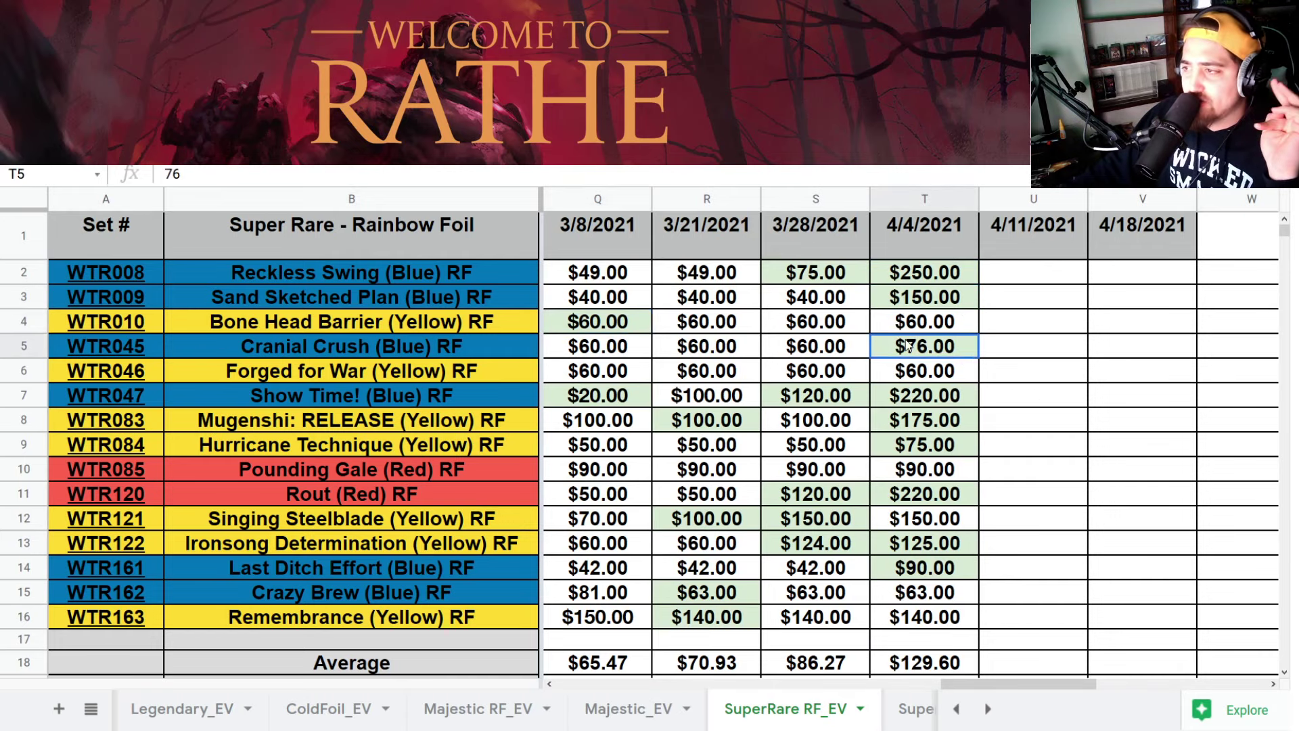
- Check the 4/4/2021 rainbow foil prices of Show Time!, Mugenshi: RELEASE, Pounding Gale, Rout, Ironsong Determination and Last Ditch Effort
click(915, 403)
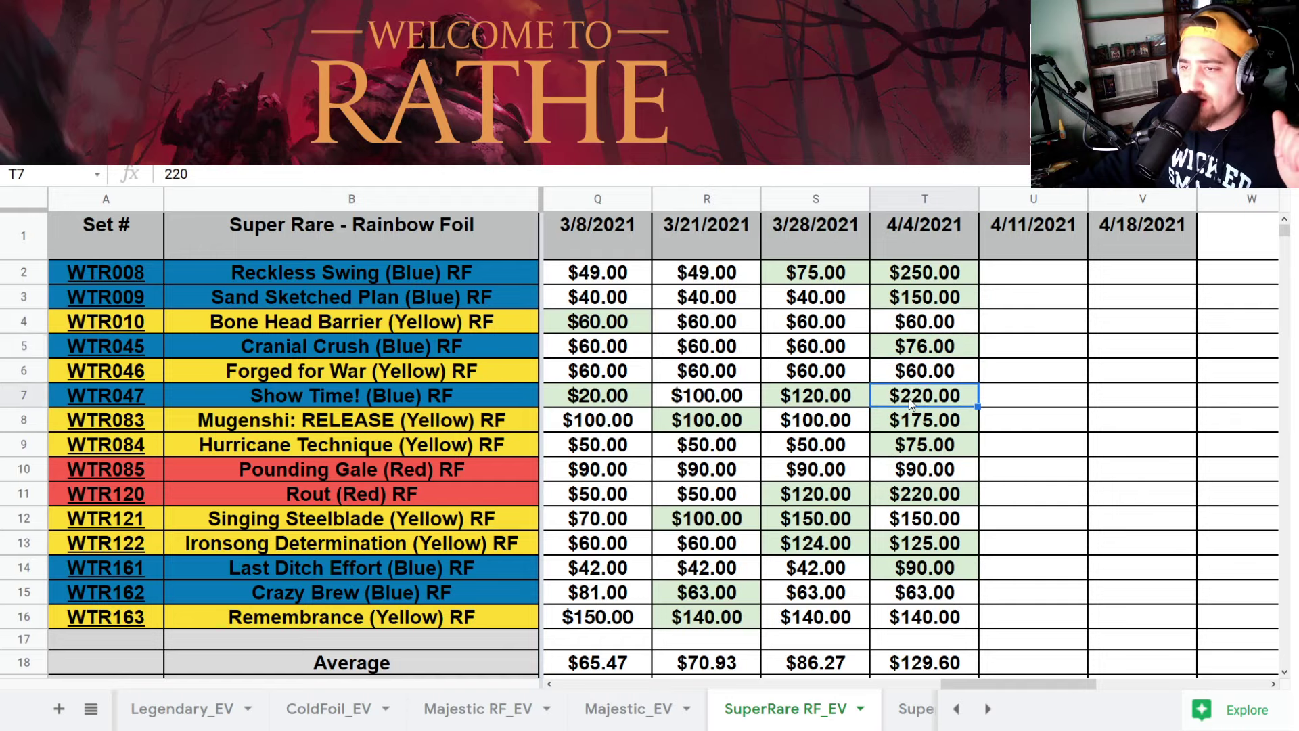
click(917, 426)
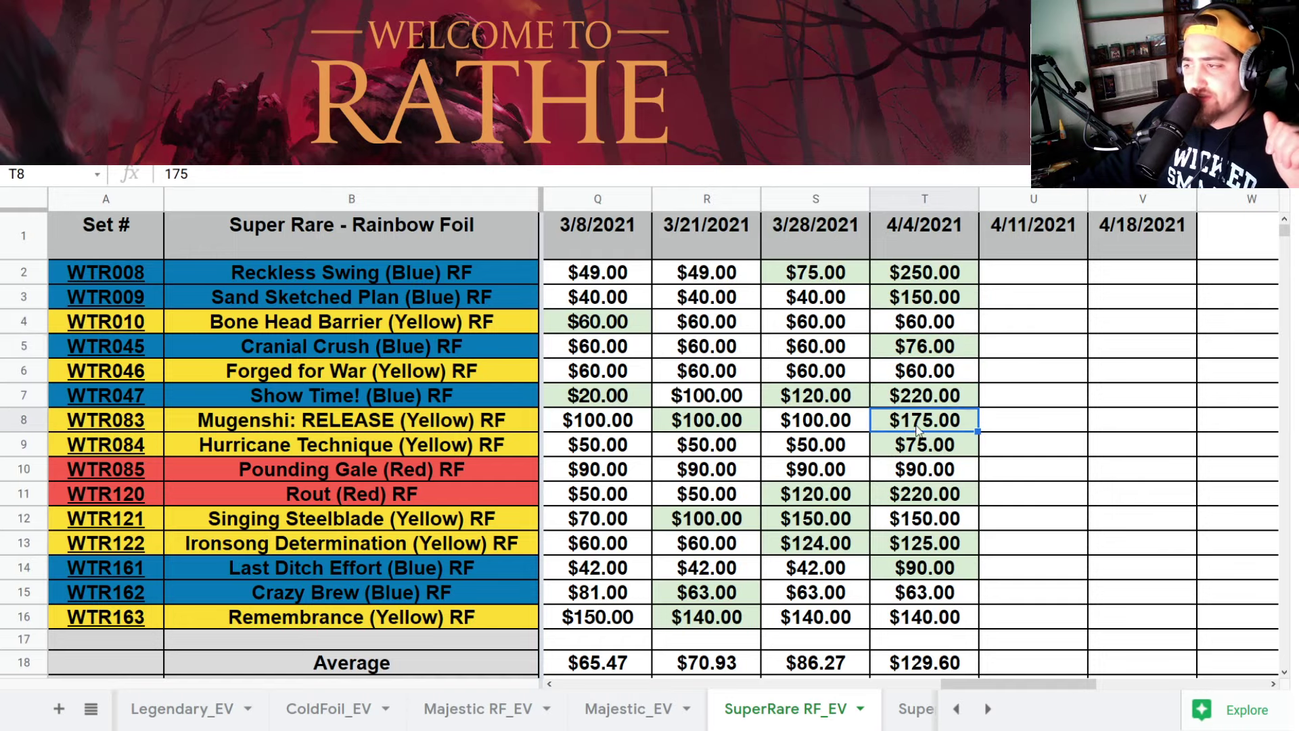
click(941, 469)
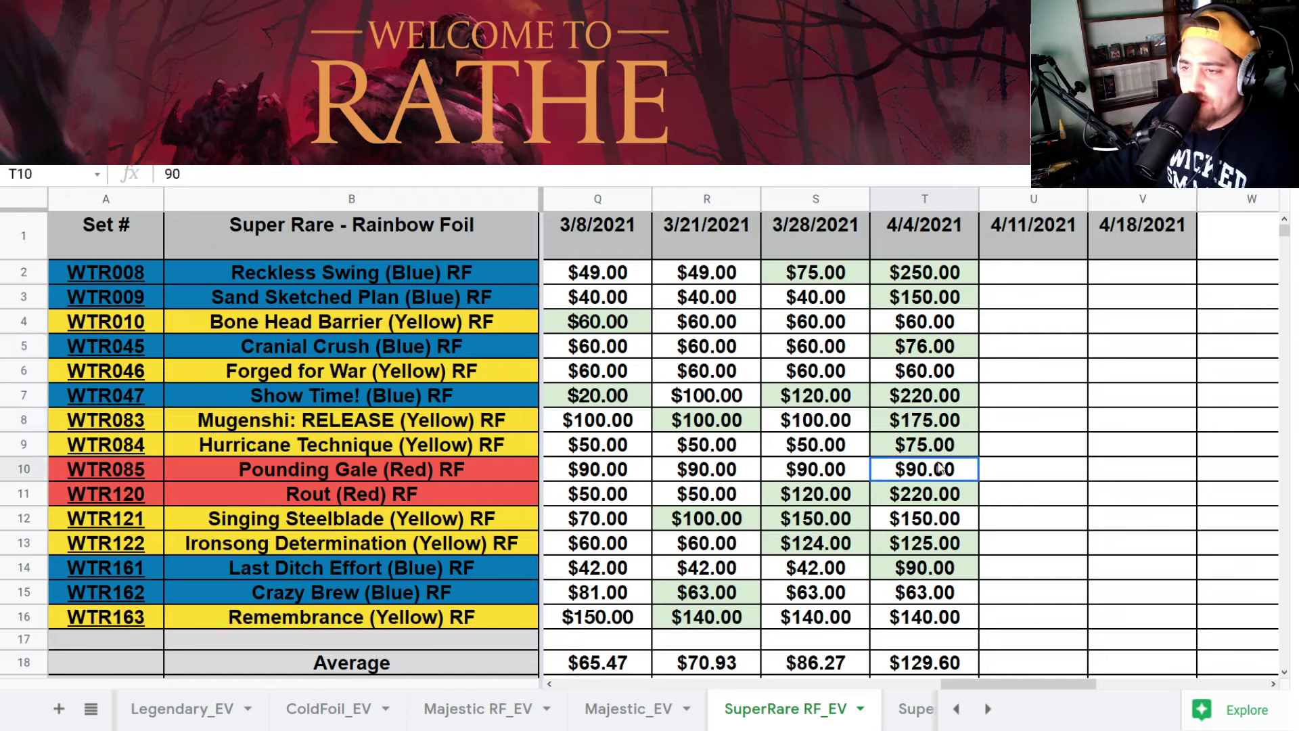
click(930, 504)
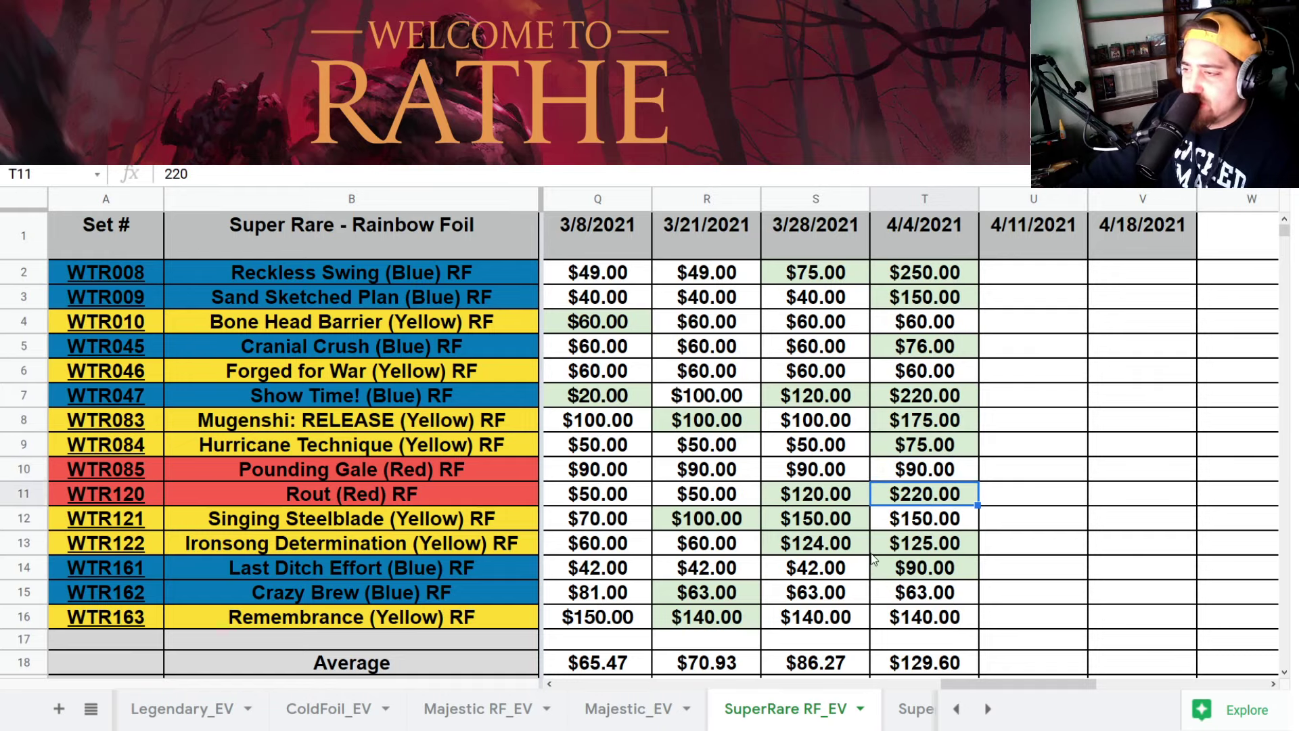
click(913, 546)
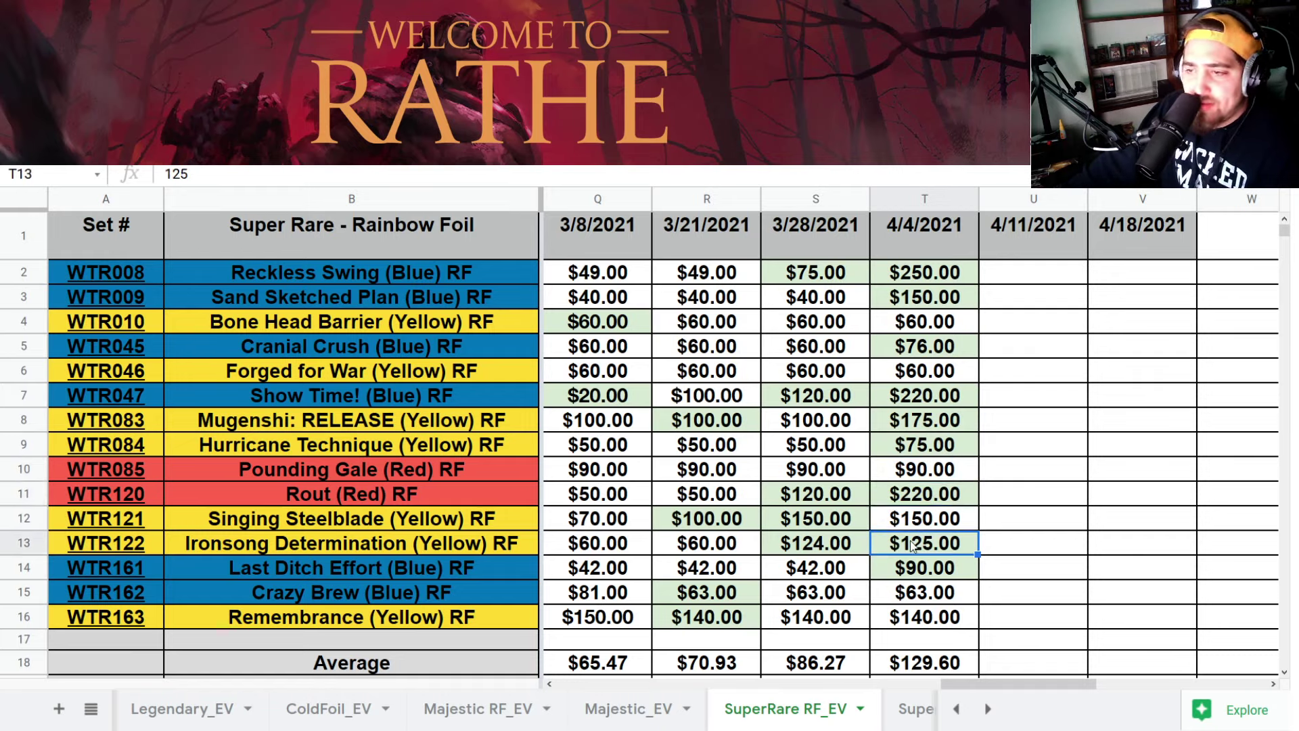
scroll(913, 542, down, 2)
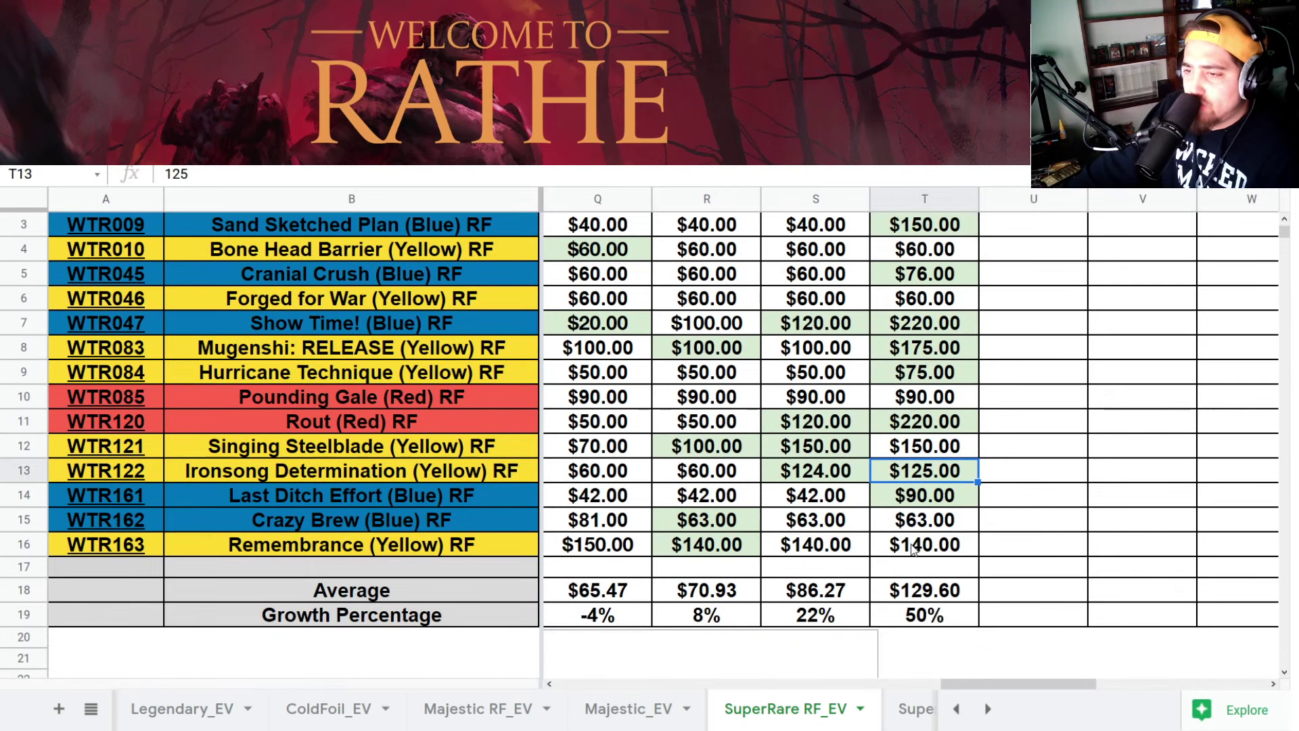
click(914, 507)
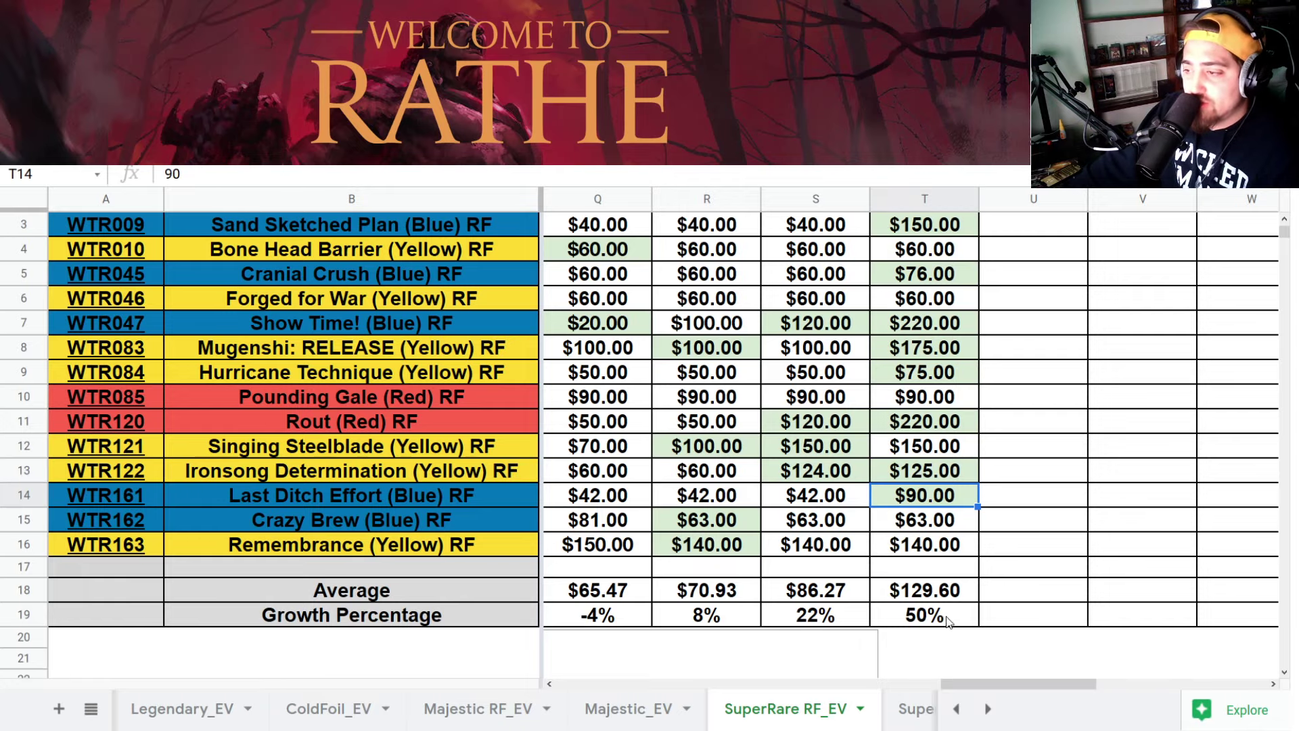
- Check the trend chart, growth percentage and 4/4/2021 average for rainbow foil Super Rares
scroll(946, 609, down, 4)
scroll(944, 596, up, 1)
scroll(976, 663, down, 1)
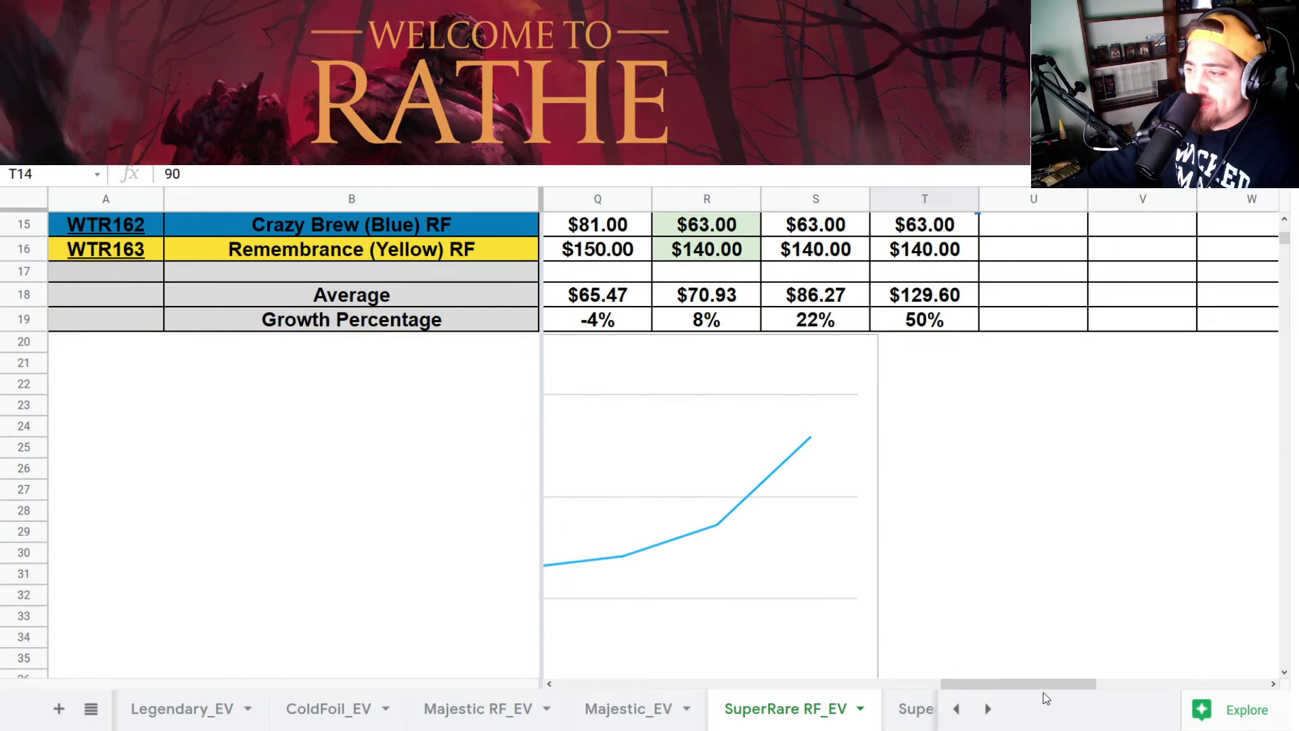
drag(1044, 692, 1011, 690)
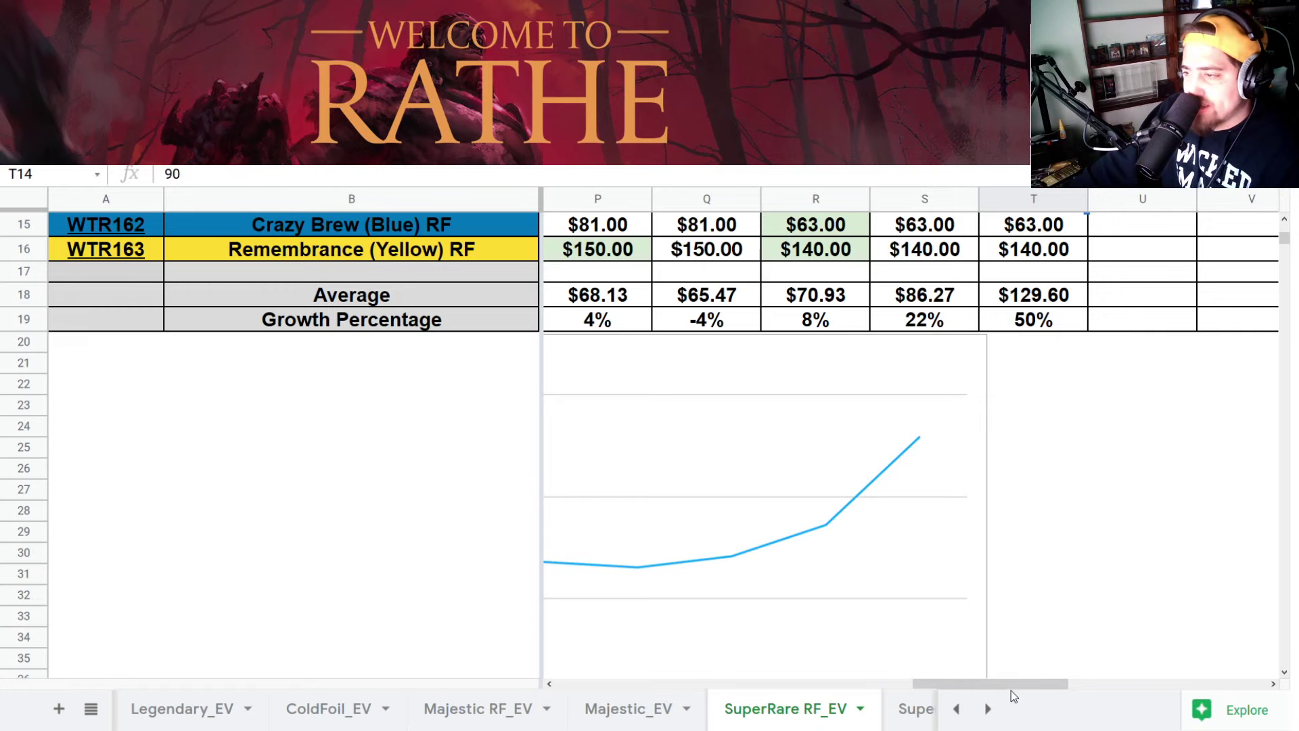
scroll(1046, 635, up, 3)
click(1056, 542)
key(Up)
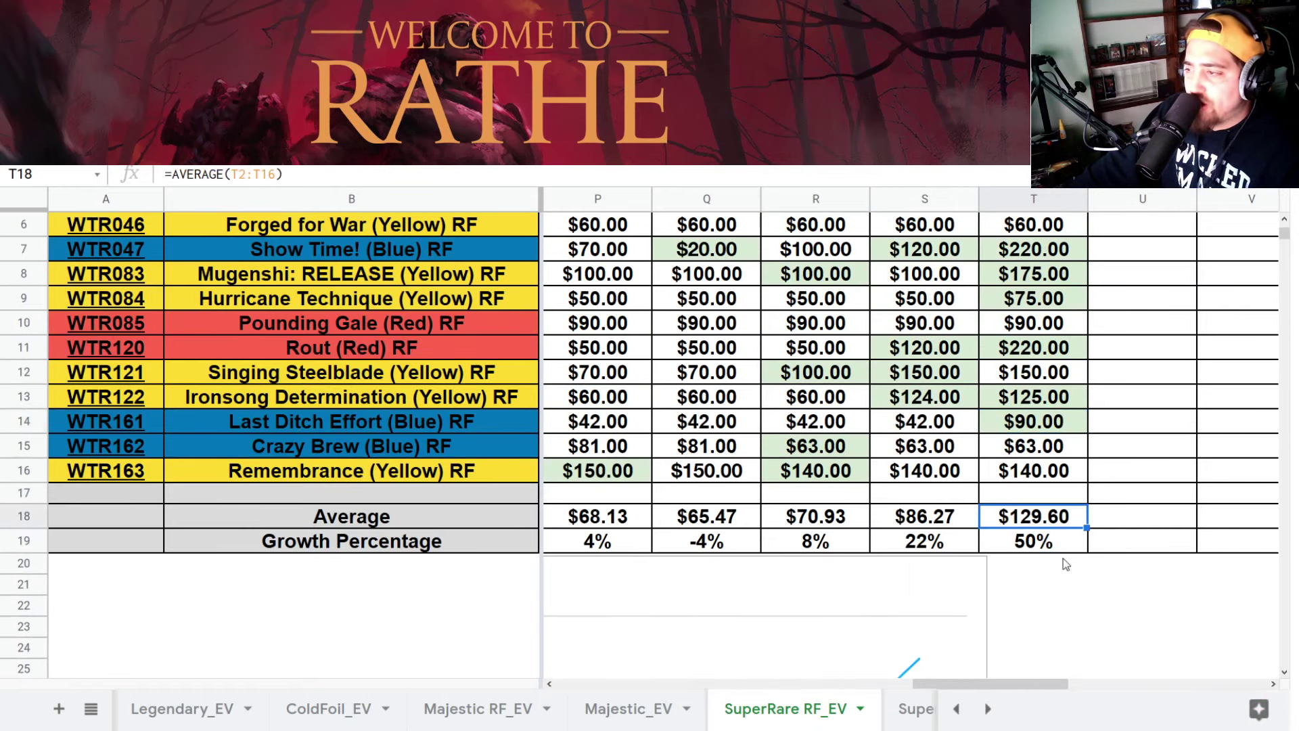
- Open the SuperRare_EV sheet and check the 4/4/2021 growth percentage and the Singing Steelblade price
click(915, 709)
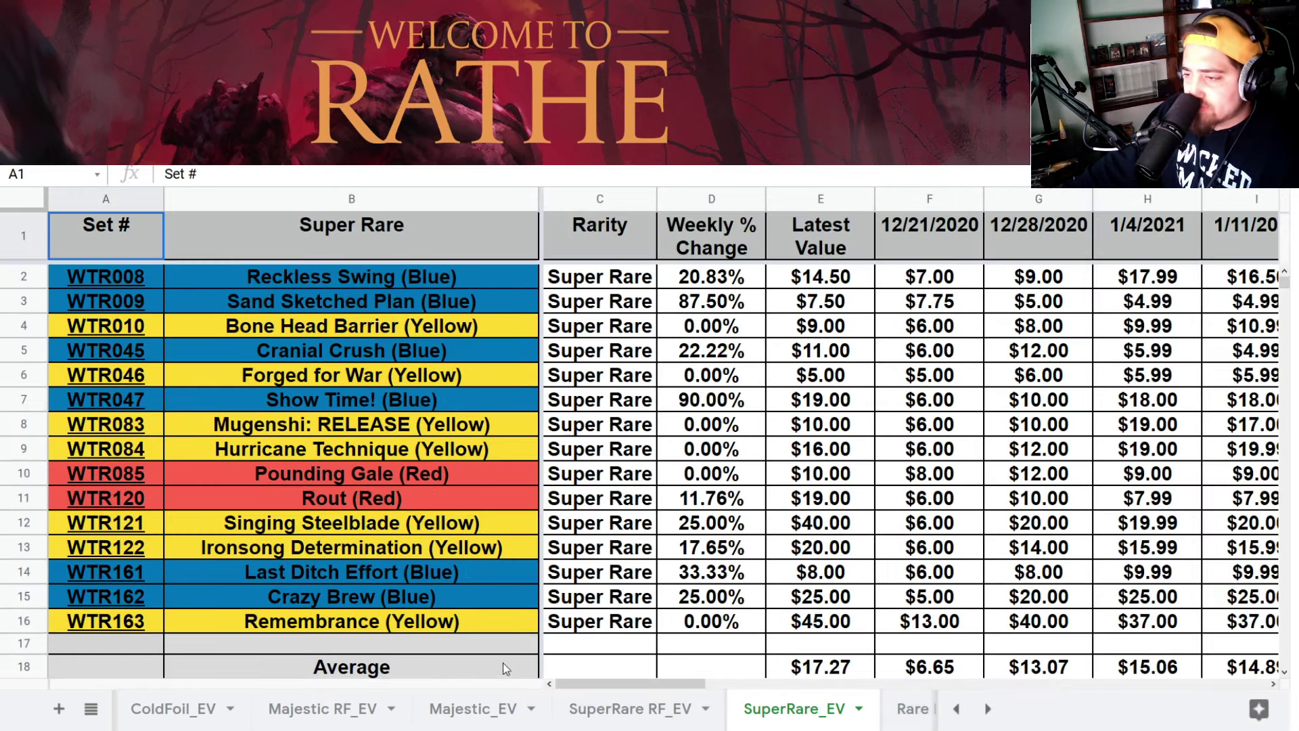
drag(629, 684, 1018, 684)
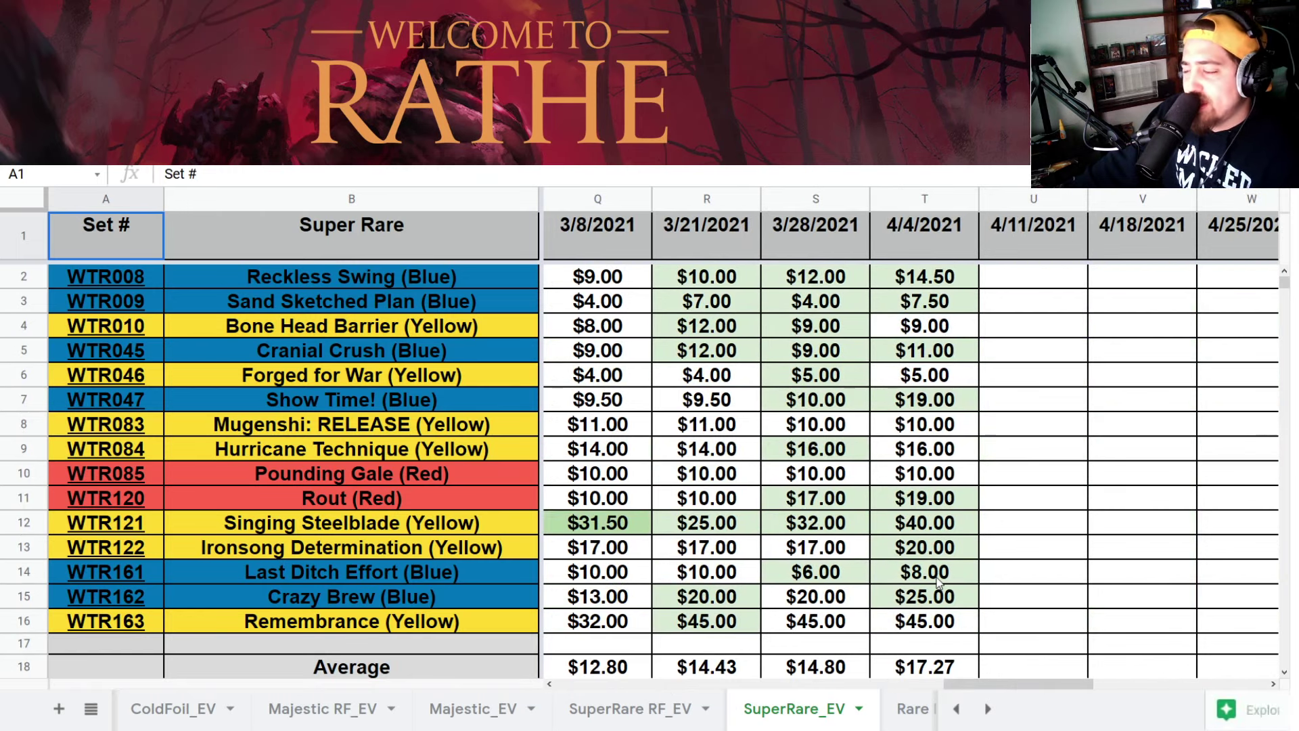
scroll(938, 584, down, 3)
click(933, 547)
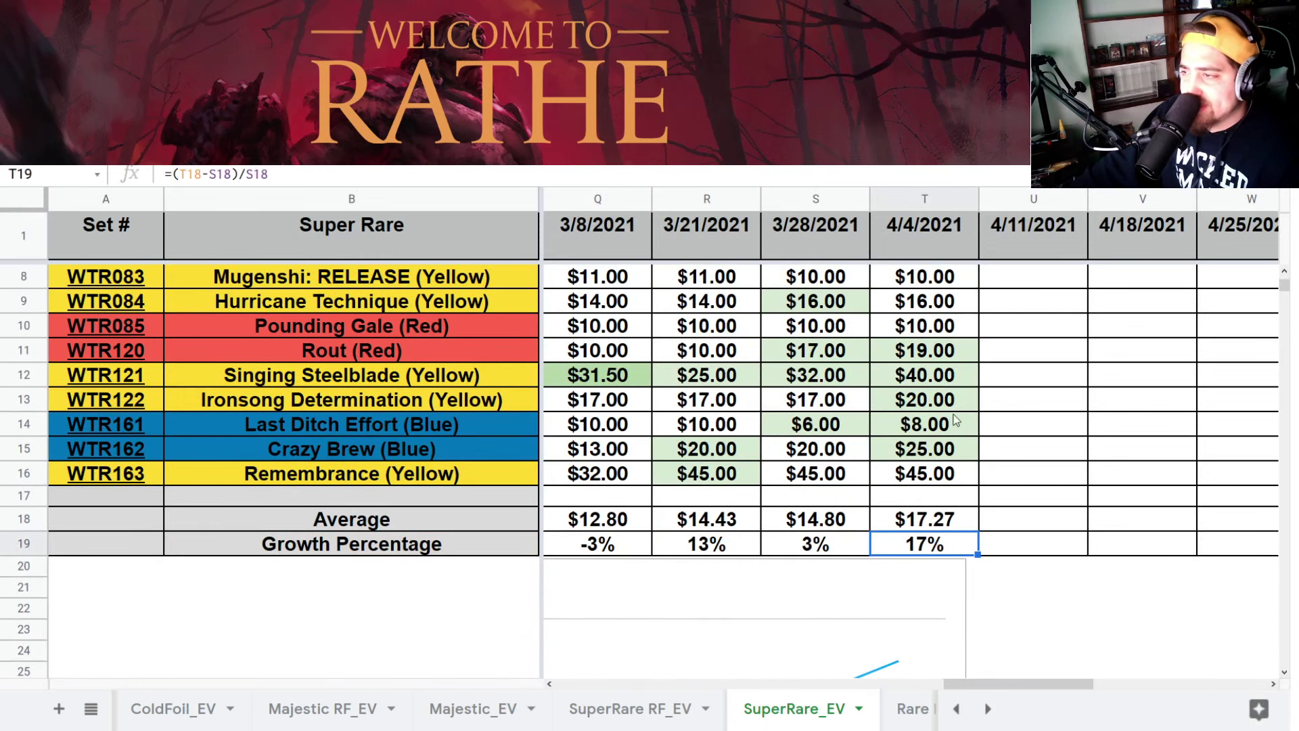
click(970, 381)
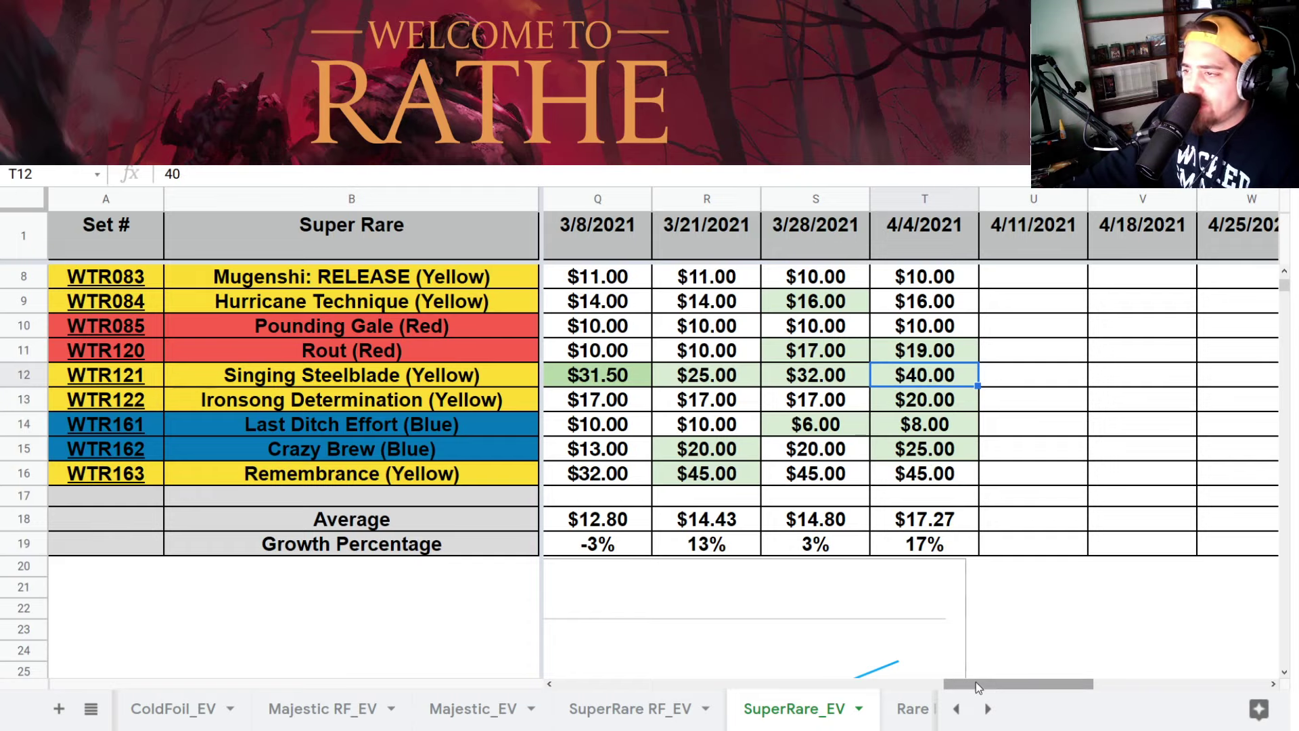
- Compare the non-foil Super Rare prices and averages across the weeks from 3/1/2021 to 4/4/2021
mouse_move(996, 683)
mouse_down()
mouse_move(919, 678)
mouse_move(986, 684)
mouse_up()
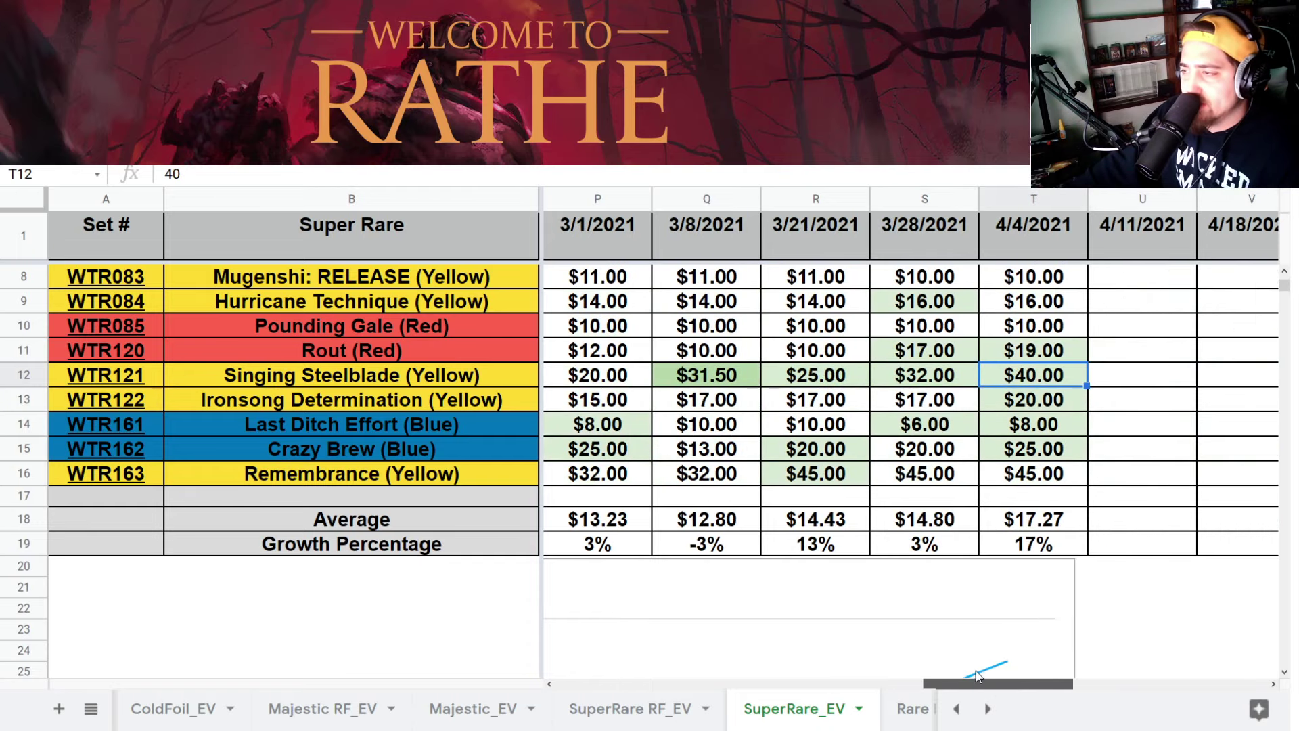
scroll(1007, 572, up, 2)
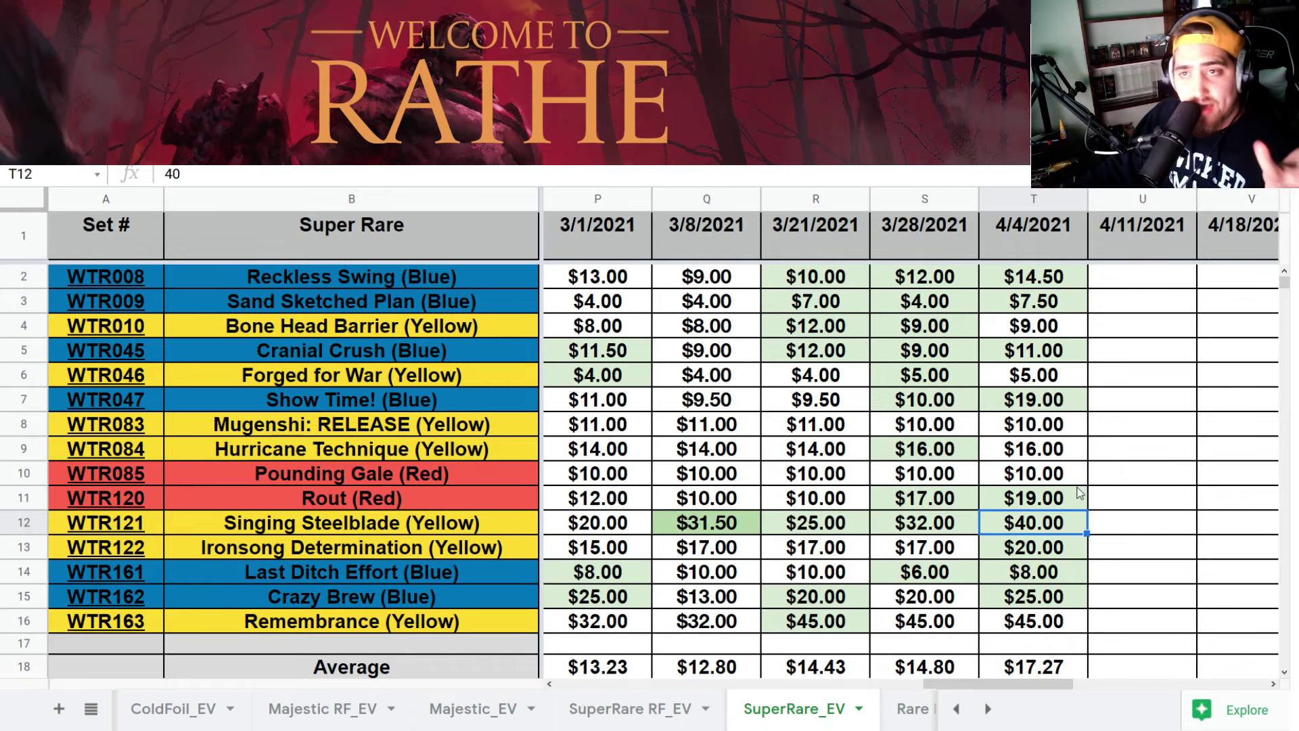
scroll(1078, 494, down, 3)
scroll(1028, 487, up, 2)
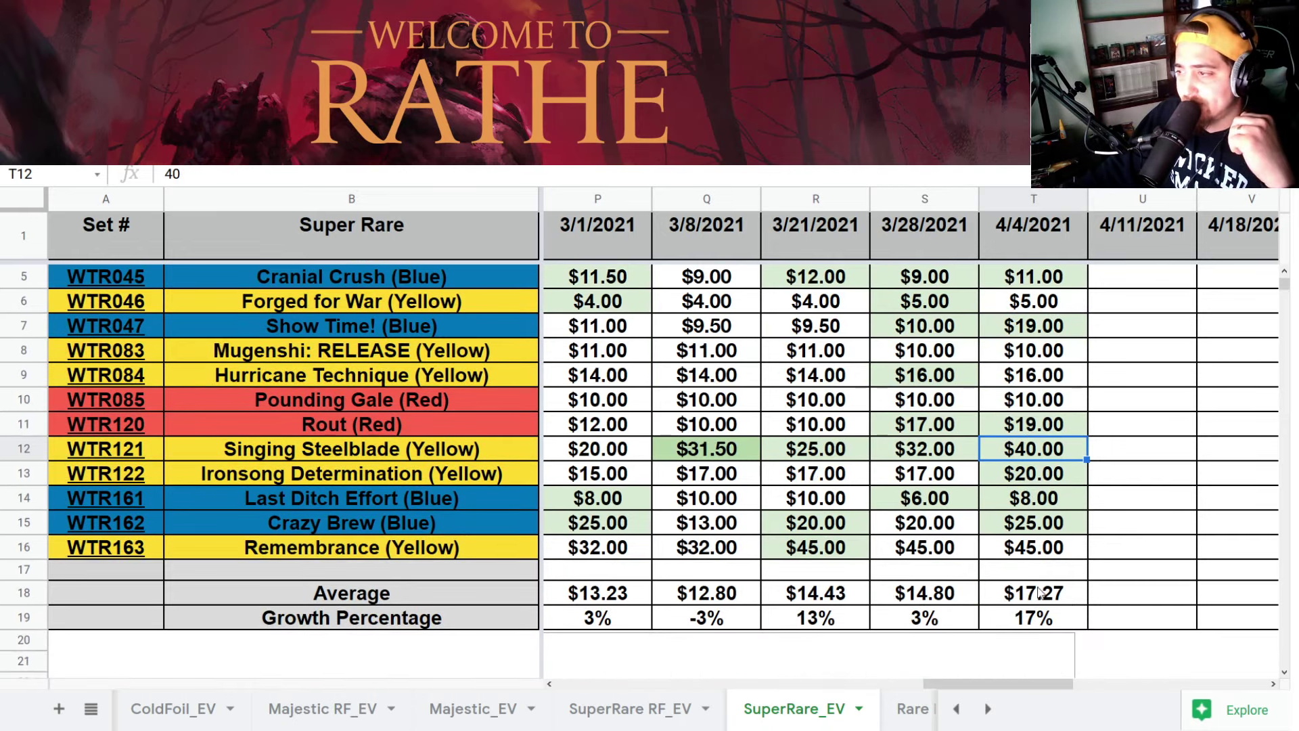
- Check the 4/4/2021 growth percentage and average for the non-foil Super Rares
scroll(1027, 520, down, 1)
click(1033, 544)
click(1046, 518)
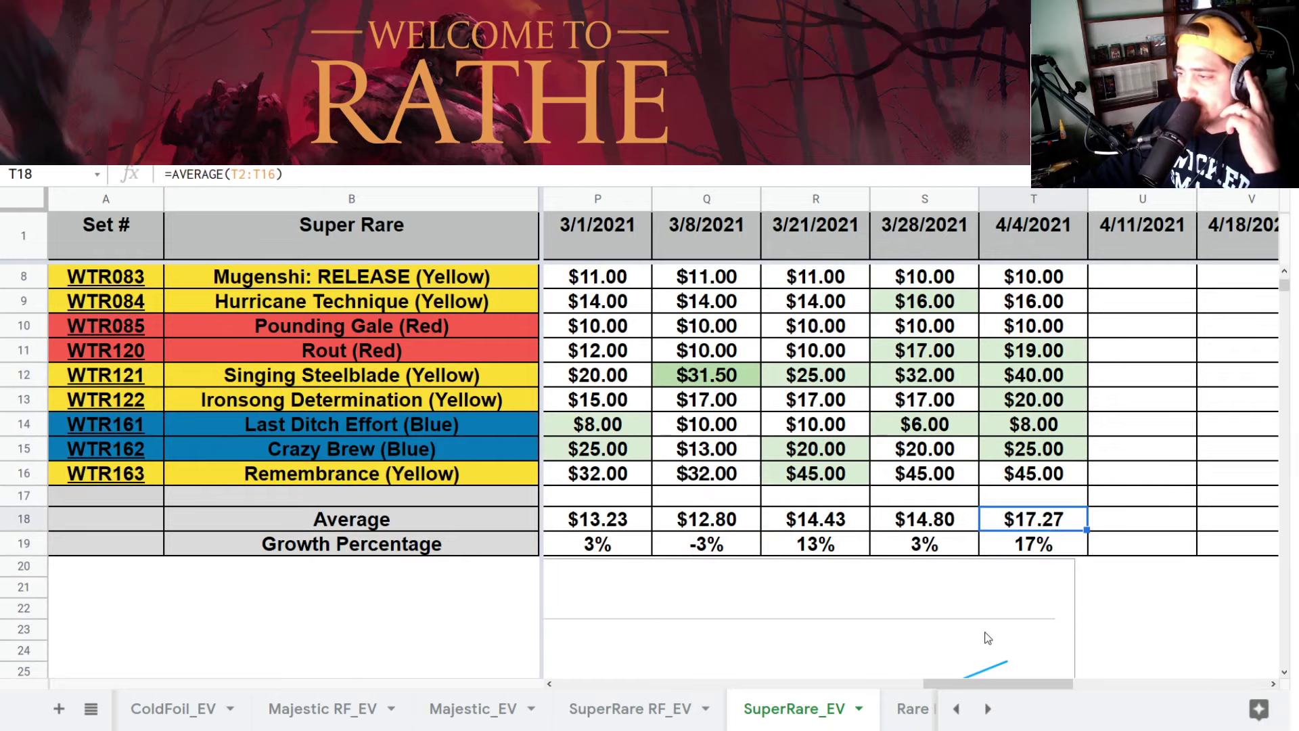
- Open the Rare RF_EV sheet and check the 4/4/2021 average and trend chart for rainbow foil Rares
click(928, 707)
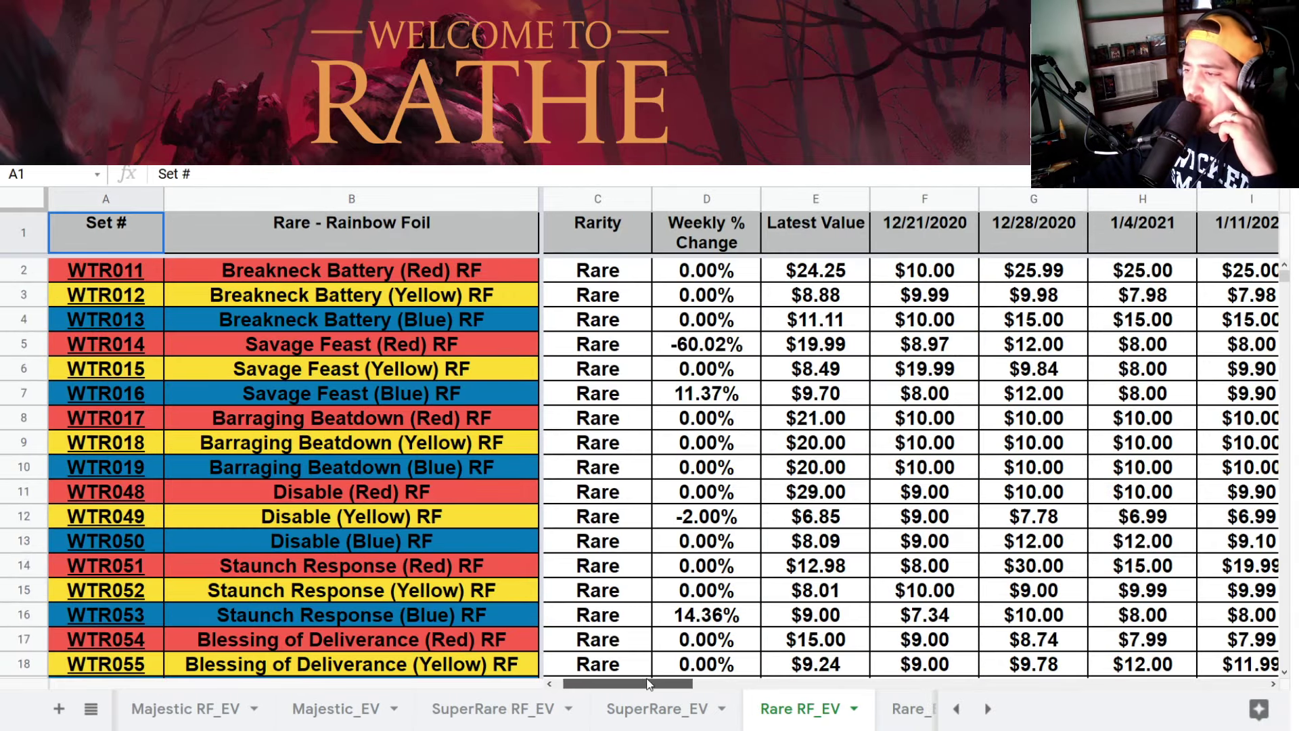
drag(626, 683, 988, 683)
scroll(957, 492, down, 14)
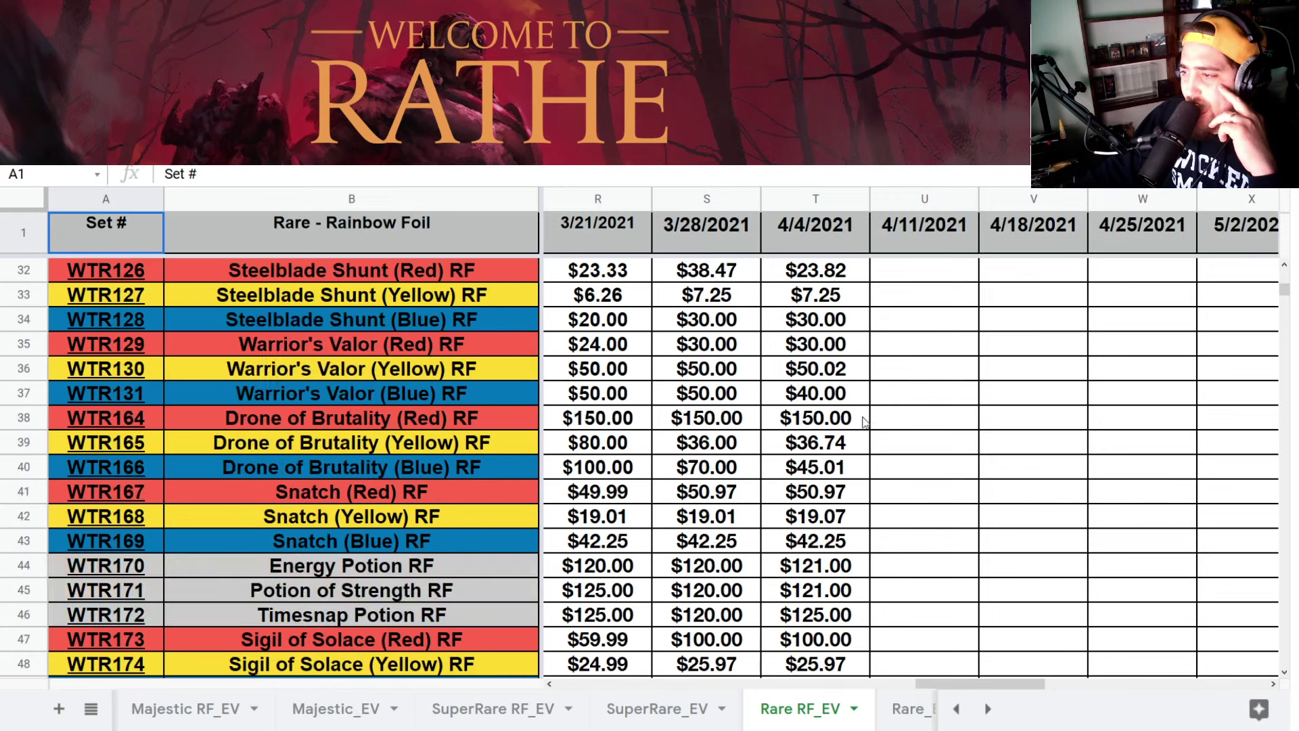
click(819, 440)
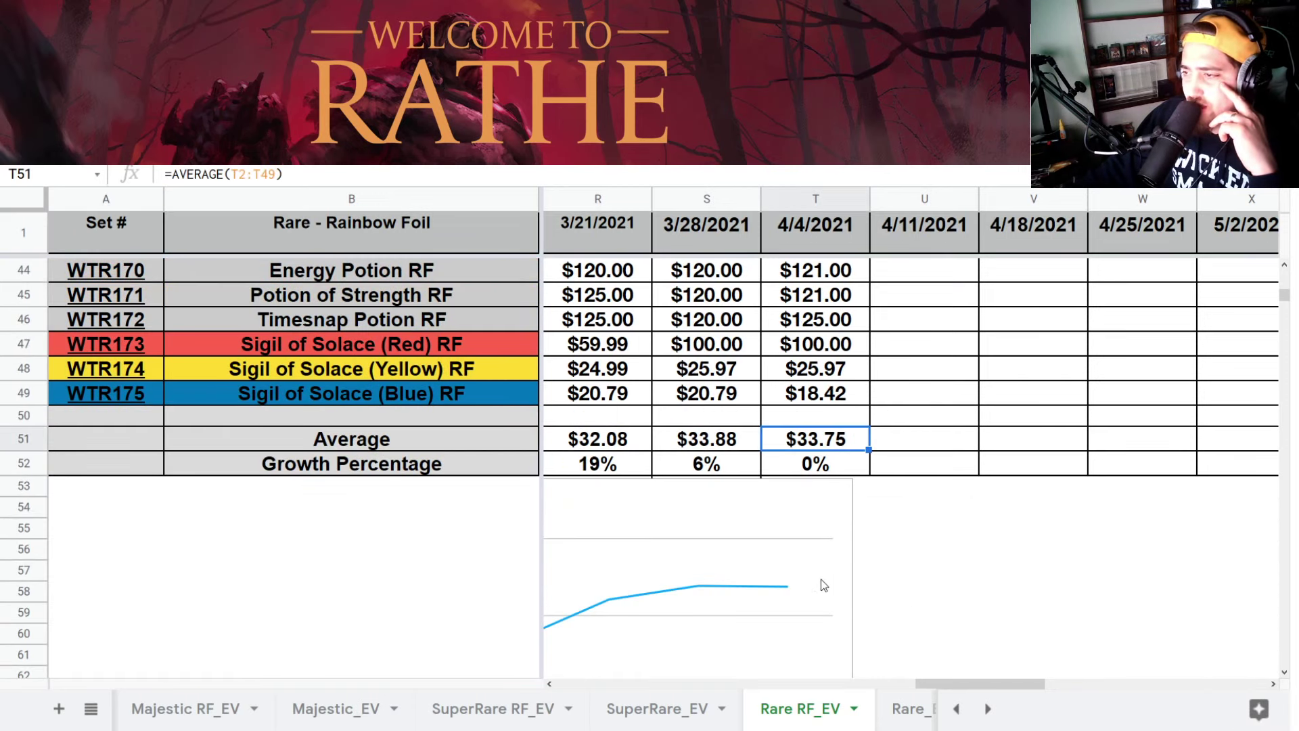
scroll(837, 609, down, 1)
- Check the 4/4/2021 rainbow foil prices of the yellow, blue and red Drone of Brutality and red Snatch
scroll(906, 617, up, 3)
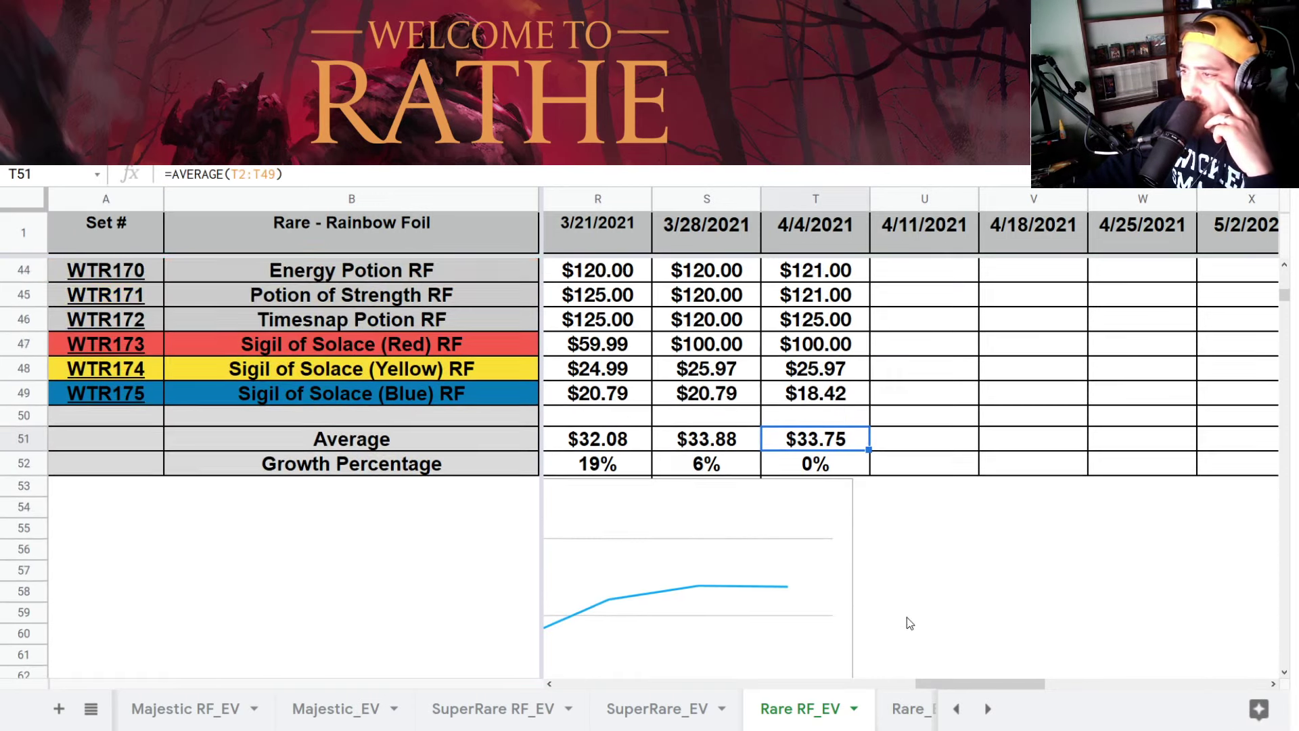
click(831, 303)
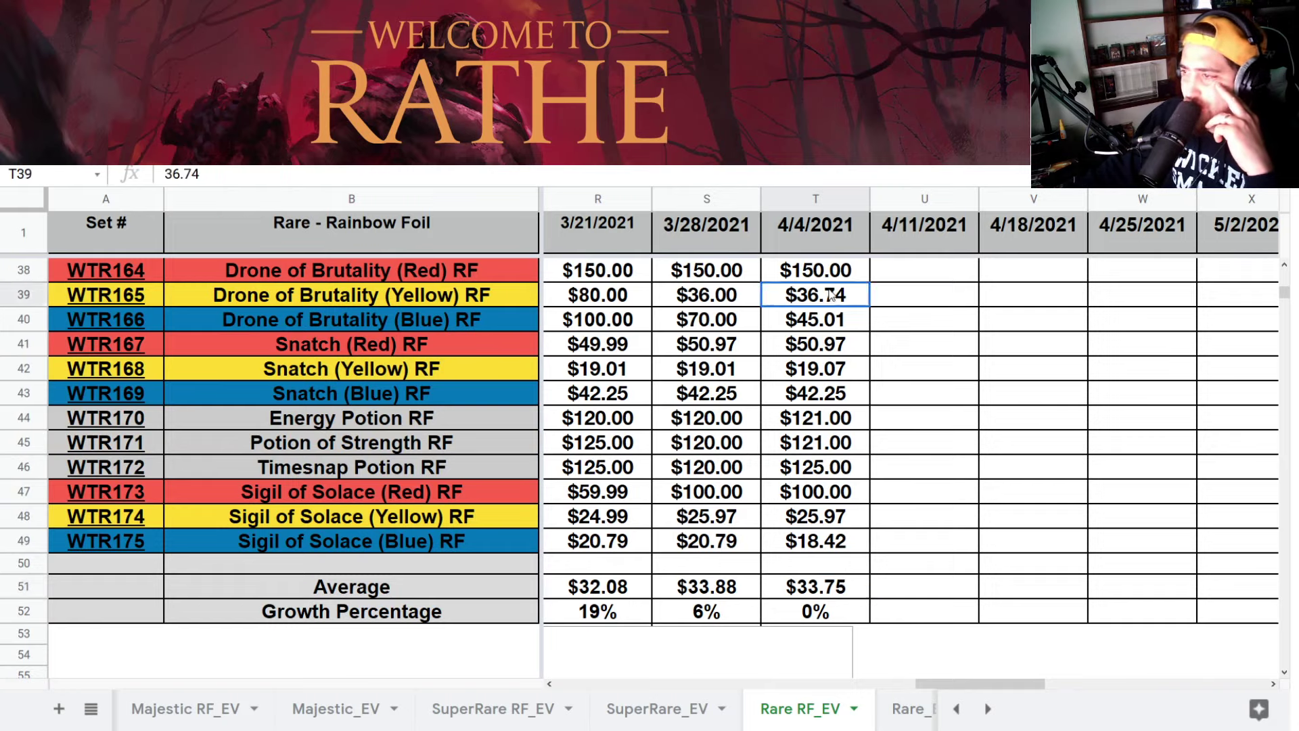
click(832, 319)
click(831, 346)
click(821, 319)
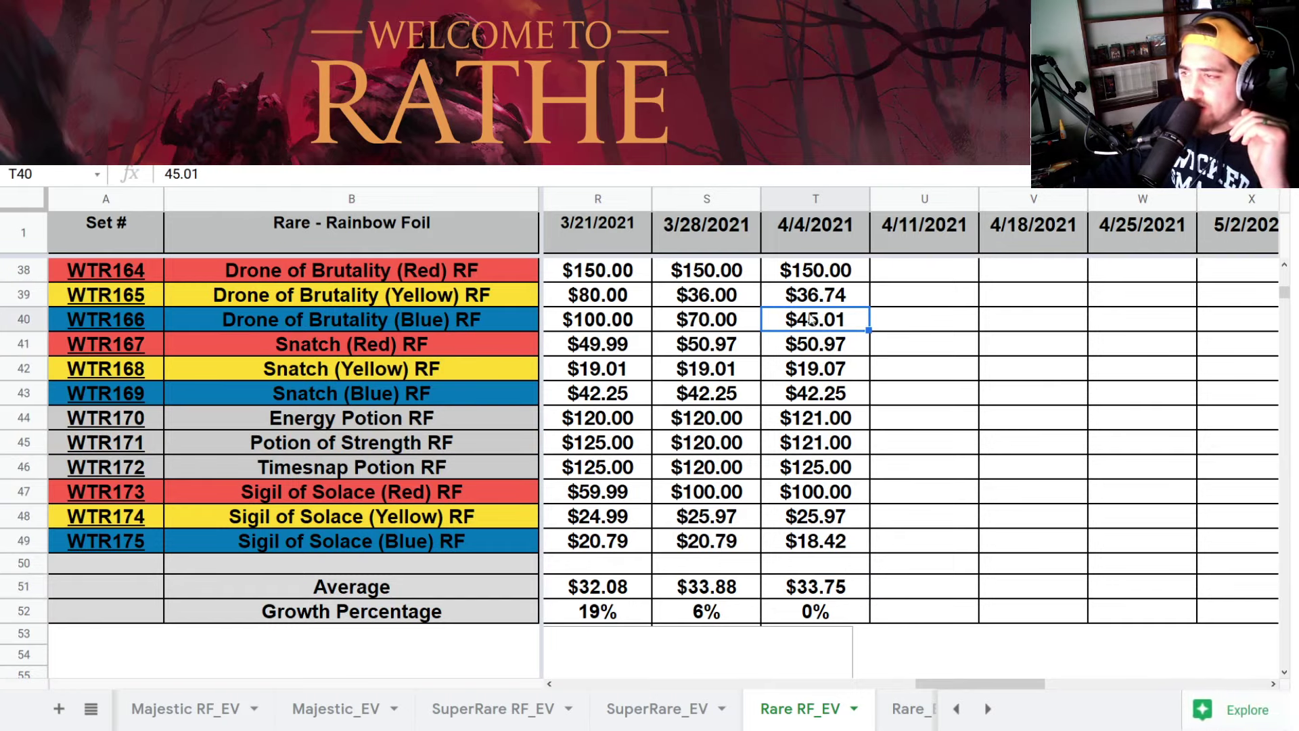
scroll(808, 325, up, 1)
click(821, 343)
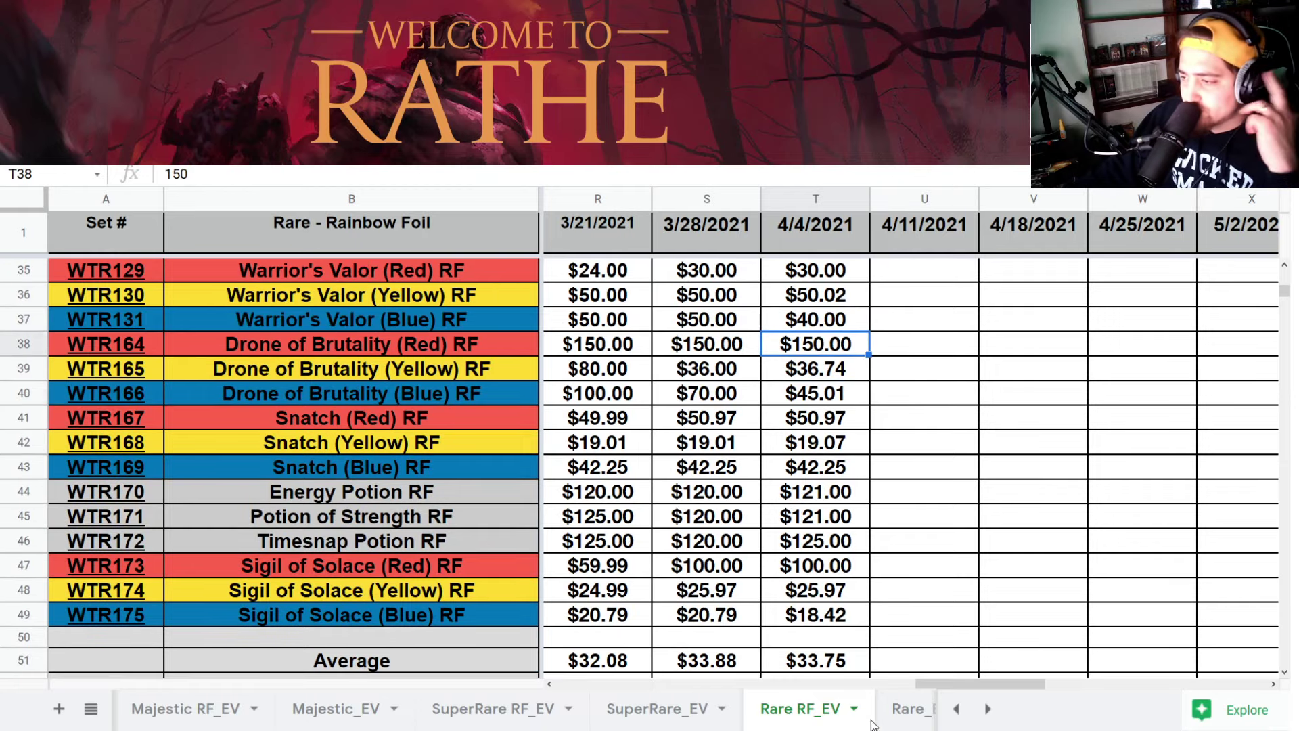
- Open the Rare_EV sheet and check the non-foil Rare averages, trend chart and 3/15/2021 growth percentage
click(901, 708)
drag(356, 685, 897, 583)
scroll(882, 560, down, 20)
scroll(879, 566, up, 9)
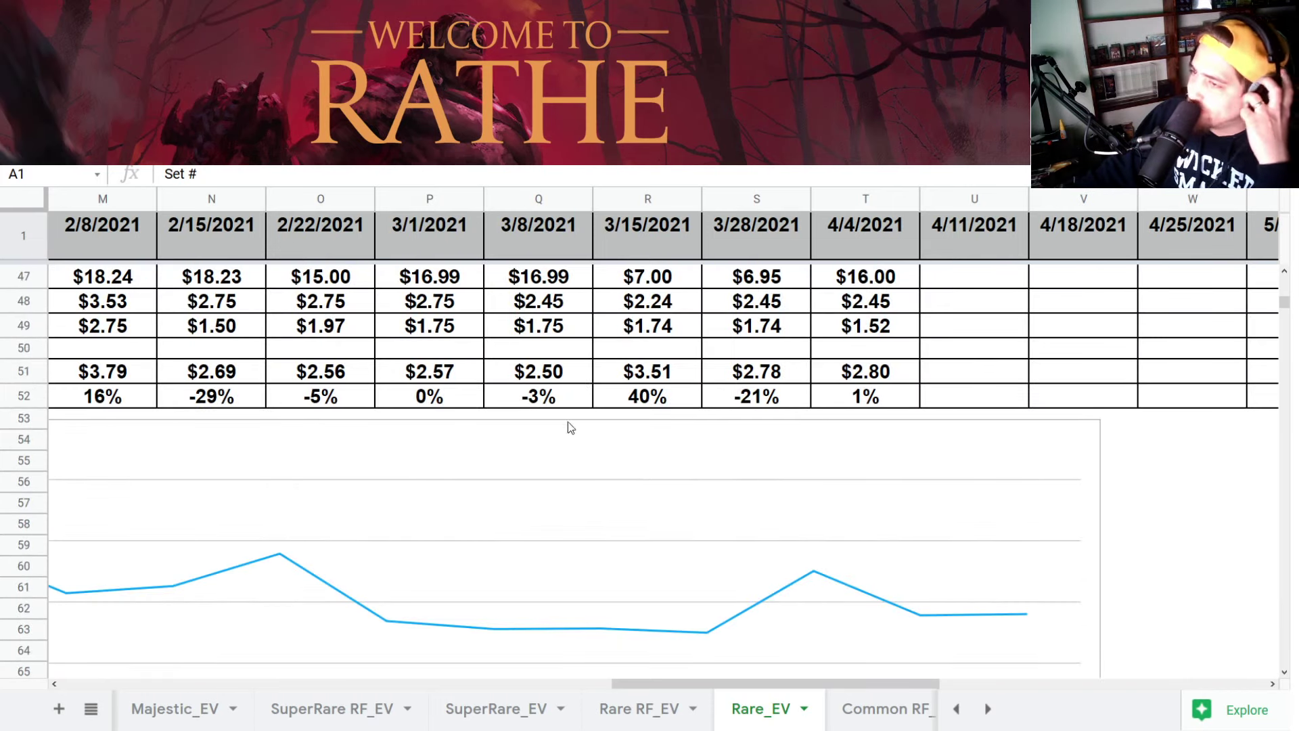
click(629, 395)
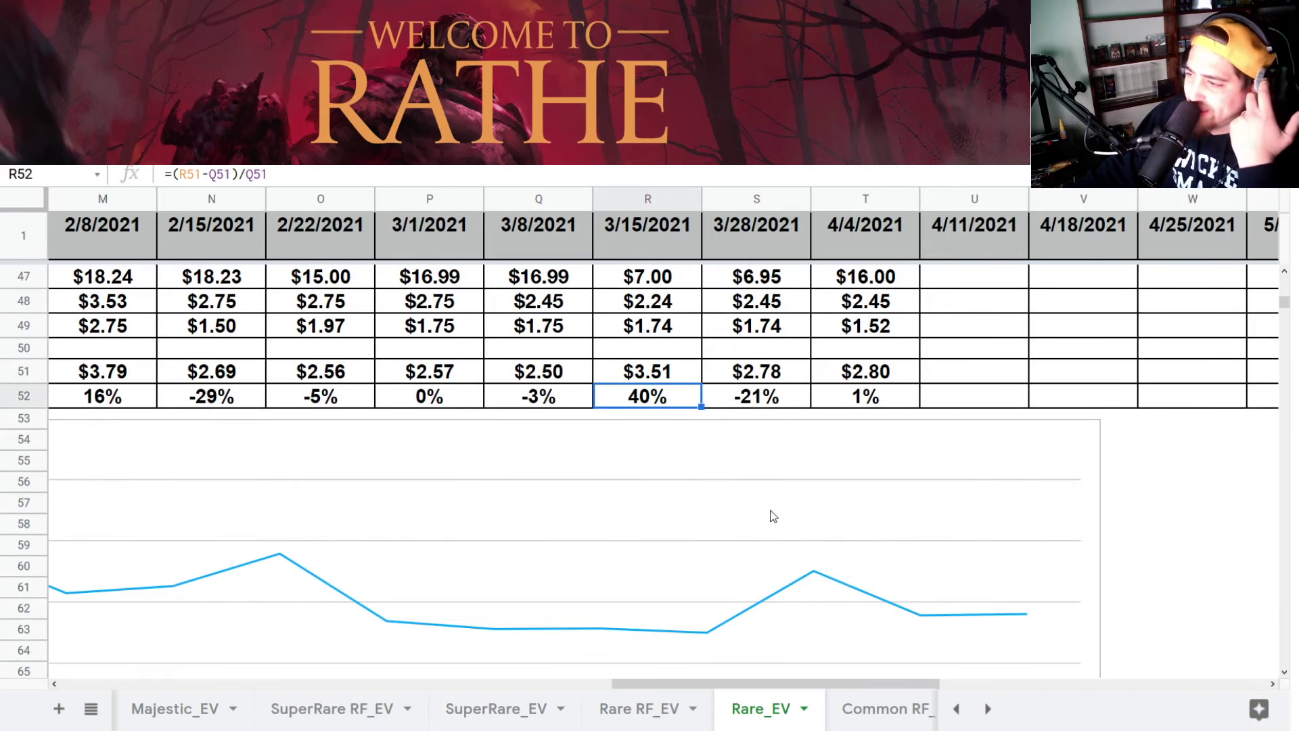
- Check the 4/4/2021 non-foil Rare prices in rows 38 to 40 of the Rare_EV sheet
scroll(907, 450, up, 4)
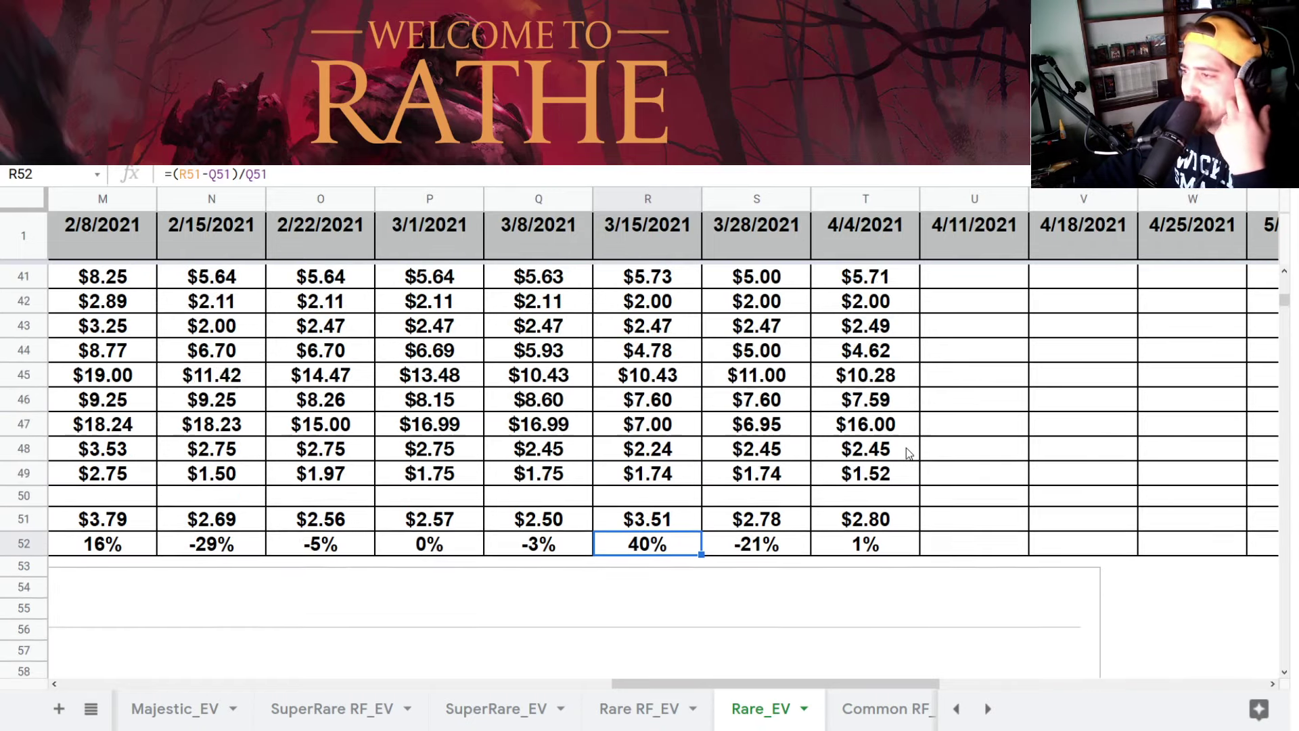
click(898, 351)
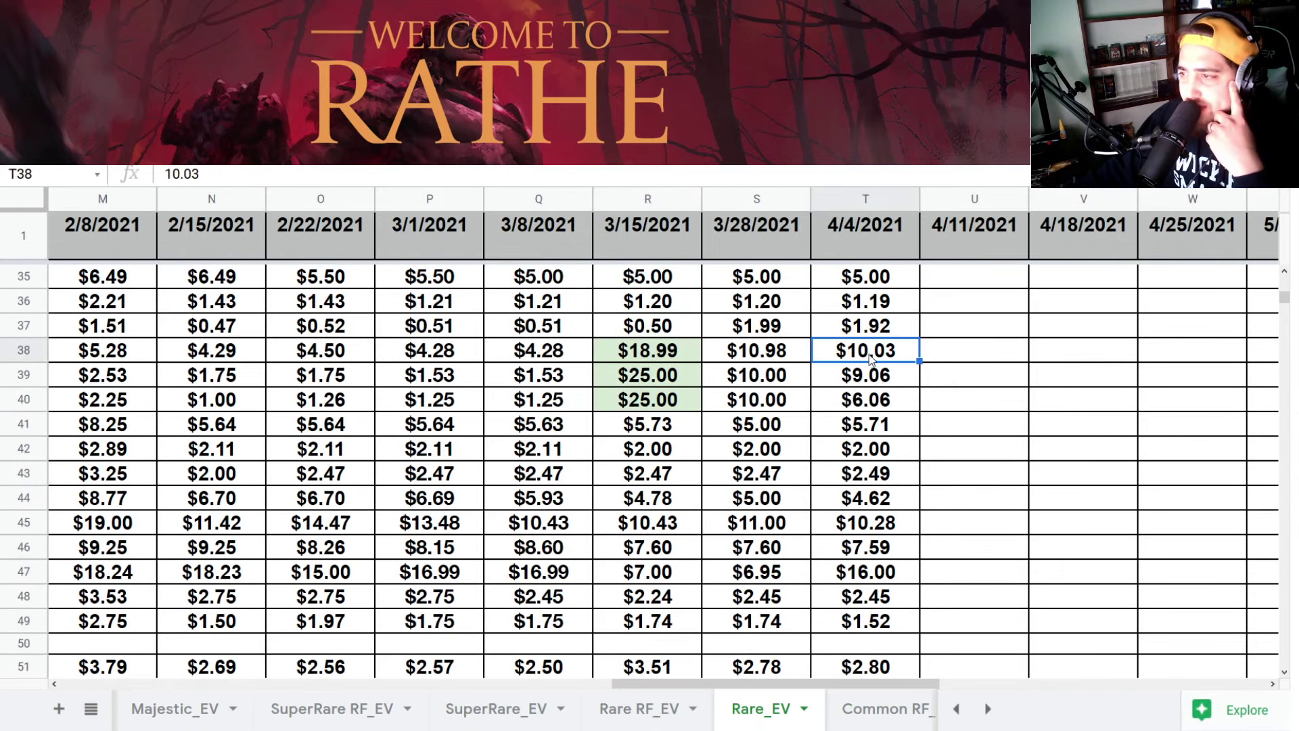
click(870, 378)
click(878, 403)
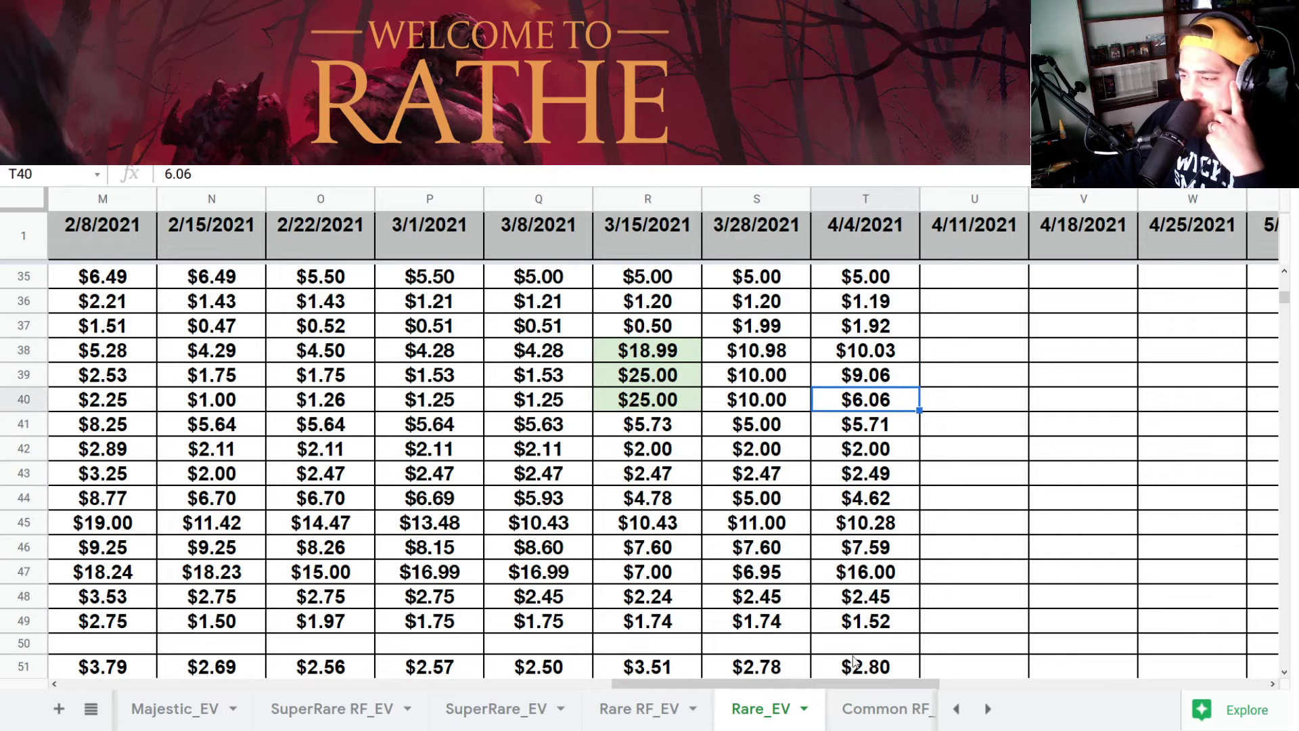
- Open the Common RF_EV sheet and check the 4/4/2021 average and growth percentage for rainbow foil Commons
click(846, 709)
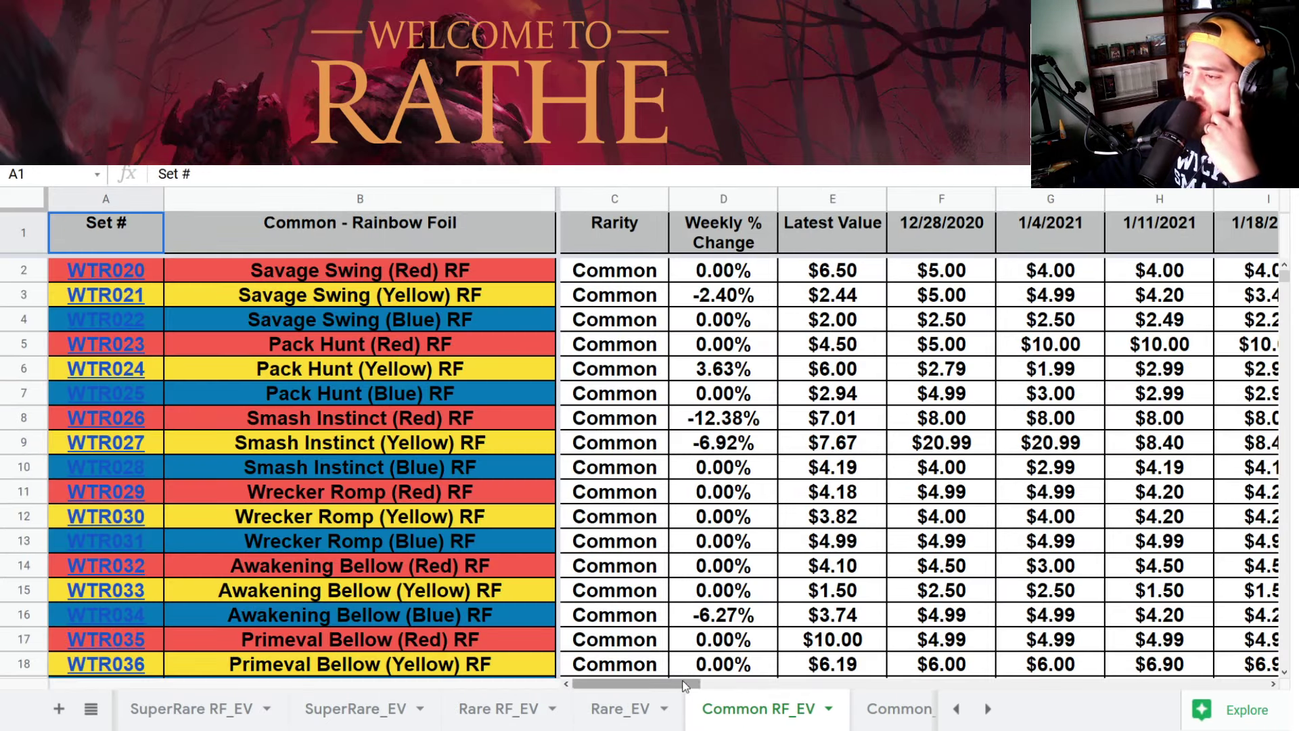
drag(636, 683, 978, 683)
scroll(790, 462, down, 20)
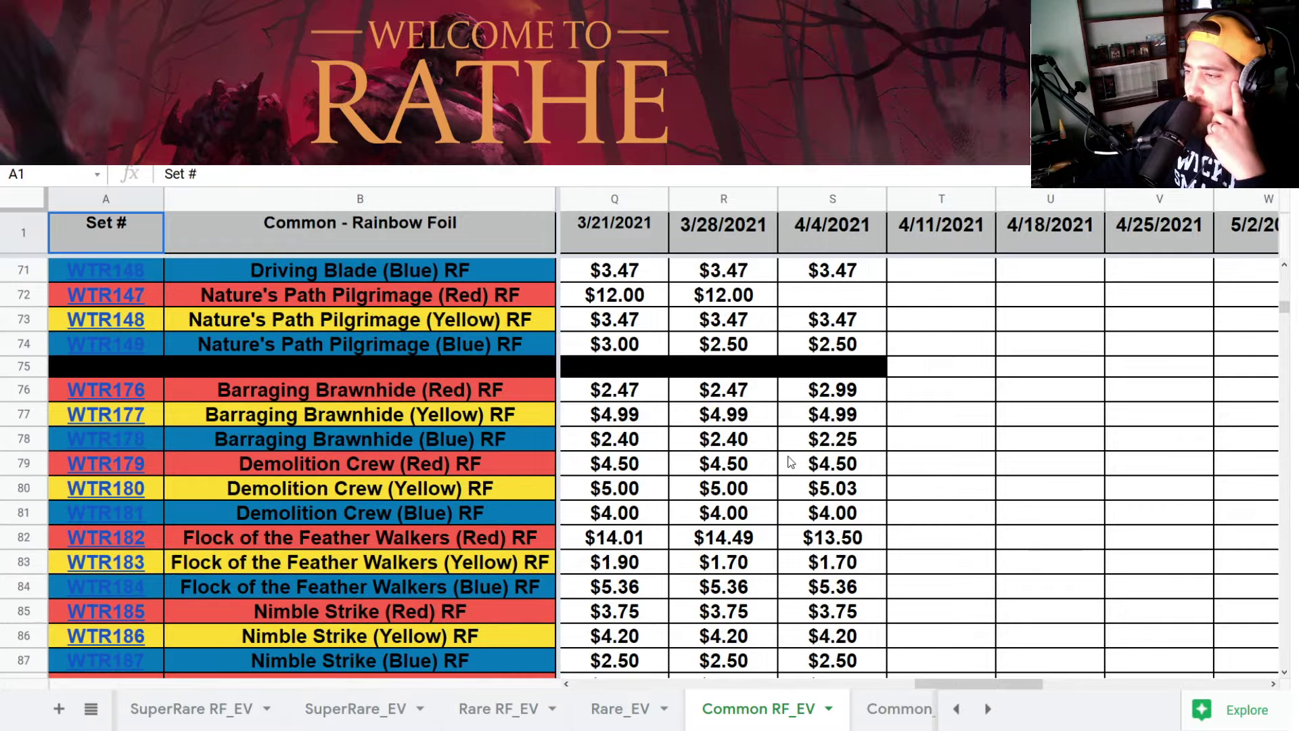
scroll(789, 461, down, 7)
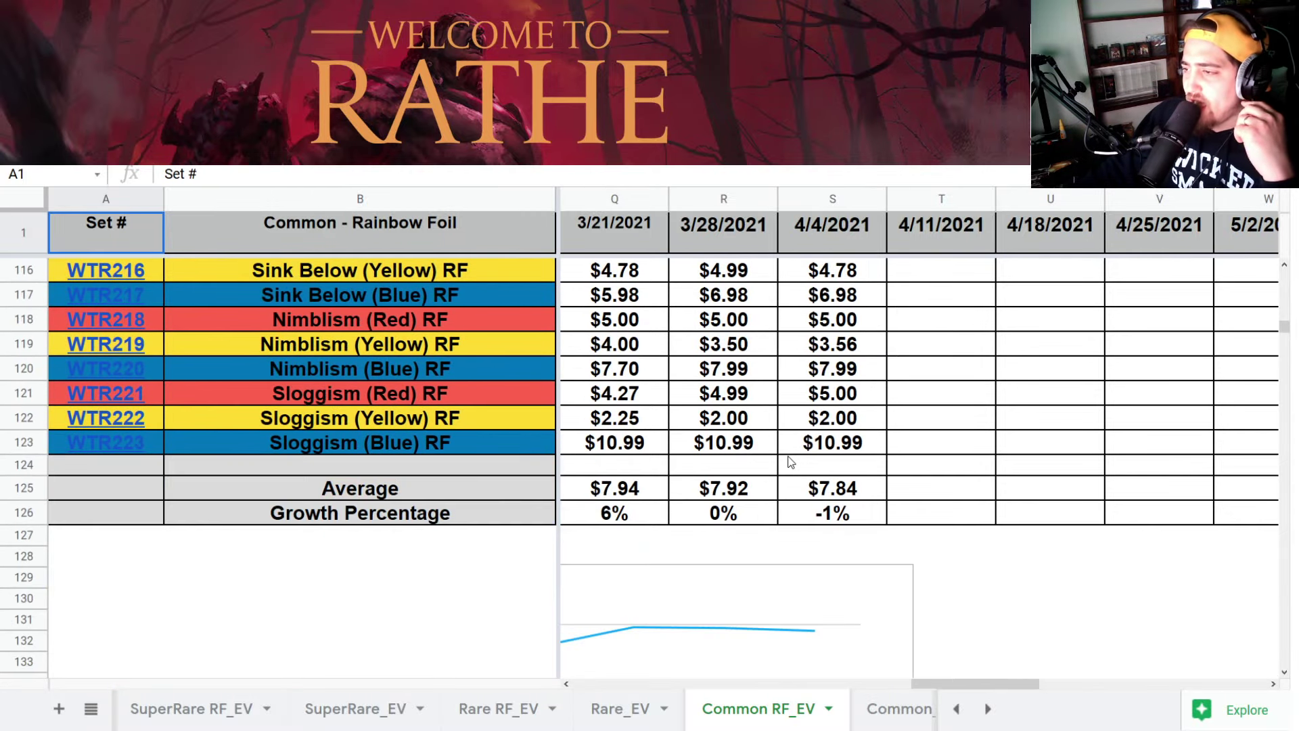
click(837, 497)
click(843, 512)
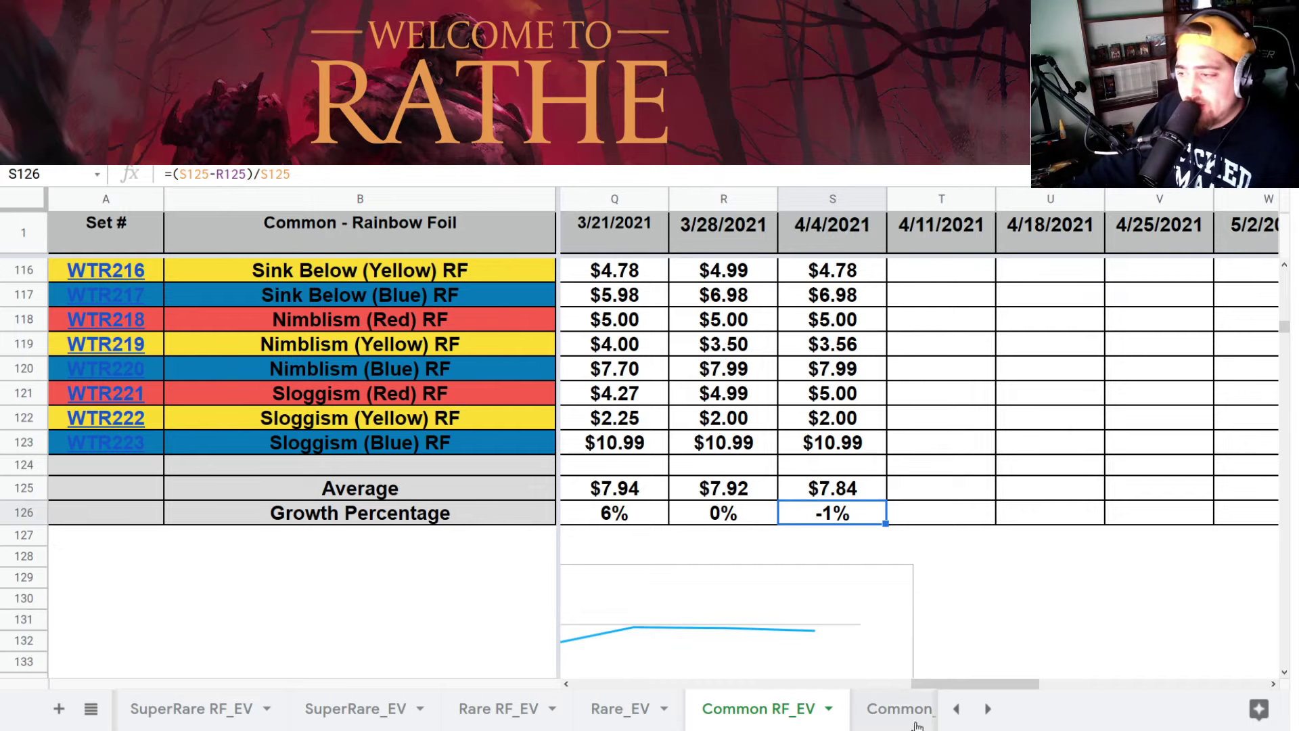
- Open the EV Calculation sheet and check the Box EV and the Box EV without non-foil commons
click(904, 707)
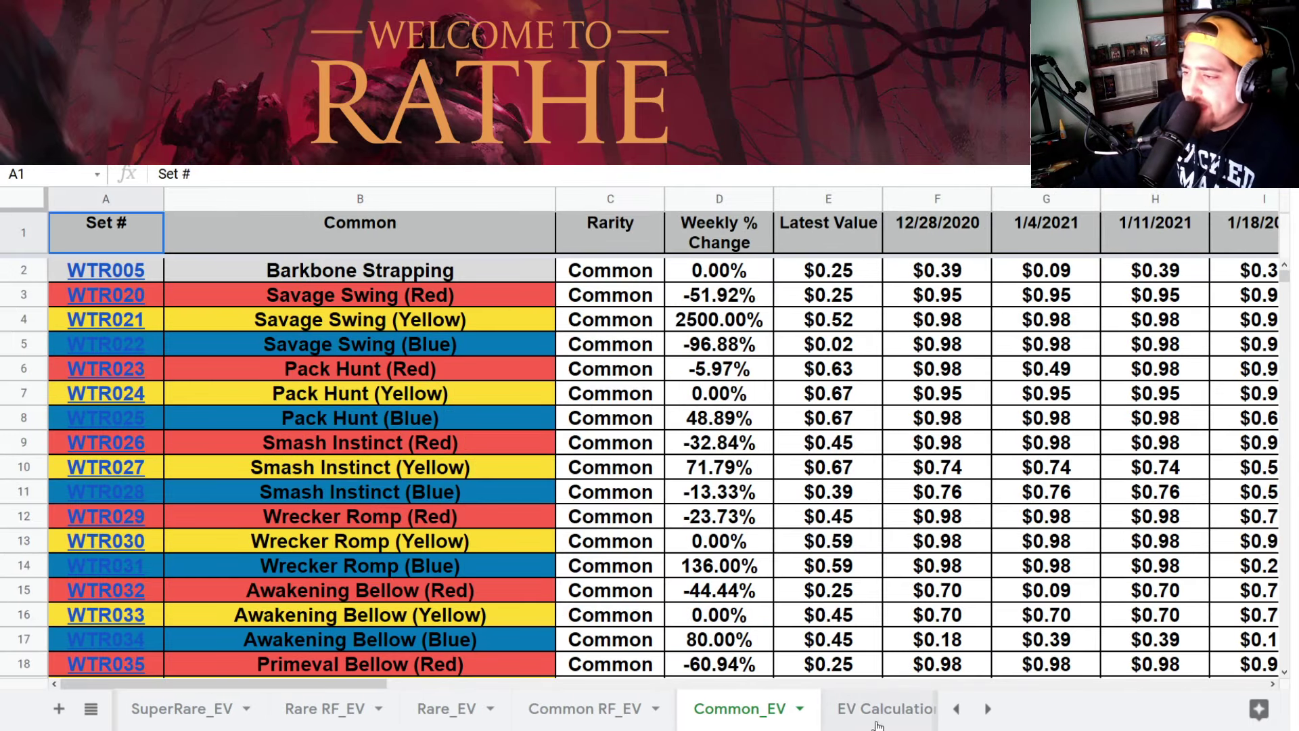
click(852, 721)
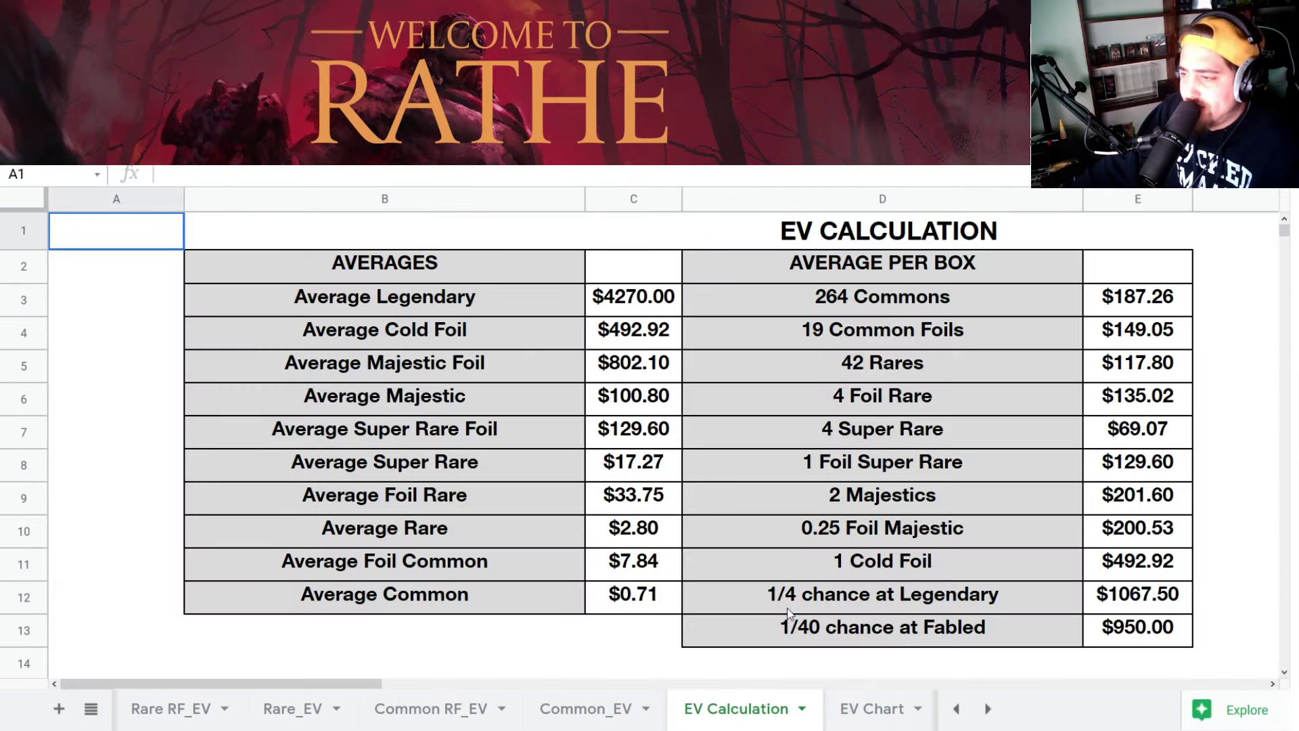
scroll(787, 608, down, 2)
scroll(787, 608, down, 2)
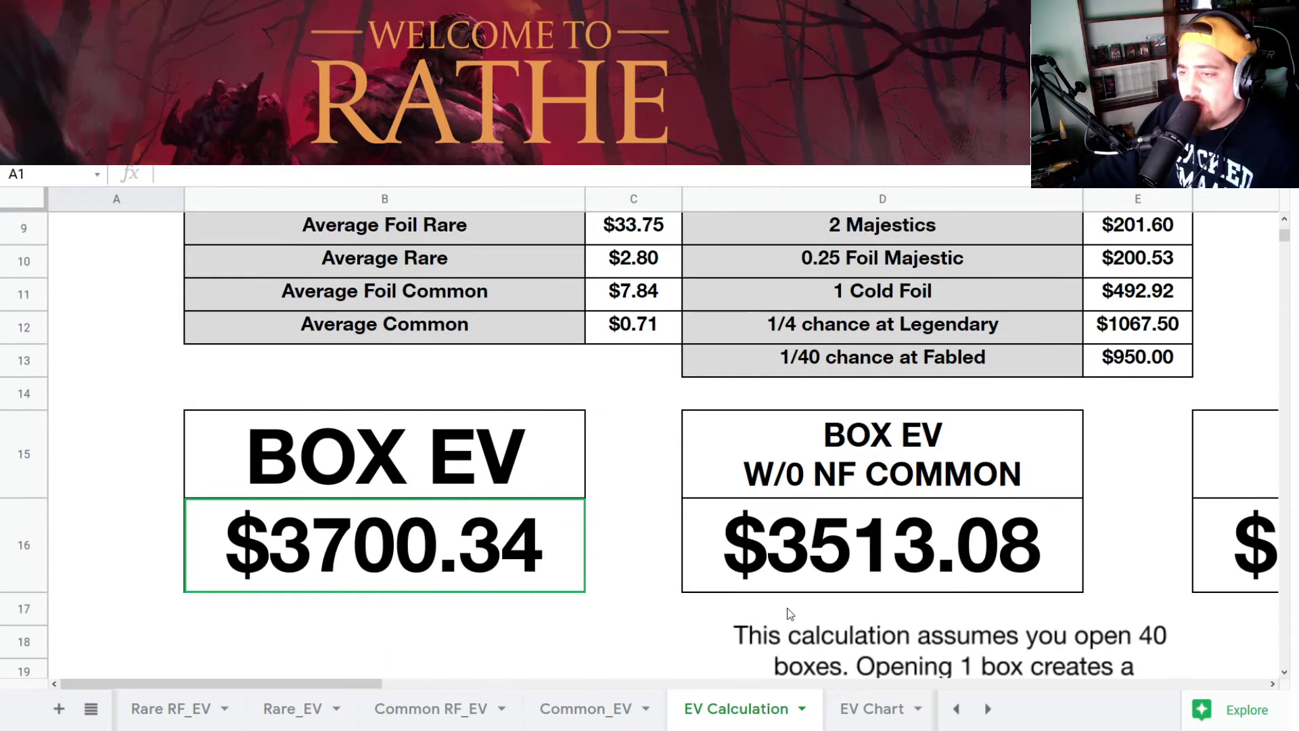
click(440, 525)
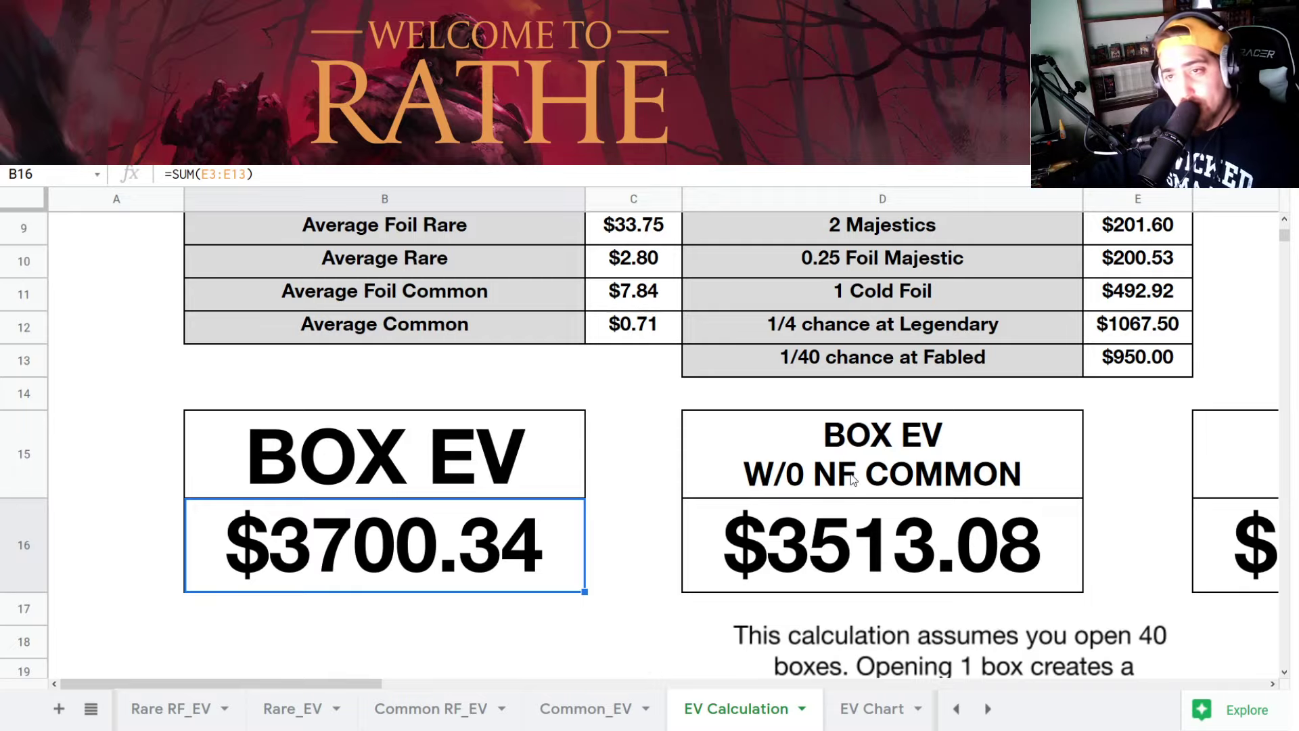
click(950, 482)
click(920, 538)
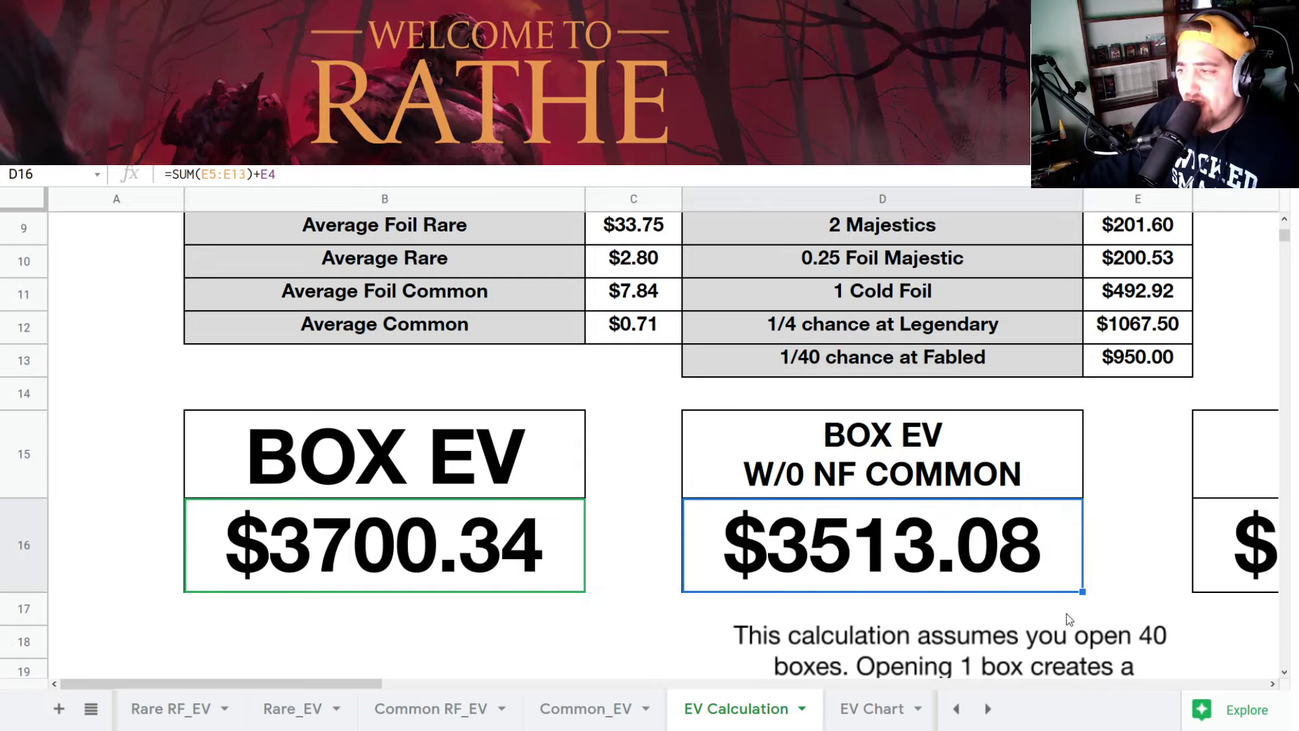
- Review the per-box averages and check the Box EV W/O L F NFC value
scroll(1067, 615, up, 4)
scroll(1049, 291, down, 4)
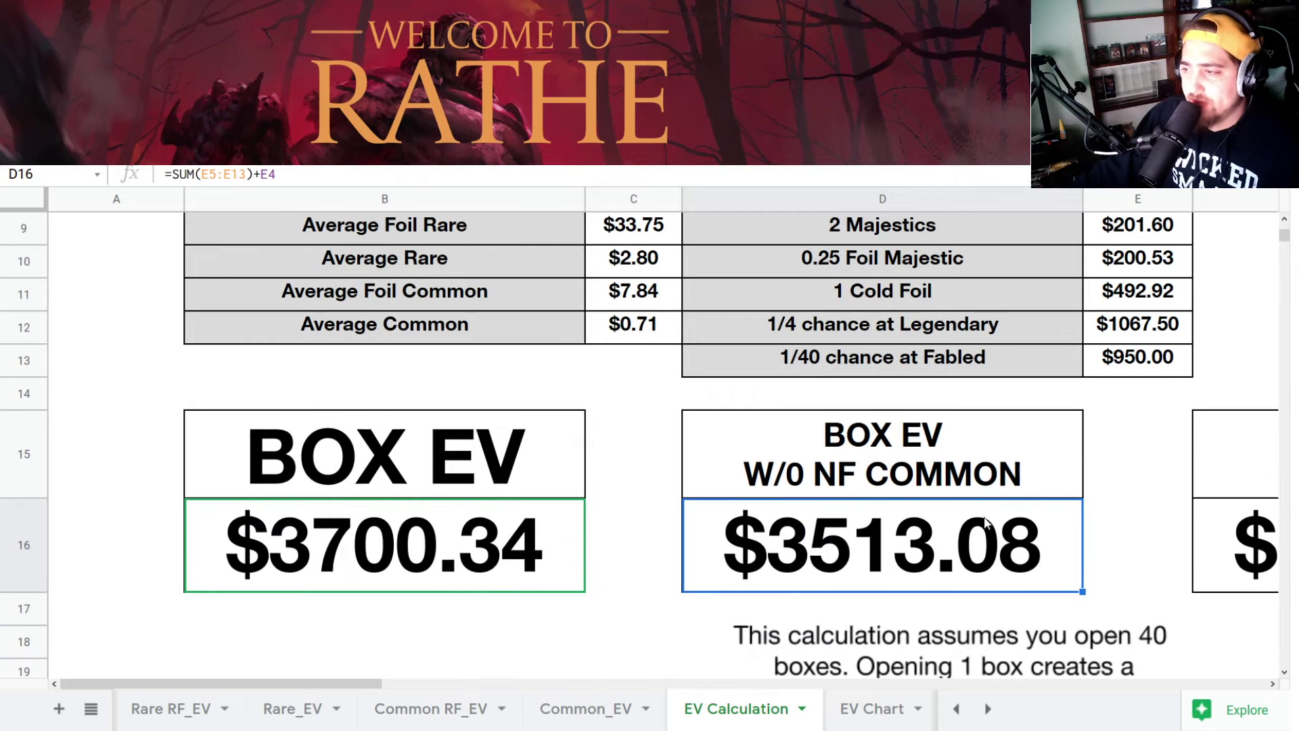
scroll(865, 629, down, 2)
drag(252, 685, 556, 663)
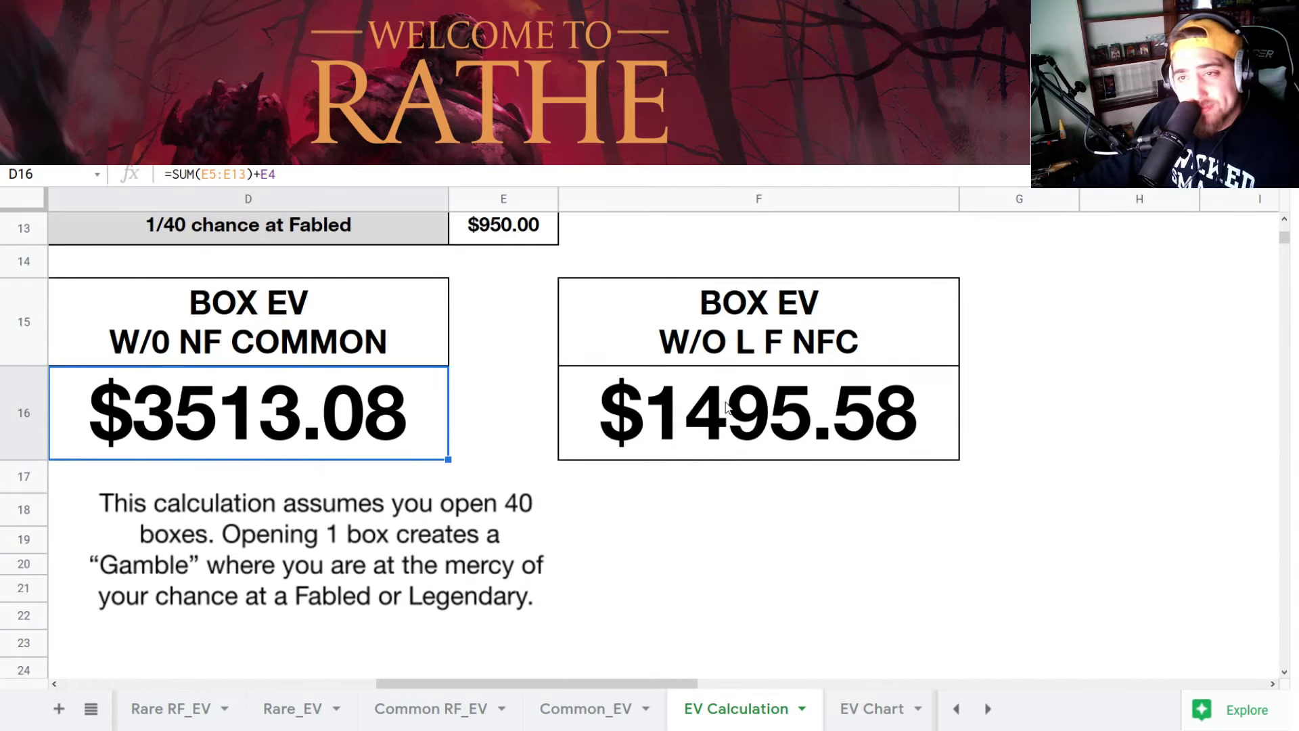
click(744, 423)
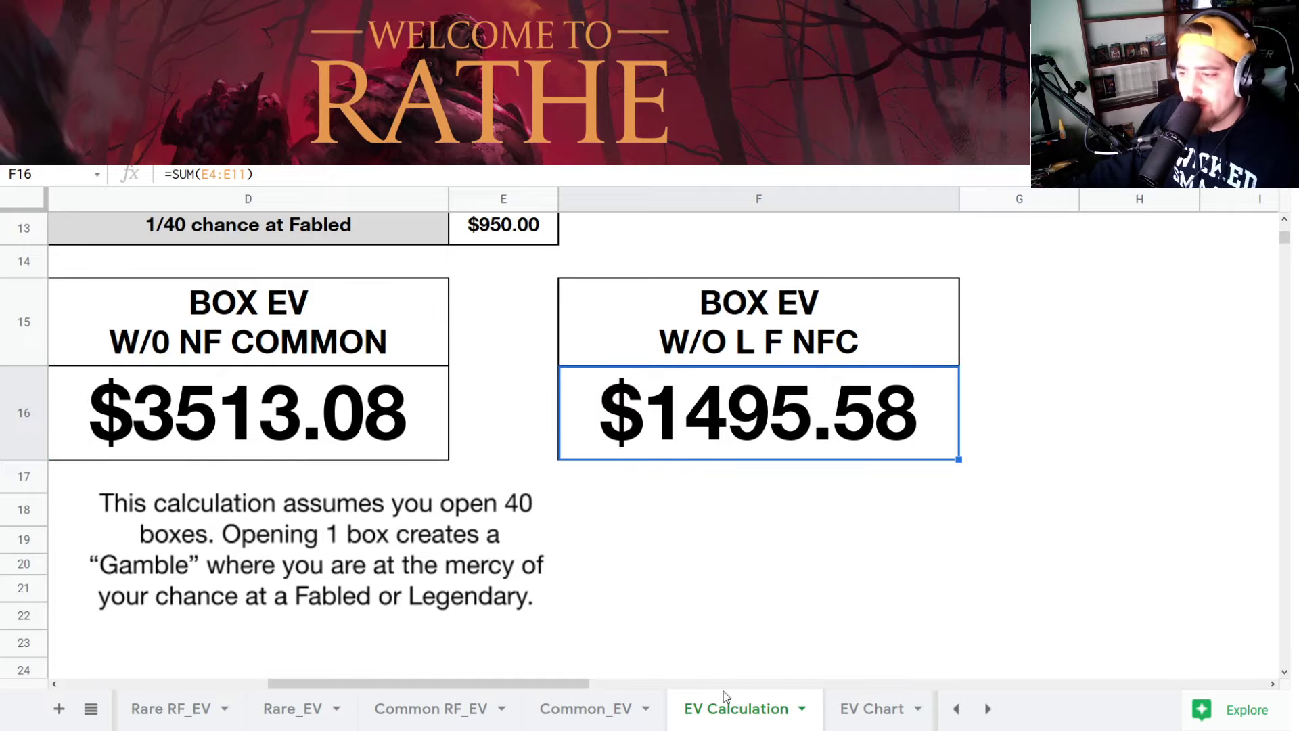
- On the EV Chart sheet, set the 4/4/2021 expected value to 3513
click(892, 723)
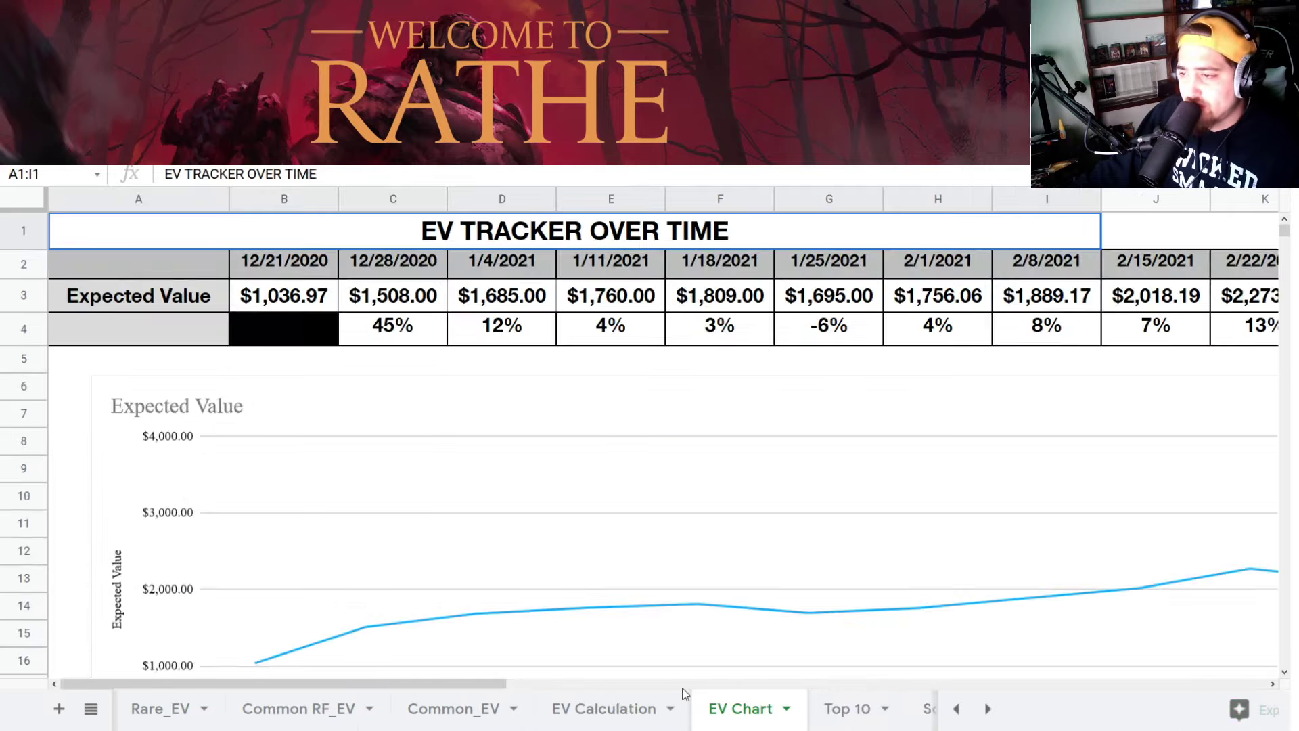
scroll(840, 428, right, 10)
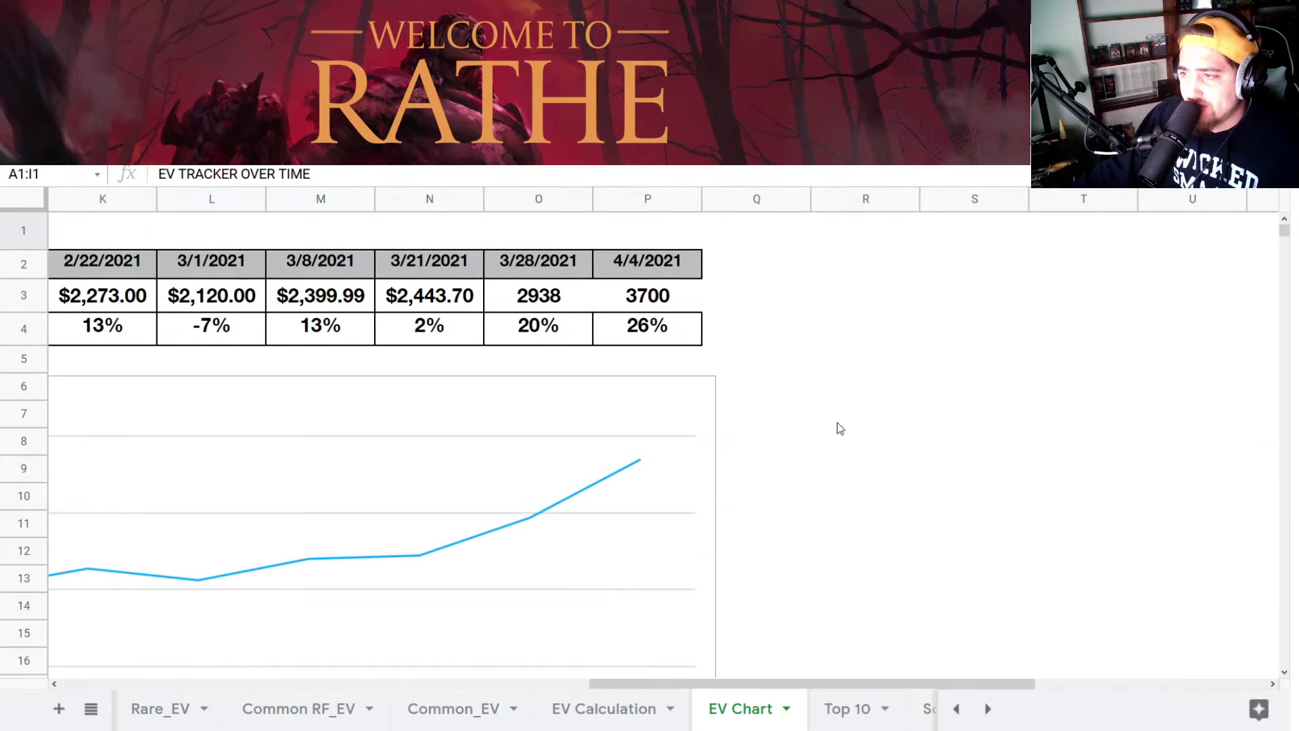
click(666, 306)
text(3513)
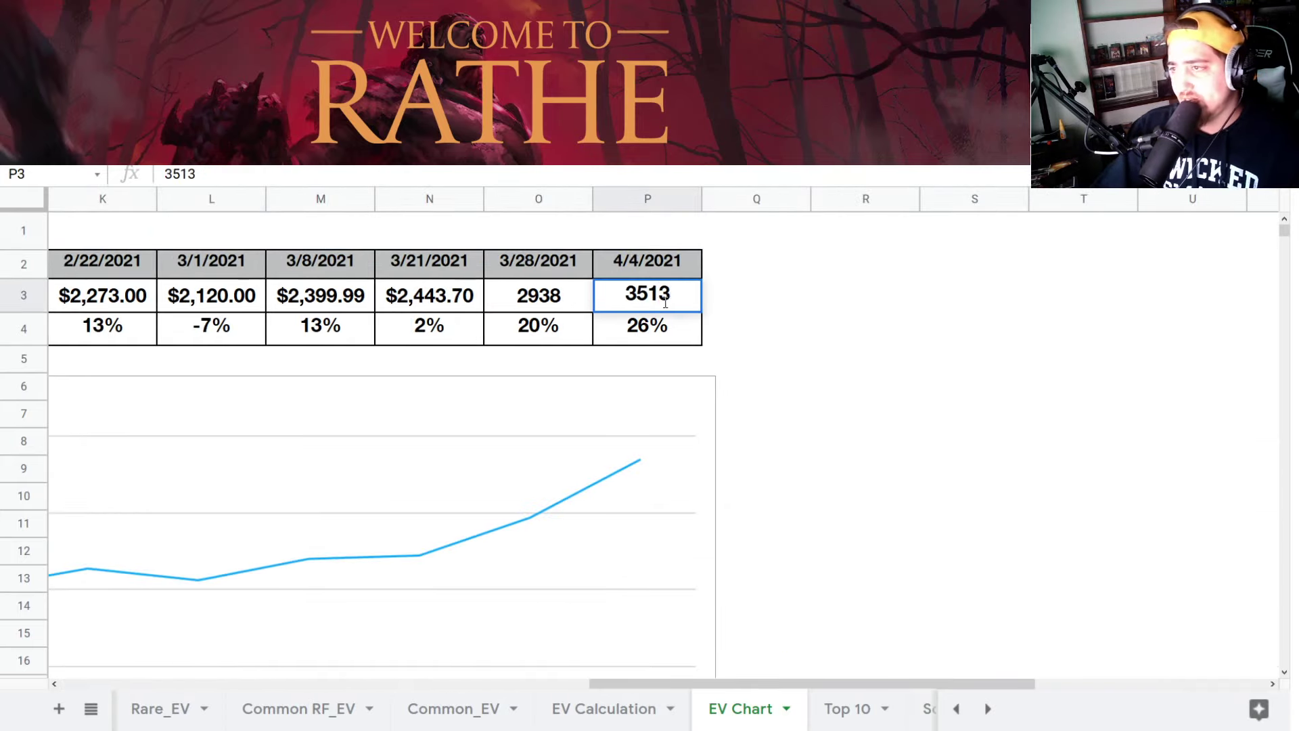
key(Return)
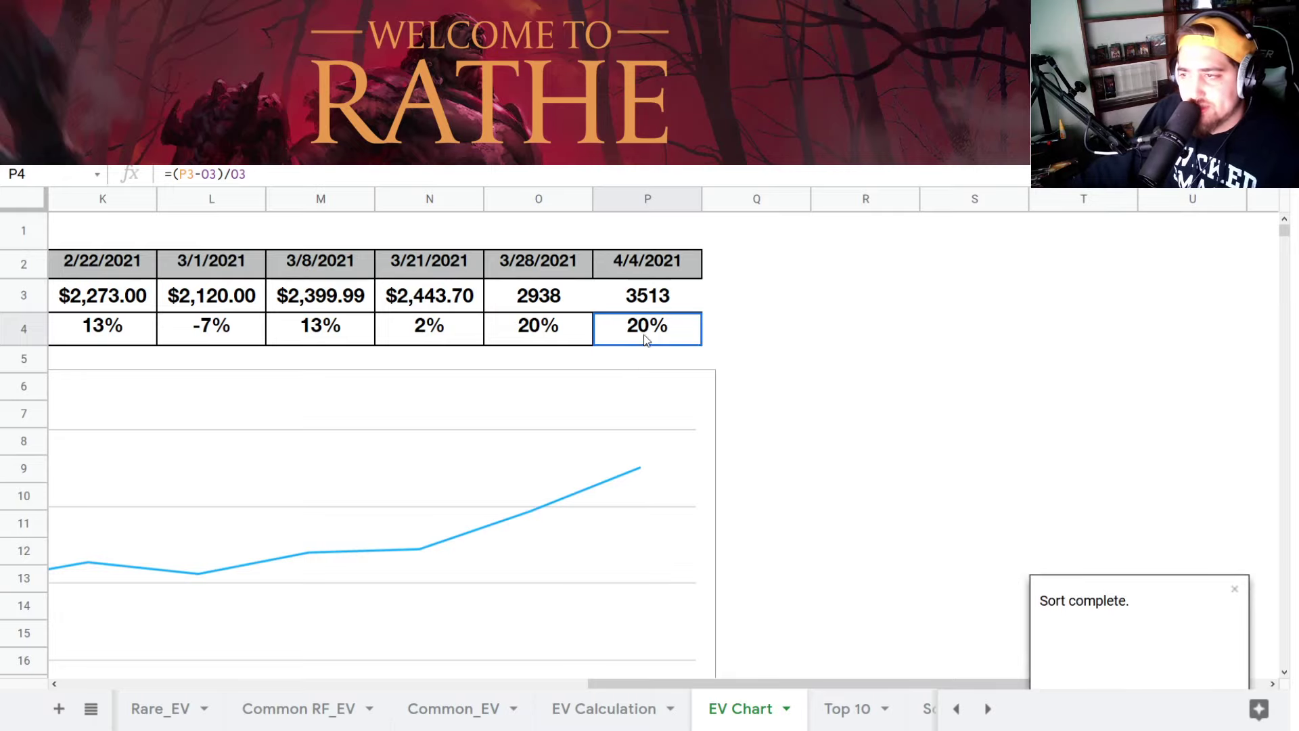
- Compare the expected value growth percentages for 3/21/2021, 3/28/2021 and 4/4/2021
click(662, 303)
key(Down)
click(497, 349)
click(457, 343)
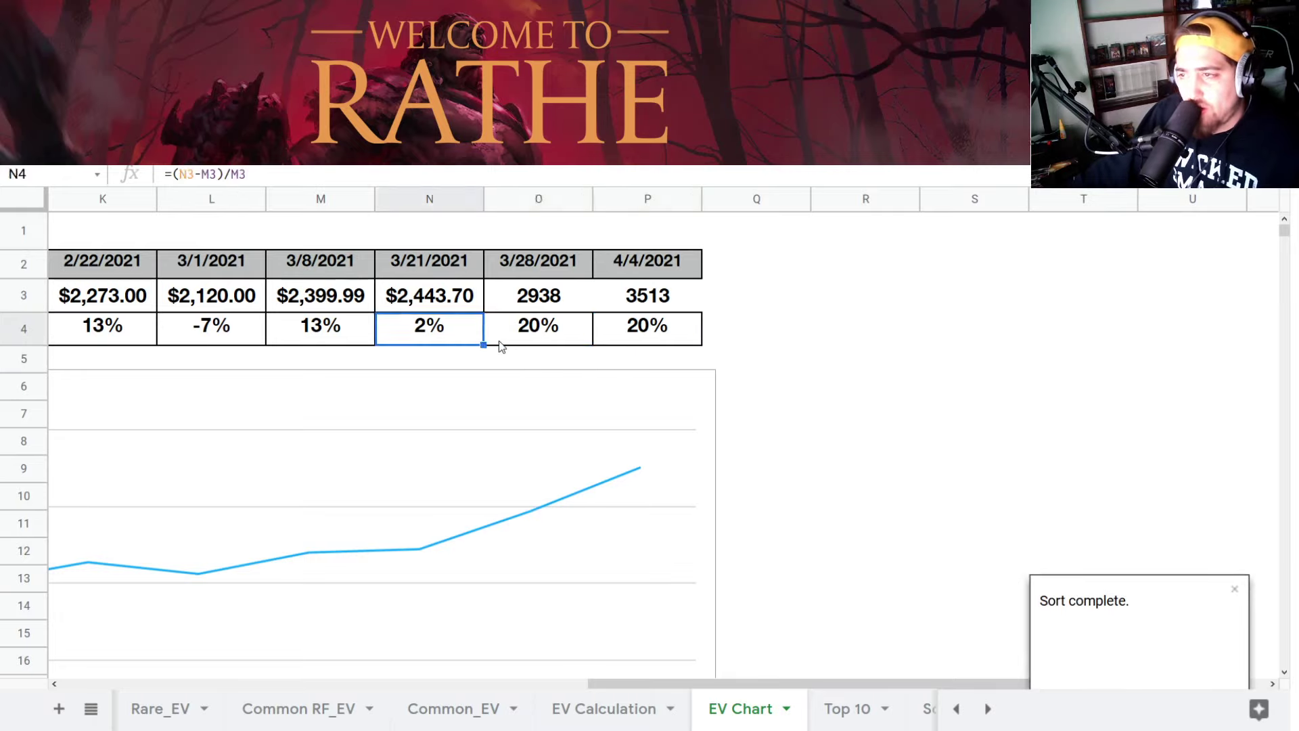
click(541, 342)
click(652, 342)
click(540, 343)
click(444, 339)
click(529, 330)
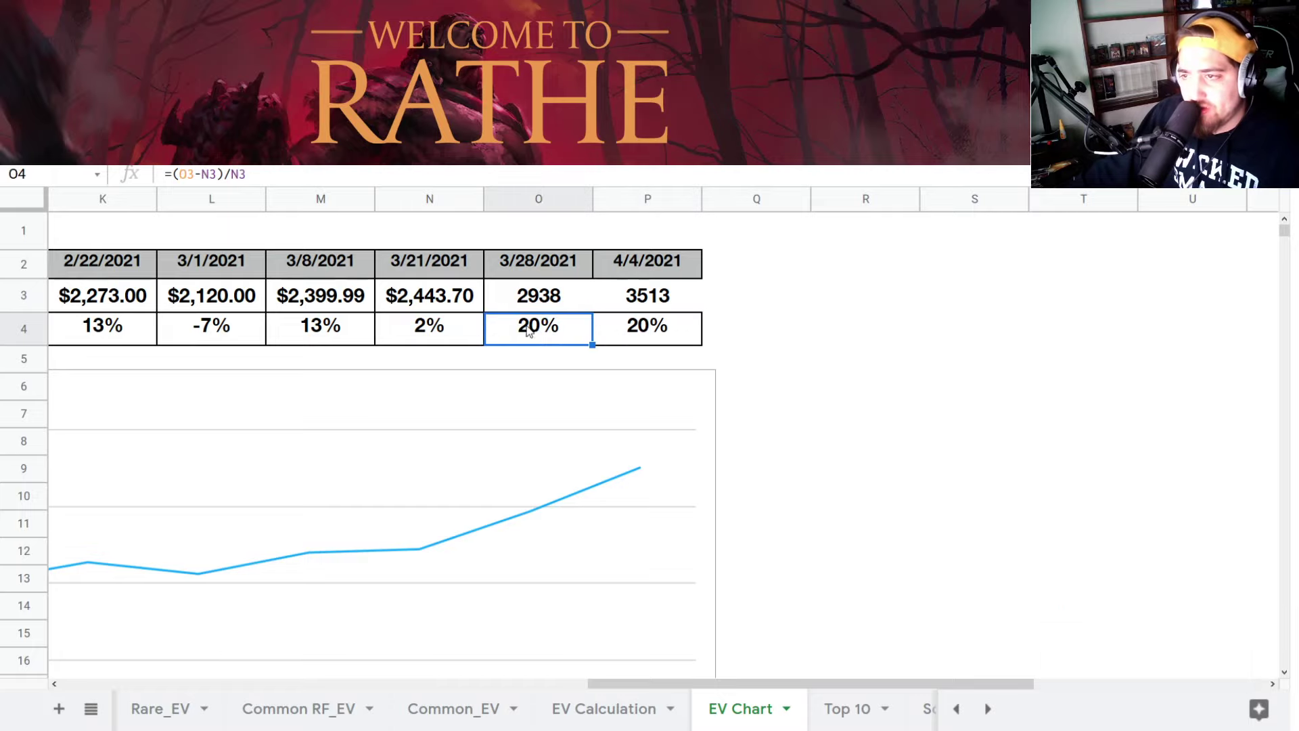
click(458, 326)
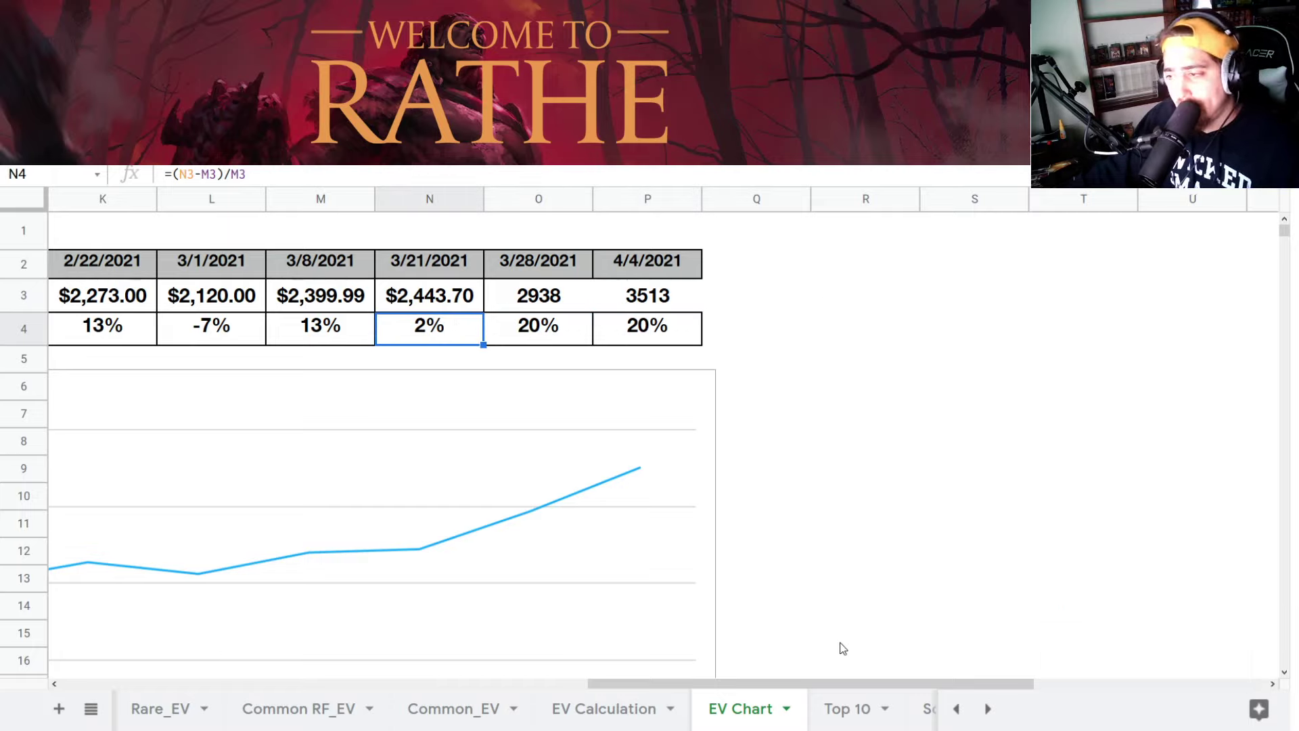
- Open the Top 10 sheet and check the first card in the Weekly Top 10 Foil Gainers, Crippling Crush (Red) RF
click(838, 711)
click(509, 313)
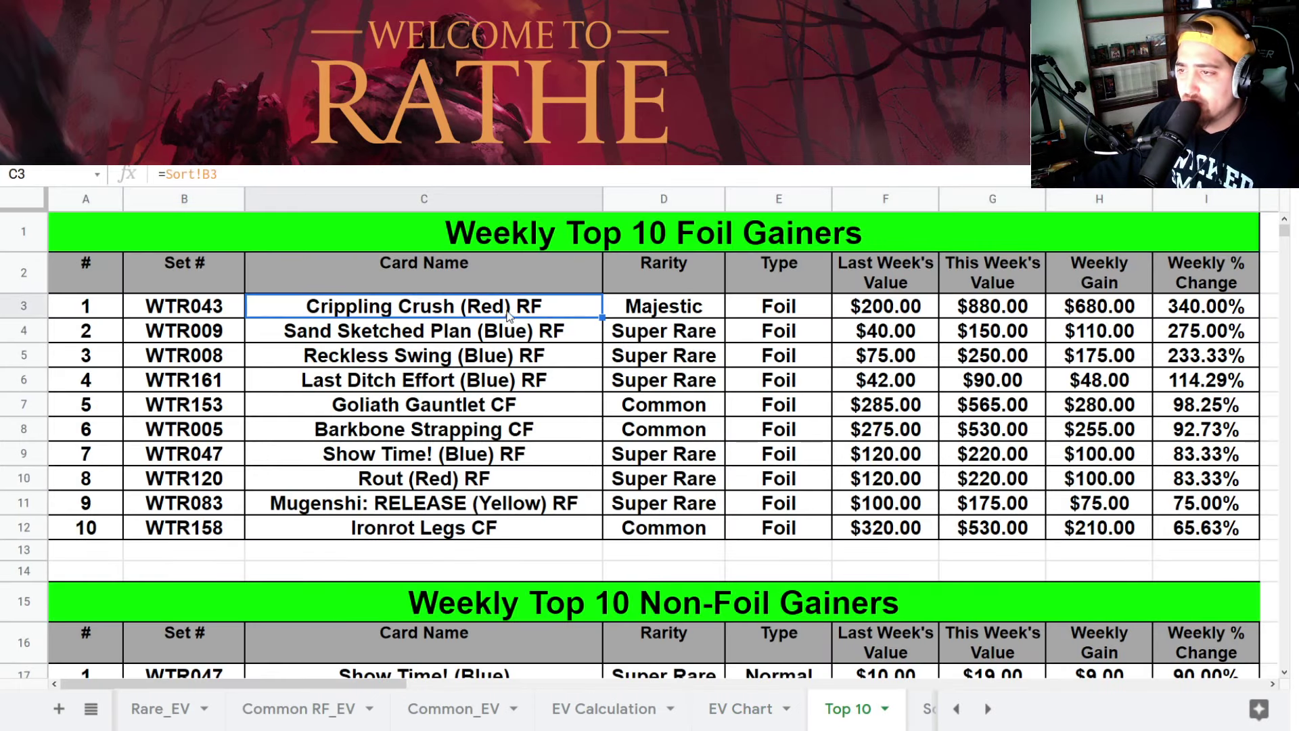